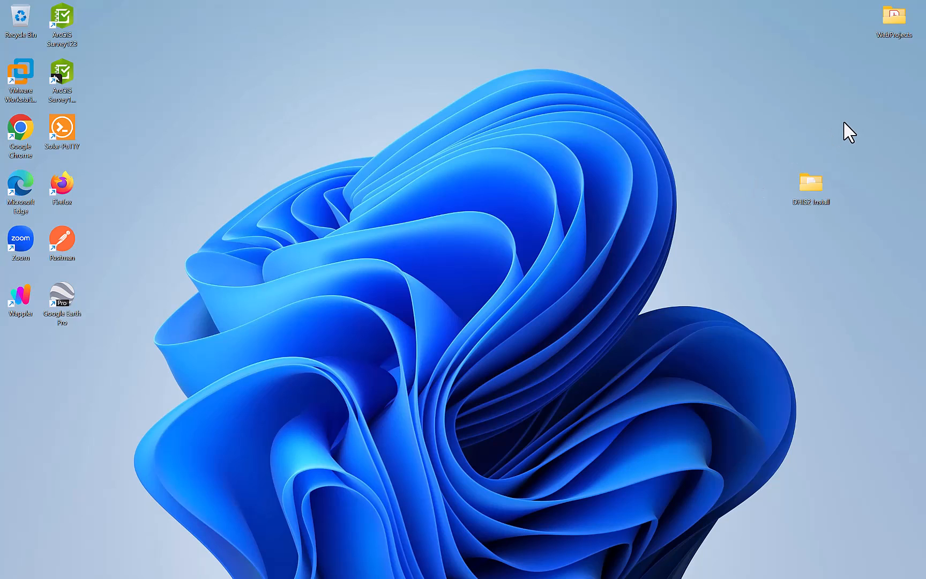
Open the DHIS2 Install folder and check its Tomcat, DHIS2 WAR, OpenJDK and PostgreSQL installer files.
{"action": "double_click", "coordinate": [810, 188]}
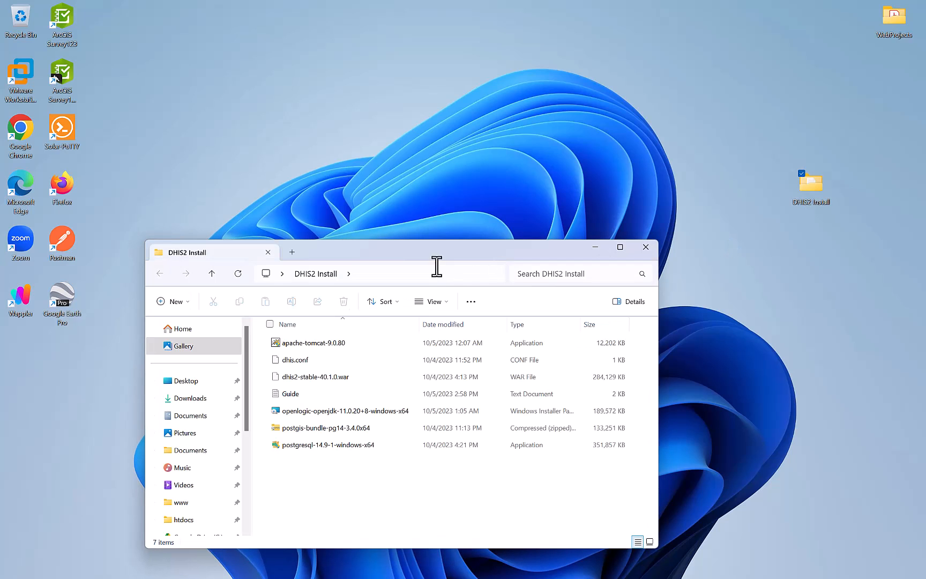
{"action": "left_click_drag", "start_coordinate": [445, 258], "coordinate": [612, 234]}
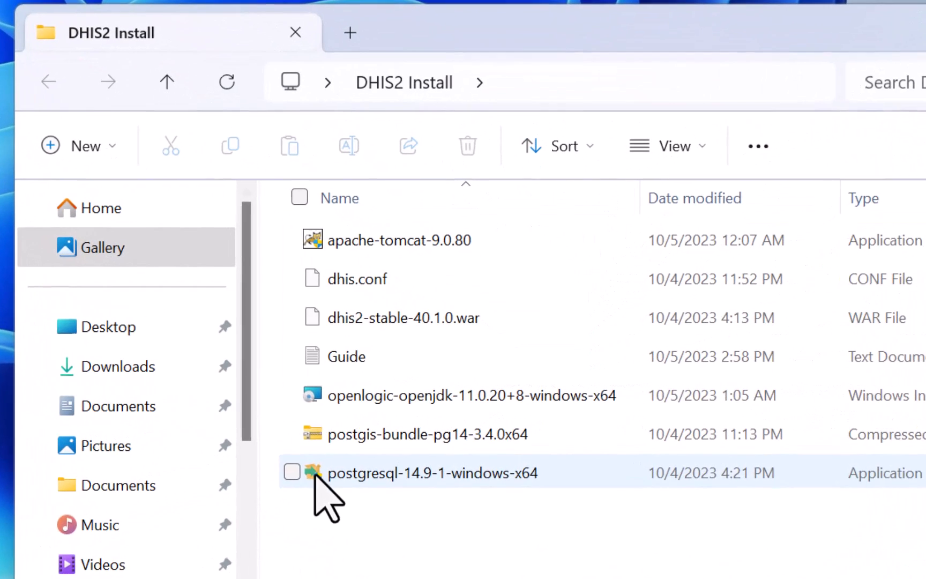
{"action": "left_click", "coordinate": [496, 240]}
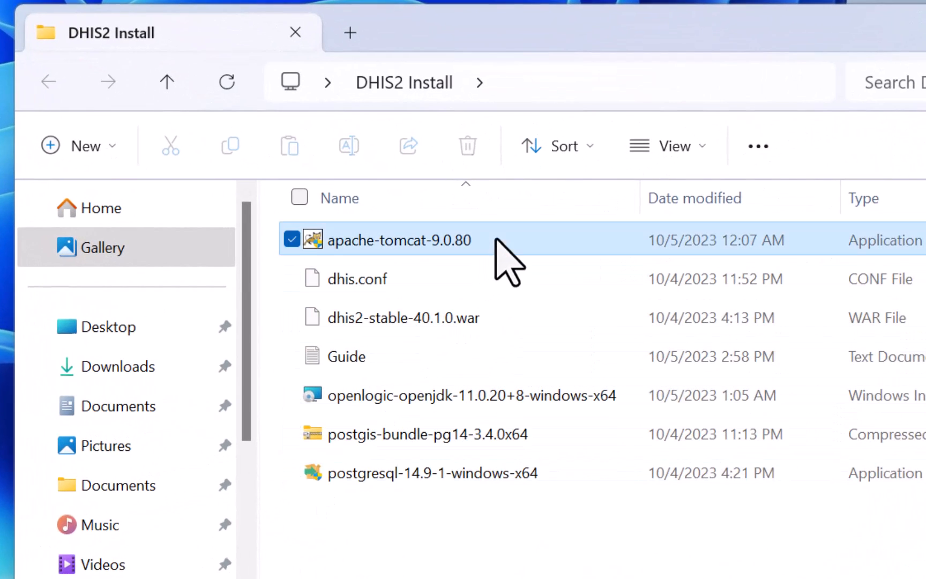
{"action": "left_click", "coordinate": [503, 317]}
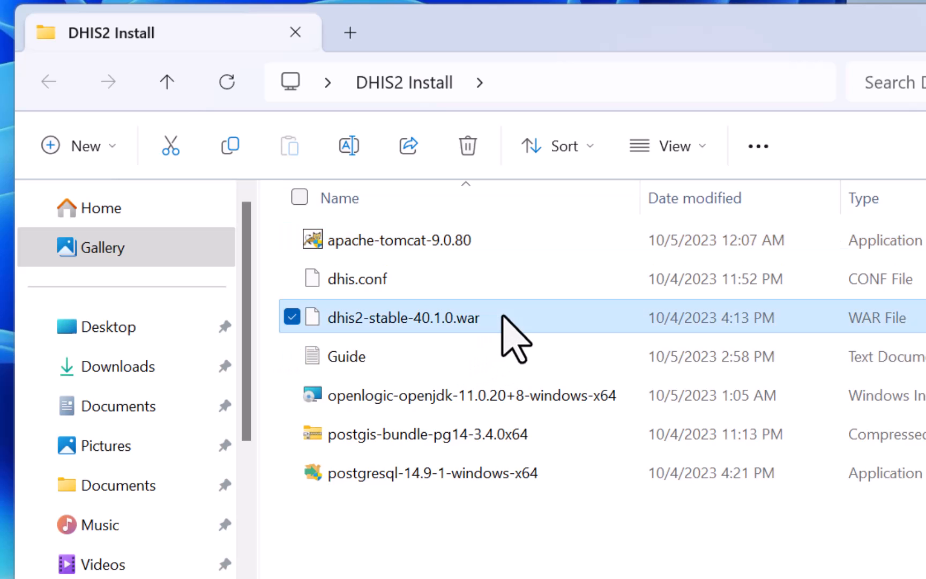
{"action": "left_click", "coordinate": [480, 404]}
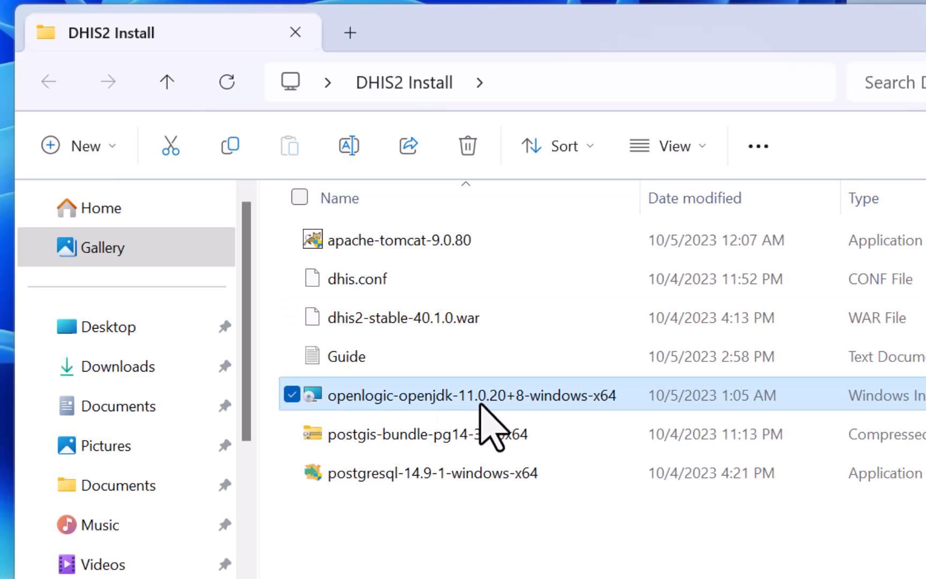
{"action": "left_click", "coordinate": [423, 471]}
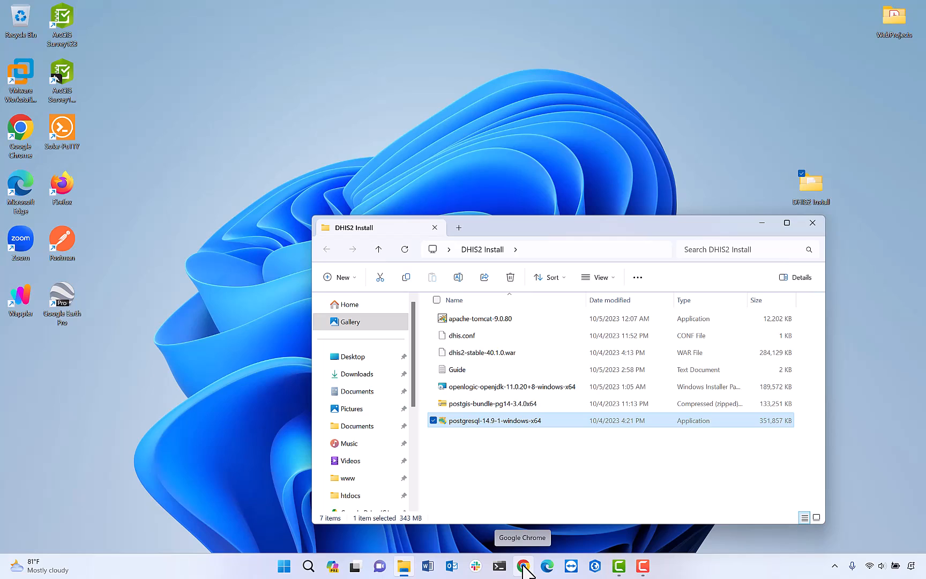
Search 'apache tomcat 9' and open the Tomcat 9 downloads page, highlighting the 9.0.80 release heading.
{"action": "left_click", "coordinate": [523, 565]}
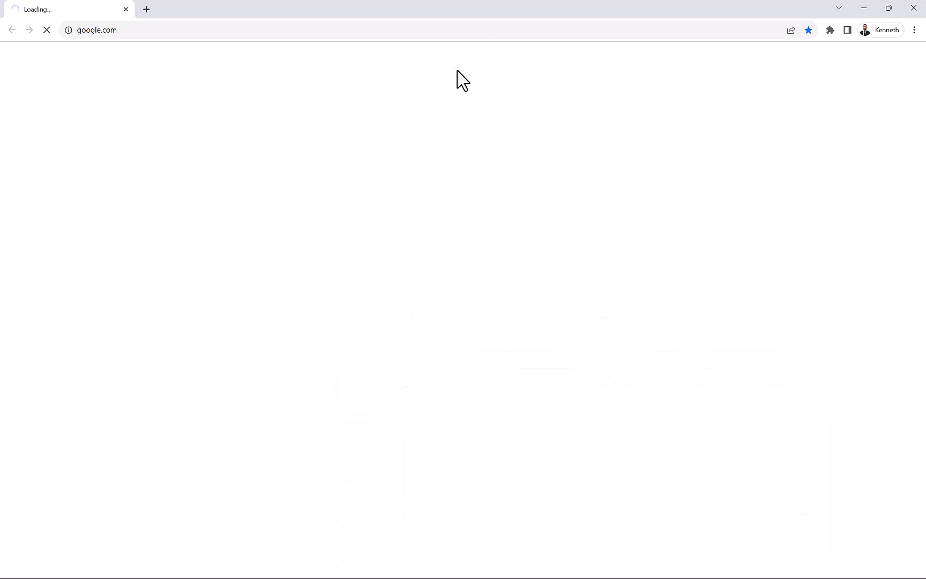
{"action": "left_click", "coordinate": [482, 28]}
{"action": "type", "text": "ap"}
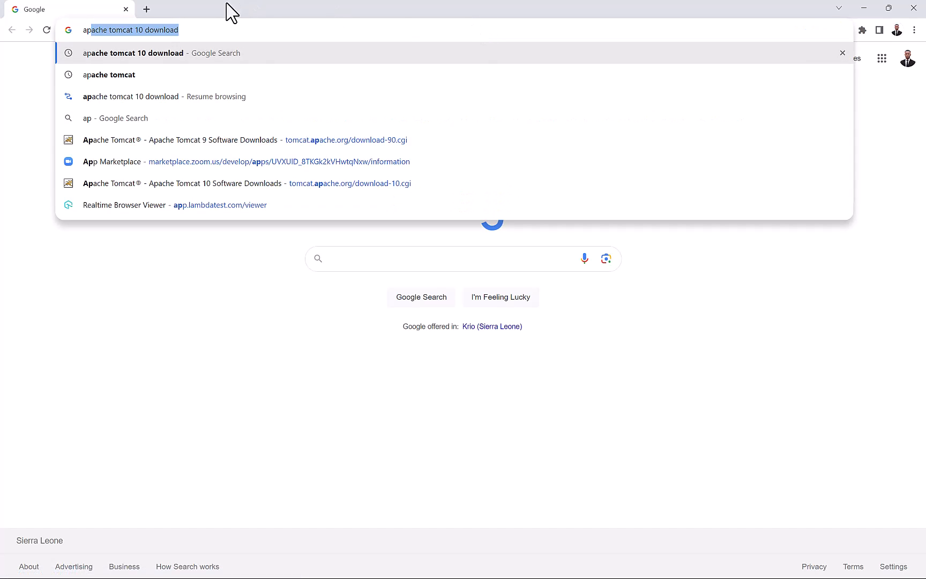
{"action": "type", "text": "ache tom"}
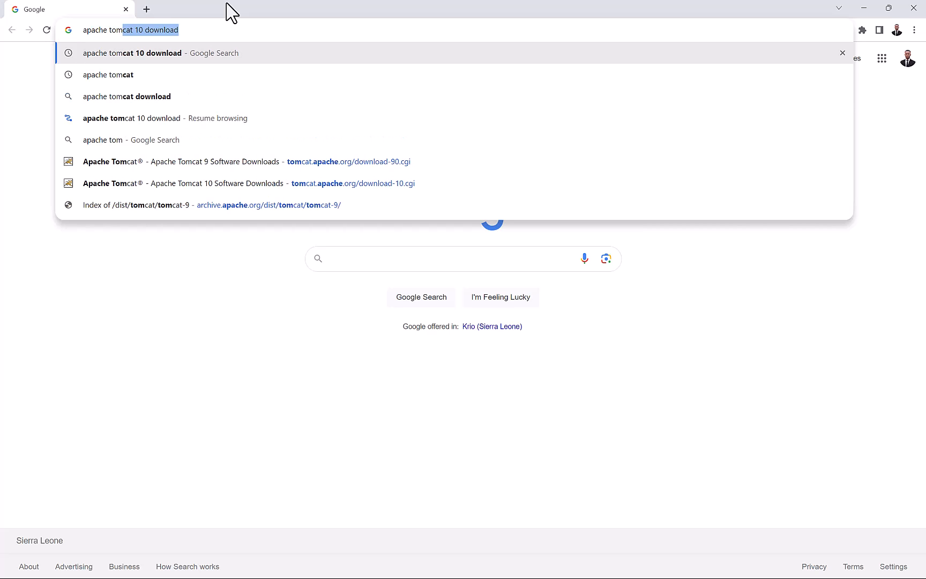
{"action": "type", "text": "cat 9"}
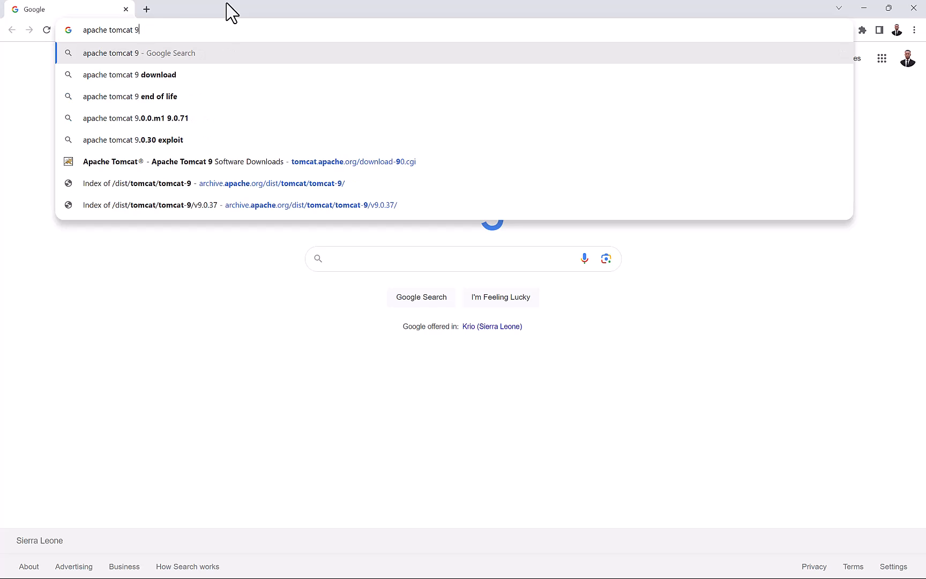
{"action": "key", "text": "Return"}
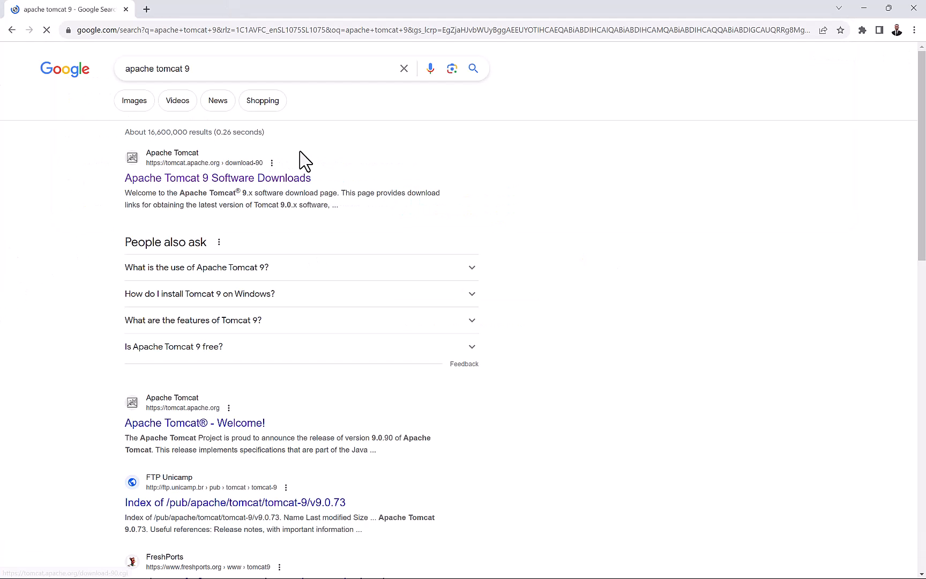
{"action": "left_click", "coordinate": [196, 180]}
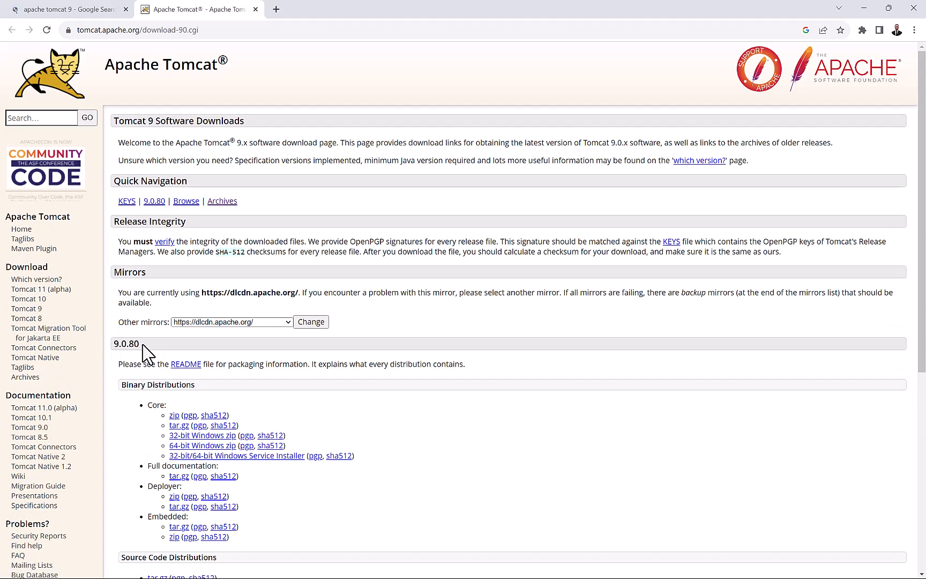
{"action": "left_click_drag", "start_coordinate": [114, 345], "coordinate": [173, 344]}
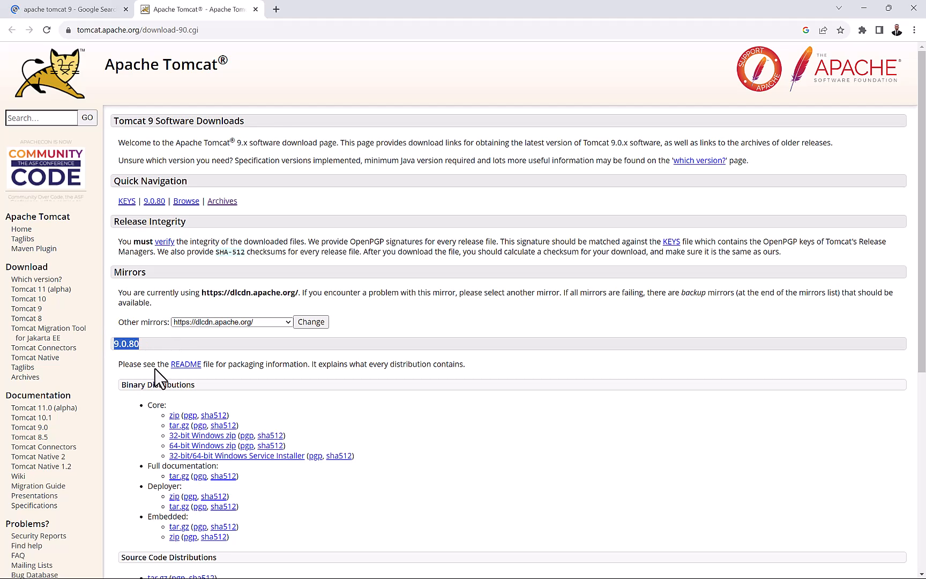
{"action": "scroll", "coordinate": [132, 429], "scroll_direction": "down", "scroll_amount": 1}
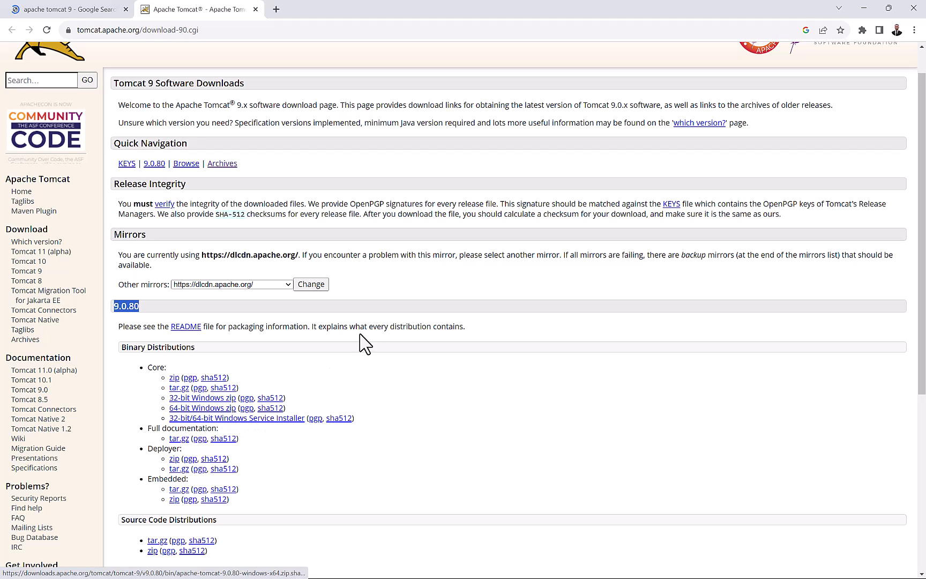
{"action": "left_click", "coordinate": [864, 7]}
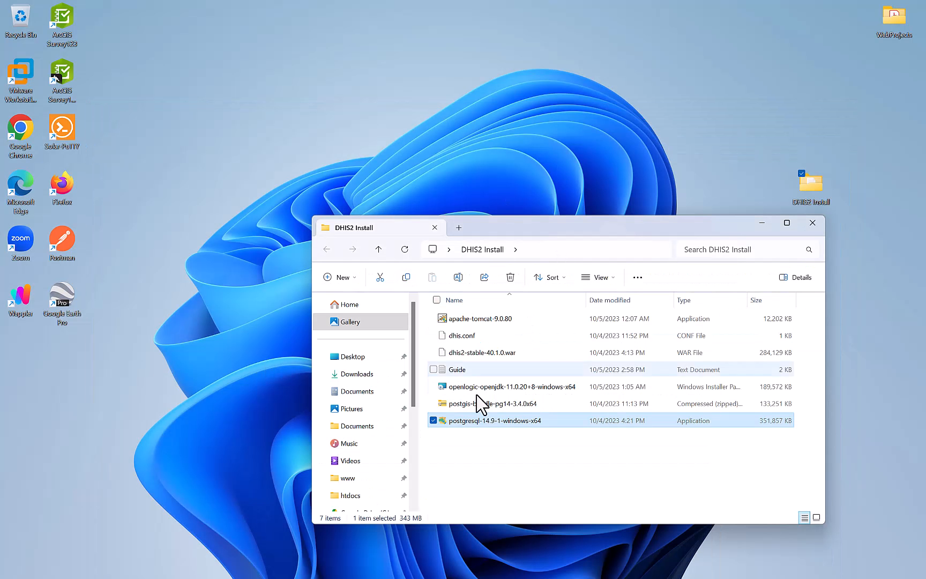
{"action": "left_click", "coordinate": [513, 324]}
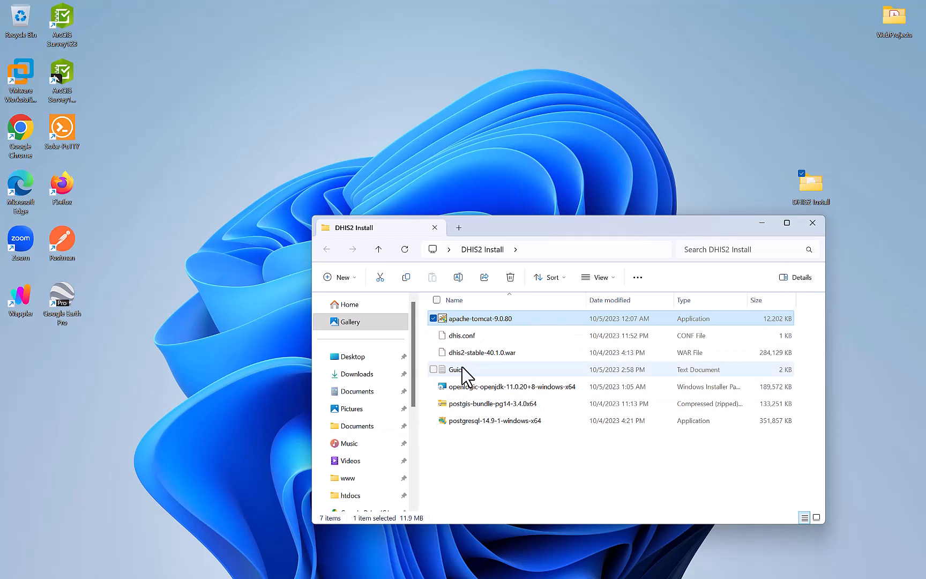
{"action": "left_click", "coordinate": [495, 355]}
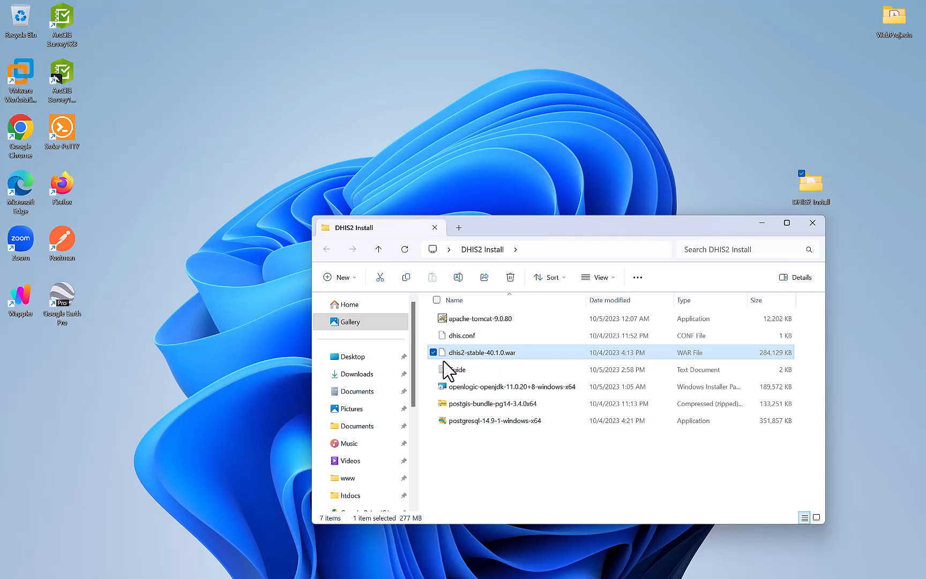
{"action": "mouse_move", "coordinate": [478, 573]}
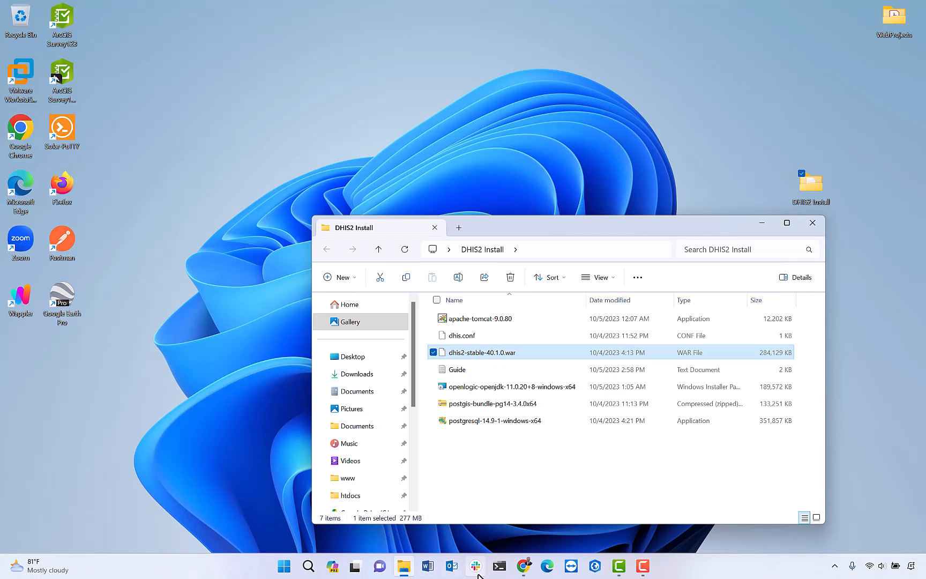
{"action": "left_click", "coordinate": [523, 565]}
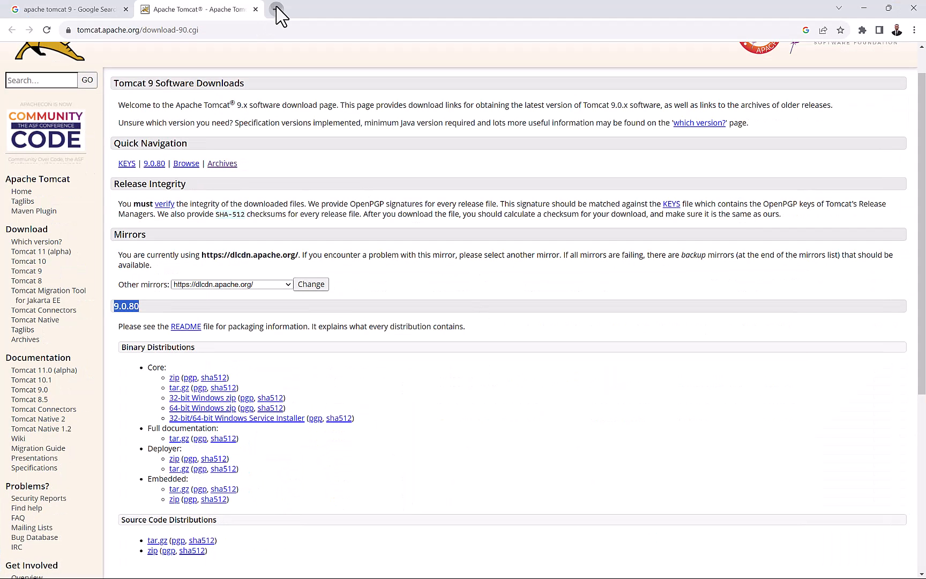
Search 'dhis2 download' in a new tab, scroll to the DHIS2 version table, then minimize Chrome.
{"action": "left_click", "coordinate": [276, 9]}
{"action": "left_click", "coordinate": [219, 30]}
{"action": "type", "text": "dhis"}
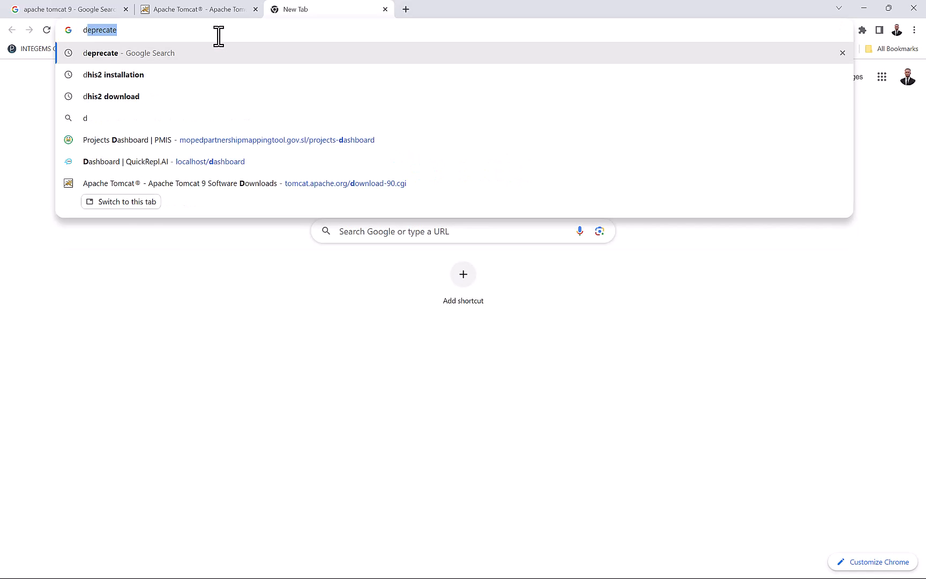
{"action": "type", "text": "2"}
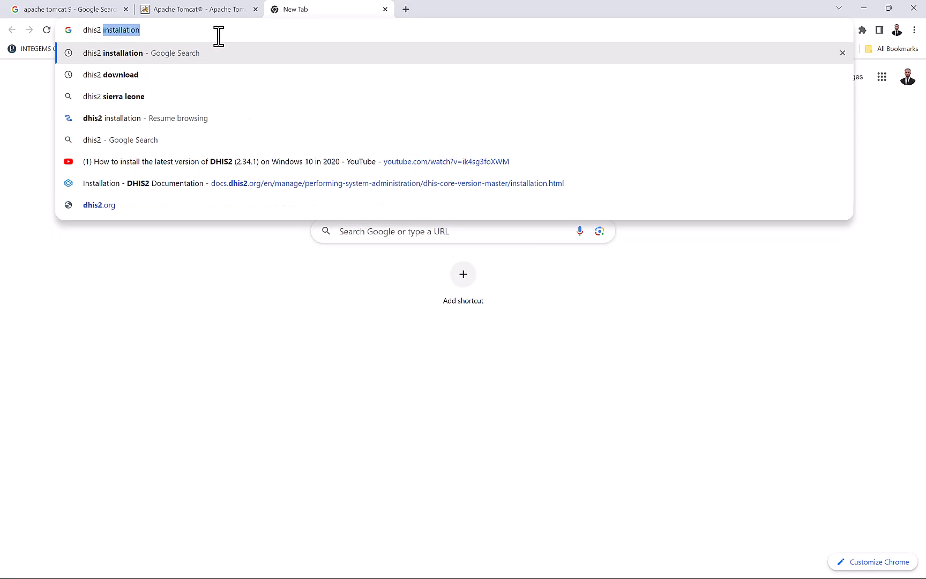
{"action": "left_click", "coordinate": [154, 76]}
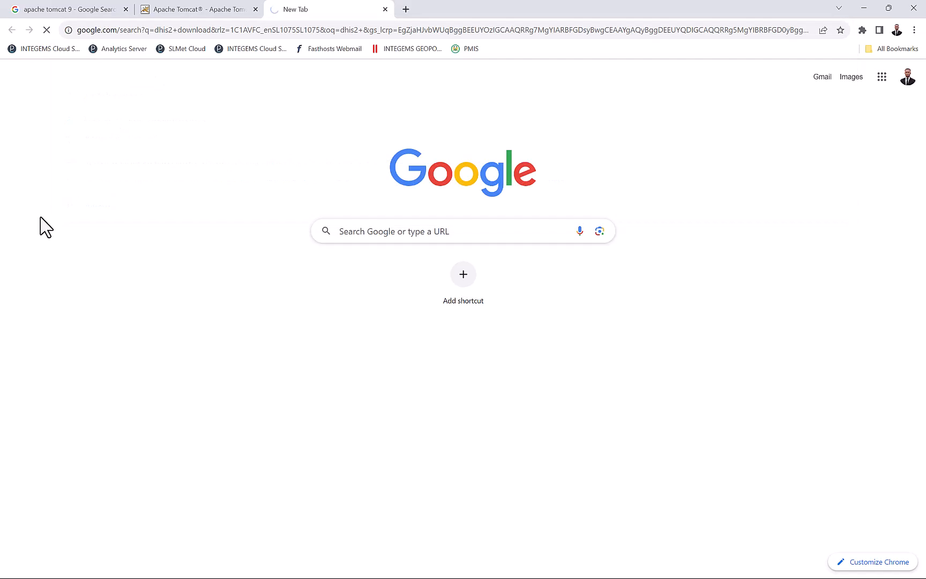
{"action": "left_click", "coordinate": [163, 181]}
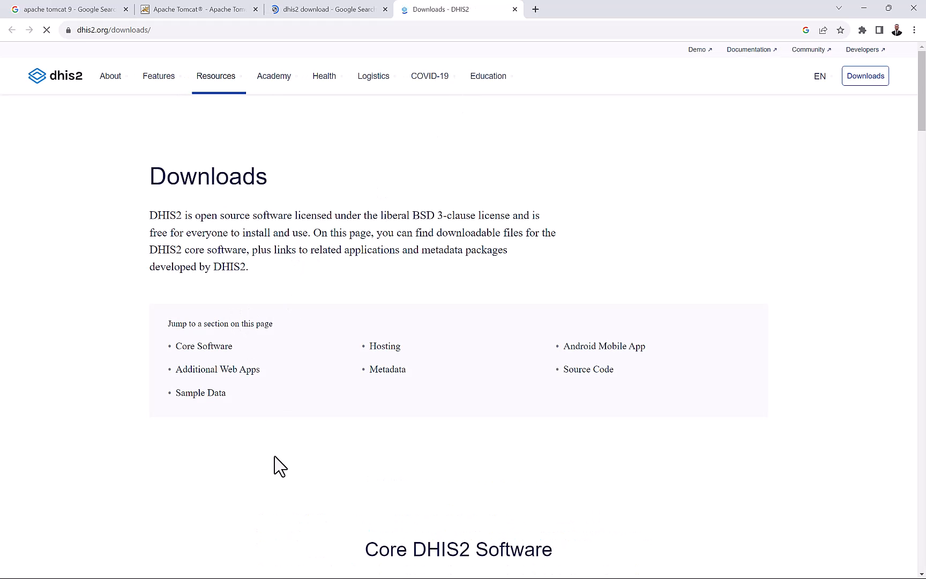
{"action": "scroll", "coordinate": [274, 464], "scroll_direction": "down", "scroll_amount": 5}
{"action": "scroll", "coordinate": [278, 464], "scroll_direction": "down", "scroll_amount": 4}
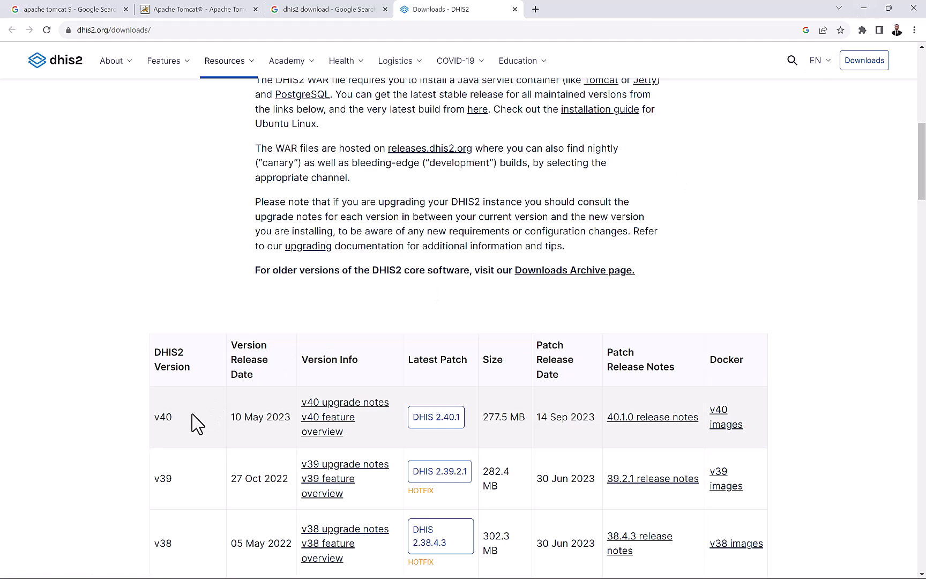
{"action": "left_click", "coordinate": [863, 9]}
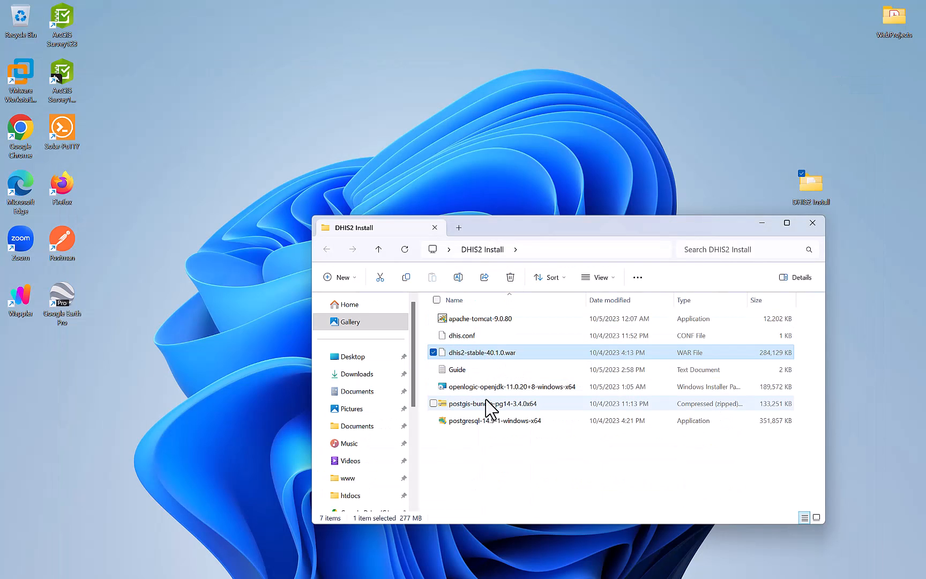
Select the OpenJDK installer in the folder, then return to the DHIS2 Downloads page in Chrome.
{"action": "left_click", "coordinate": [516, 388]}
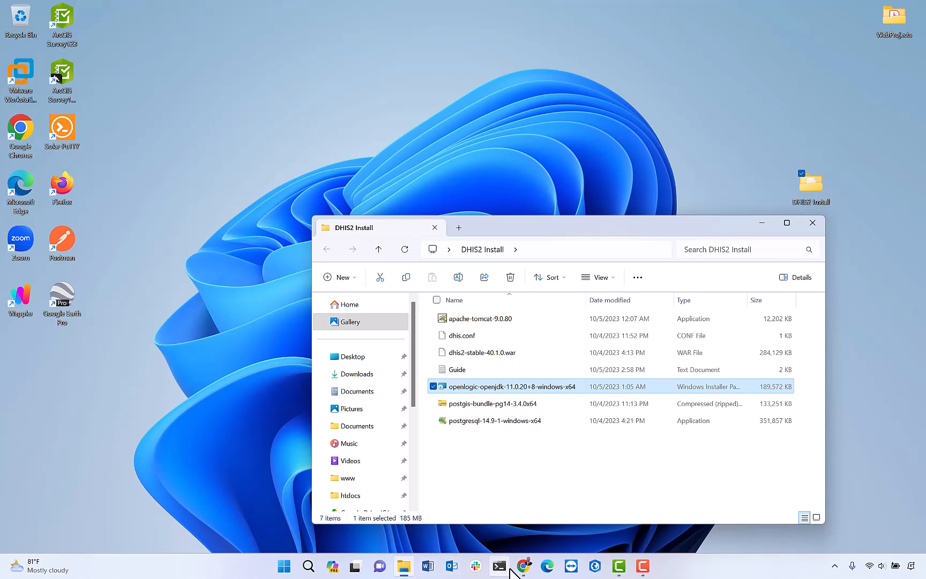
{"action": "left_click", "coordinate": [521, 569]}
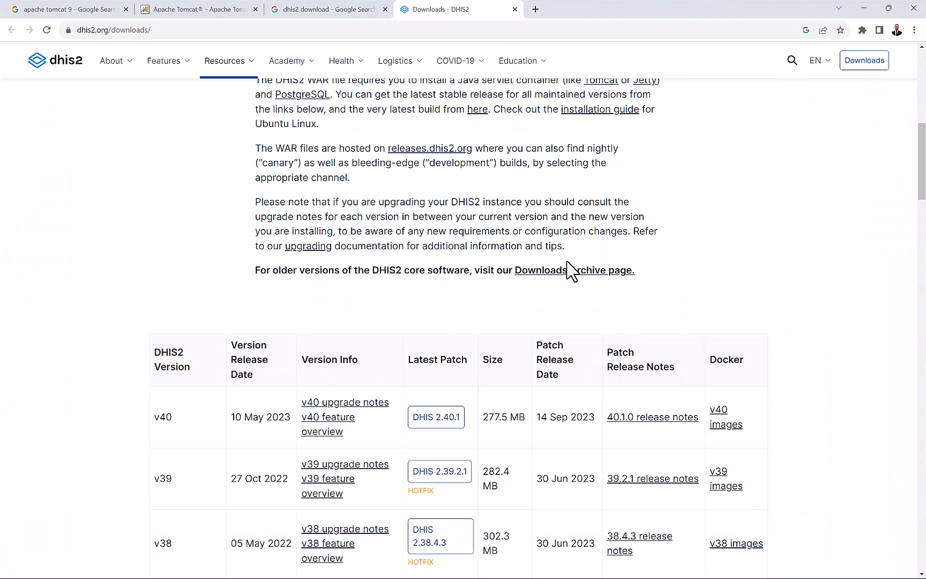
Search 'openjdk 11 download' in a new tab and open the OpenLogic OpenJDK downloads page.
{"action": "scroll", "coordinate": [596, 203], "scroll_direction": "up", "scroll_amount": 1}
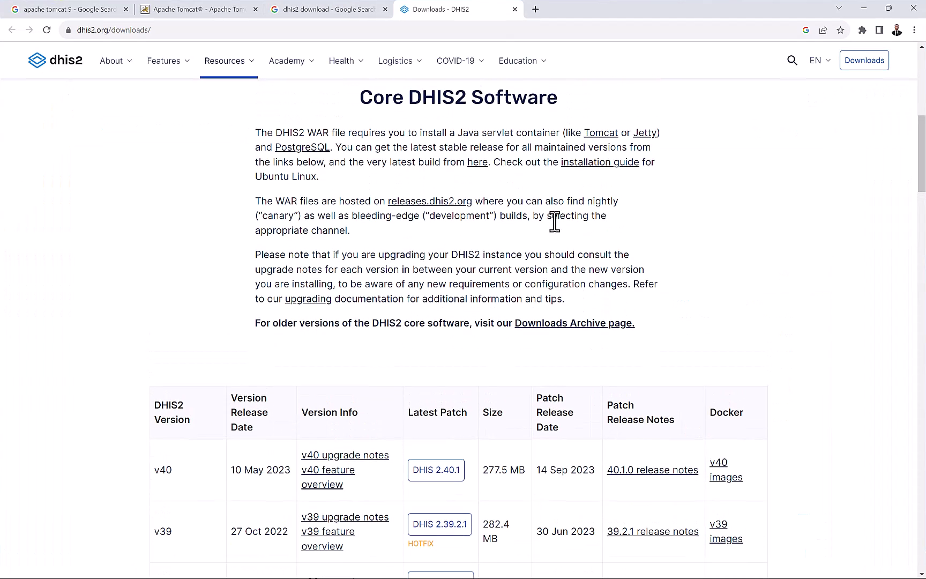
{"action": "scroll", "coordinate": [531, 134], "scroll_direction": "up", "scroll_amount": 2}
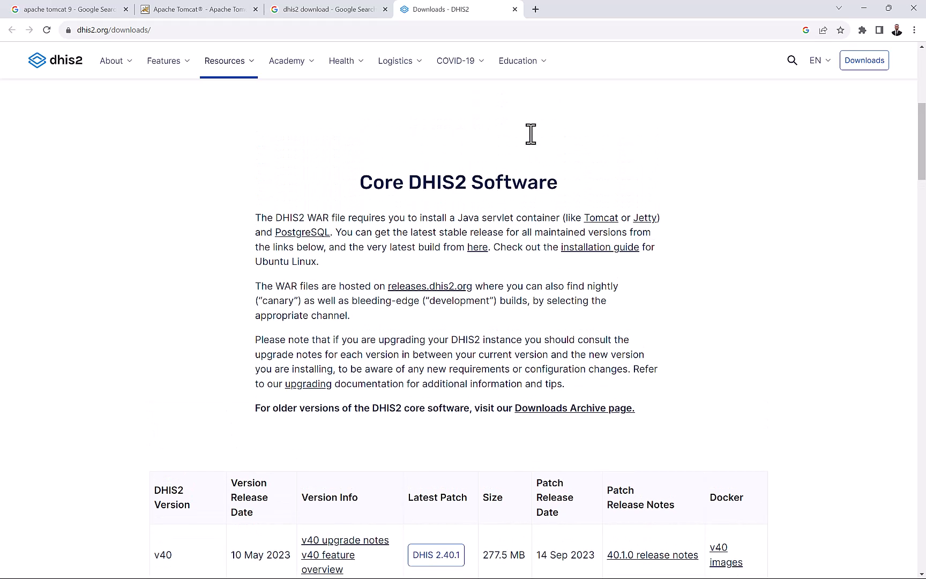
{"action": "left_click", "coordinate": [535, 9]}
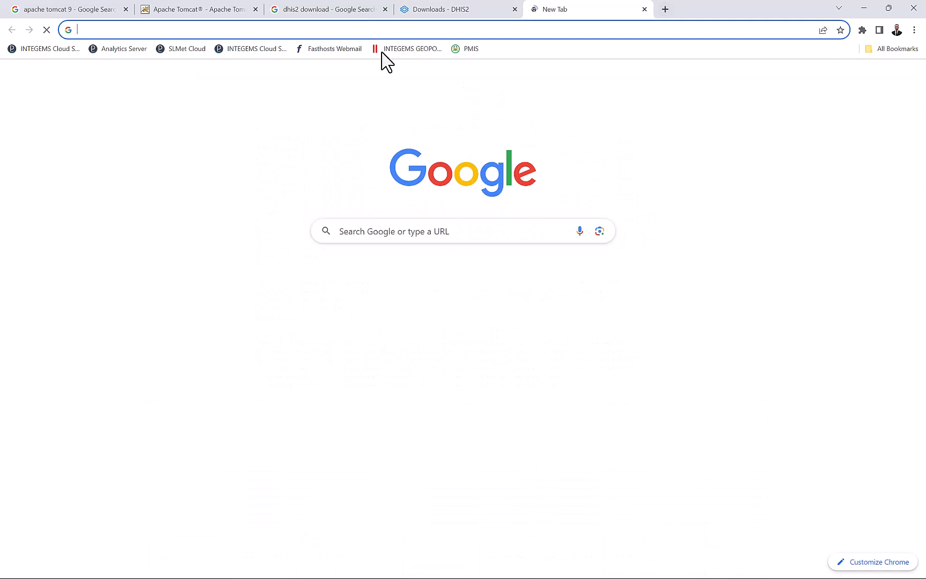
{"action": "left_click", "coordinate": [352, 30]}
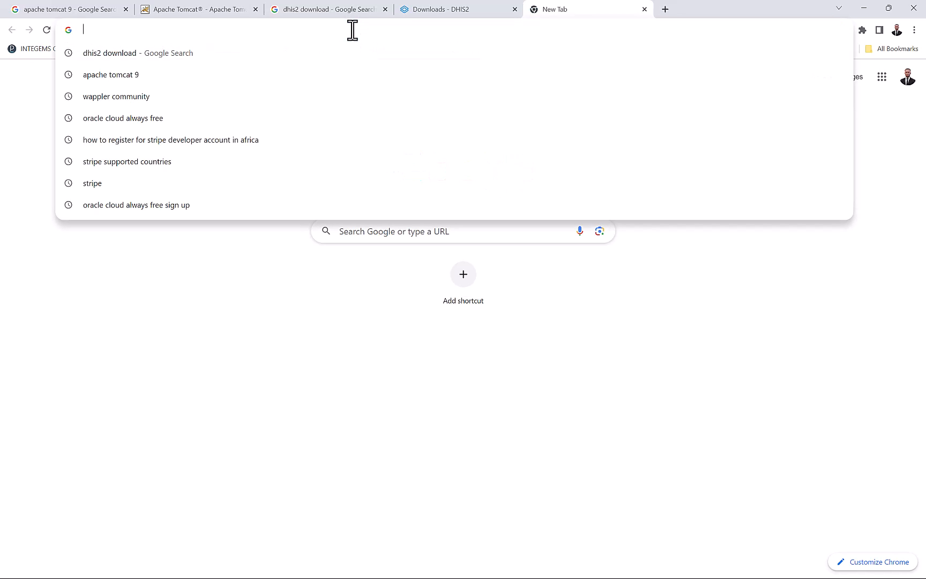
{"action": "type", "text": "openjdk 11 download"}
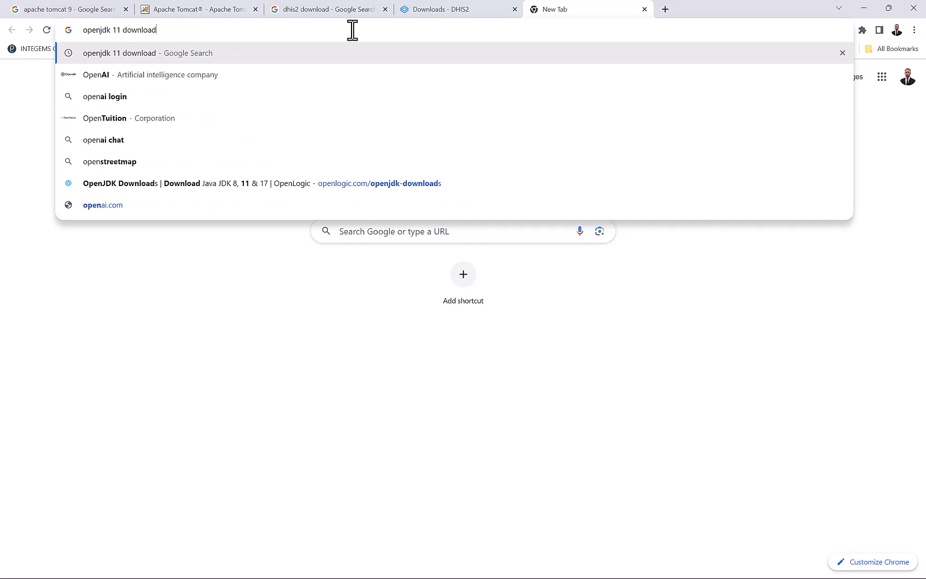
{"action": "key", "text": "Return"}
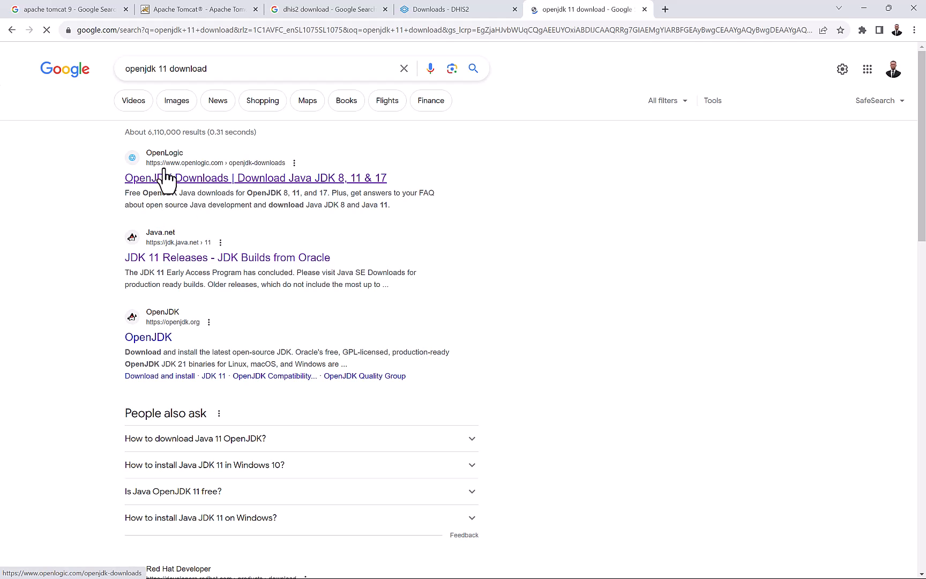
{"action": "left_click", "coordinate": [238, 180]}
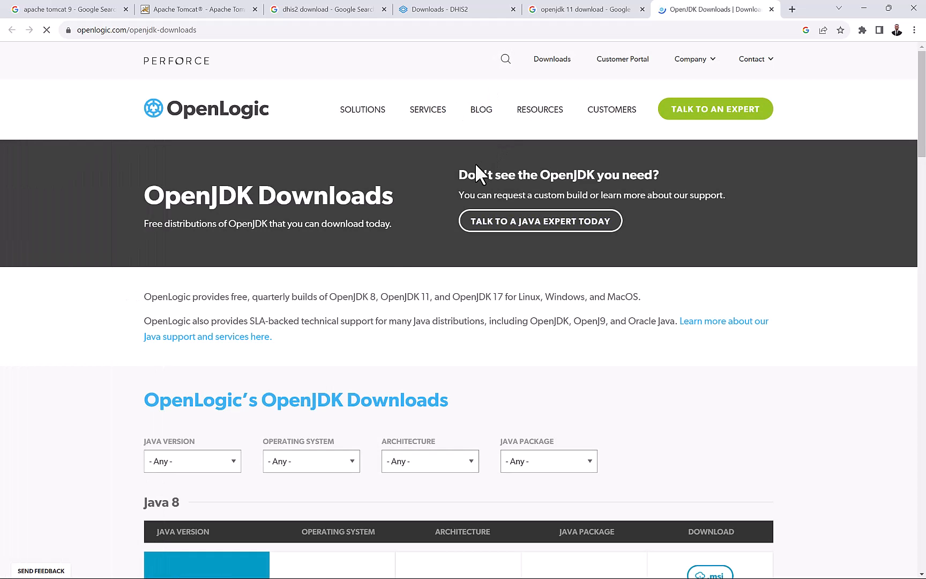
Filter the downloads to Java 11 on Windows and choose the 11.0.20+8 JDK .msi installer.
{"action": "scroll", "coordinate": [375, 272], "scroll_direction": "down", "scroll_amount": 2}
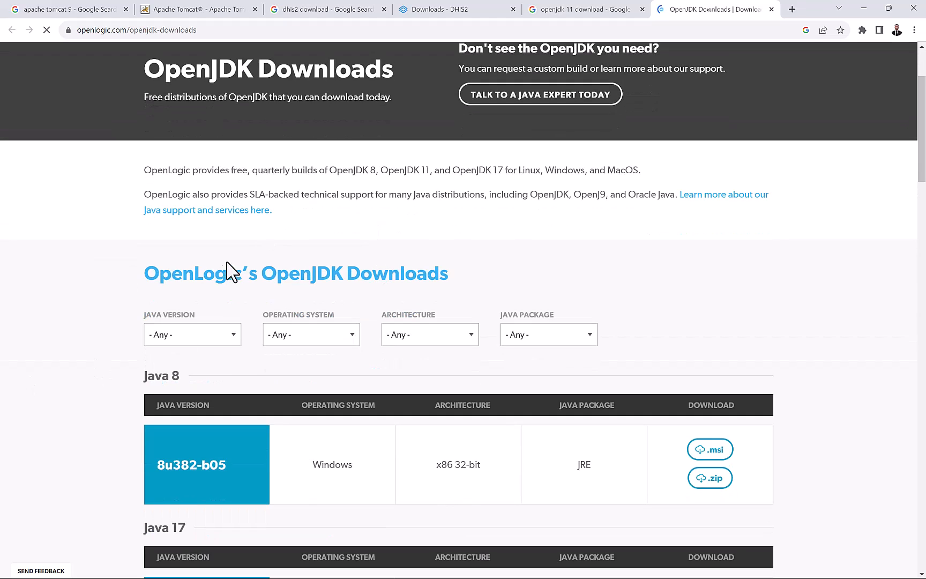
{"action": "scroll", "coordinate": [236, 271], "scroll_direction": "down", "scroll_amount": 1}
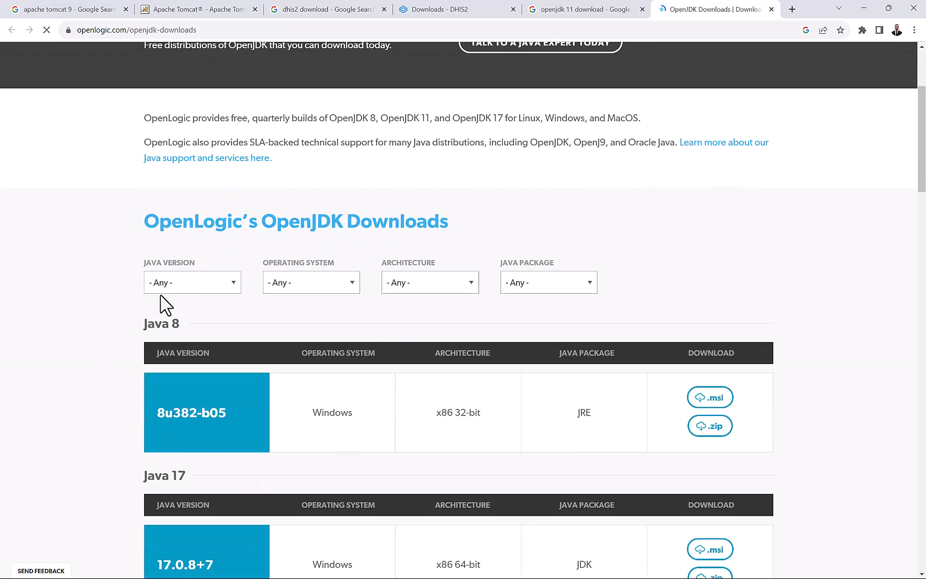
{"action": "left_click", "coordinate": [194, 284]}
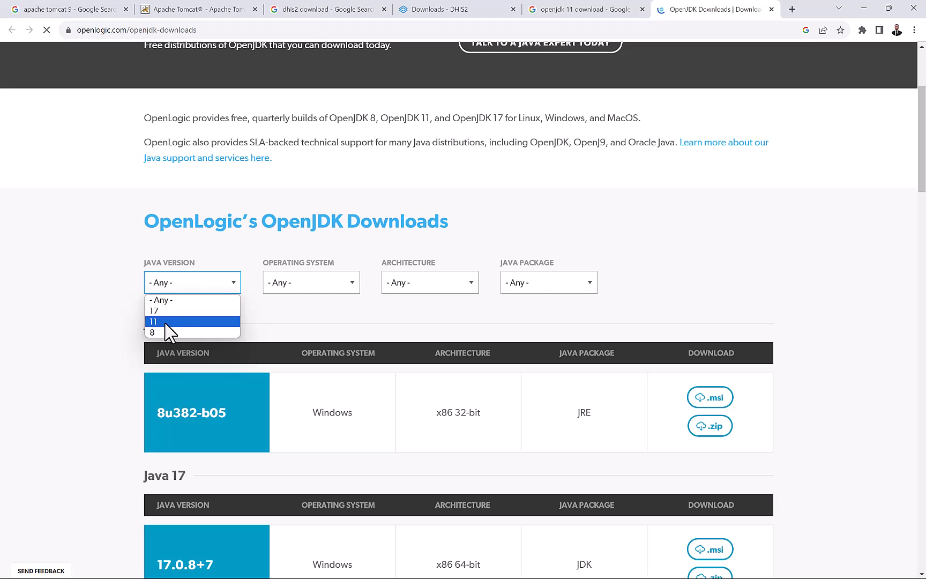
{"action": "left_click", "coordinate": [168, 321]}
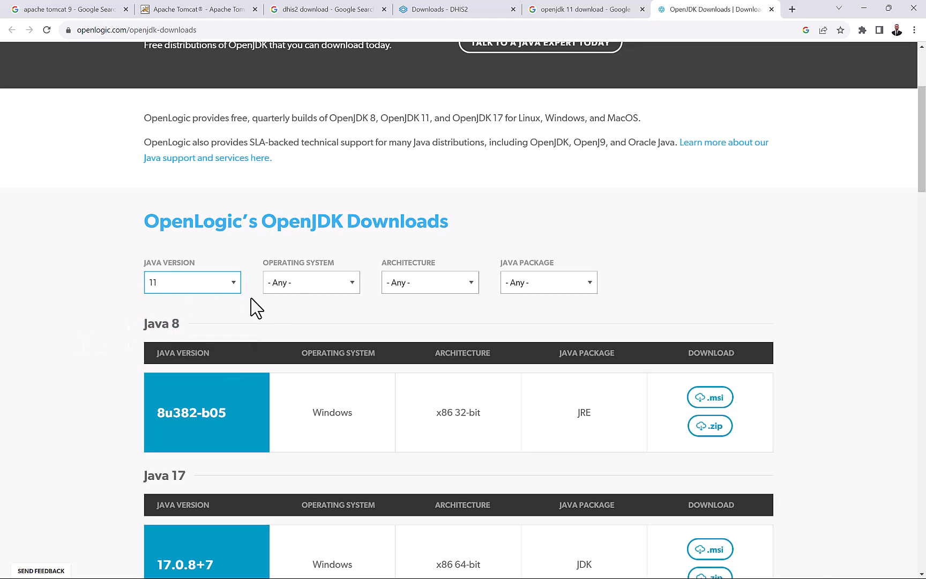
{"action": "left_click", "coordinate": [313, 285]}
{"action": "left_click", "coordinate": [316, 285]}
{"action": "left_click", "coordinate": [316, 286]}
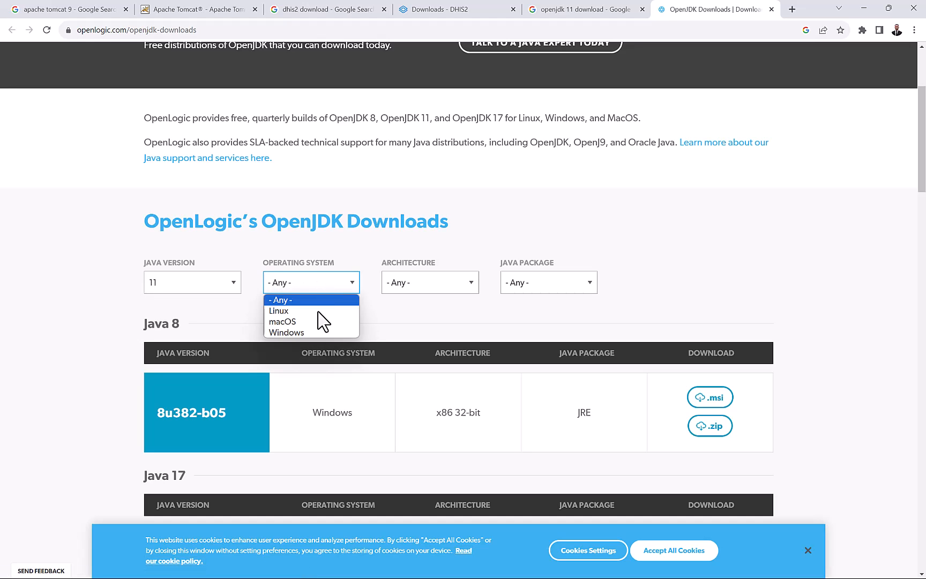
{"action": "left_click", "coordinate": [317, 329]}
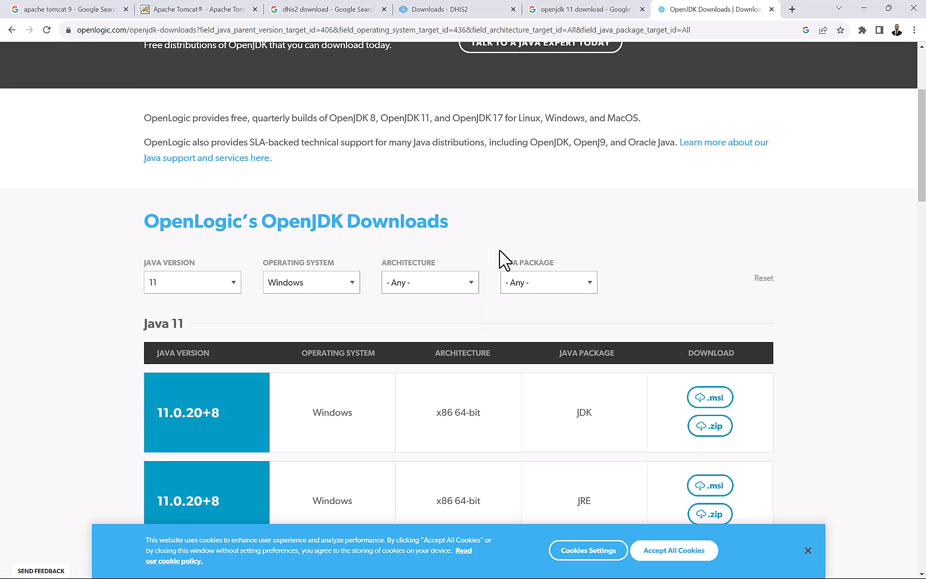
{"action": "scroll", "coordinate": [618, 256], "scroll_direction": "down", "scroll_amount": 3}
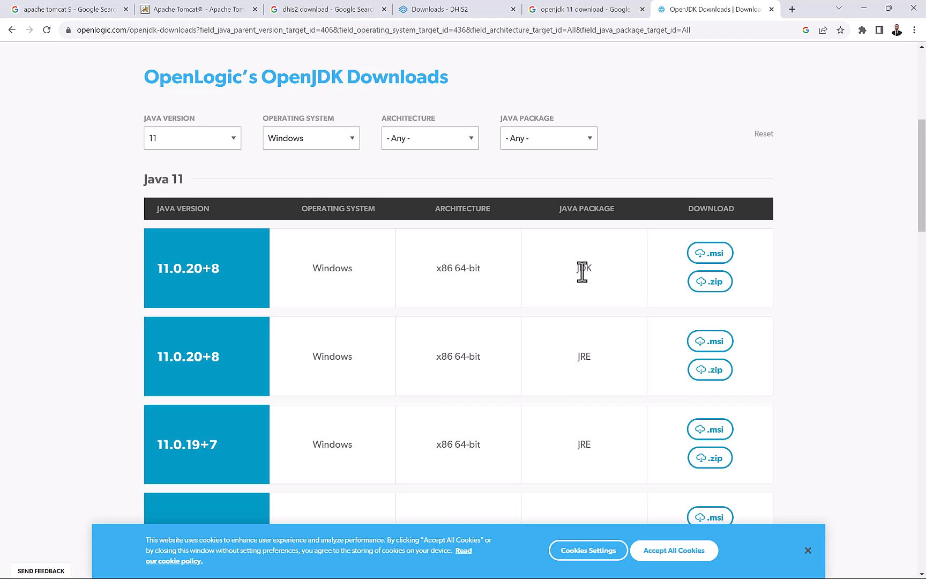
{"action": "scroll", "coordinate": [580, 288], "scroll_direction": "down", "scroll_amount": 1}
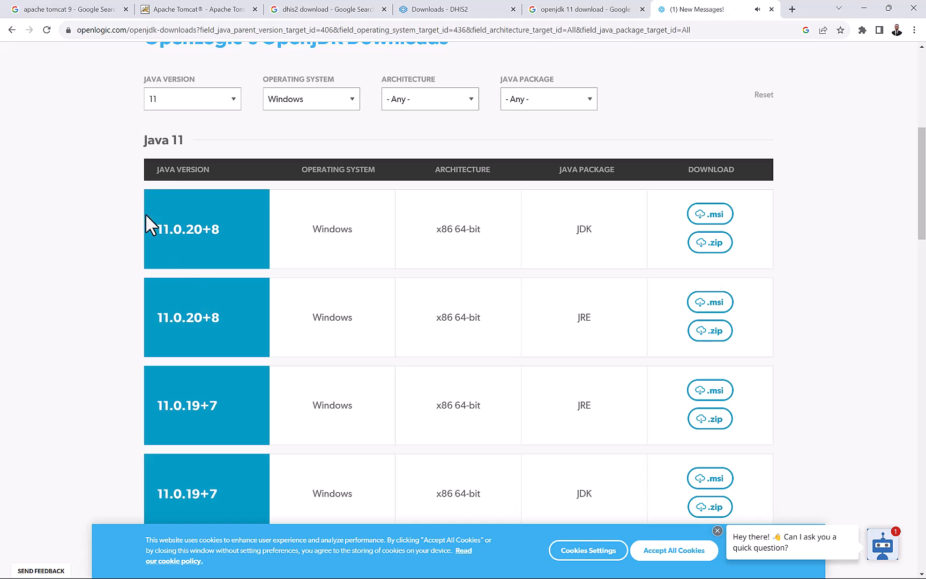
{"action": "left_click", "coordinate": [704, 219]}
Cross-check the OpenJDK download table against the DHIS2 Install folder, ending on the PostgreSQL installer.
{"action": "key", "text": "super"}
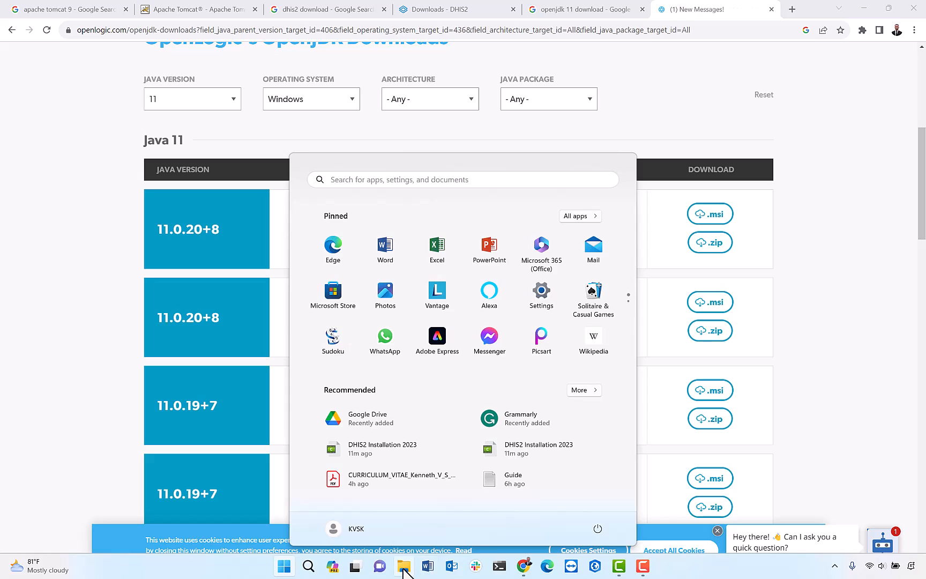
{"action": "left_click", "coordinate": [404, 565]}
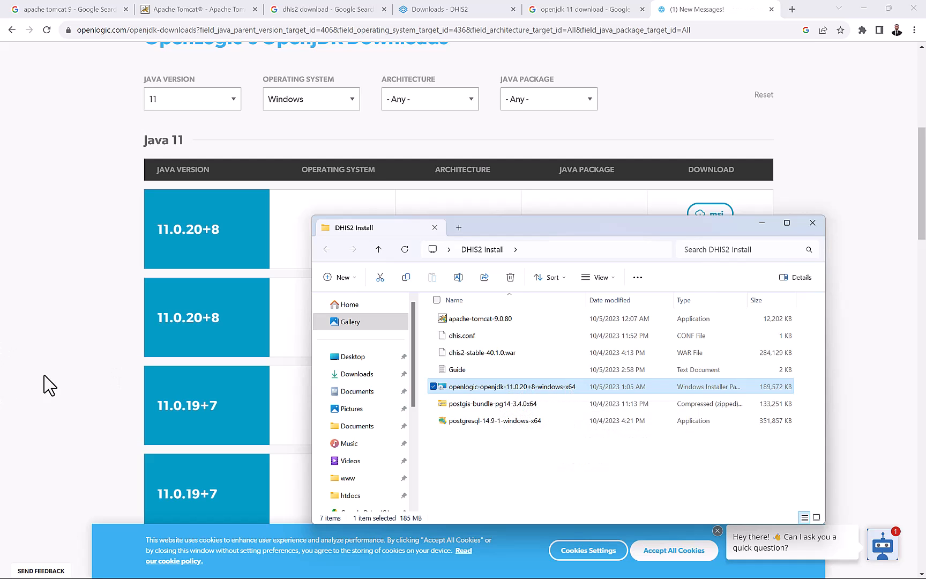
{"action": "left_click", "coordinate": [58, 384]}
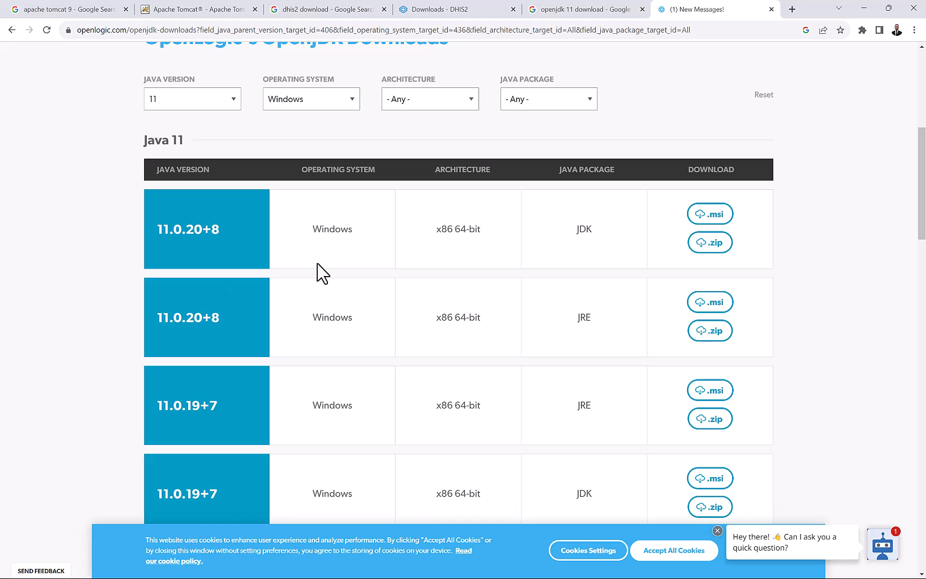
{"action": "scroll", "coordinate": [385, 246], "scroll_direction": "up", "scroll_amount": 1}
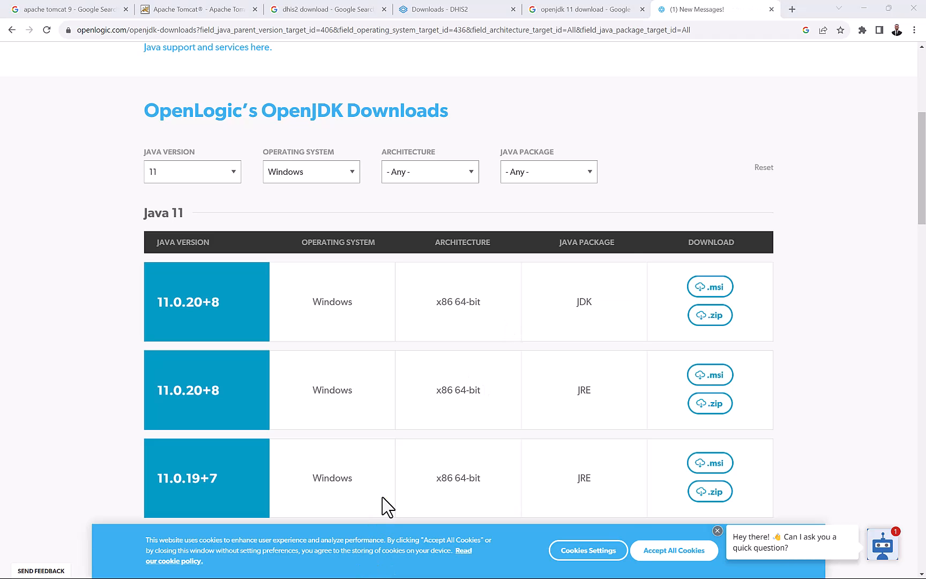
{"action": "key", "text": "super"}
{"action": "left_click", "coordinate": [402, 569]}
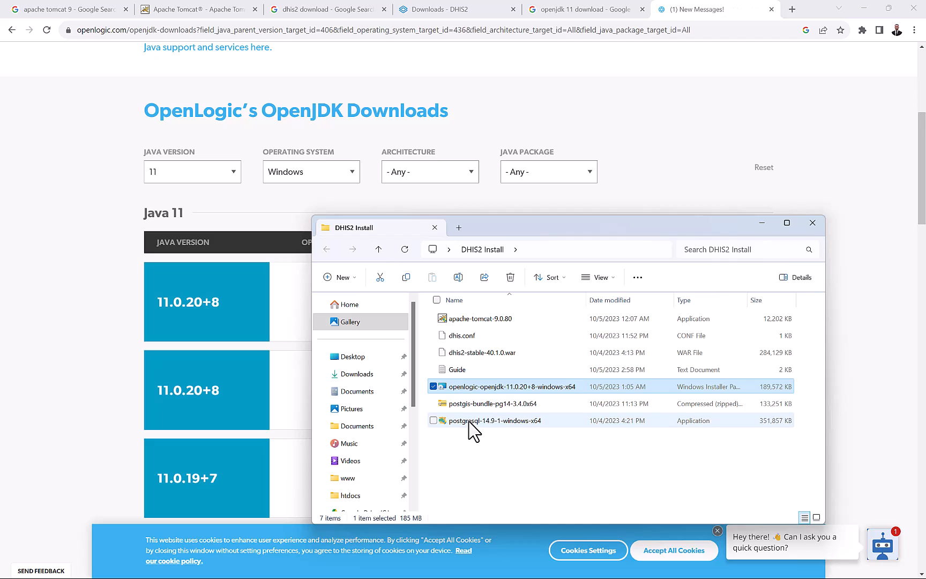
{"action": "left_click", "coordinate": [469, 422]}
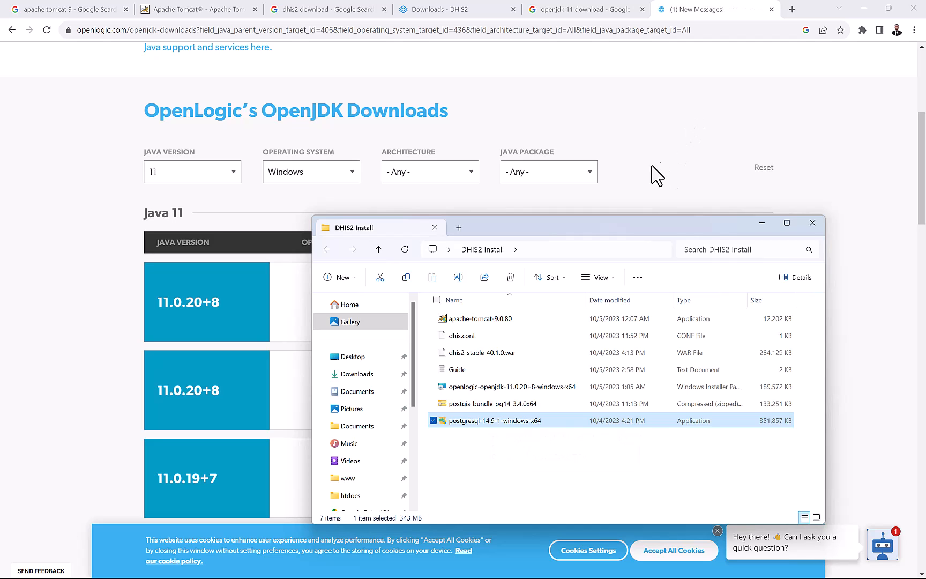
Search 'postgres 14 download', open EDB's Download PostgreSQL page and highlight version 14.9.
{"action": "left_click", "coordinate": [792, 9]}
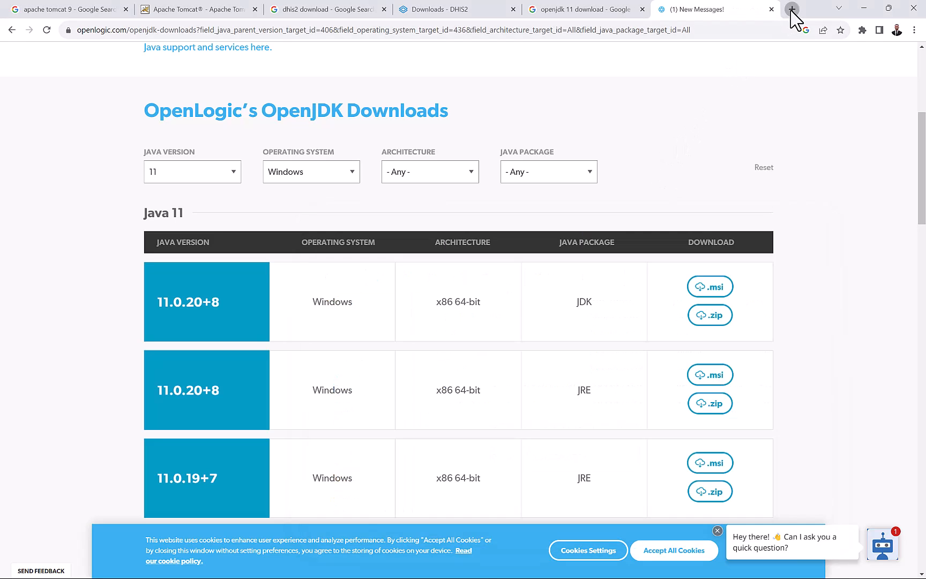
{"action": "left_click", "coordinate": [364, 232]}
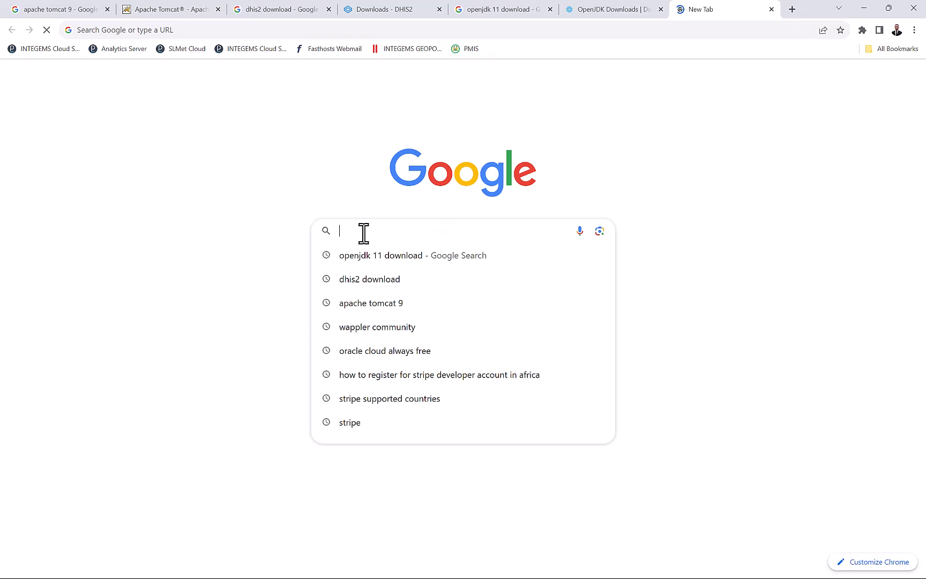
{"action": "type", "text": "pos"}
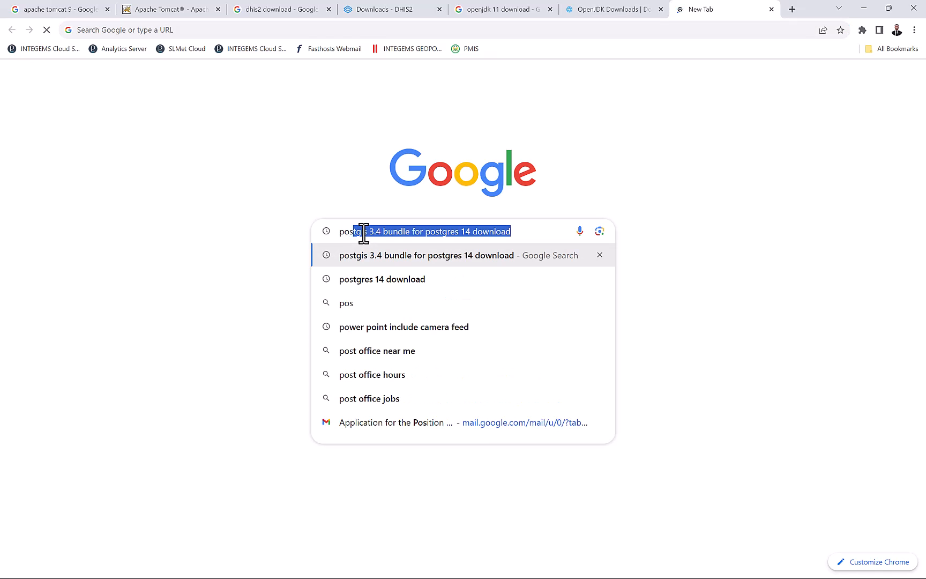
{"action": "left_click", "coordinate": [343, 284]}
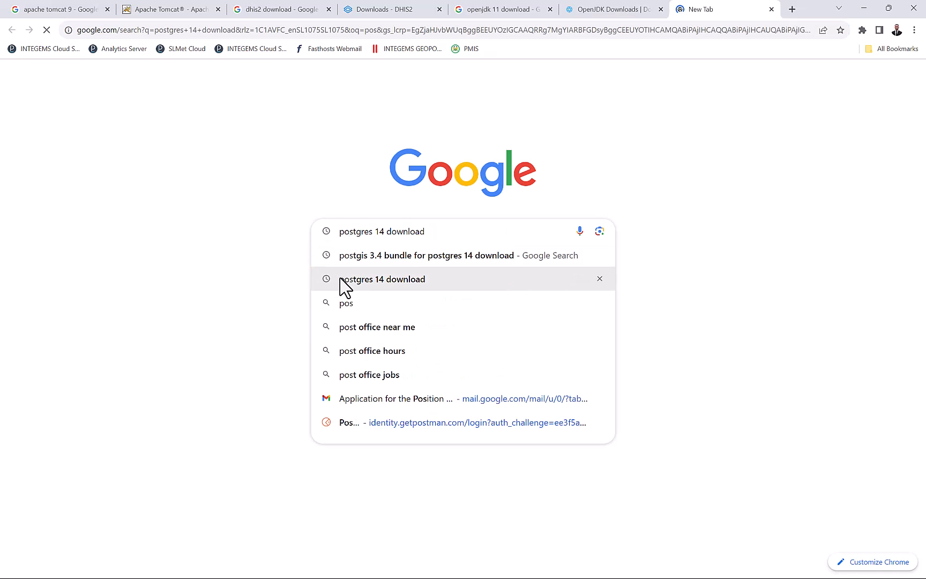
{"action": "middle_click", "coordinate": [163, 181]}
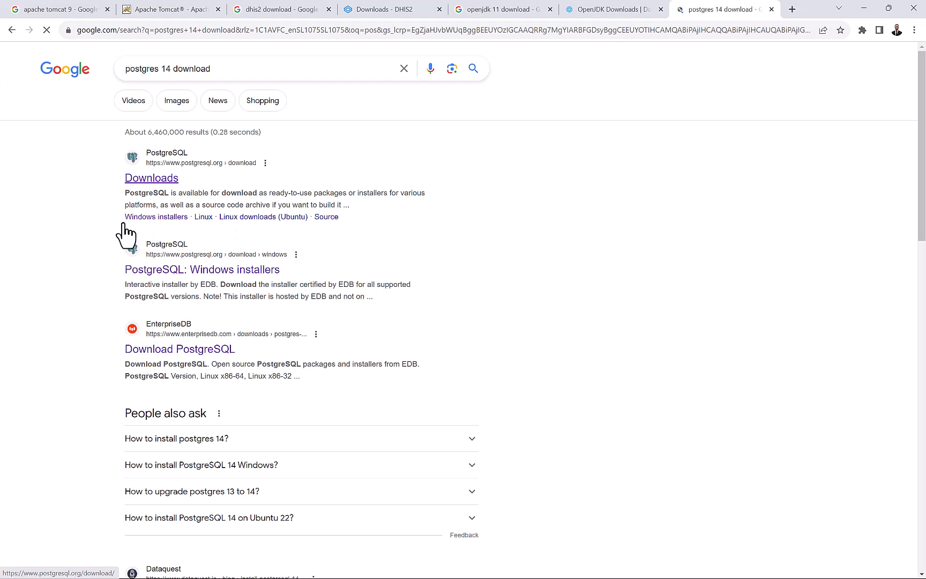
{"action": "left_click", "coordinate": [161, 351]}
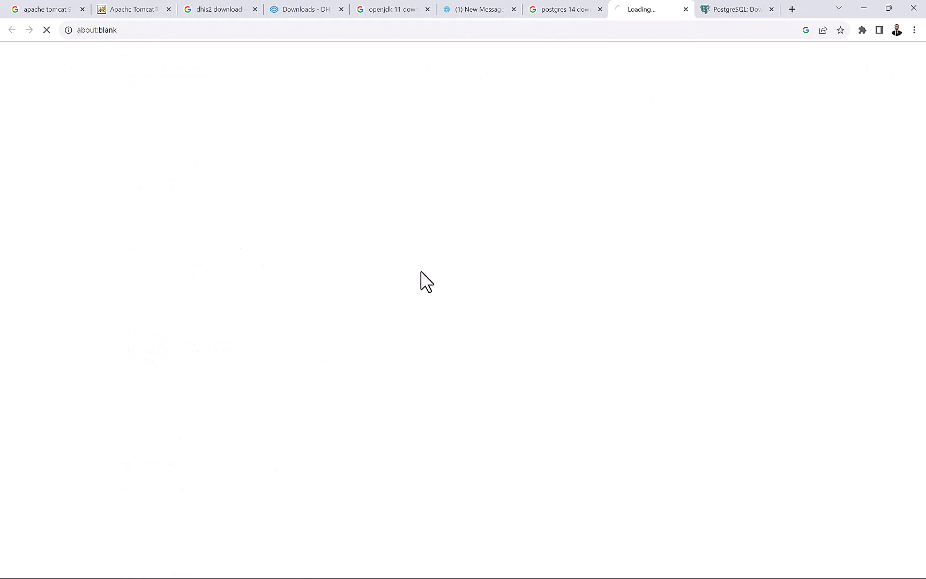
{"action": "left_click", "coordinate": [771, 9]}
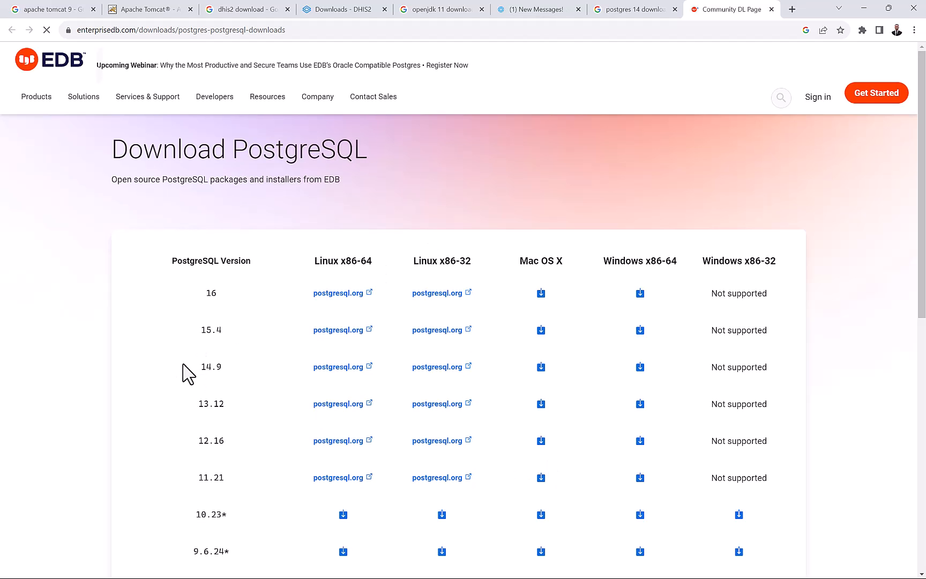
{"action": "left_click_drag", "start_coordinate": [185, 367], "coordinate": [223, 372]}
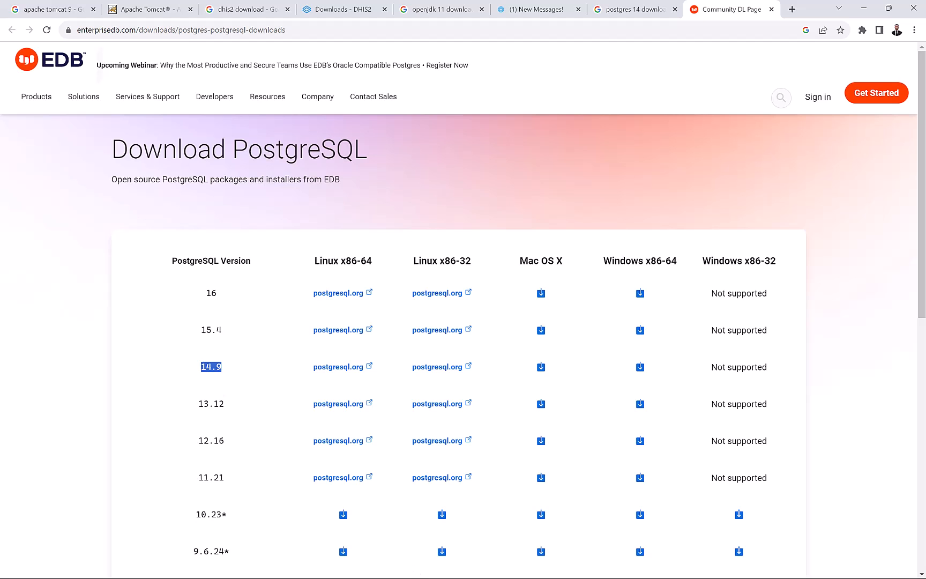
{"action": "key", "text": "super"}
{"action": "left_click", "coordinate": [403, 569]}
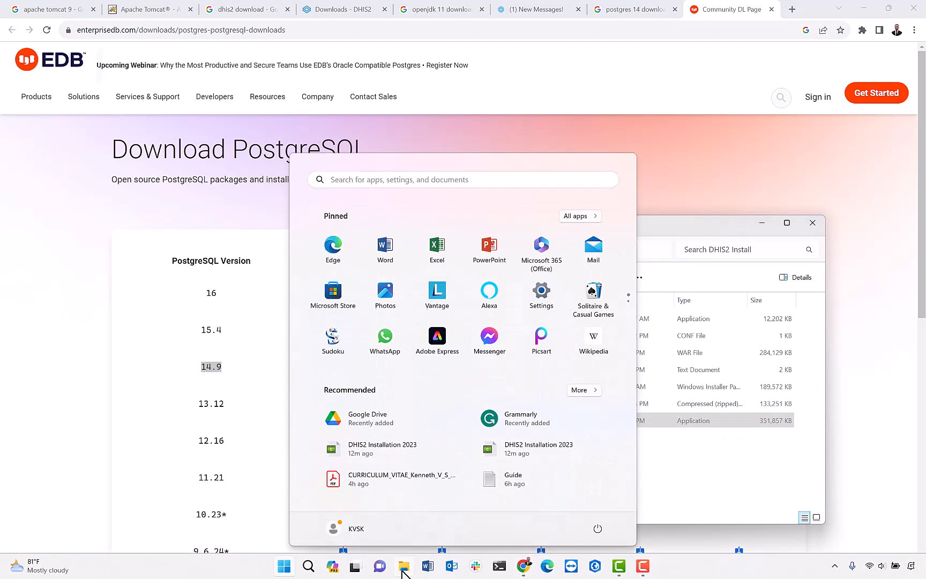
{"action": "left_click", "coordinate": [617, 468]}
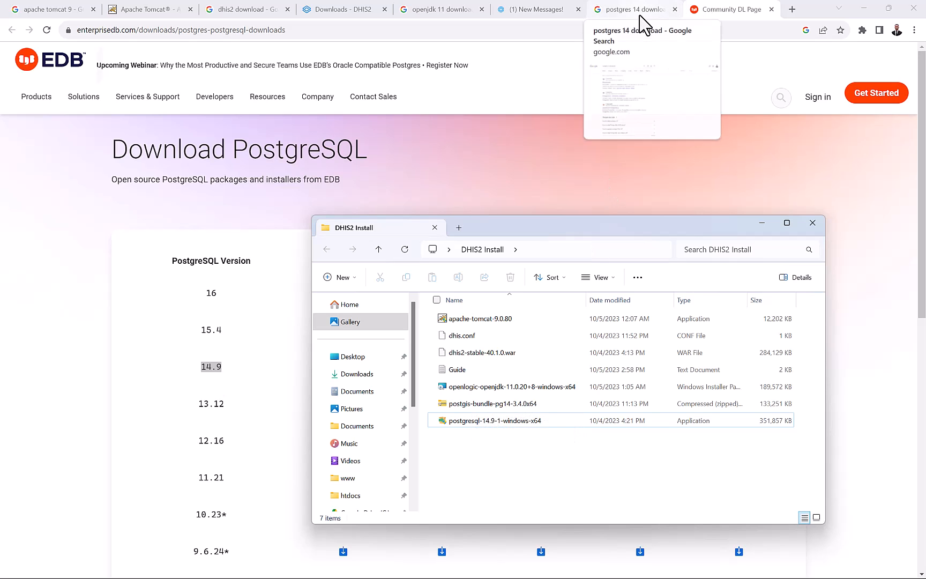
{"action": "left_click", "coordinate": [459, 403]}
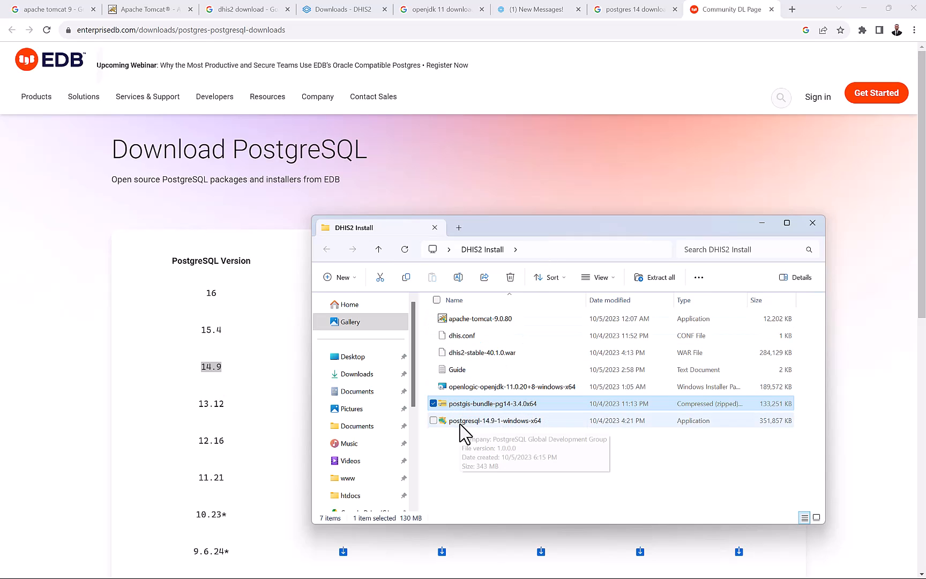
{"action": "left_click", "coordinate": [535, 152]}
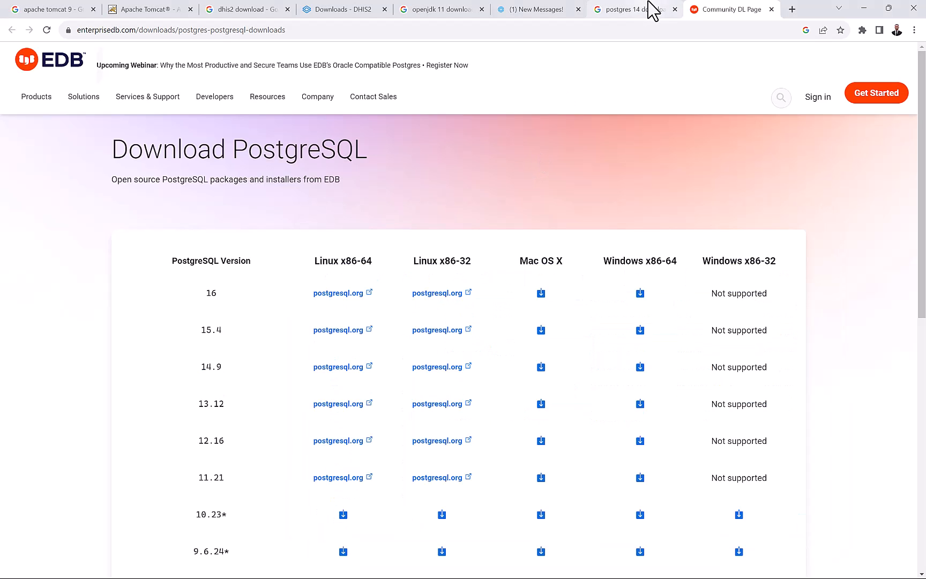
Edit the Google query to 'postgis bundle for postgres 14', glancing at the DHIS2 Install folder.
{"action": "left_click", "coordinate": [629, 7]}
{"action": "left_click_drag", "start_coordinate": [231, 74], "coordinate": [162, 62]}
{"action": "key", "text": "BackSpace"}
{"action": "key", "text": "BackSpace"}
{"action": "key", "text": "BackSpace"}
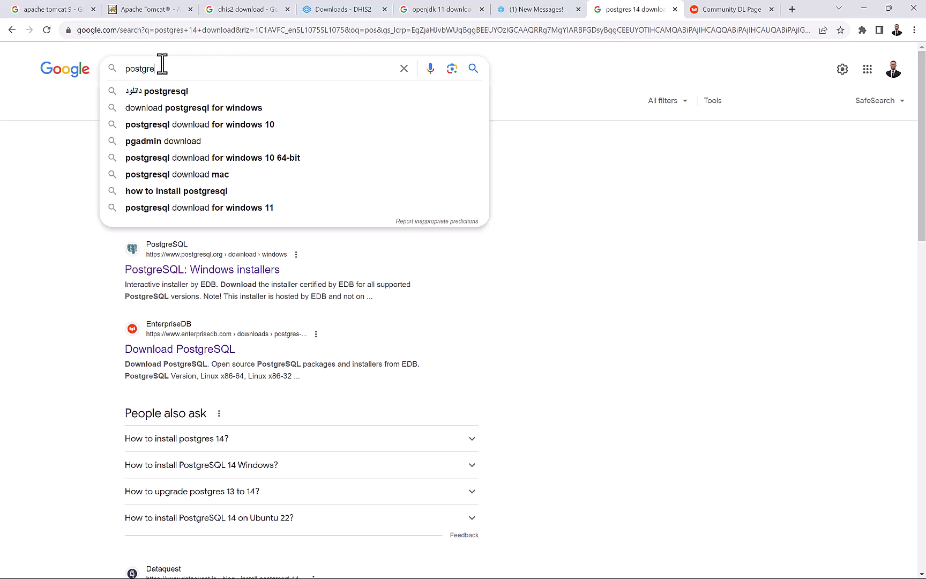
{"action": "type", "text": "is bundl"}
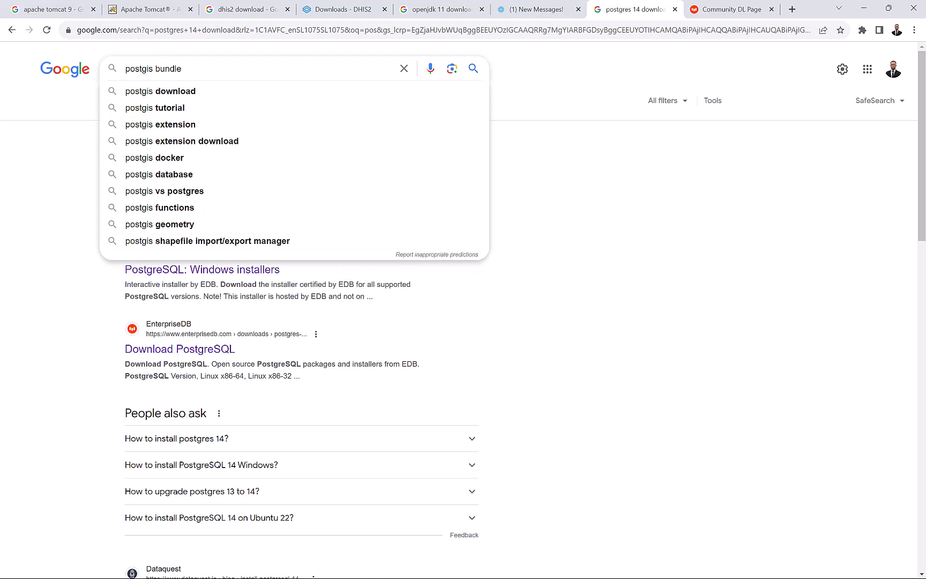
{"action": "key", "text": "super"}
{"action": "mouse_move", "coordinate": [404, 567]}
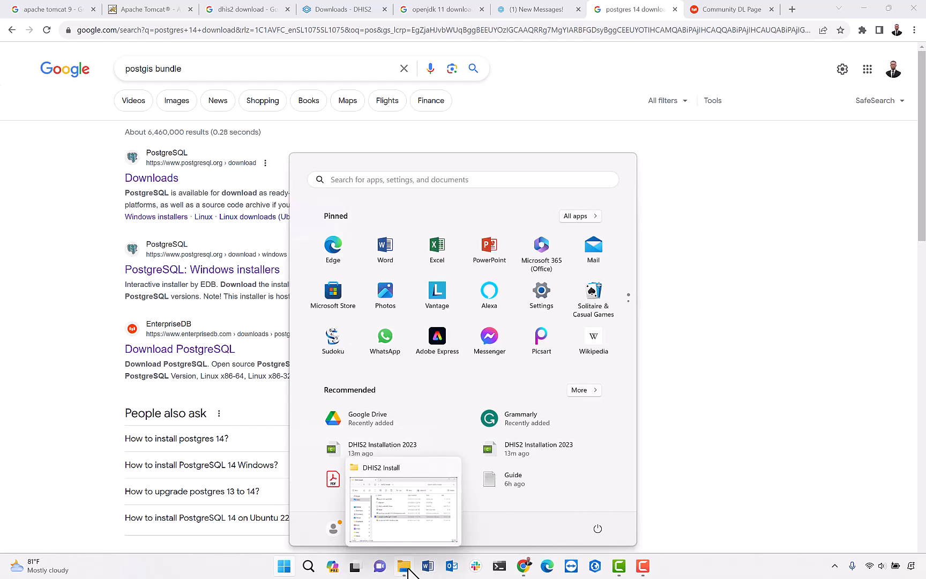
{"action": "left_click", "coordinate": [386, 515]}
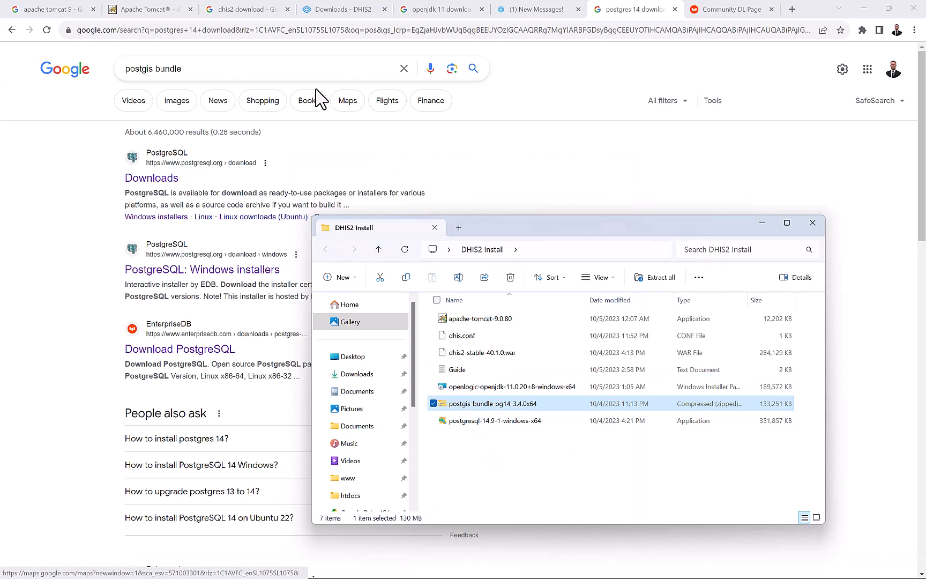
{"action": "left_click", "coordinate": [300, 69]}
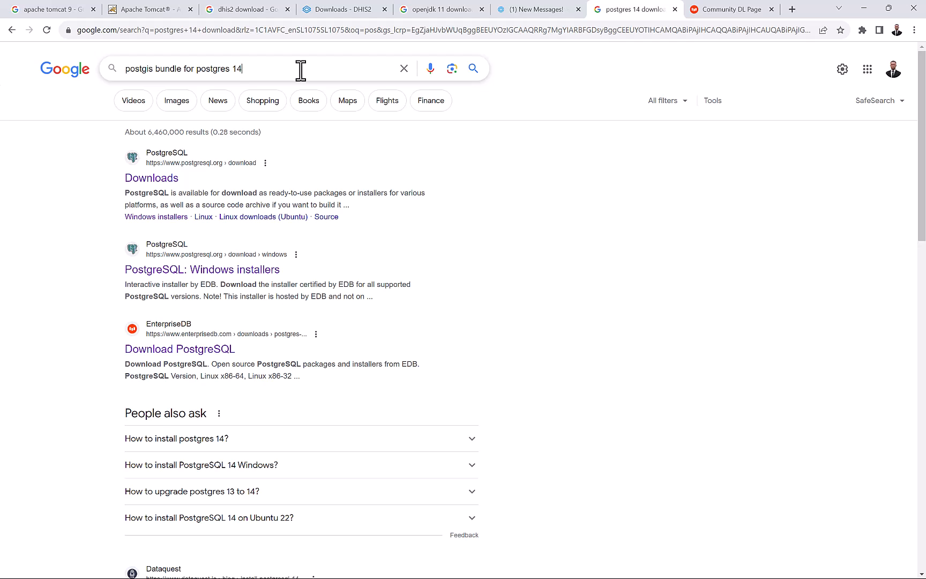
Run the search and follow Latest Released Version to the OSGeo PostGIS Windows download index.
{"action": "key", "text": "Return"}
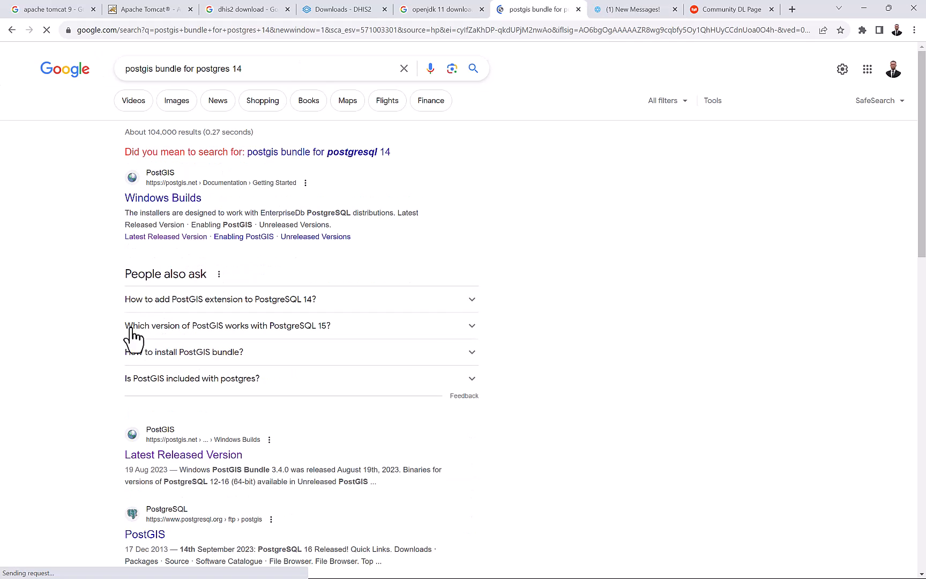
{"action": "left_click", "coordinate": [145, 454]}
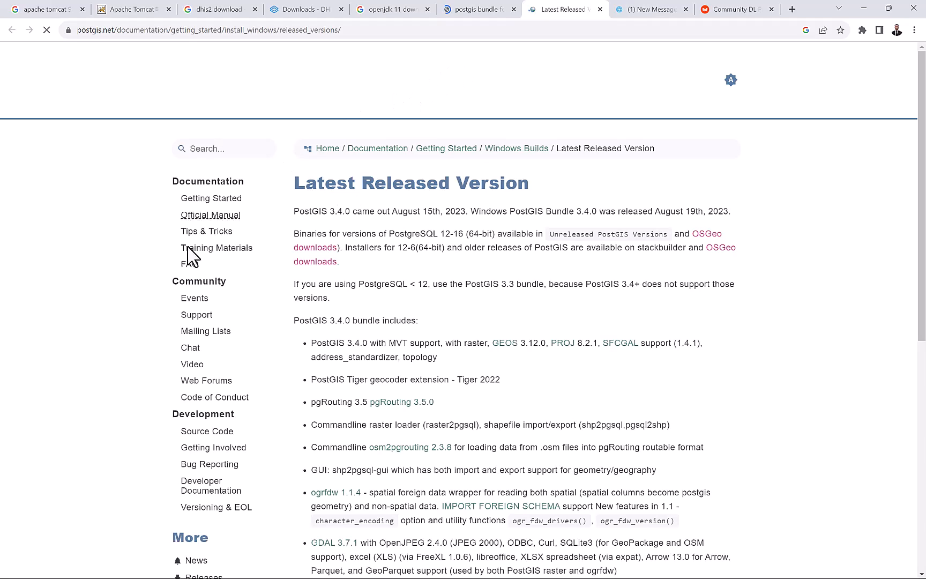
{"action": "scroll", "coordinate": [364, 394], "scroll_direction": "down", "scroll_amount": 1}
{"action": "scroll", "coordinate": [365, 394], "scroll_direction": "down", "scroll_amount": 5}
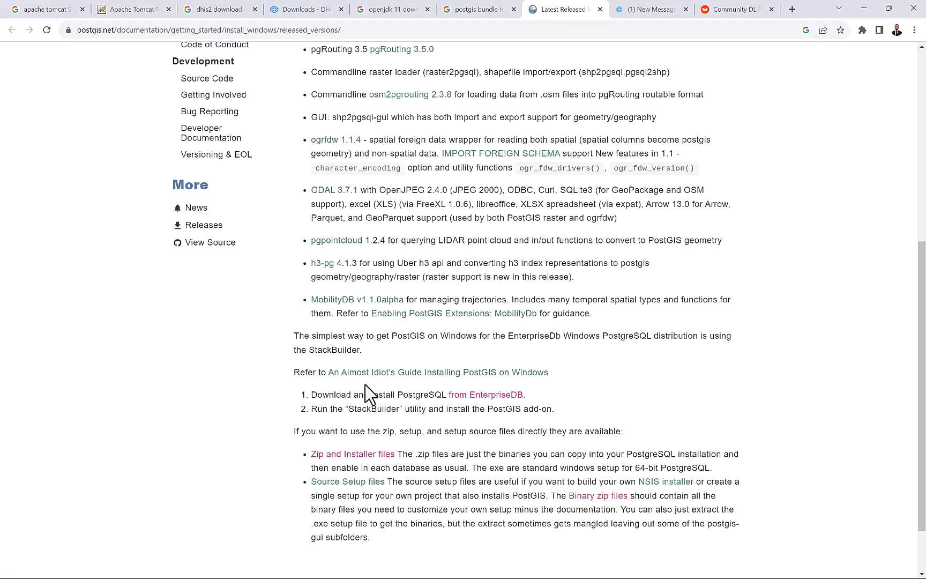
{"action": "scroll", "coordinate": [366, 394], "scroll_direction": "down", "scroll_amount": 1}
{"action": "scroll", "coordinate": [366, 394], "scroll_direction": "up", "scroll_amount": 7}
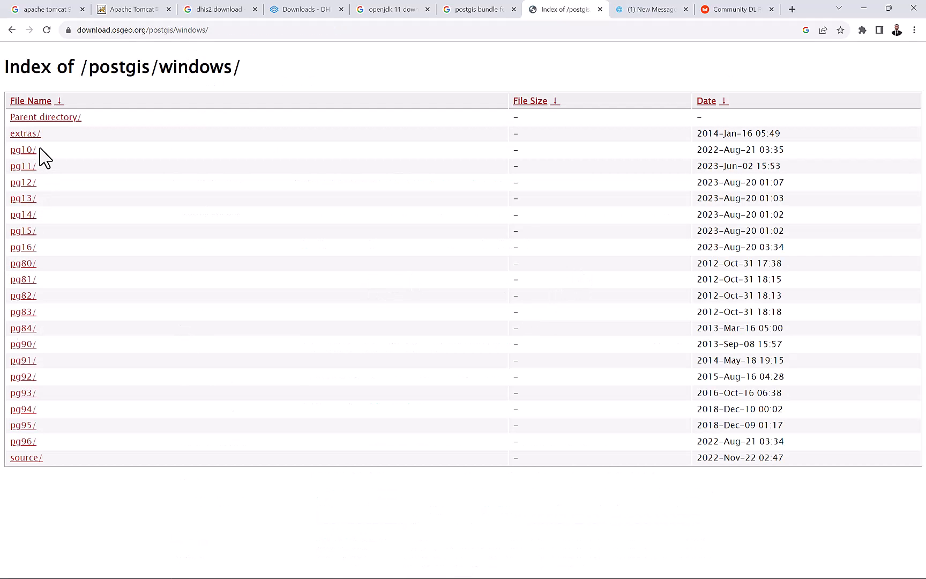
Open the pg14/ listing and compare postgis-bundle-pg14-3.4.0x64.zip with the folder's bundle zip.
{"action": "left_click", "coordinate": [22, 230]}
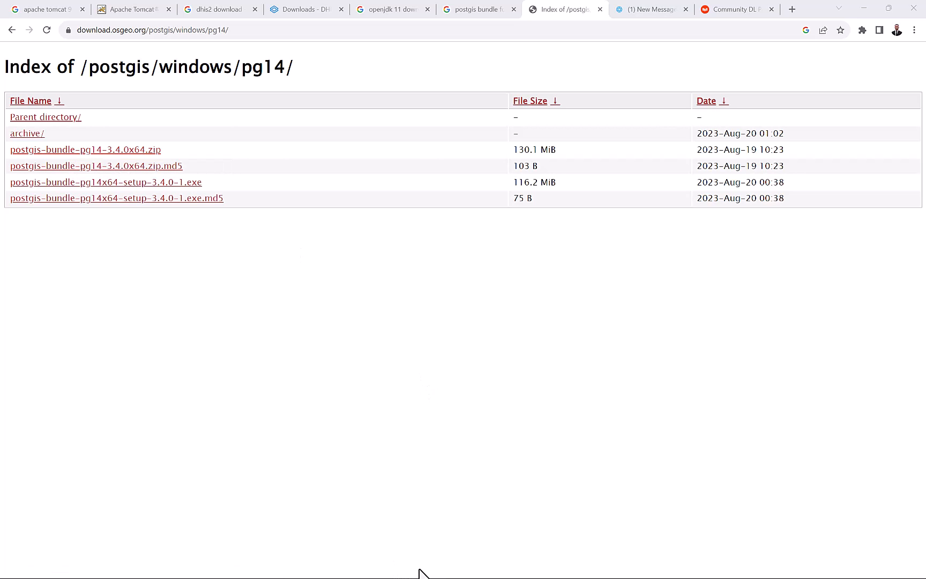
{"action": "key", "text": "super"}
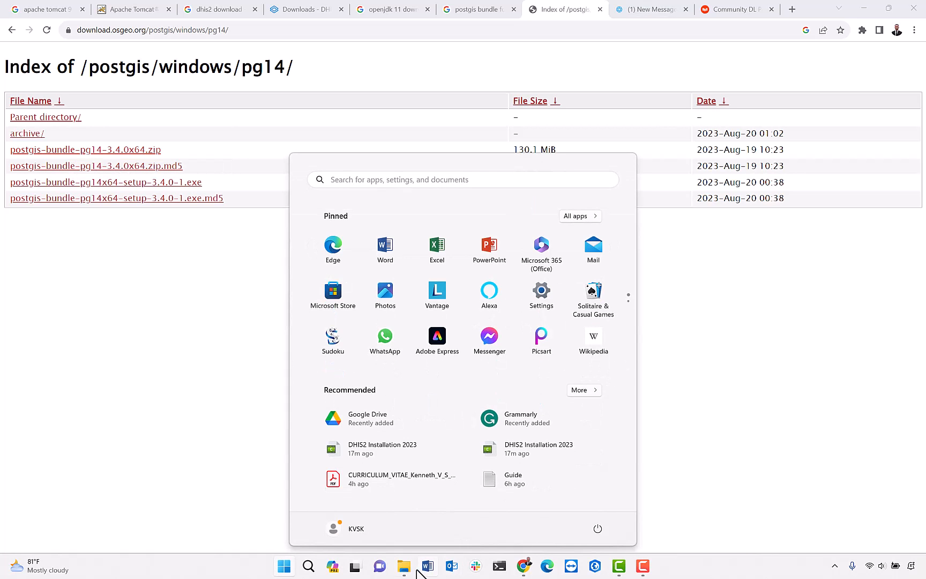
{"action": "left_click", "coordinate": [404, 567]}
{"action": "left_click", "coordinate": [528, 406]}
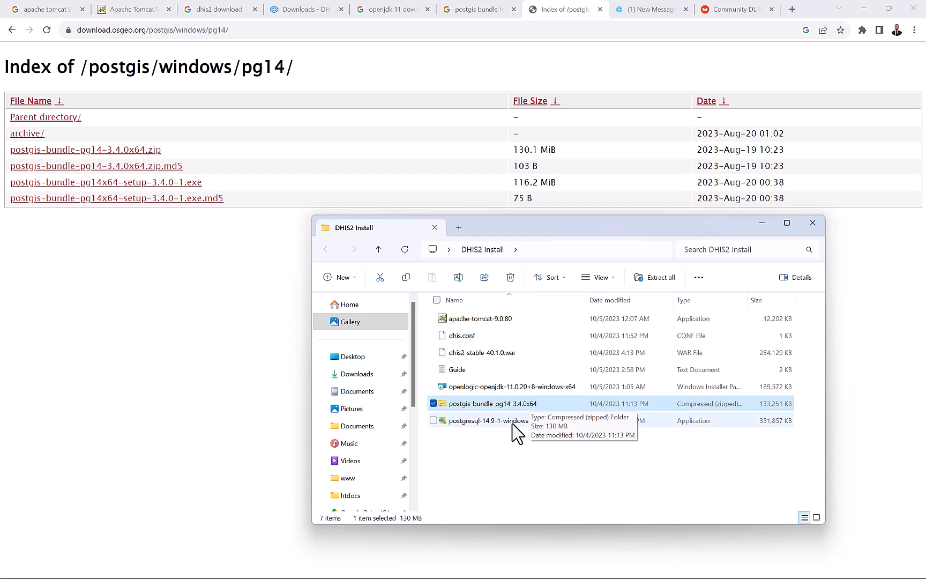
{"action": "left_click", "coordinate": [503, 451]}
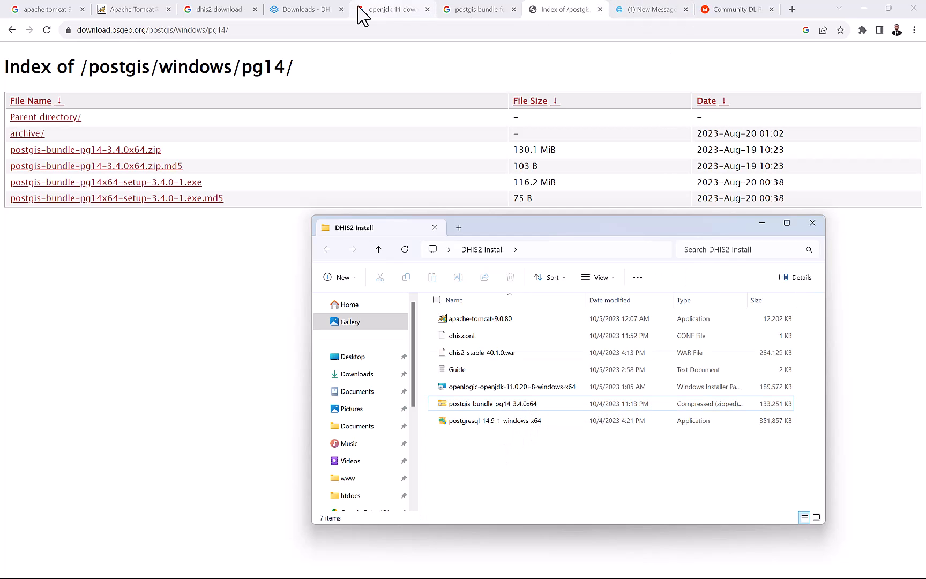
Close all seven Chrome tabs and the browser, then maximize the DHIS2 Install folder window.
{"action": "left_click", "coordinate": [341, 9]}
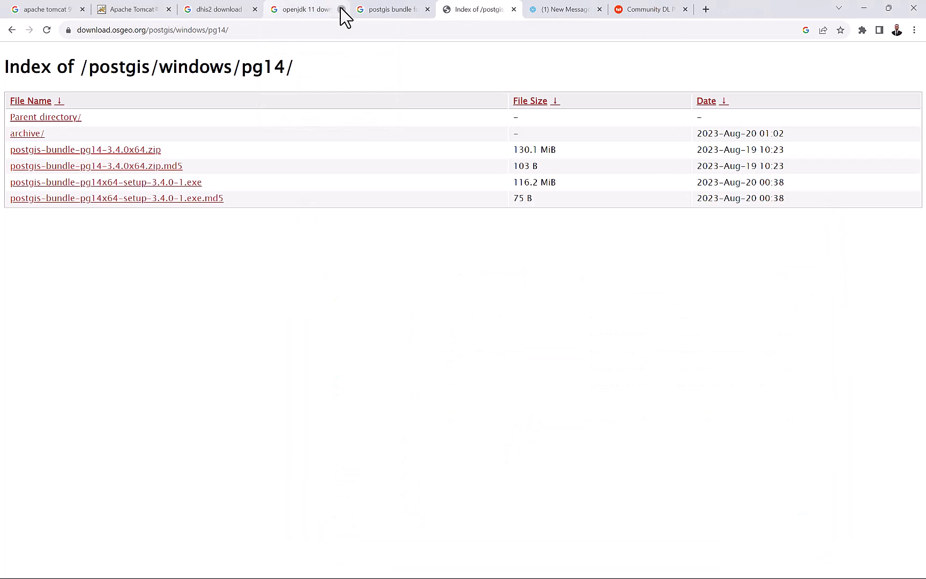
{"action": "left_click", "coordinate": [341, 9]}
{"action": "left_click", "coordinate": [340, 9]}
{"action": "left_click", "coordinate": [340, 9]}
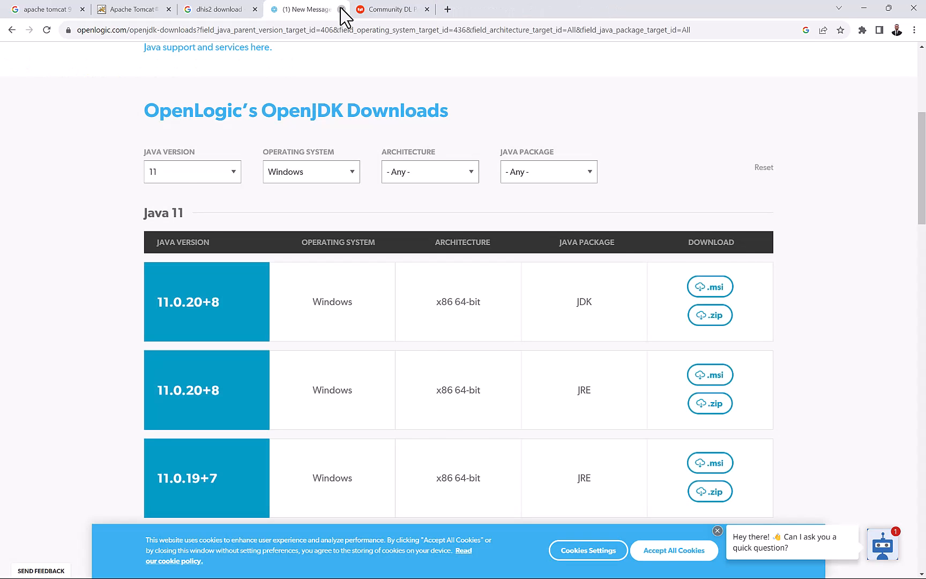
{"action": "left_click", "coordinate": [341, 9]}
{"action": "left_click", "coordinate": [340, 9]}
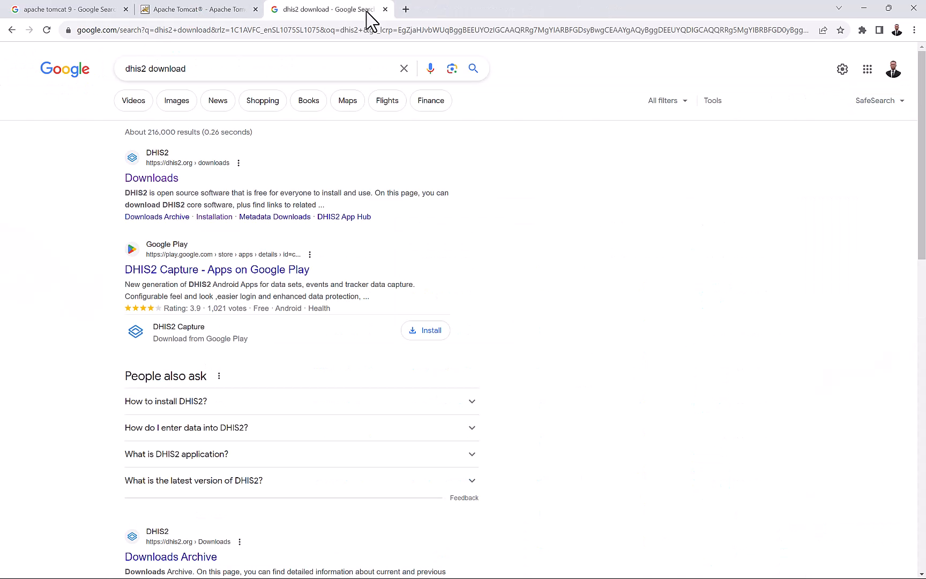
{"action": "left_click", "coordinate": [385, 9]}
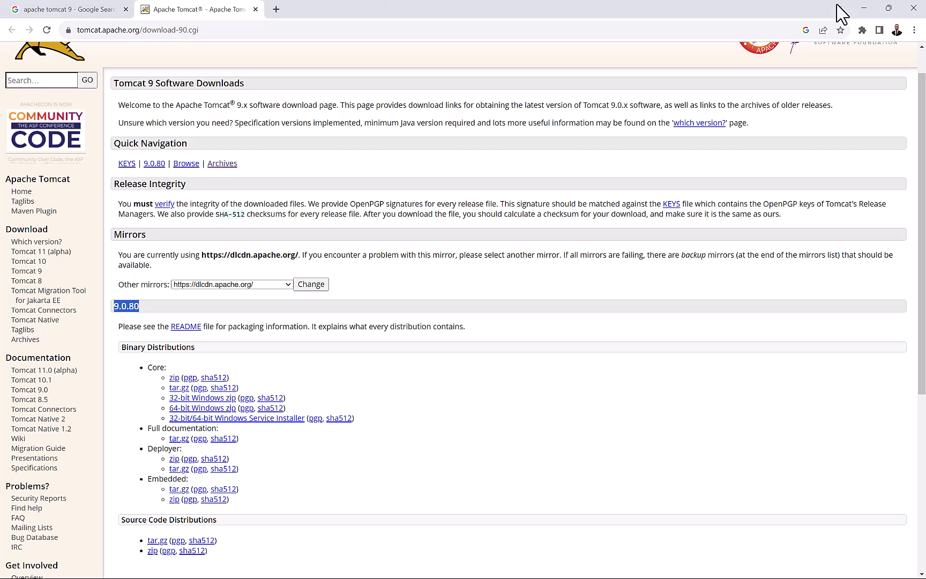
{"action": "left_click", "coordinate": [913, 8]}
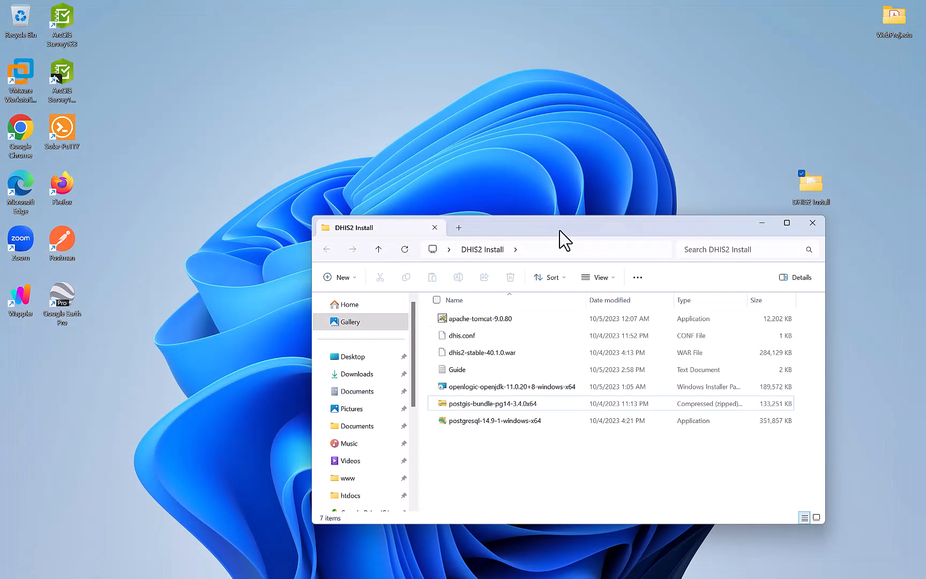
{"action": "left_click_drag", "start_coordinate": [566, 234], "coordinate": [385, 100]}
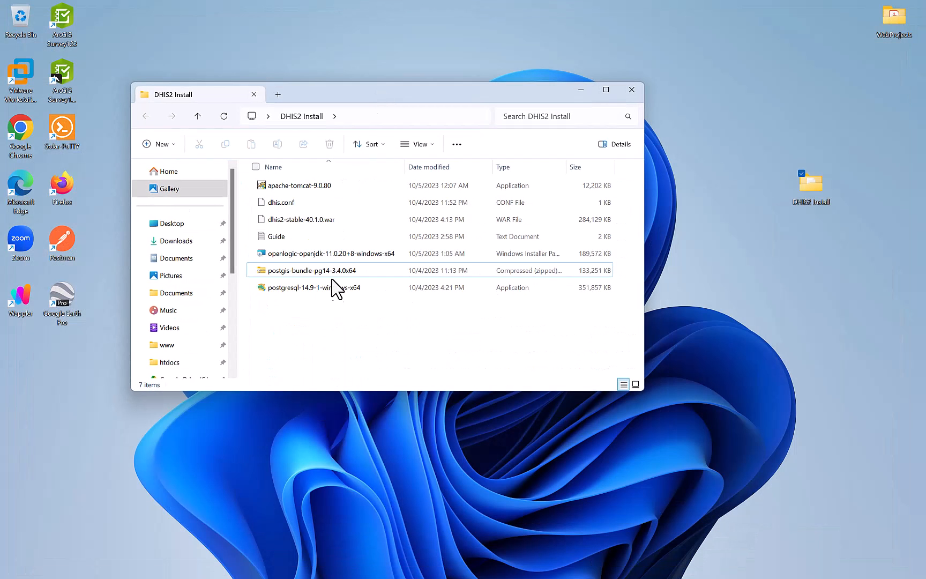
{"action": "left_click", "coordinate": [612, 91]}
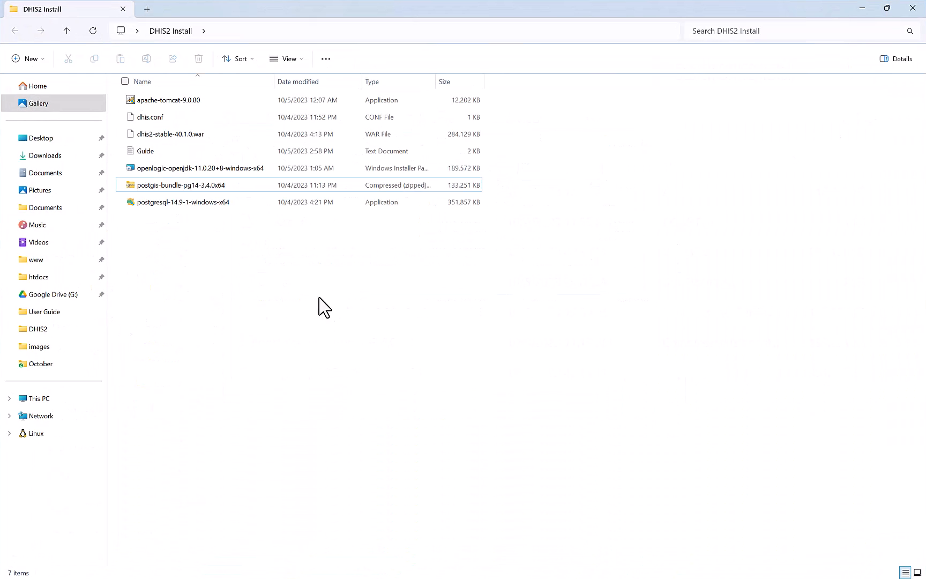
Launch the PostgreSQL 14.9 installer, accepting default installation directory, all four components and data directory.
{"action": "double_click", "coordinate": [196, 202]}
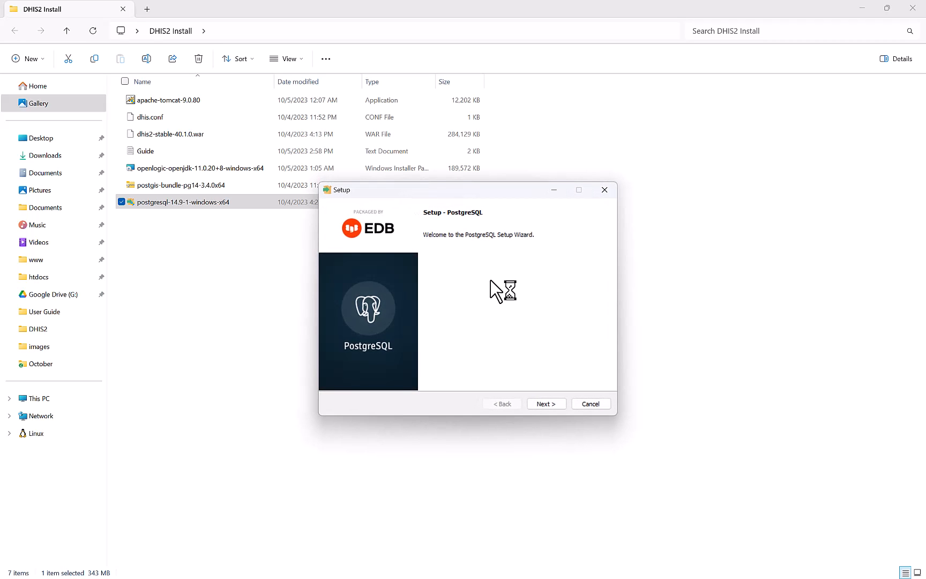
{"action": "left_click", "coordinate": [545, 405]}
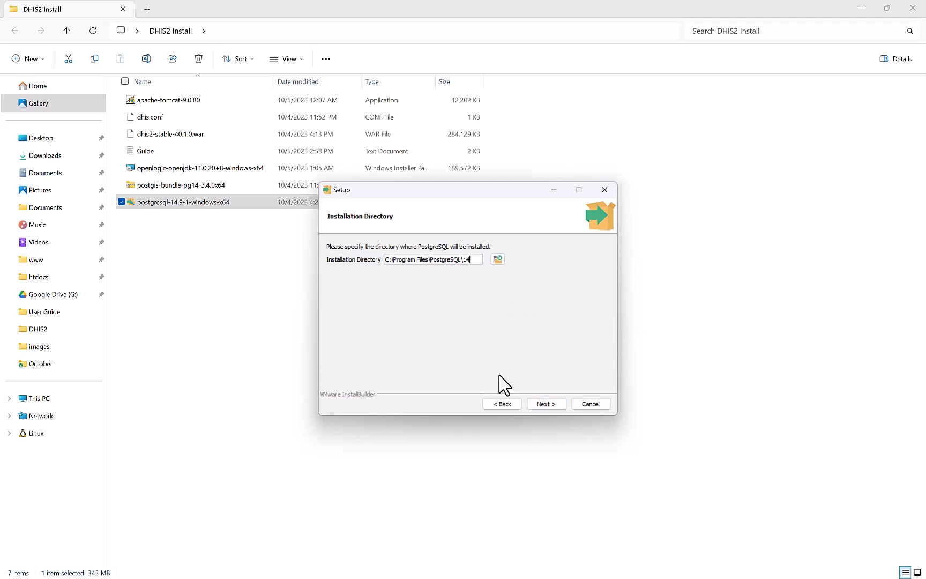
{"action": "left_click", "coordinate": [538, 405]}
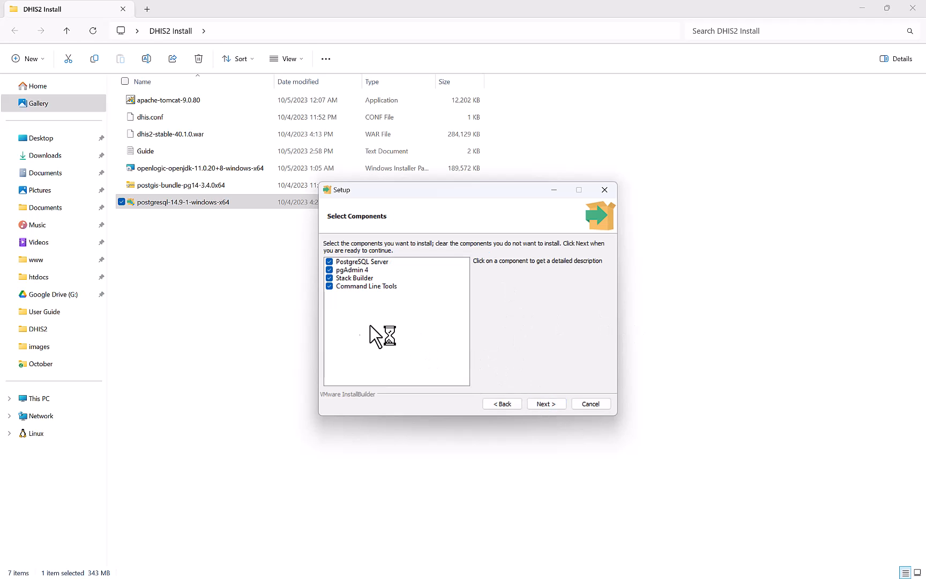
{"action": "left_click", "coordinate": [548, 403]}
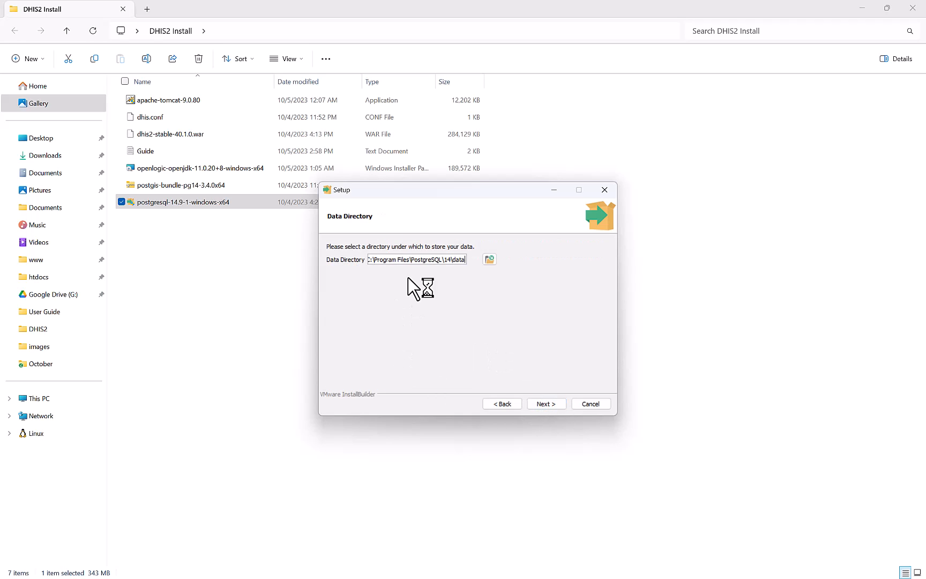
{"action": "left_click", "coordinate": [545, 403]}
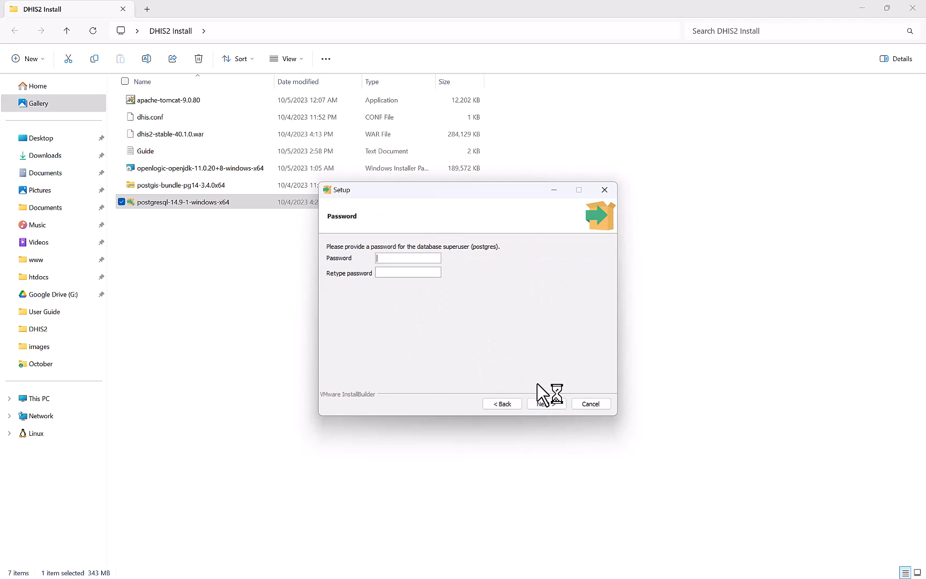
Enter the database superuser password and switch off launching Stack Builder at exit.
{"action": "left_click", "coordinate": [406, 258]}
{"action": "type", "text": "admin"}
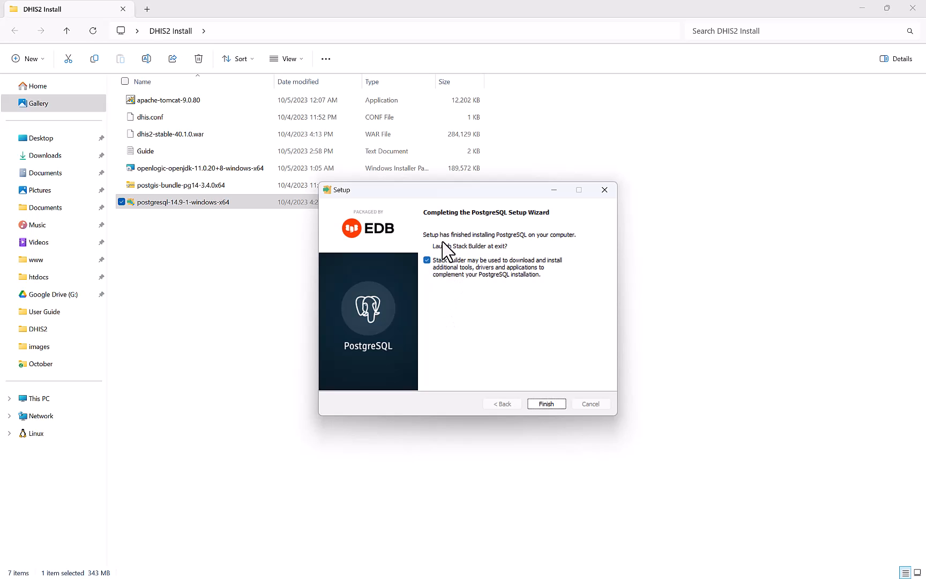
{"action": "left_click", "coordinate": [427, 260]}
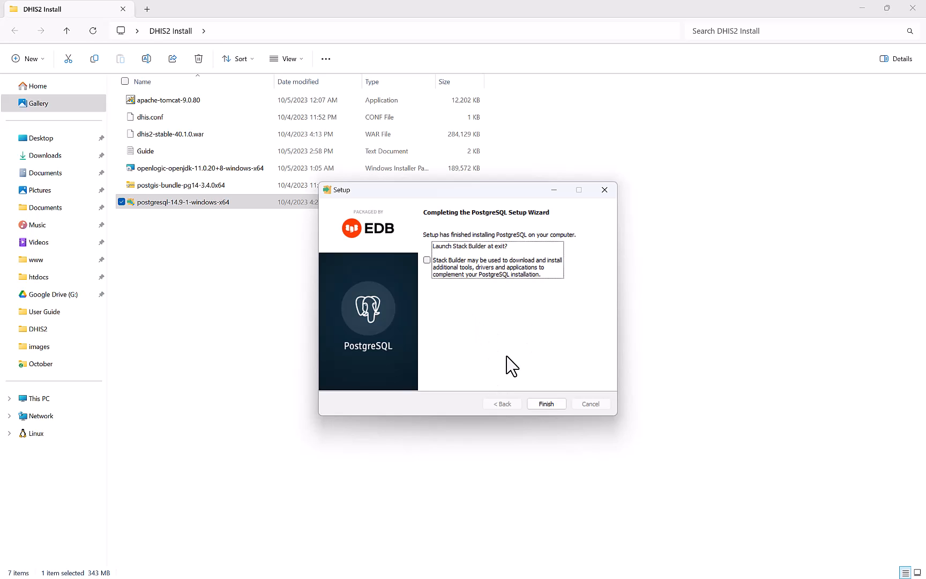
Finish the PostgreSQL installer and extract the postgis-bundle-pg14-3.4.0x64 zip into the DHIS2 Install folder.
{"action": "left_click", "coordinate": [542, 404]}
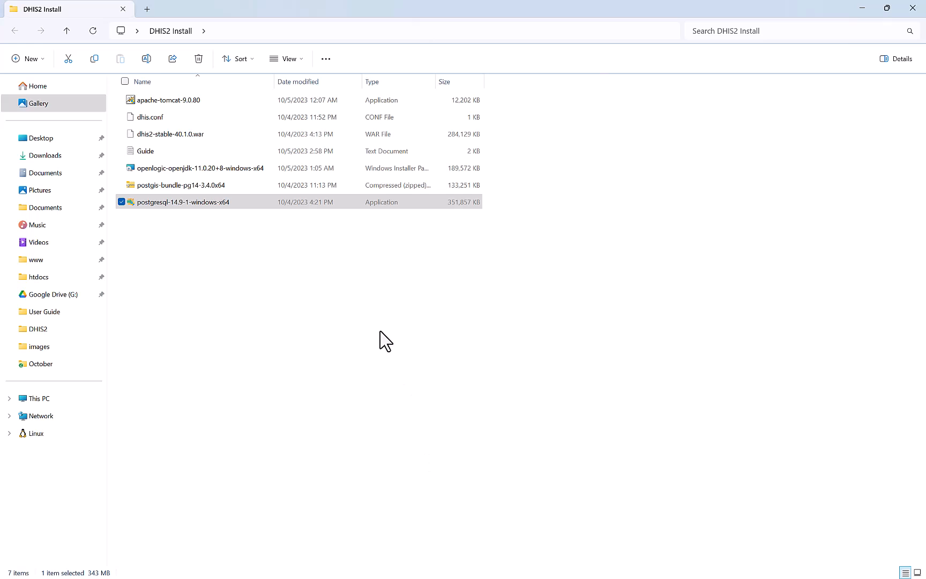
{"action": "left_click", "coordinate": [322, 328]}
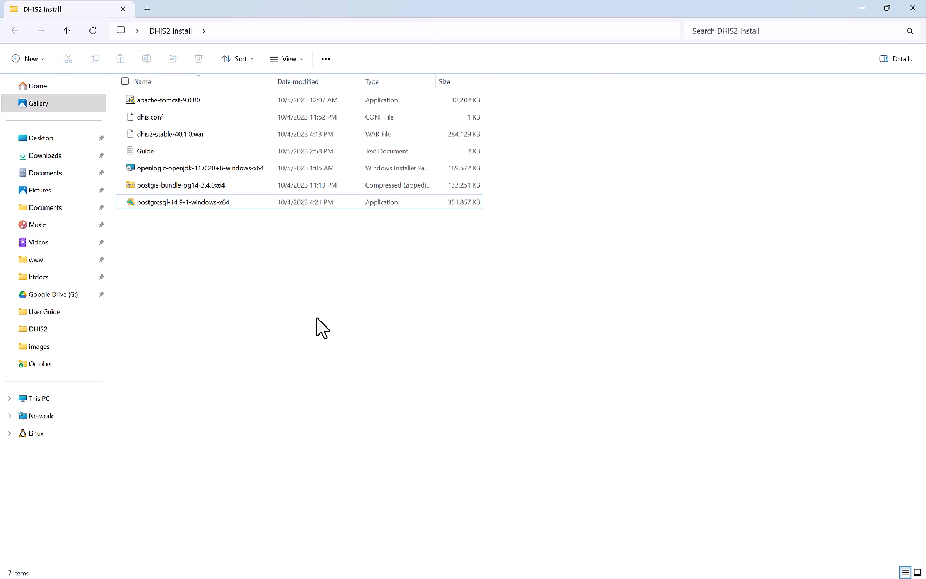
{"action": "left_click", "coordinate": [237, 192]}
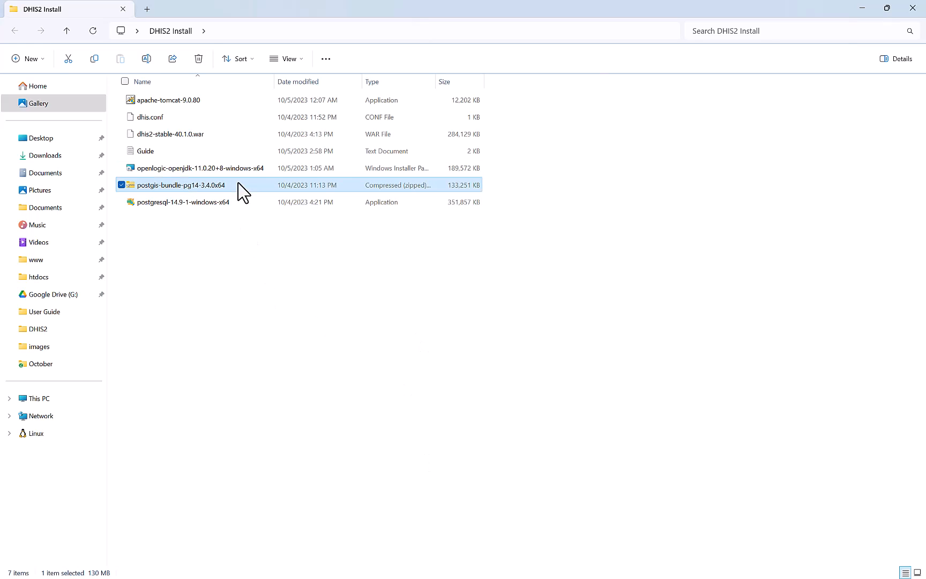
{"action": "right_click", "coordinate": [241, 186]}
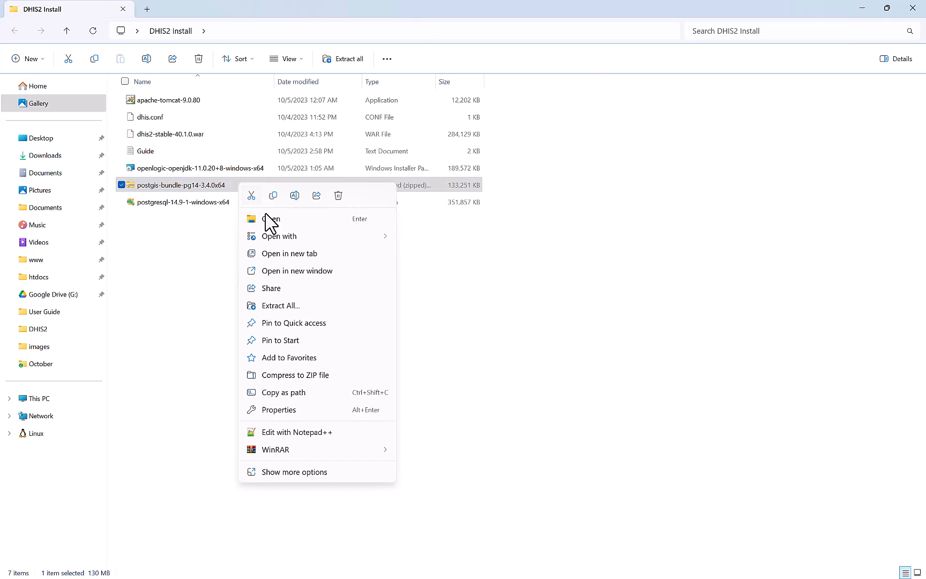
{"action": "mouse_move", "coordinate": [294, 246]}
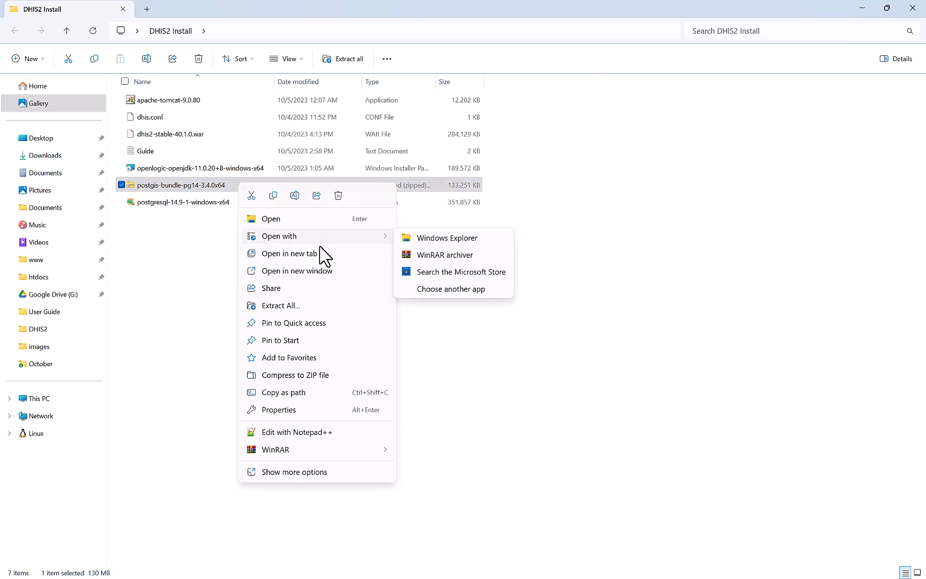
{"action": "left_click", "coordinate": [290, 306]}
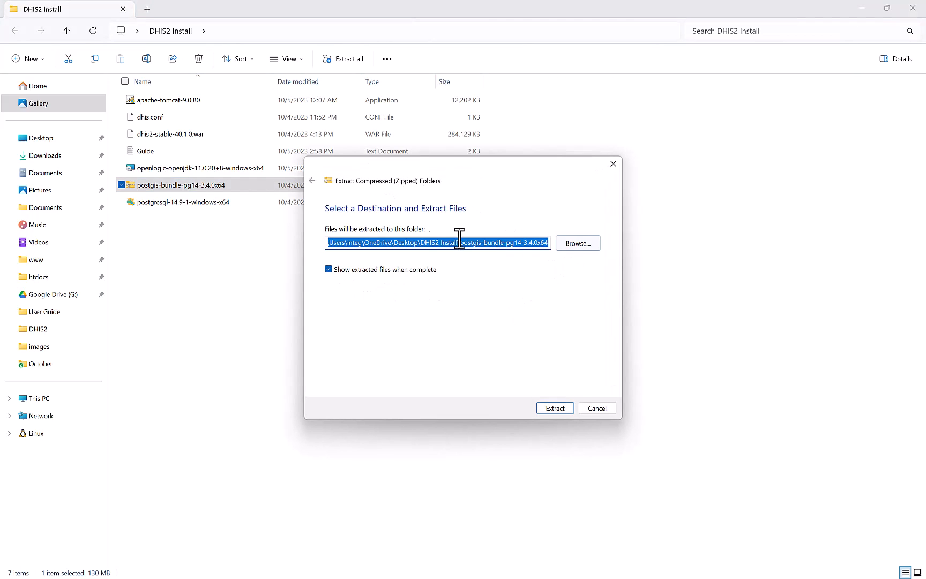
{"action": "left_click", "coordinate": [542, 408]}
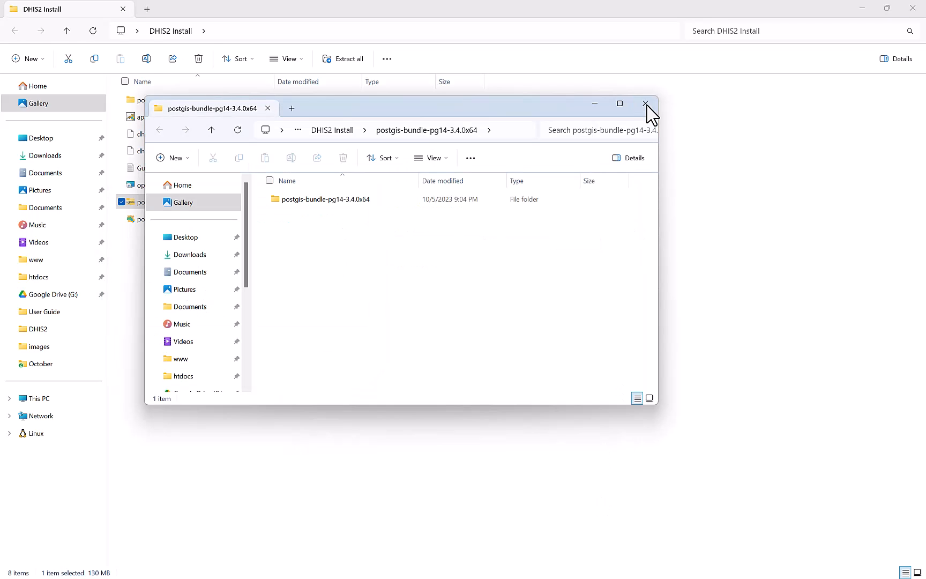
Open the inner extracted postgis-bundle-pg14-3.4.0x64 folder and select all 23 items.
{"action": "left_click", "coordinate": [646, 104]}
{"action": "left_click", "coordinate": [409, 300]}
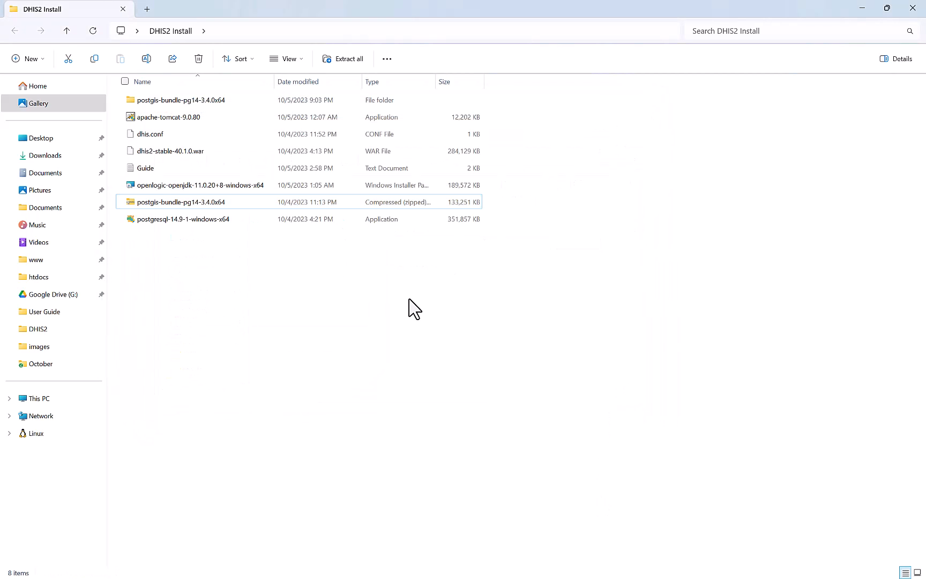
{"action": "left_click", "coordinate": [181, 101]}
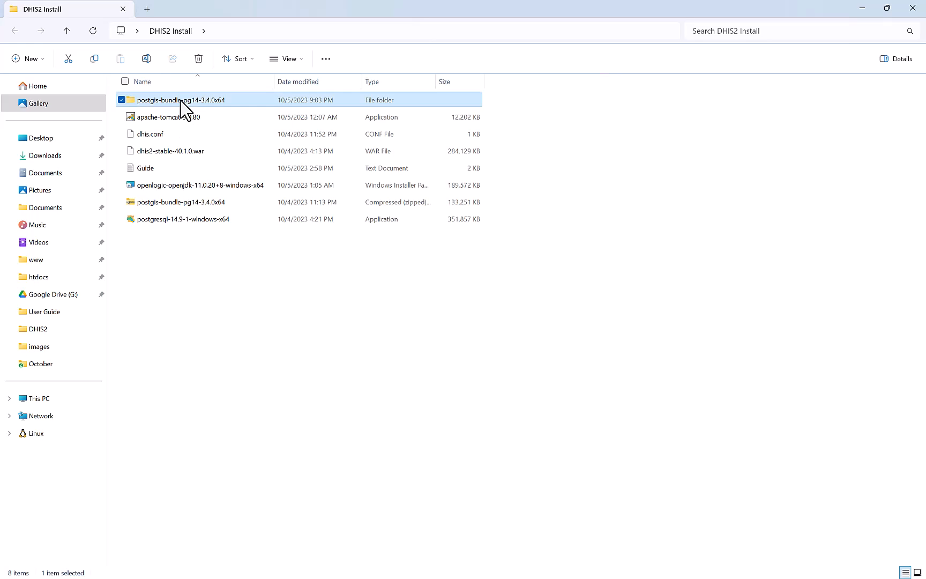
{"action": "double_click", "coordinate": [236, 103]}
{"action": "left_click", "coordinate": [224, 102]}
{"action": "double_click", "coordinate": [224, 102]}
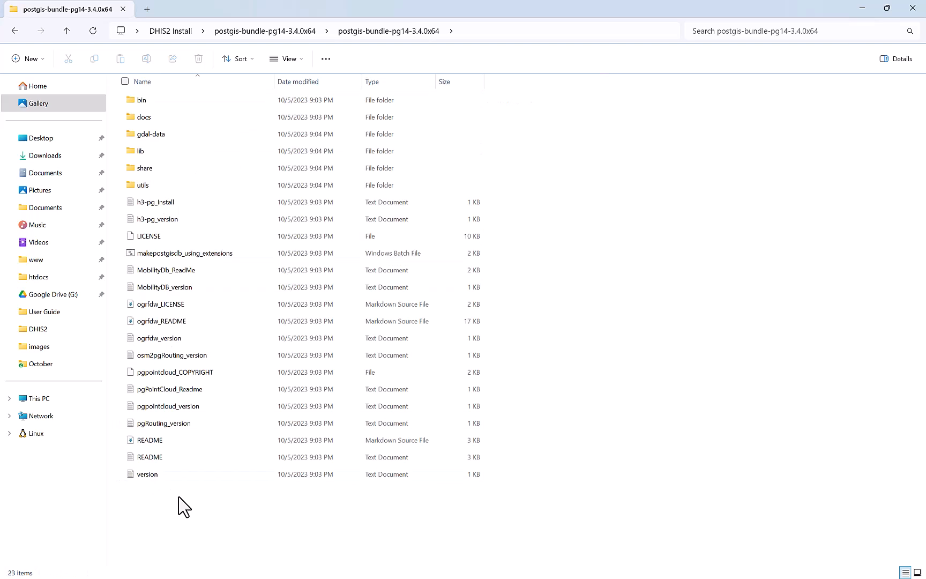
{"action": "key", "text": "ctrl+a"}
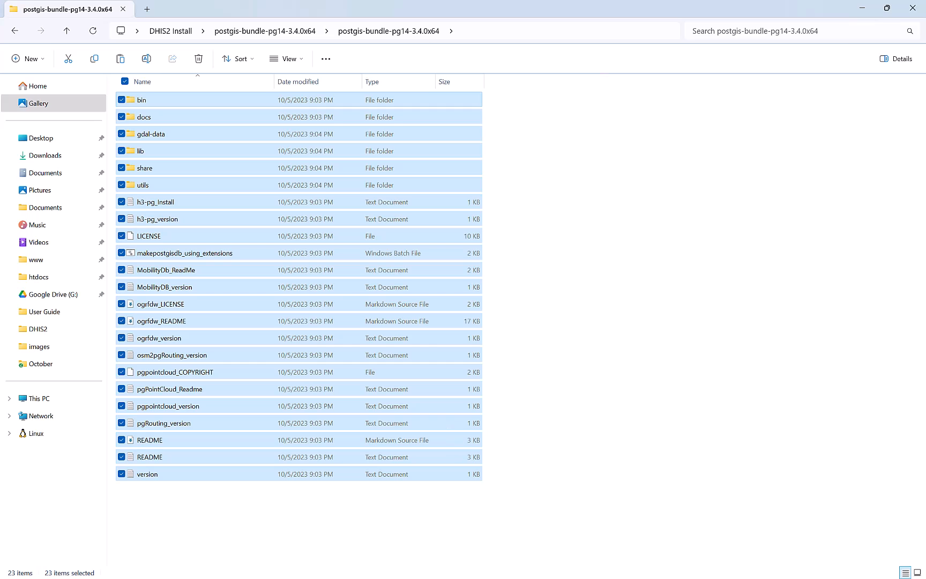
{"action": "key", "text": "super"}
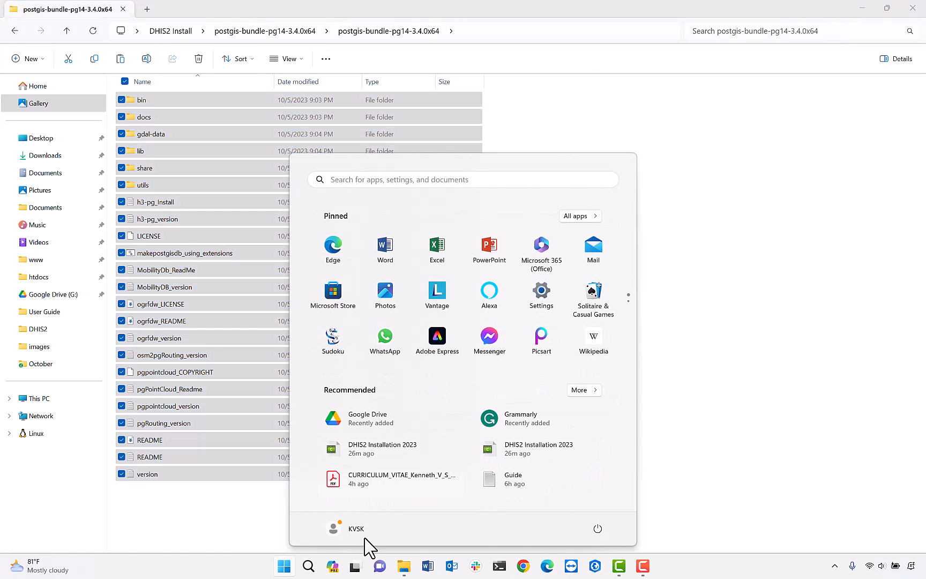
Launch Services via a 'serv' search, stop postgresql-x64-14, and shrink the window aside.
{"action": "left_click", "coordinate": [304, 569]}
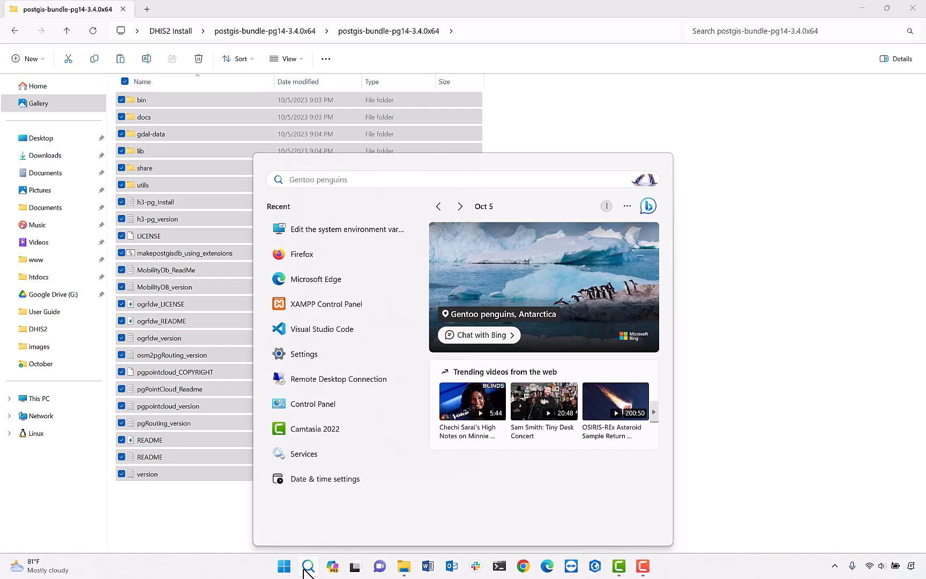
{"action": "type", "text": "p"}
{"action": "key", "text": "BackSpace"}
{"action": "type", "text": "serv"}
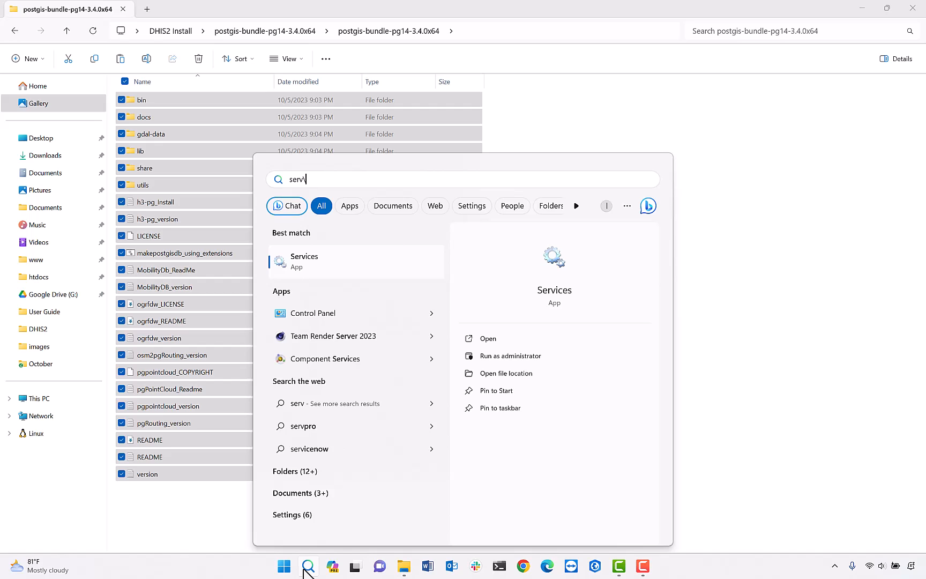
{"action": "key", "text": "Return"}
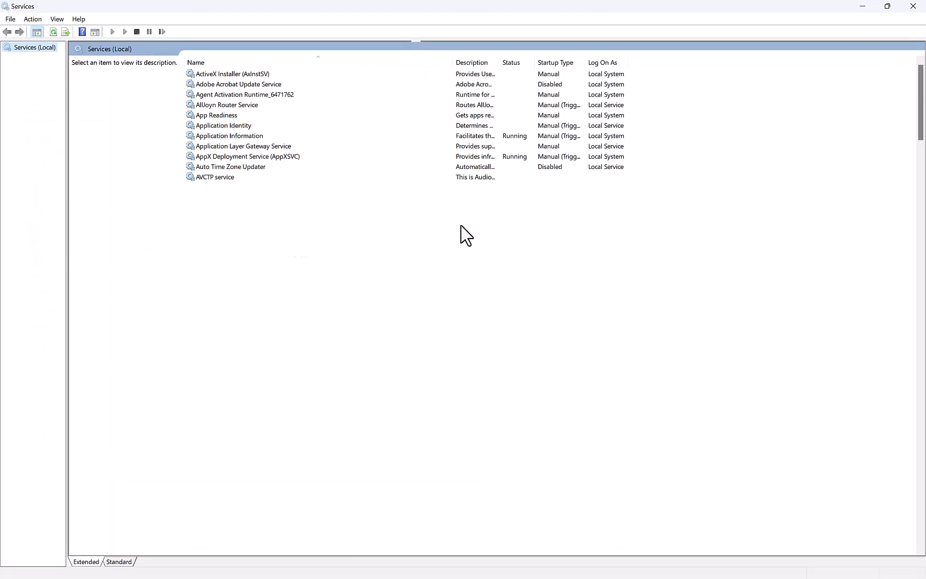
{"action": "scroll", "coordinate": [296, 310], "scroll_direction": "down", "scroll_amount": 20}
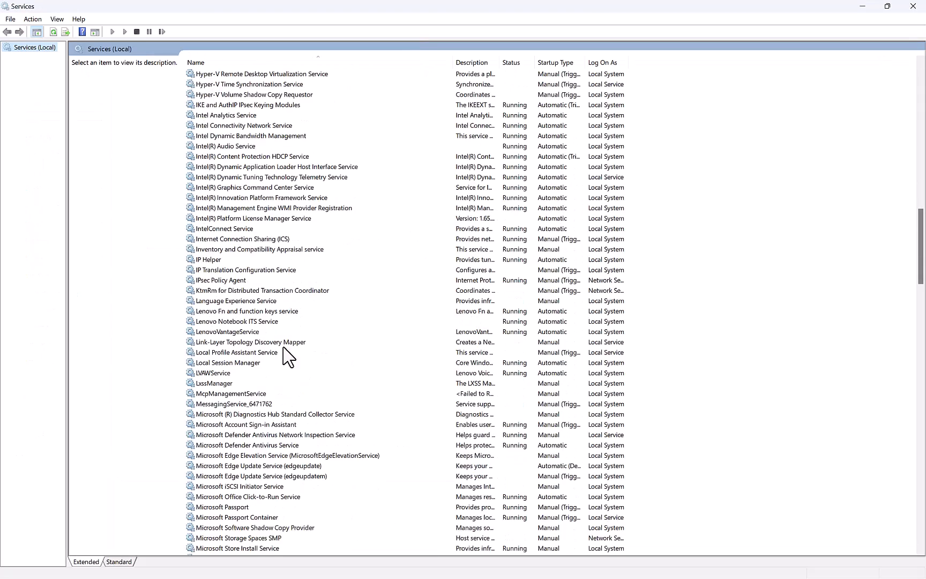
{"action": "scroll", "coordinate": [263, 436], "scroll_direction": "down", "scroll_amount": 17}
{"action": "left_click", "coordinate": [218, 394]}
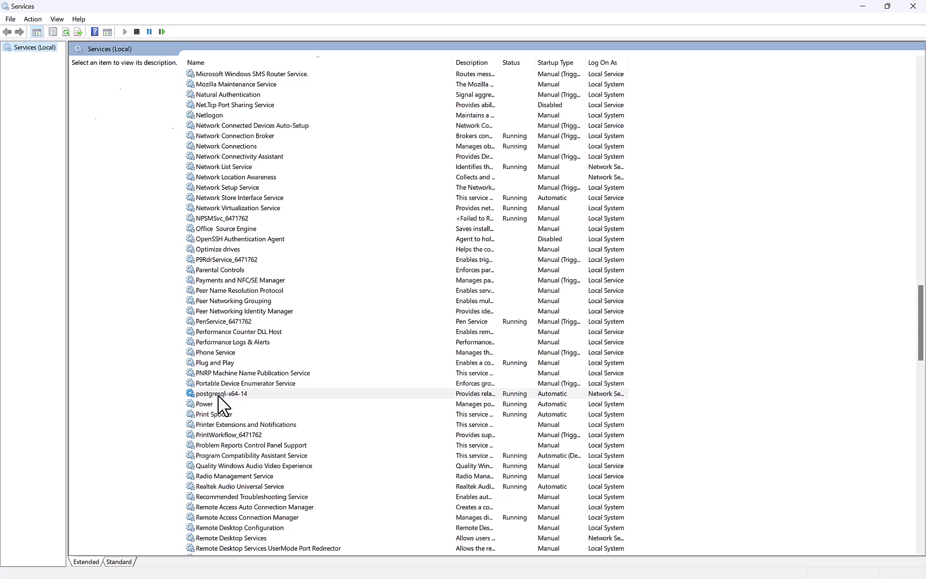
{"action": "right_click", "coordinate": [294, 397]}
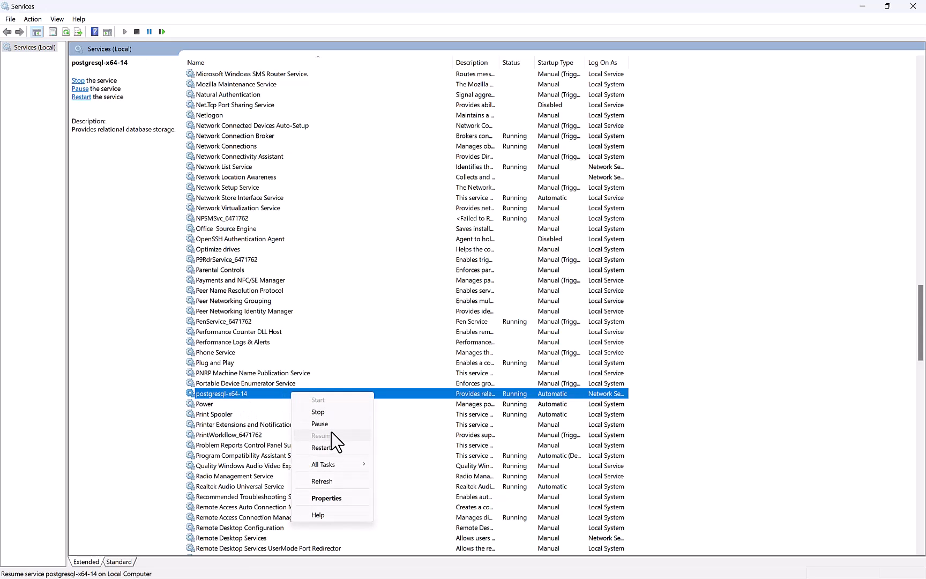
{"action": "left_click", "coordinate": [318, 411]}
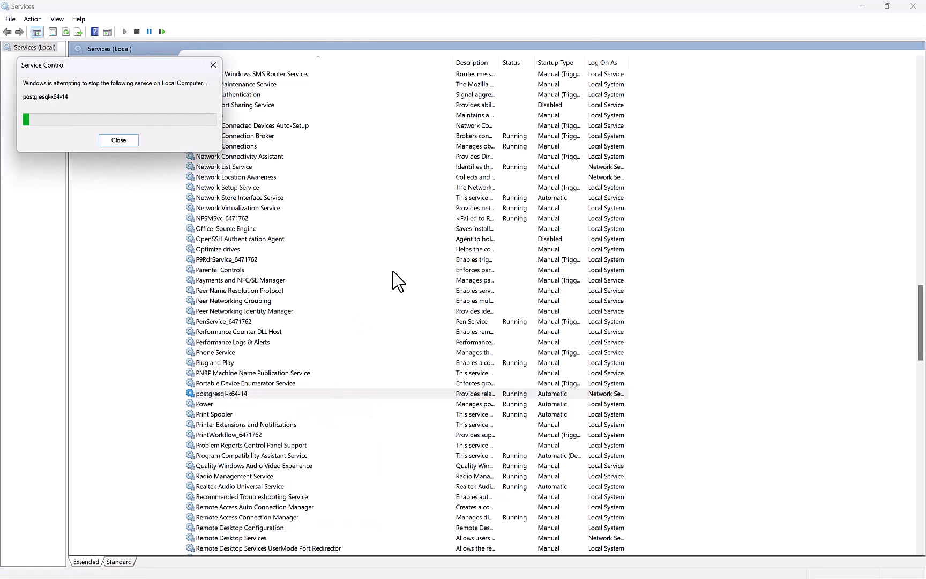
{"action": "left_click_drag", "start_coordinate": [577, 12], "coordinate": [748, 240]}
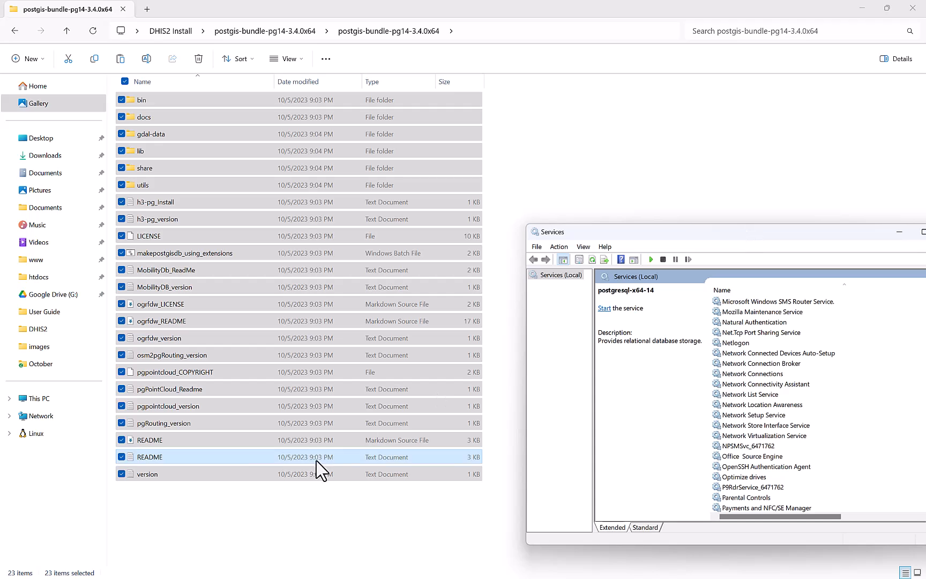
Reselect the 23 PostGIS bundle items and browse to C:\Program Files\PostgreSQL\14.
{"action": "left_click", "coordinate": [310, 502]}
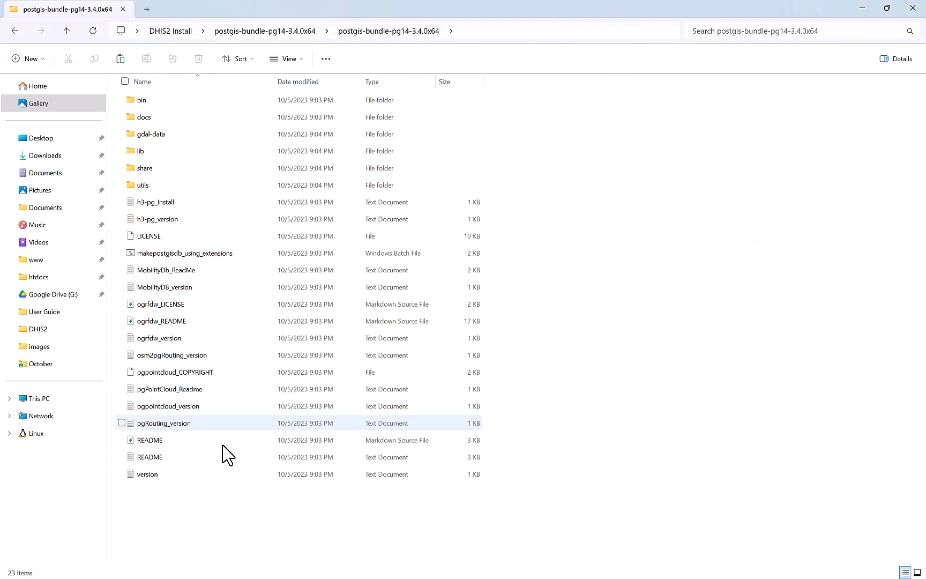
{"action": "key", "text": "ctrl+a"}
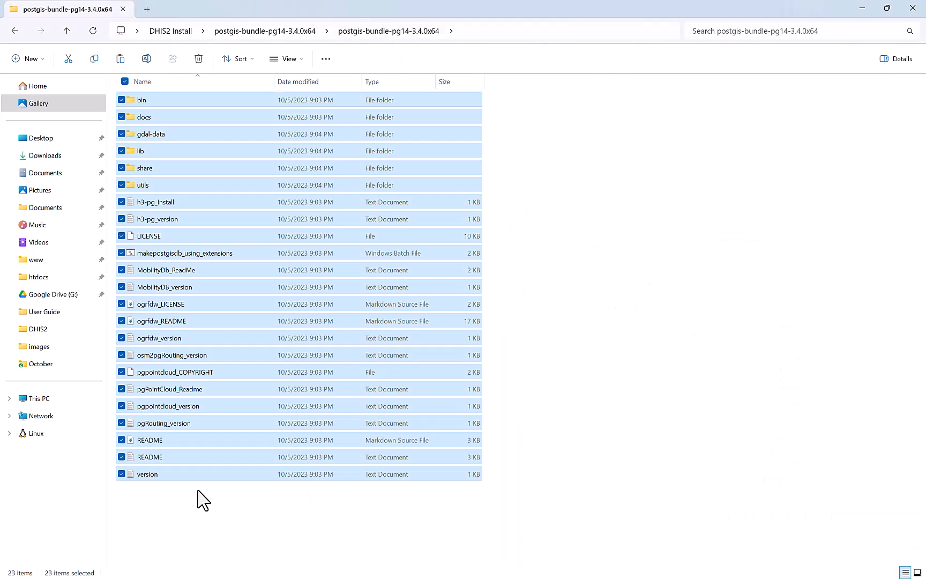
{"action": "left_click", "coordinate": [60, 399]}
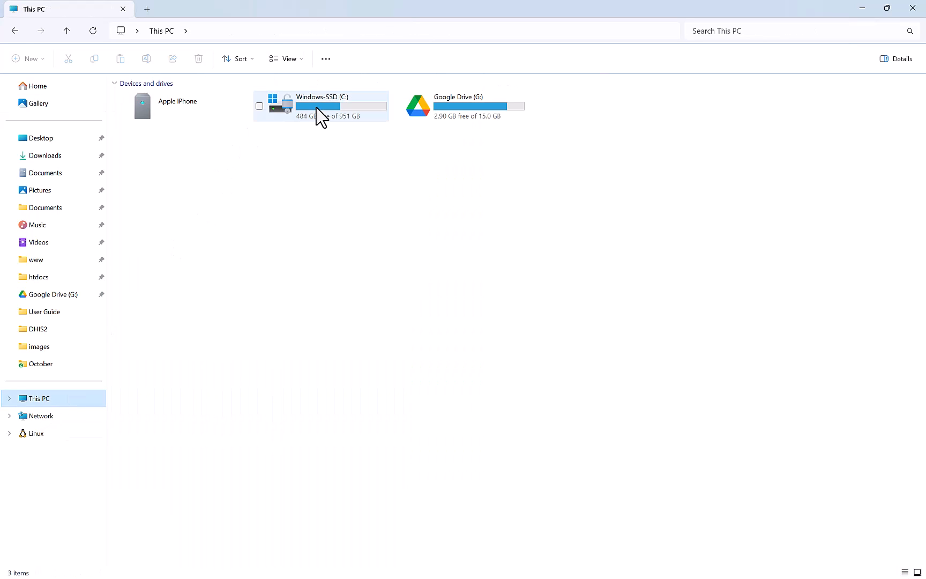
{"action": "double_click", "coordinate": [320, 117]}
{"action": "double_click", "coordinate": [183, 222]}
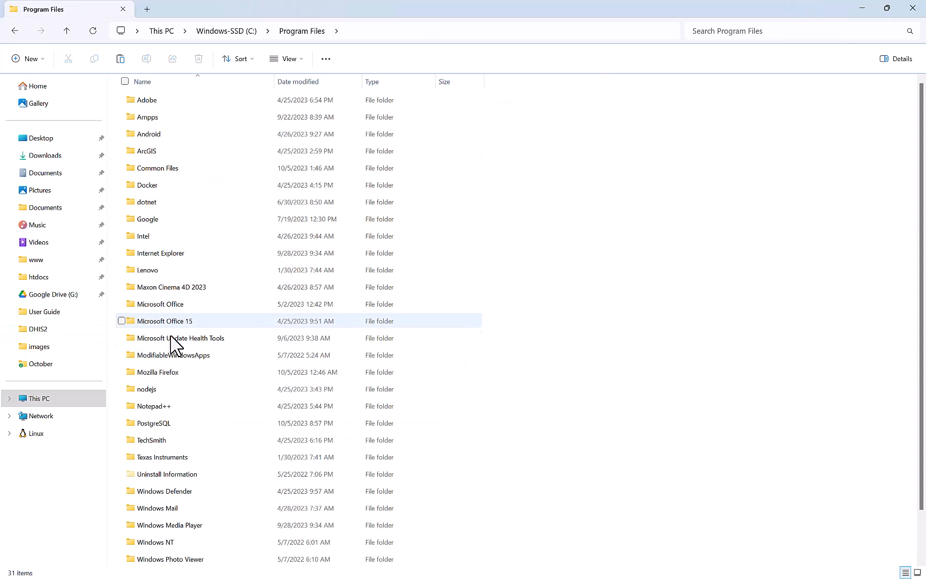
{"action": "scroll", "coordinate": [192, 476], "scroll_direction": "down", "scroll_amount": 1}
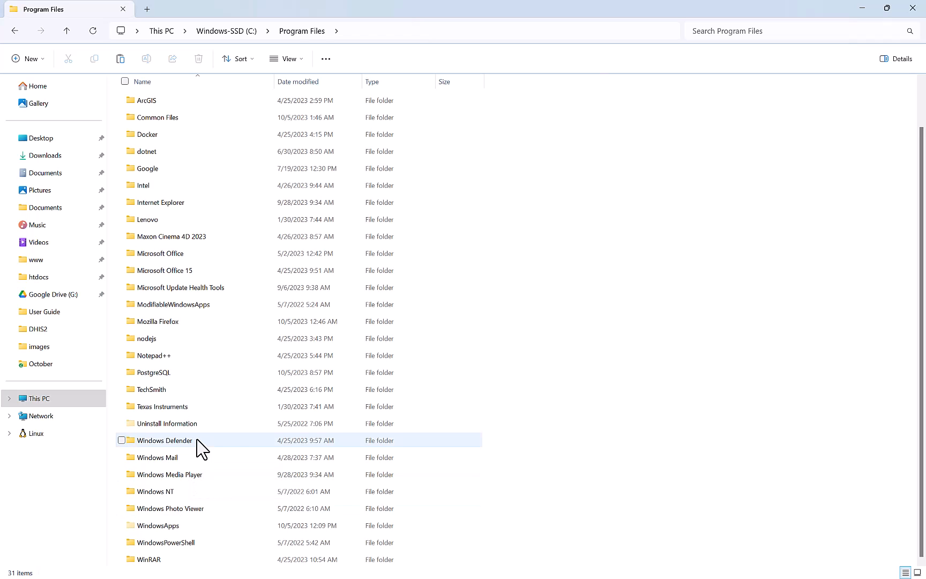
{"action": "double_click", "coordinate": [197, 372]}
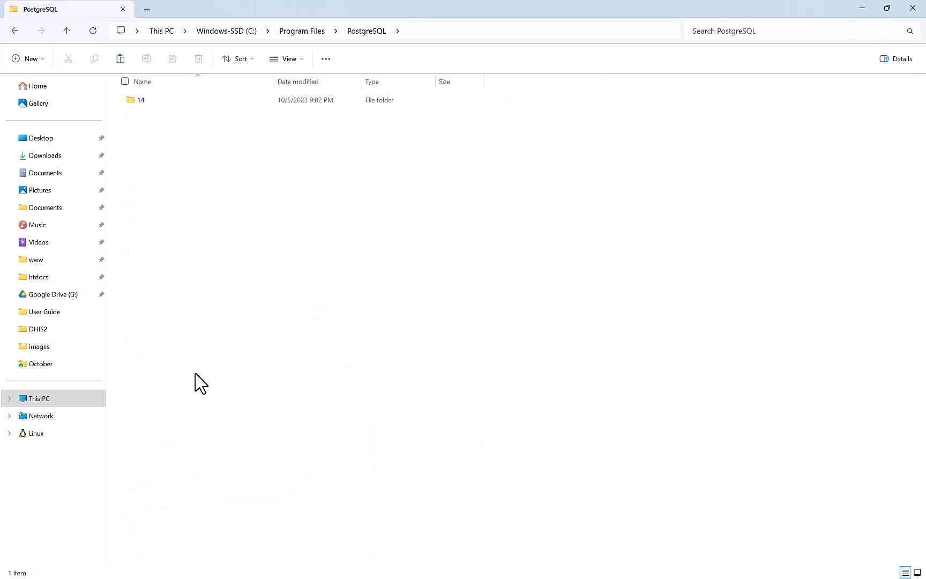
{"action": "double_click", "coordinate": [216, 102]}
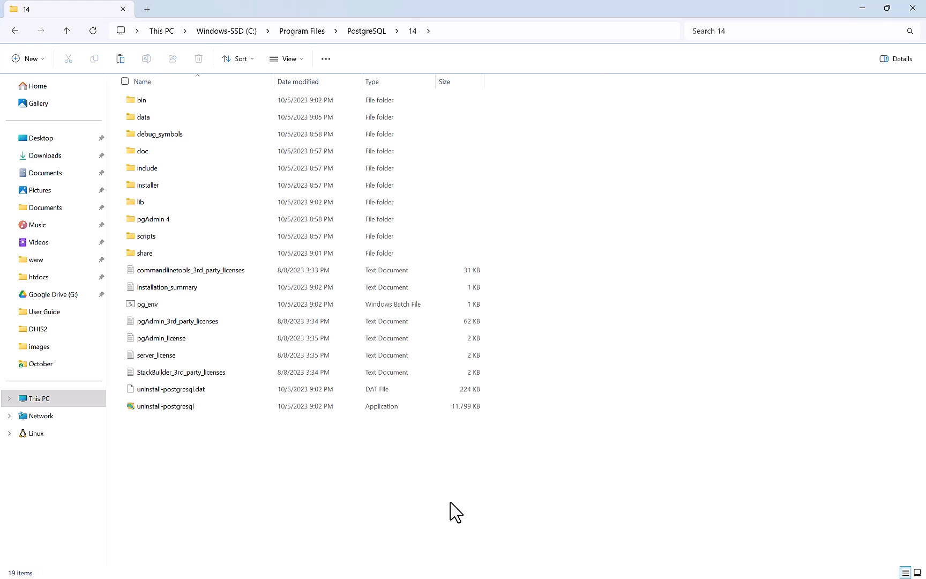
Paste the bundle there, replacing existing files and granting administrator permission for all items.
{"action": "key", "text": "ctrl+v"}
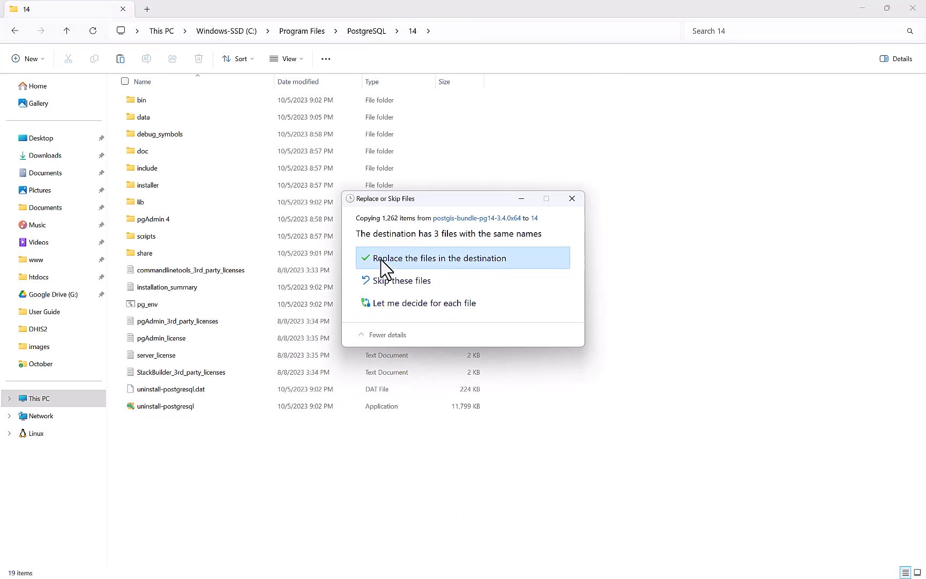
{"action": "left_click", "coordinate": [375, 264]}
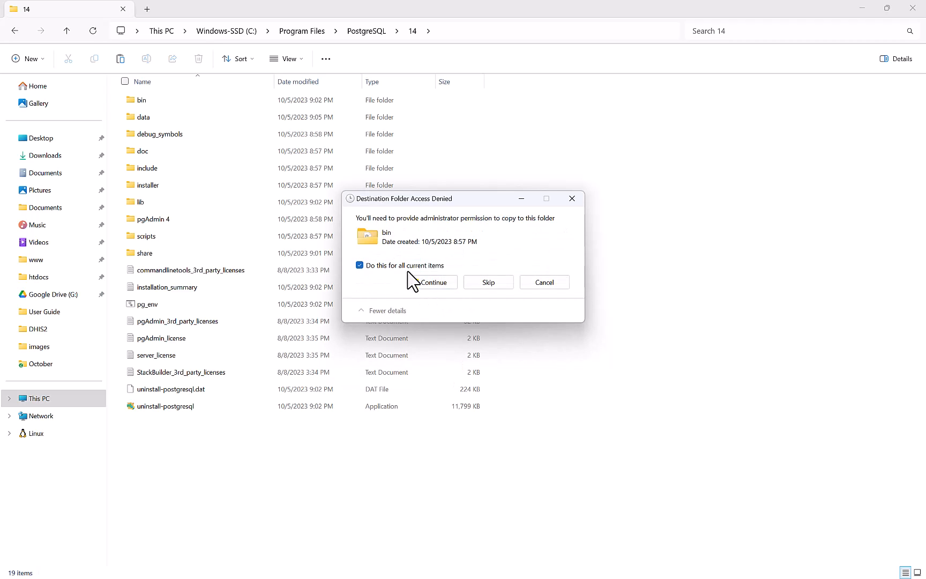
{"action": "left_click", "coordinate": [418, 282]}
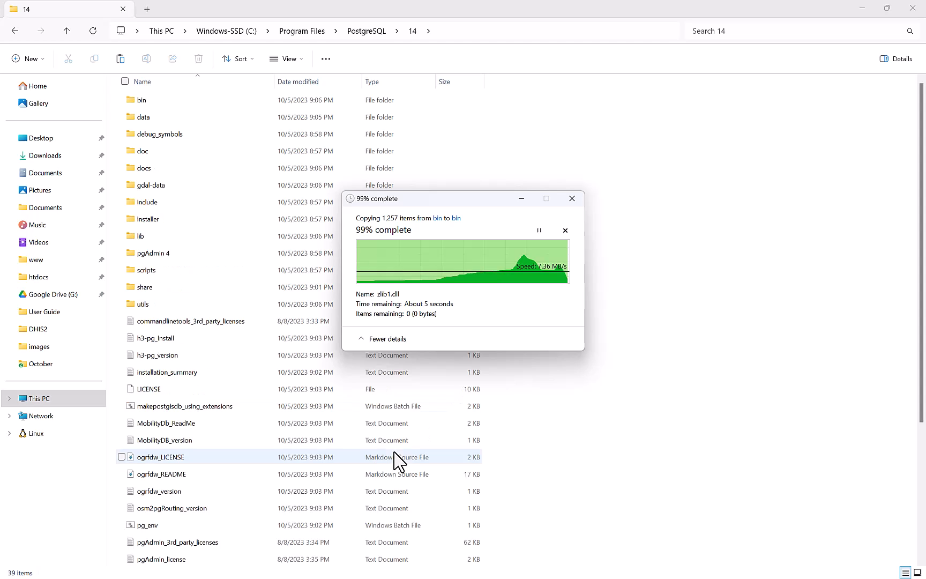
{"action": "left_click", "coordinate": [541, 422]}
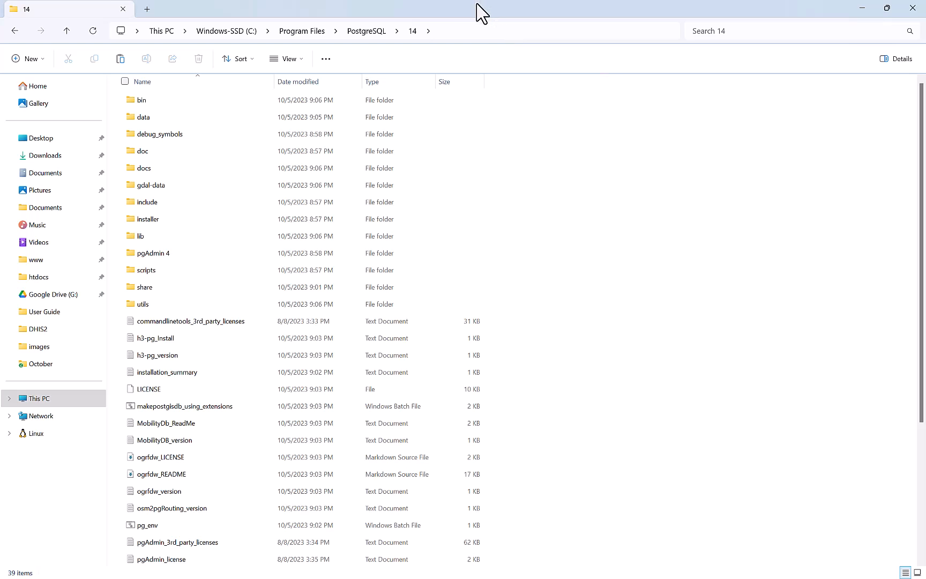
Open the Guide file from DHIS2 Install in Notepad and highlight its eleven PostgreSQL optimization settings.
{"action": "left_click_drag", "start_coordinate": [418, 16], "coordinate": [300, 150]}
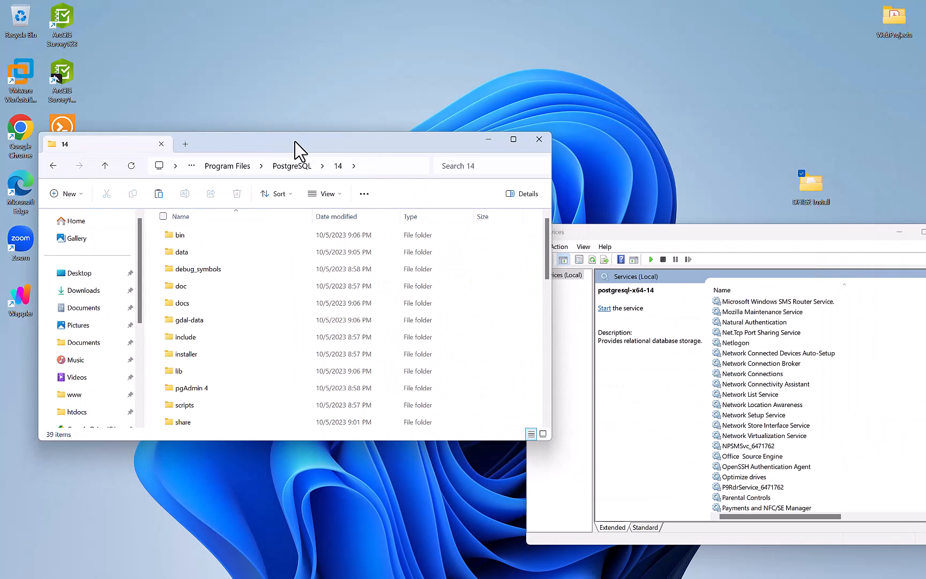
{"action": "left_click", "coordinate": [809, 188]}
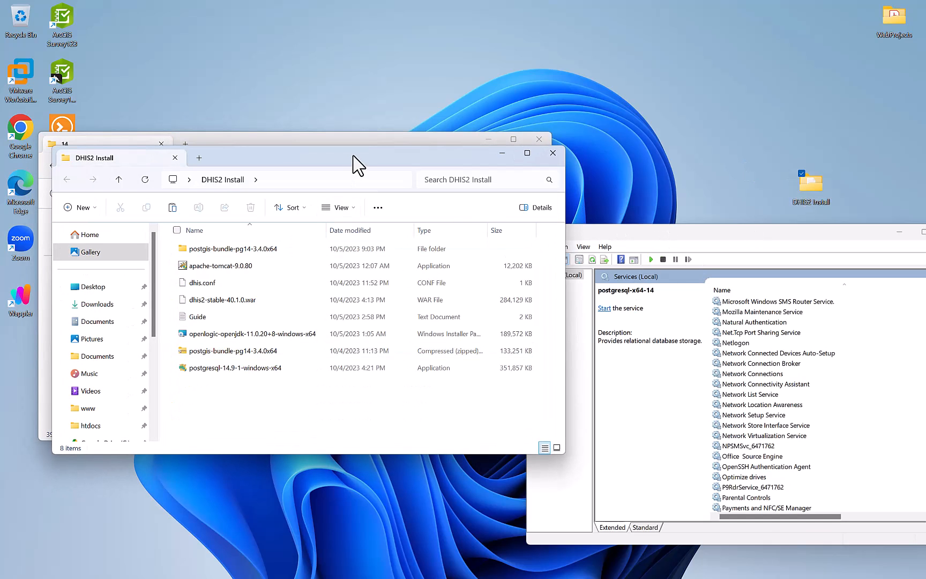
{"action": "left_click_drag", "start_coordinate": [358, 163], "coordinate": [708, 261]}
{"action": "double_click", "coordinate": [572, 411]}
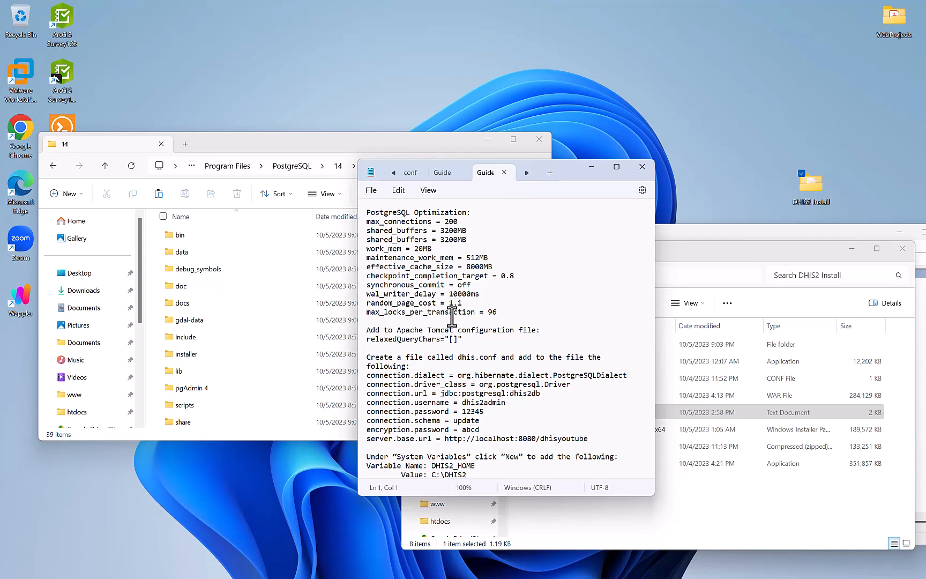
{"action": "left_click_drag", "start_coordinate": [507, 314], "coordinate": [343, 220]}
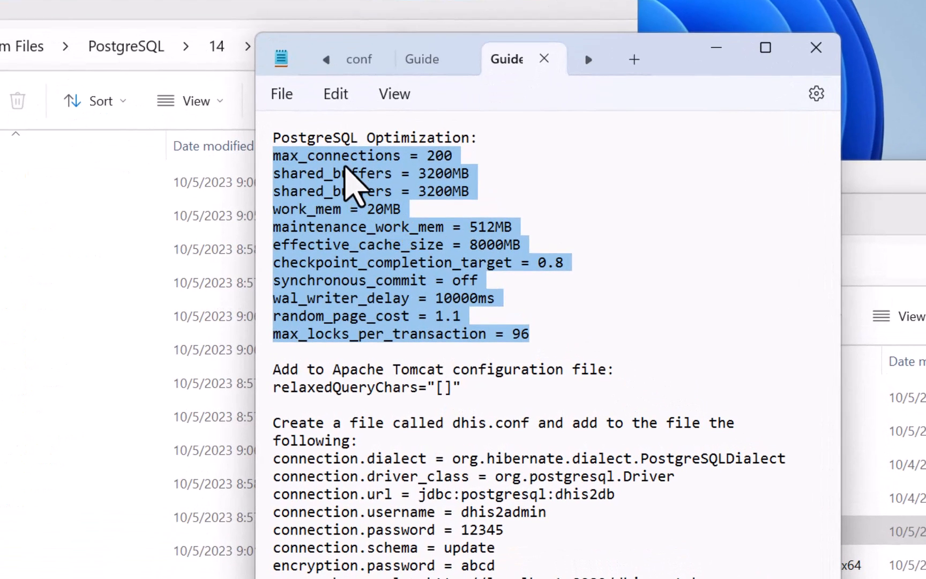
{"action": "left_click", "coordinate": [347, 155]}
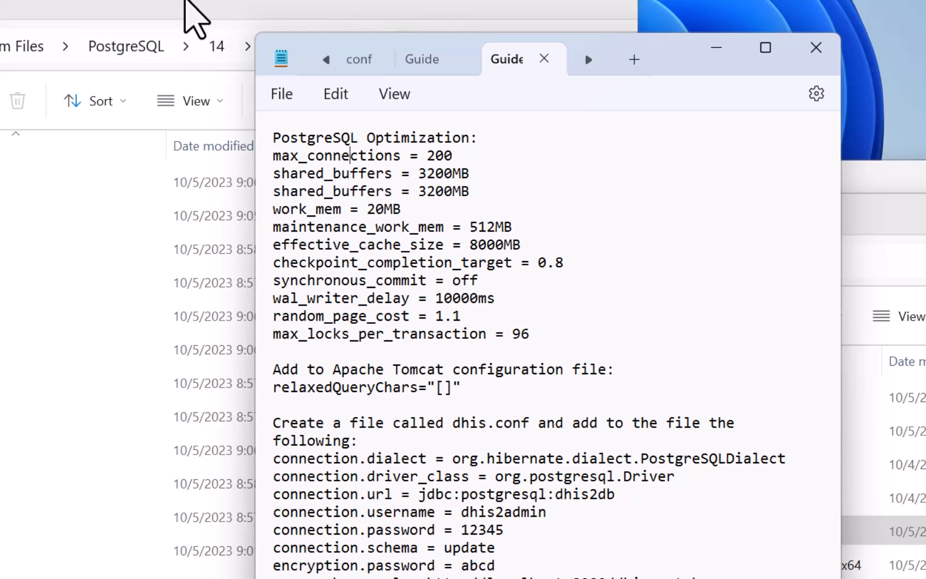
{"action": "left_click", "coordinate": [196, 19]}
{"action": "scroll", "coordinate": [368, 372], "scroll_direction": "down", "scroll_amount": 5}
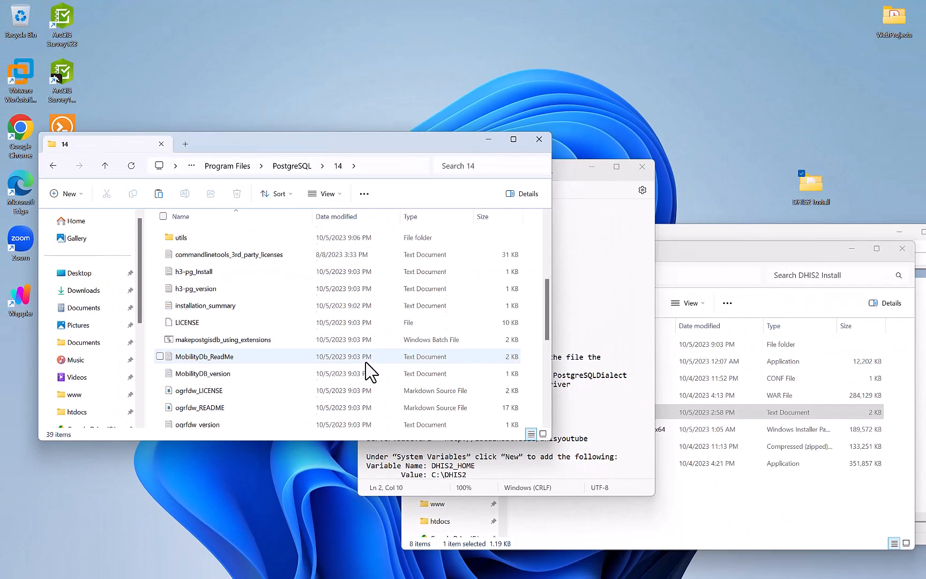
{"action": "scroll", "coordinate": [266, 356], "scroll_direction": "up", "scroll_amount": 5}
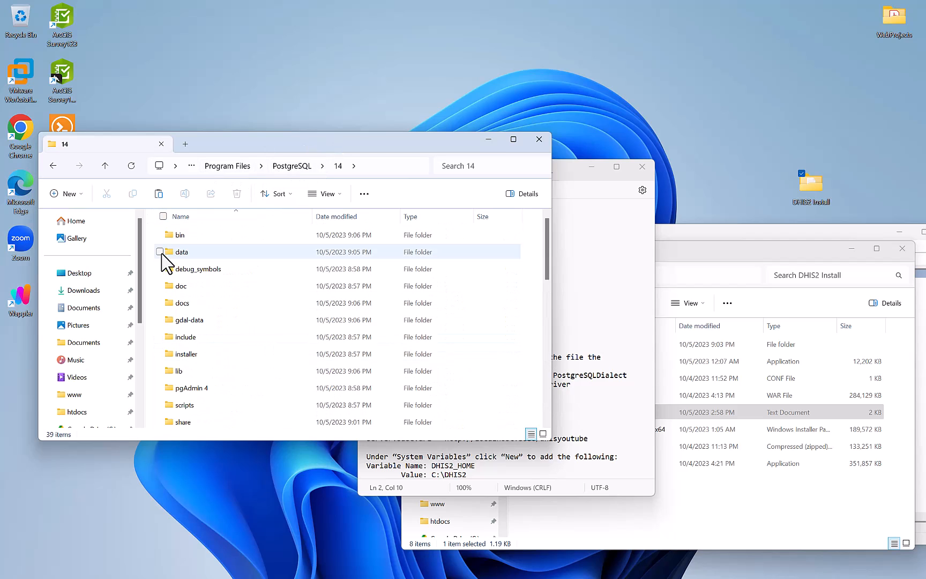
Open the PostgreSQL 14 data folder and try postgresql.conf in Notepad++, closing it unedited.
{"action": "double_click", "coordinate": [196, 252]}
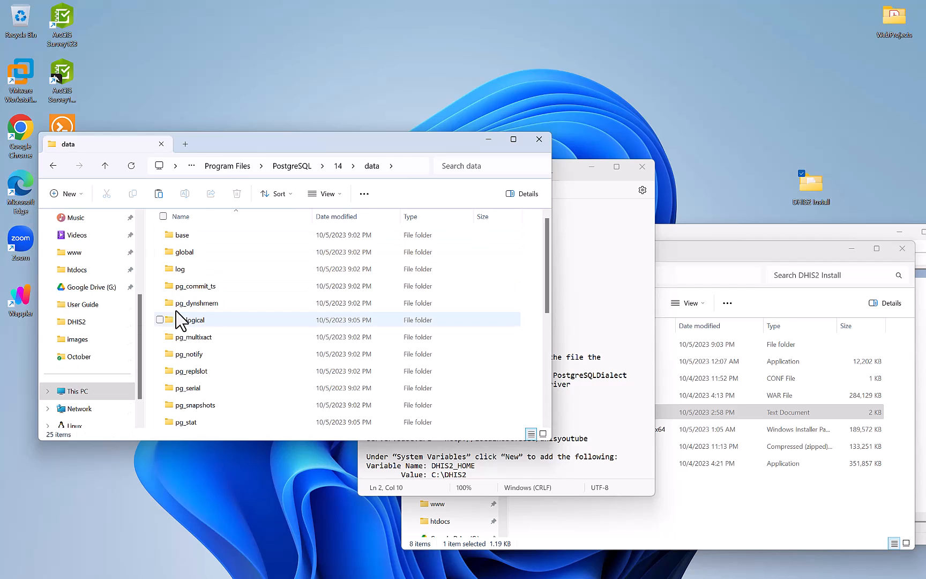
{"action": "scroll", "coordinate": [217, 388], "scroll_direction": "down", "scroll_amount": 3}
{"action": "scroll", "coordinate": [217, 388], "scroll_direction": "down", "scroll_amount": 2}
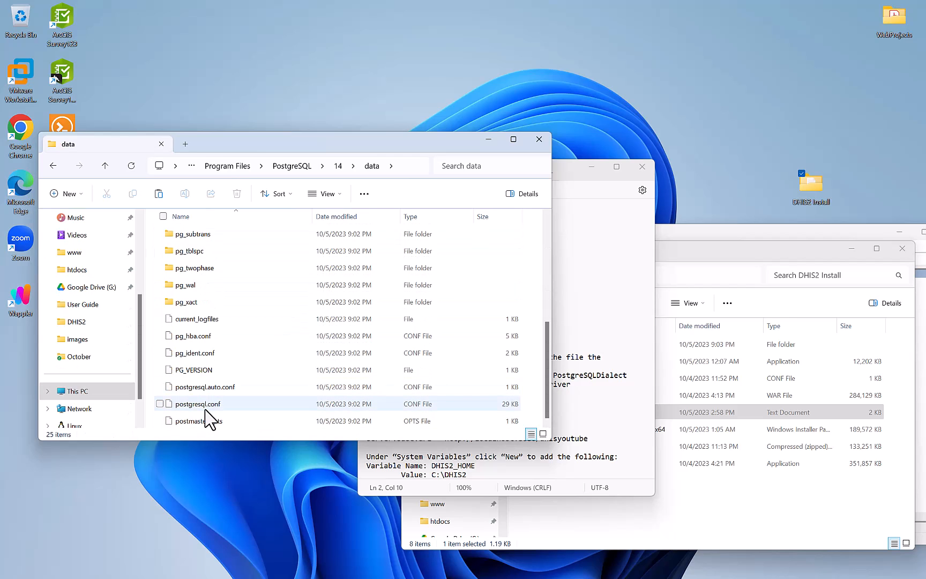
{"action": "right_click", "coordinate": [232, 406]}
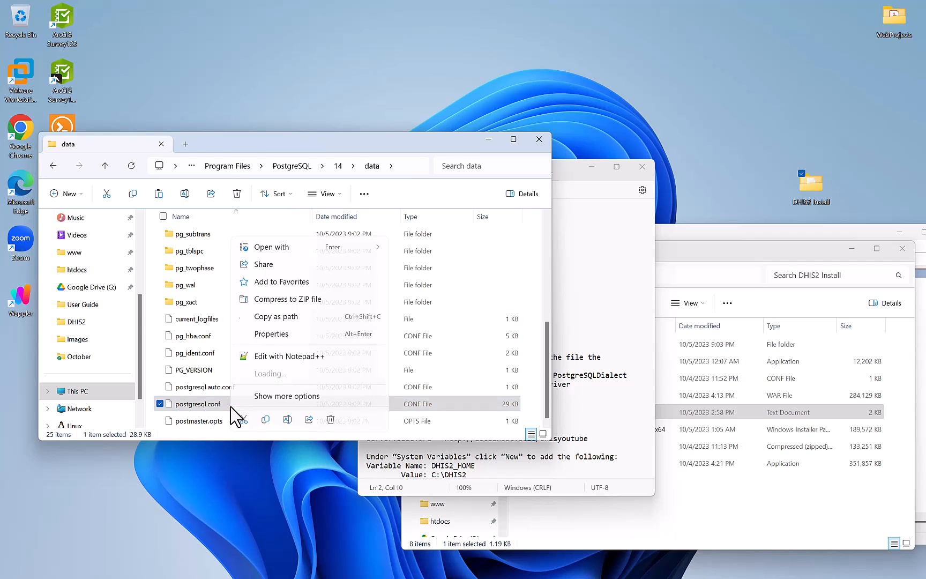
{"action": "left_click", "coordinate": [279, 357]}
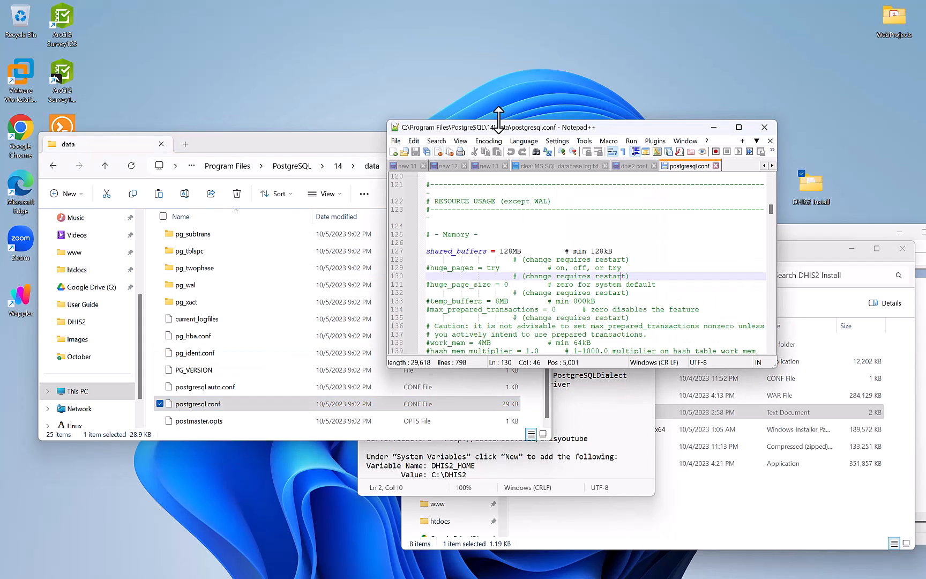
{"action": "mouse_move", "coordinate": [737, 132]}
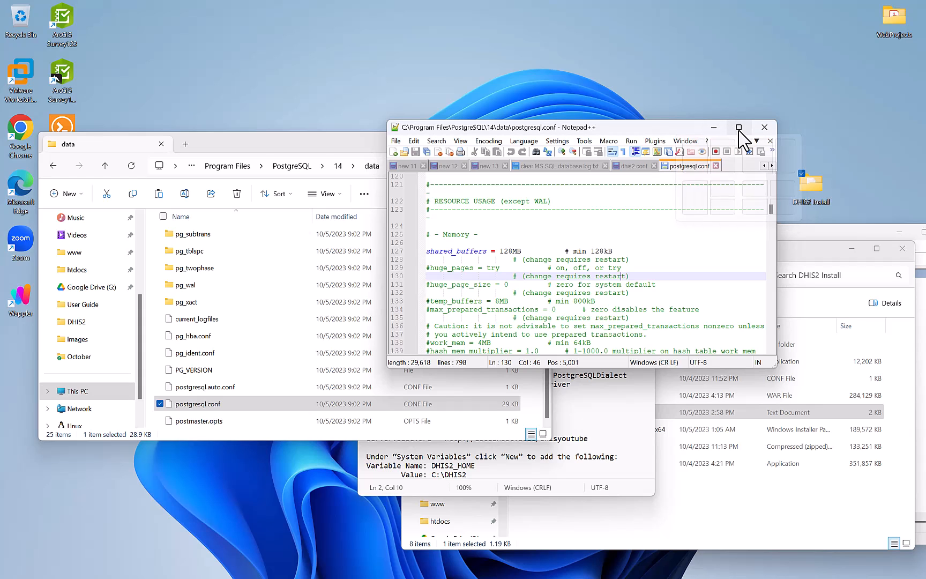
{"action": "left_click", "coordinate": [764, 128]}
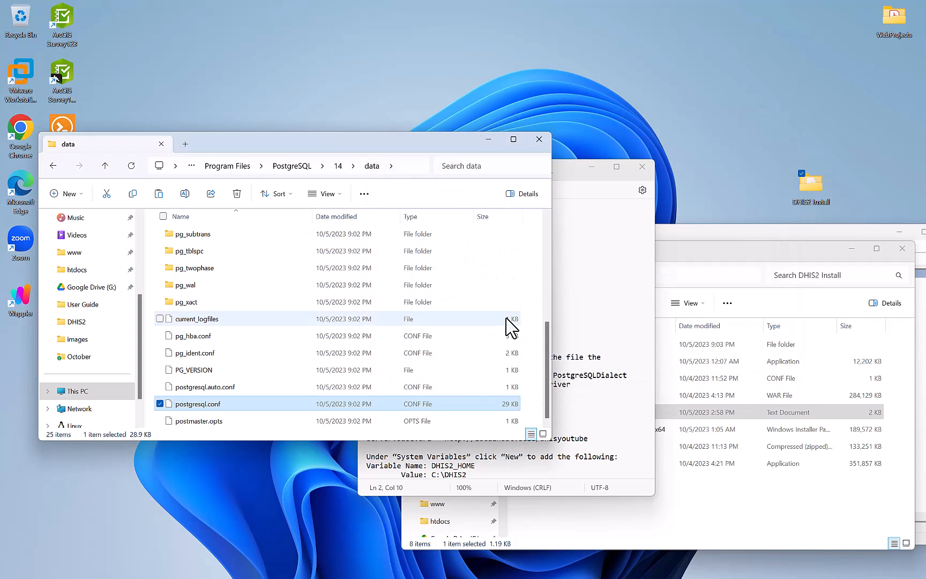
Open postgresql.conf in Notepad beside the Guide and select the max_connections name in the Guide.
{"action": "right_click", "coordinate": [191, 413]}
{"action": "mouse_move", "coordinate": [321, 246]}
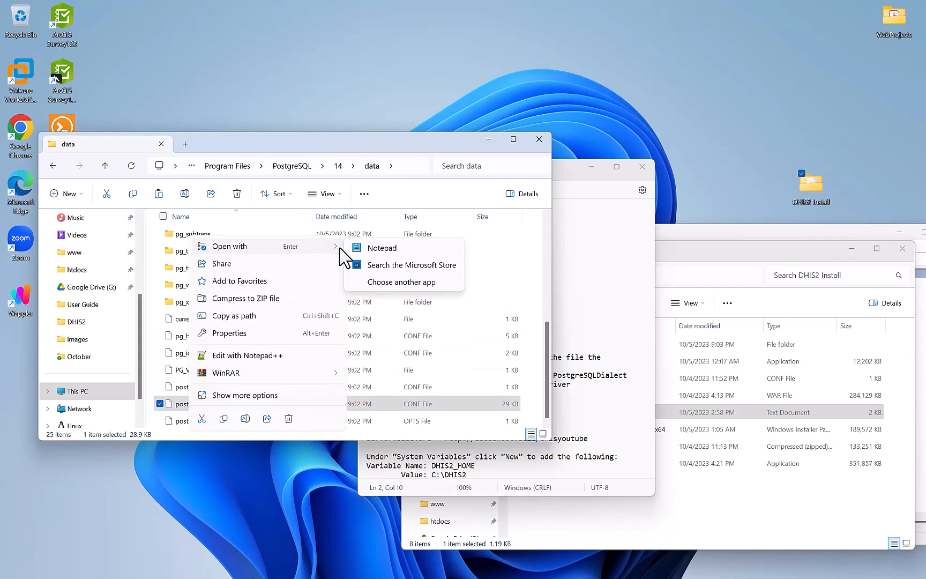
{"action": "left_click", "coordinate": [382, 248]}
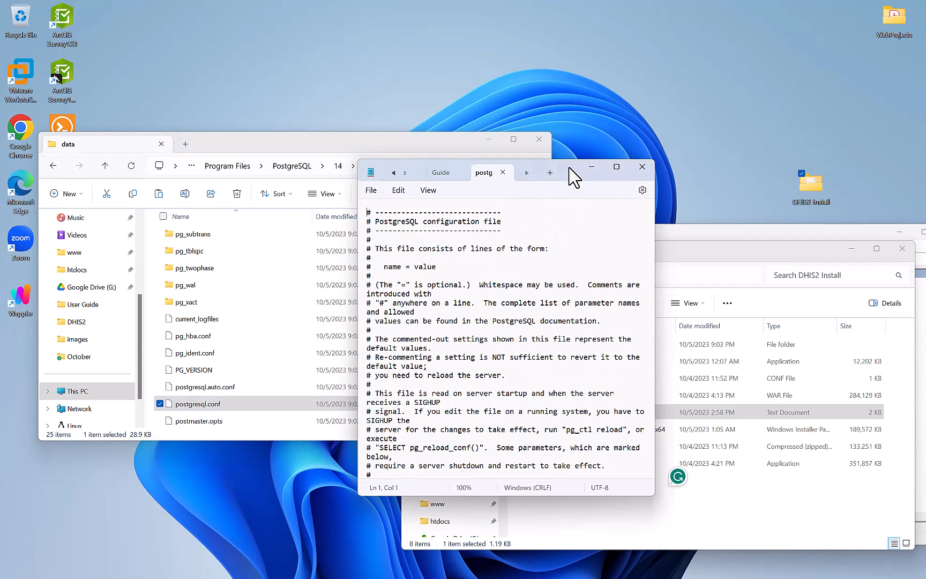
{"action": "left_click_drag", "start_coordinate": [570, 171], "coordinate": [360, 150]}
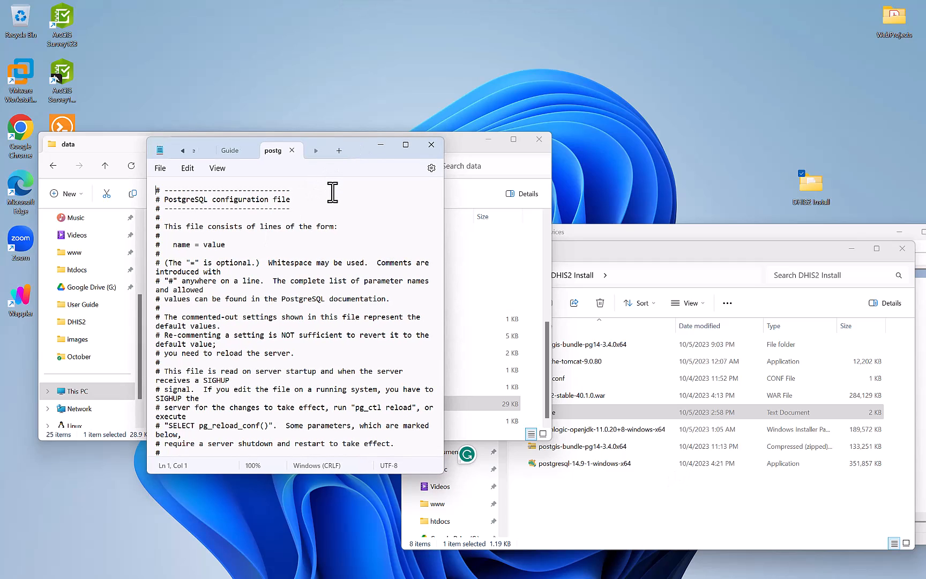
{"action": "left_click", "coordinate": [239, 152]}
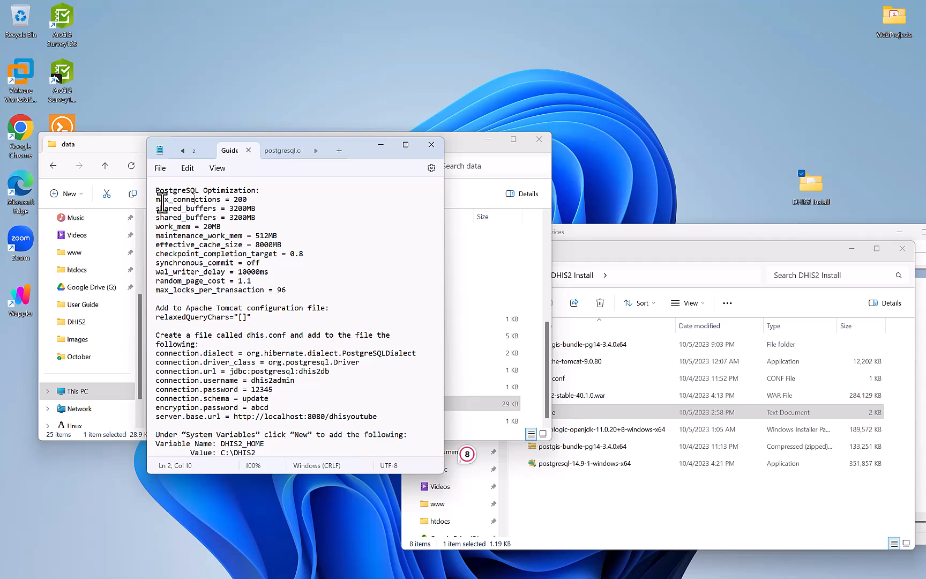
{"action": "left_click_drag", "start_coordinate": [157, 201], "coordinate": [215, 200]}
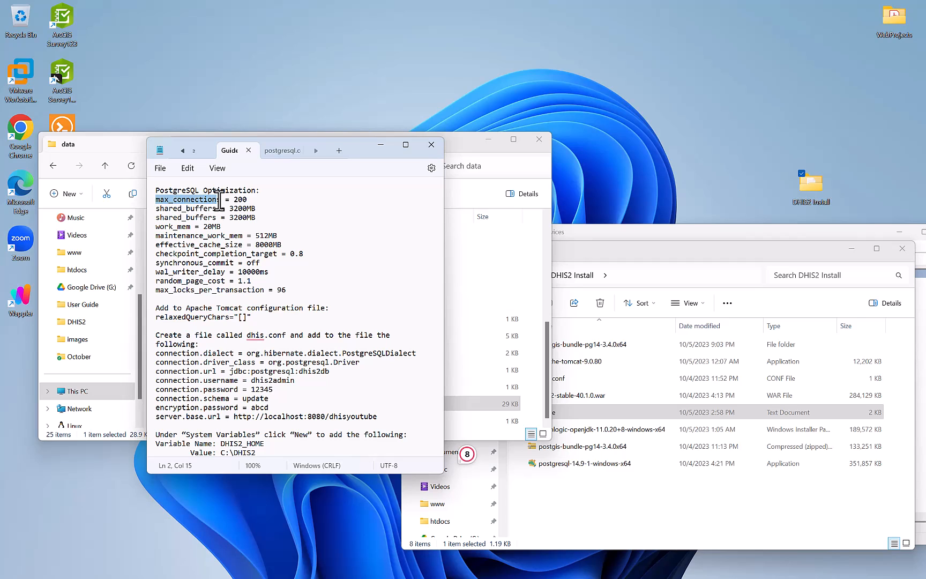
{"action": "left_click_drag", "start_coordinate": [217, 199], "coordinate": [144, 207]}
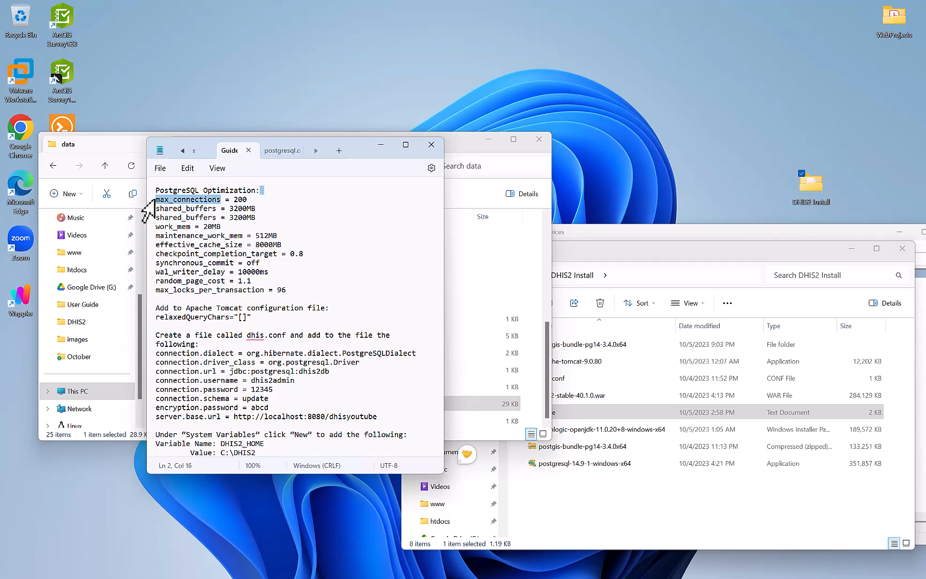
Find max_connections in postgresql.conf, change it from 100 to 200, and save.
{"action": "left_click", "coordinate": [283, 152]}
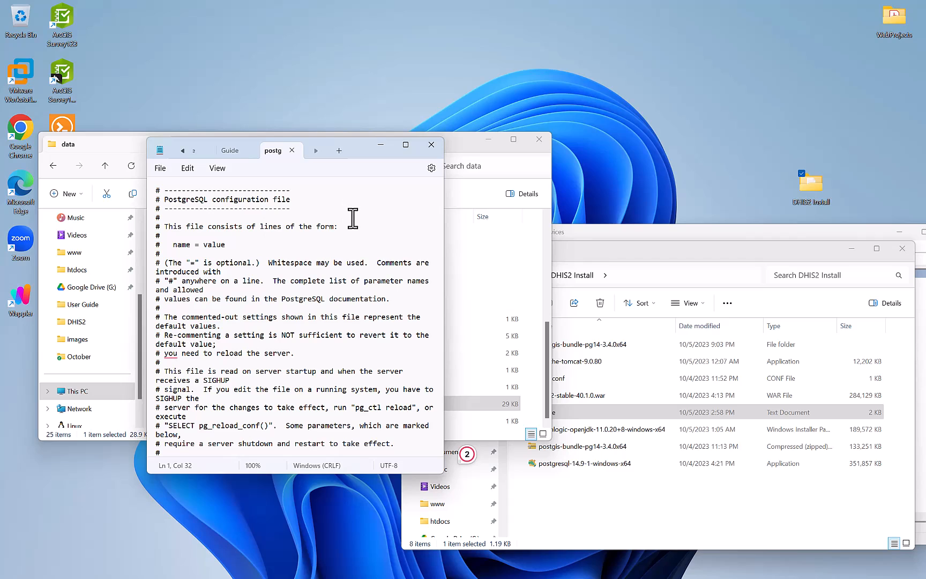
{"action": "key", "text": "ctrl+f"}
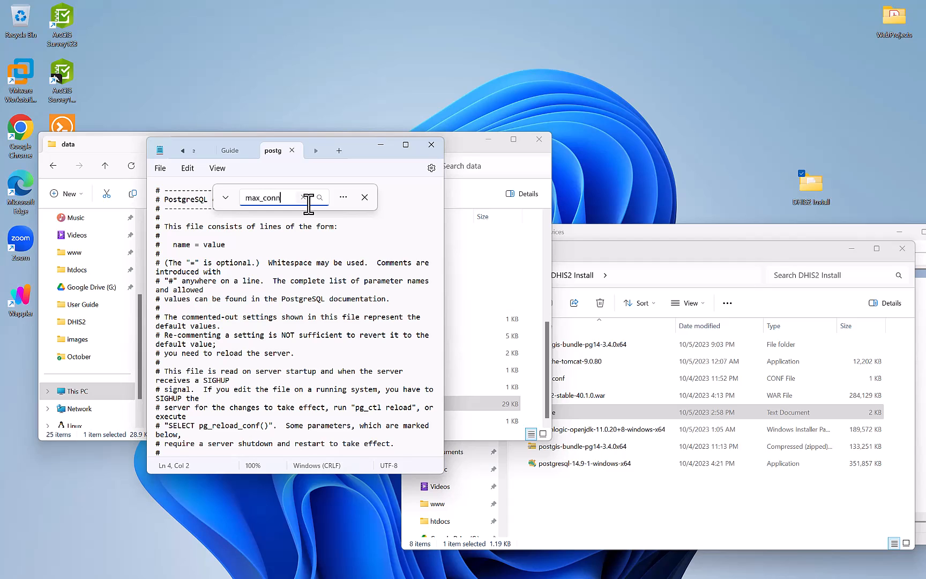
{"action": "key", "text": "Return"}
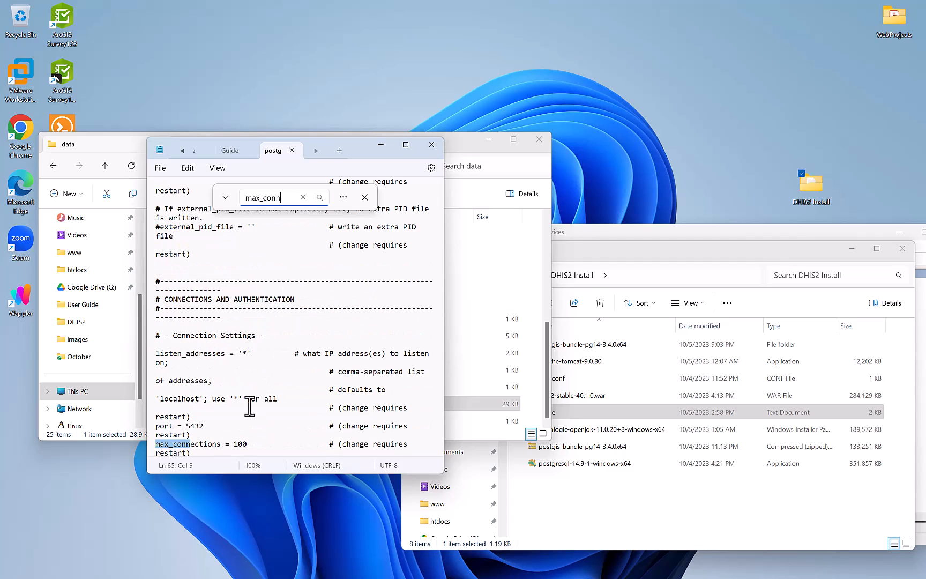
{"action": "left_click", "coordinate": [238, 444]}
{"action": "key", "text": "BackSpace"}
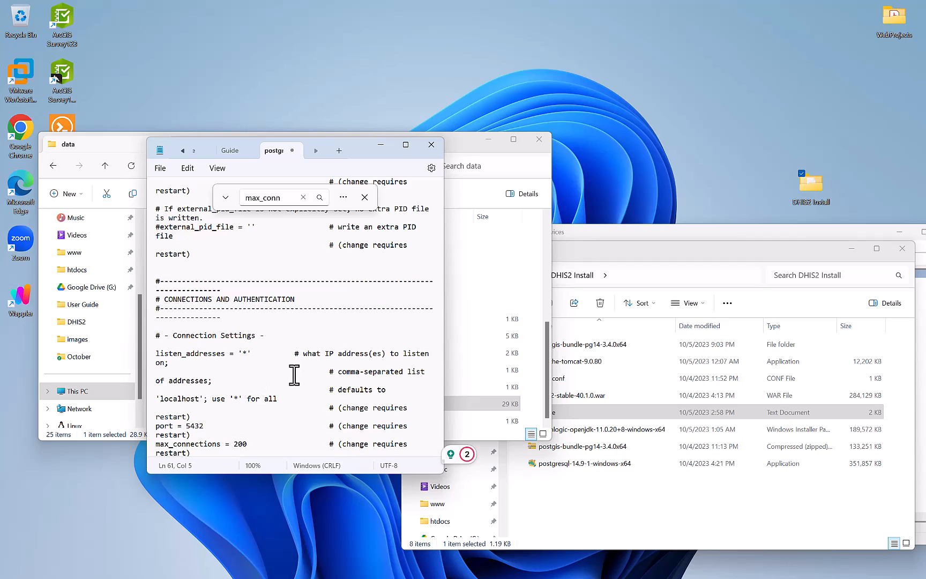
{"action": "key", "text": "ctrl+s"}
Search postgresql.conf for 'shared_buffer' to locate the shared_buffers setting, then view the Guide.
{"action": "left_click", "coordinate": [231, 152]}
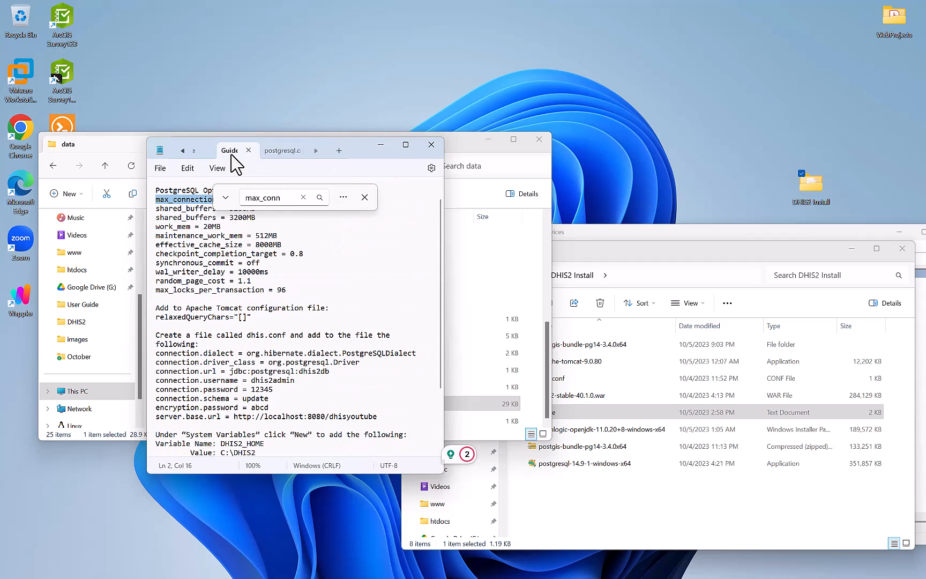
{"action": "left_click", "coordinate": [276, 152]}
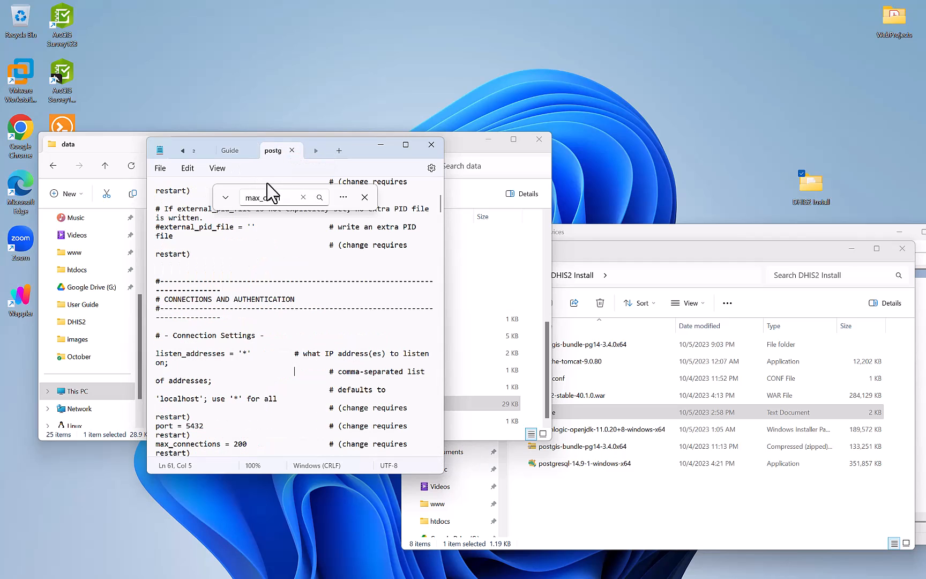
{"action": "double_click", "coordinate": [262, 198]}
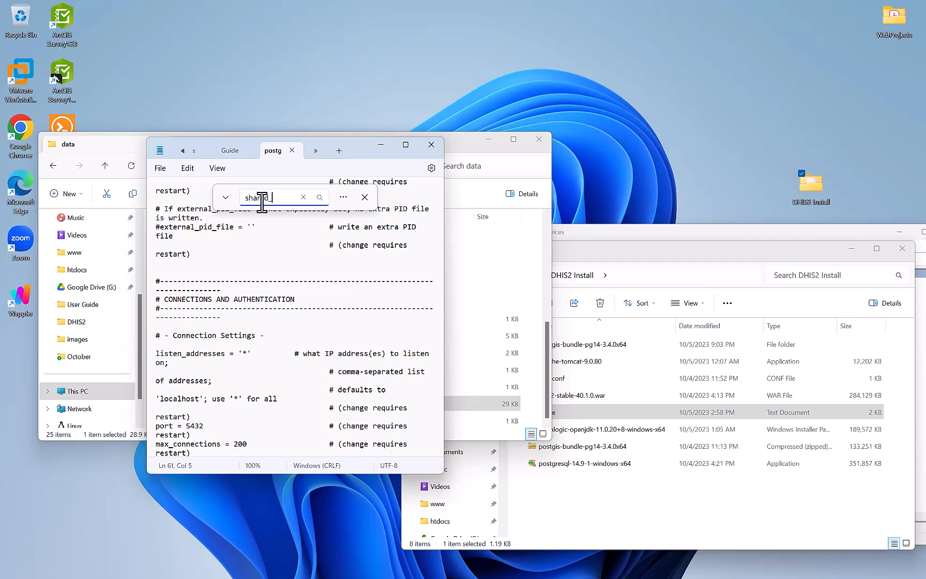
{"action": "key", "text": "Return"}
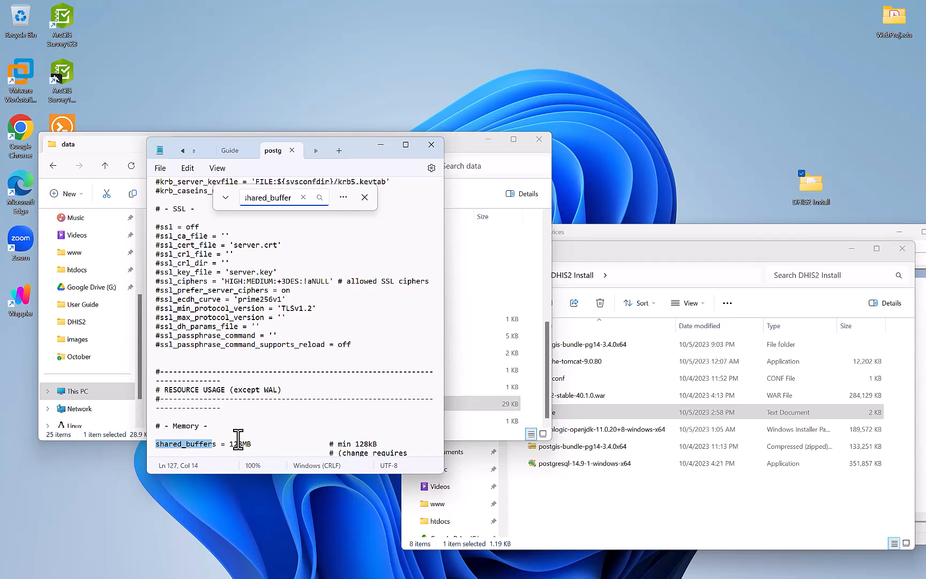
{"action": "left_click", "coordinate": [232, 152]}
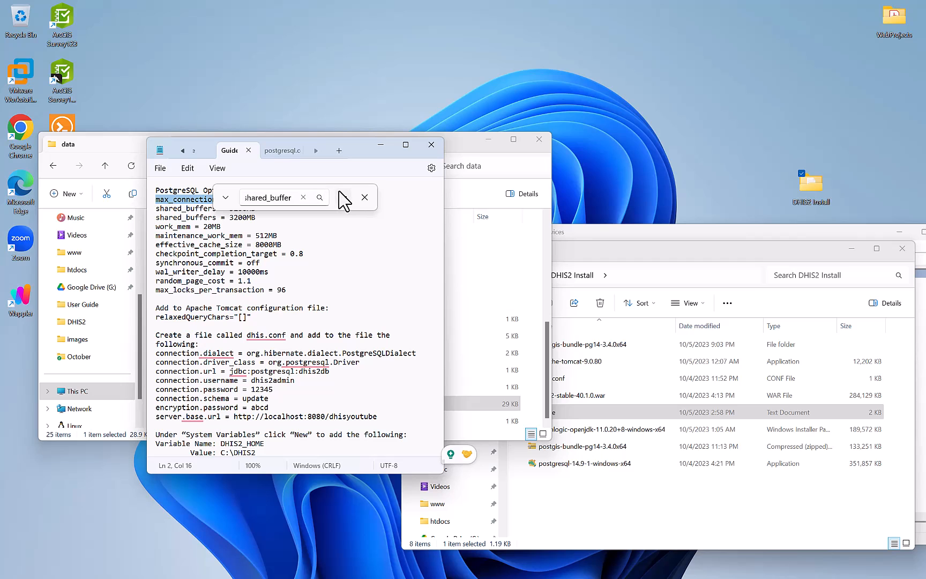
Maximize Notepad, replace shared_buffers 128MB with the Guide's 3200MB, and close postgresql.conf.
{"action": "left_click", "coordinate": [405, 144]}
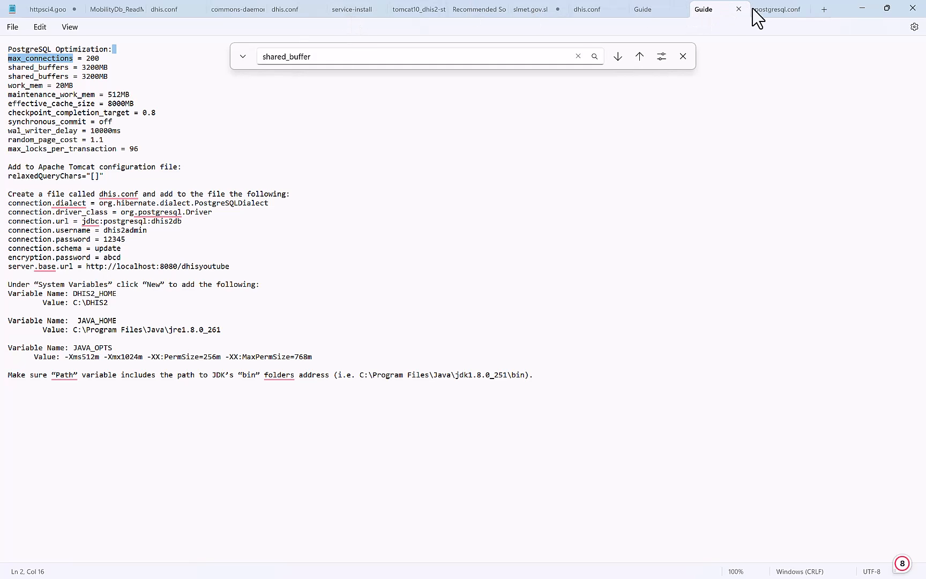
{"action": "left_click", "coordinate": [774, 16]}
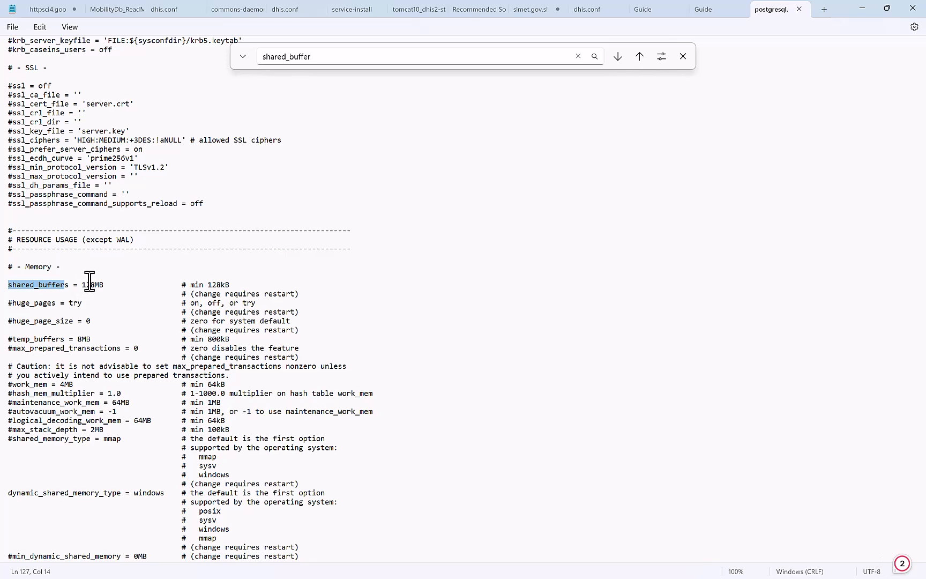
{"action": "left_click", "coordinate": [699, 11]}
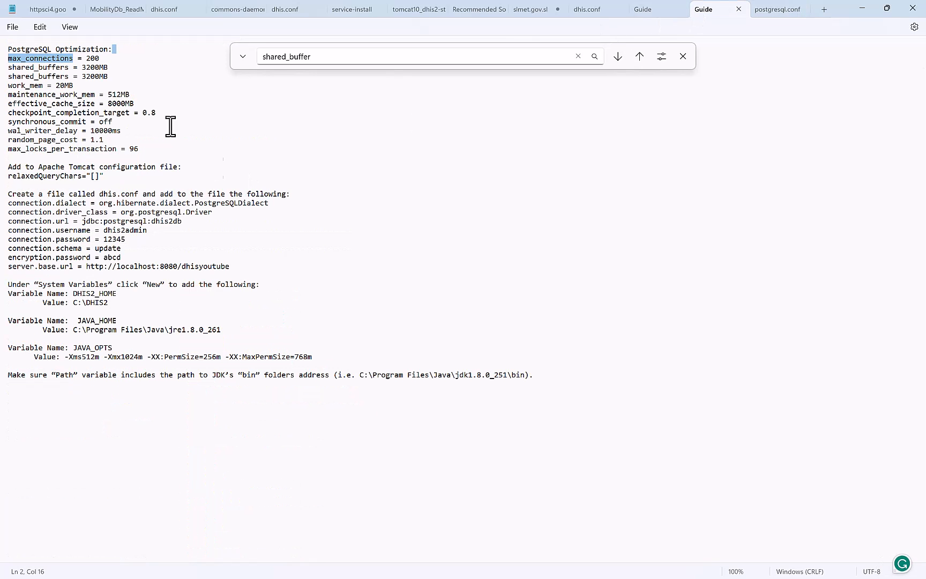
{"action": "left_click", "coordinate": [83, 70]}
{"action": "left_click_drag", "start_coordinate": [83, 70], "coordinate": [105, 68]}
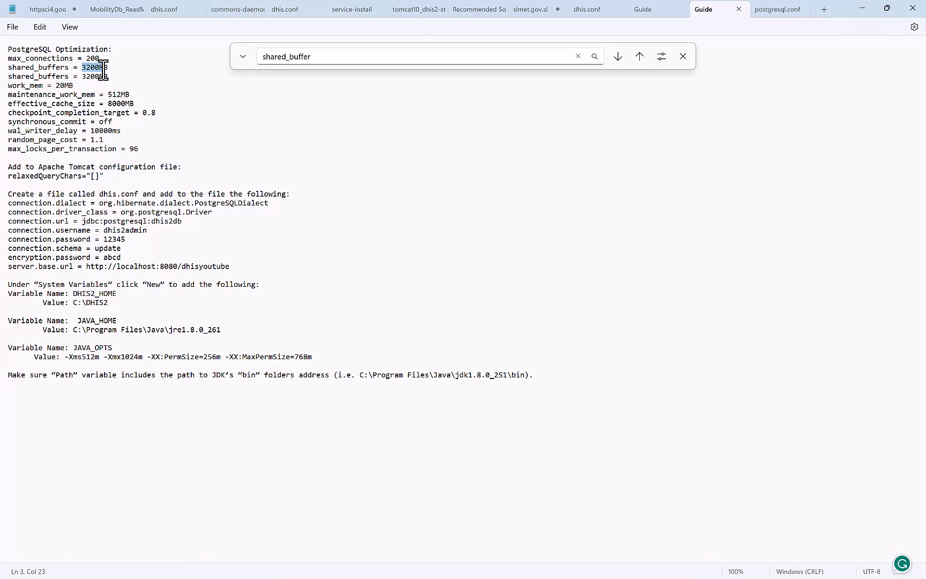
{"action": "left_click", "coordinate": [770, 11]}
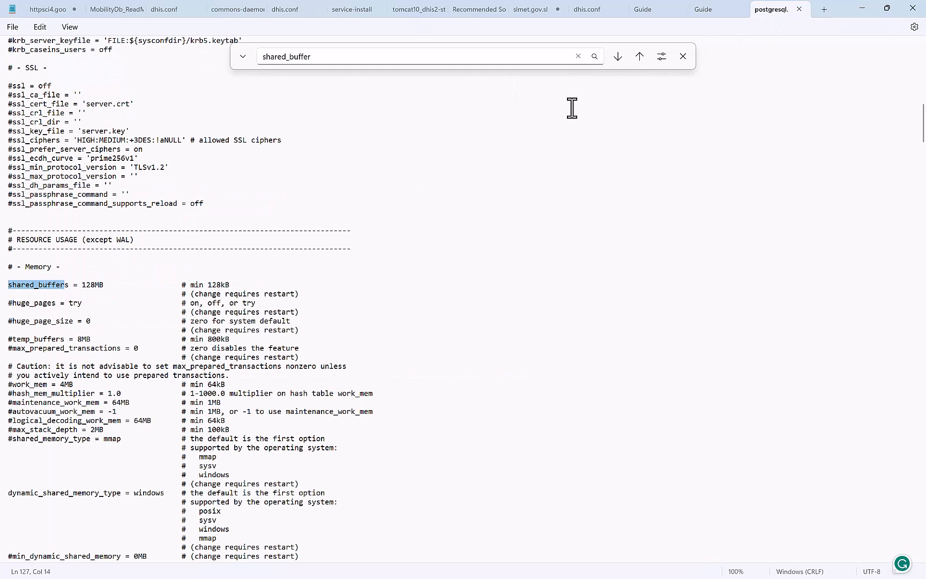
{"action": "left_click", "coordinate": [93, 285]}
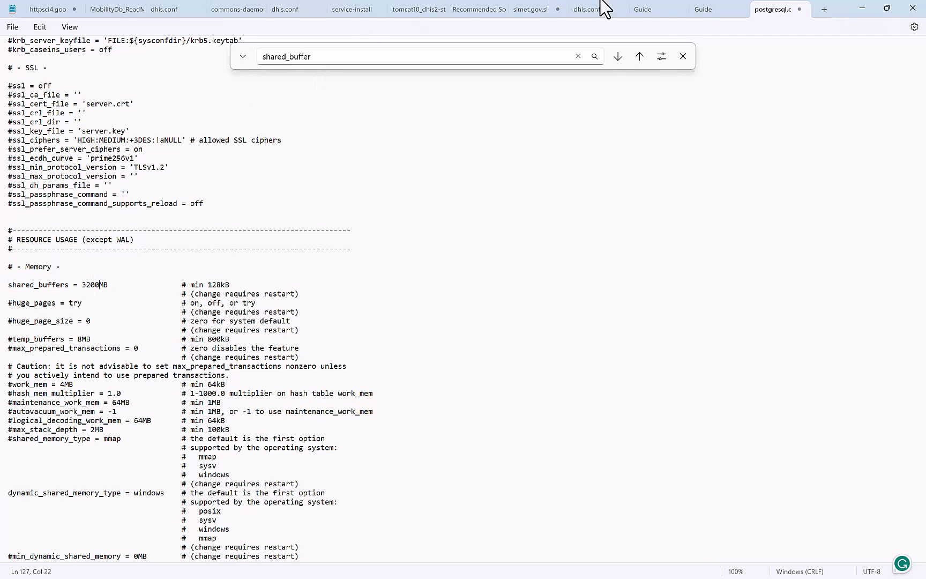
{"action": "left_click", "coordinate": [701, 13]}
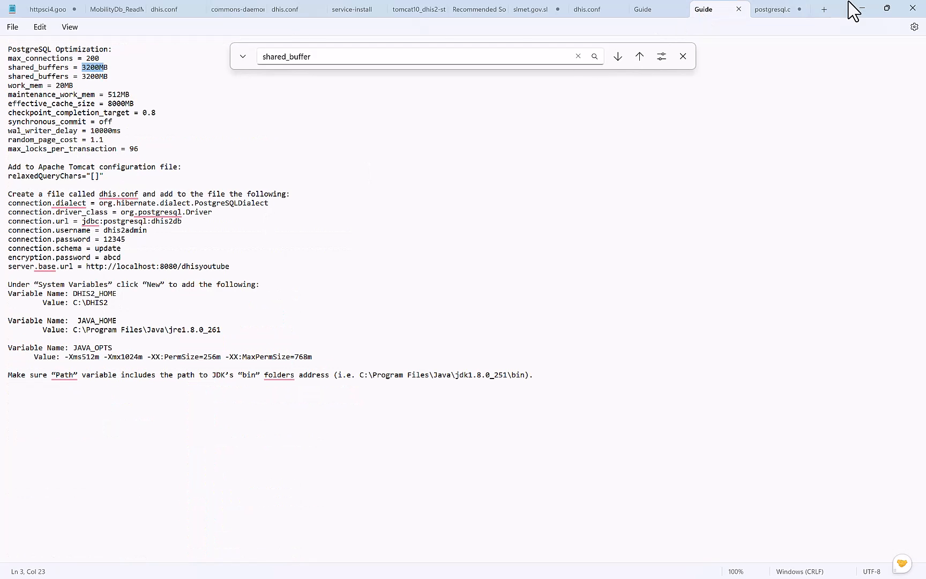
{"action": "left_click", "coordinate": [771, 10]}
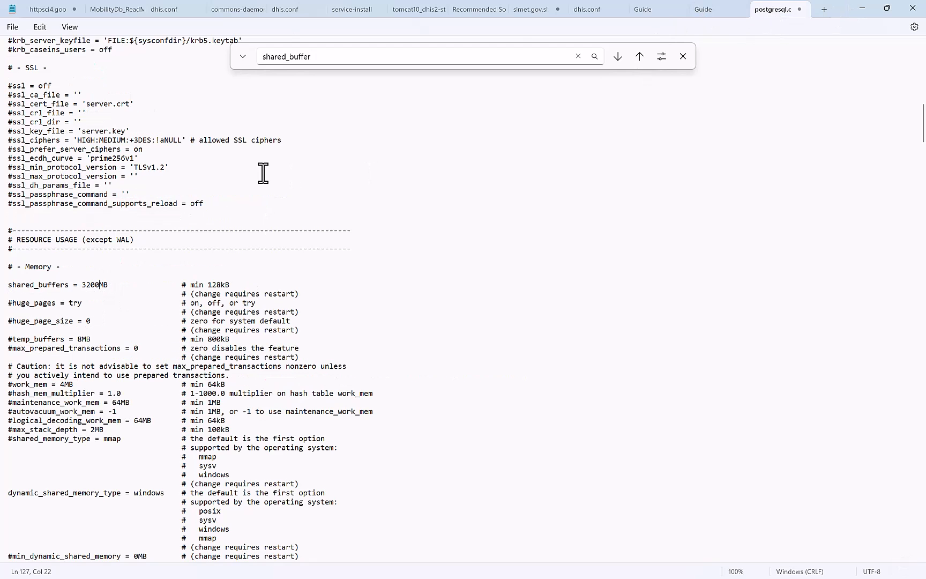
{"action": "left_click", "coordinate": [334, 59]}
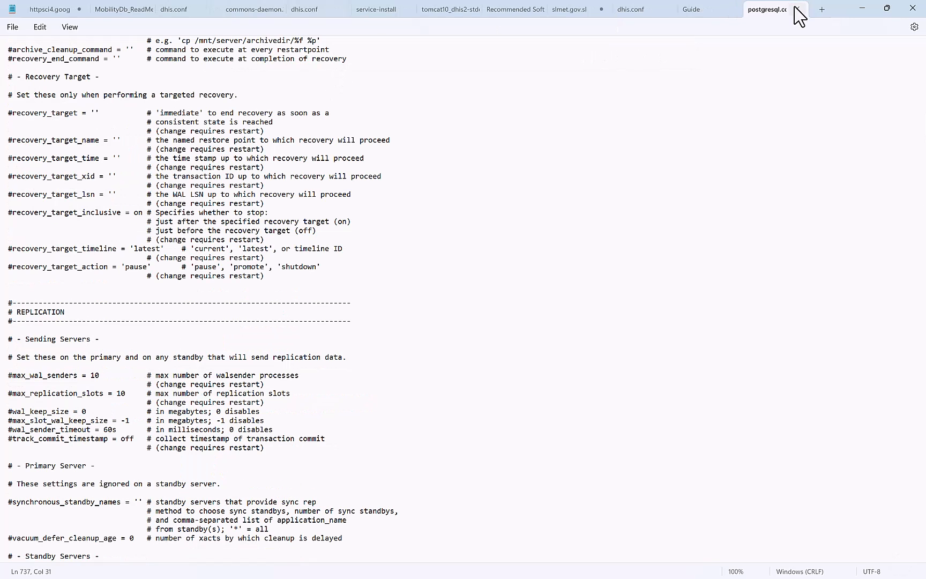
{"action": "left_click", "coordinate": [796, 9]}
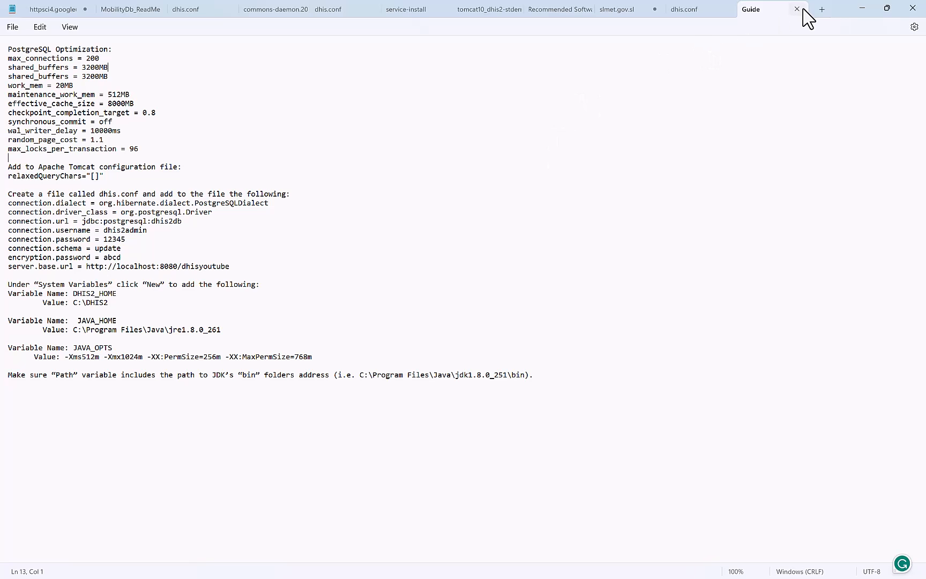
Bring up and maximize Services, start postgresql-x64-14, then minimize the window.
{"action": "left_click", "coordinate": [868, 8]}
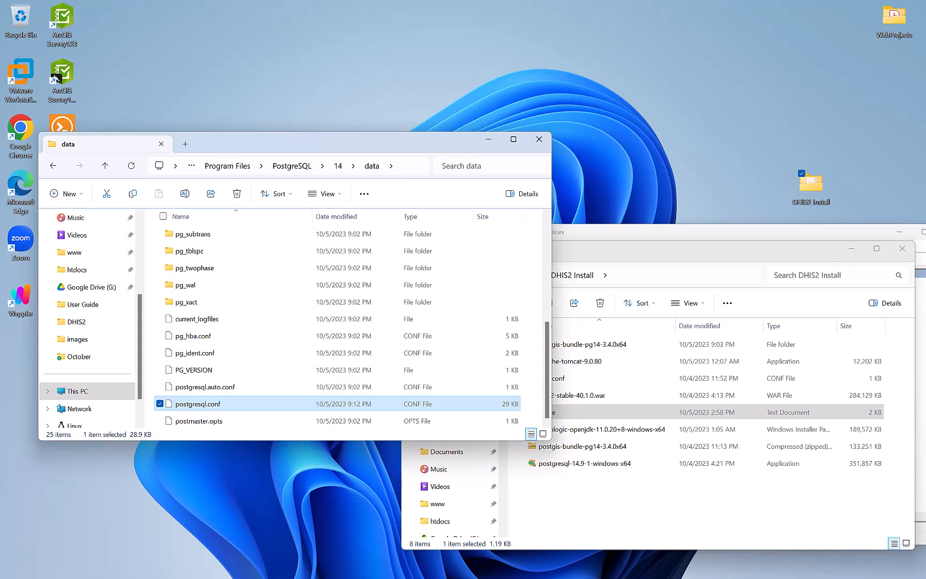
{"action": "left_click", "coordinate": [643, 567]}
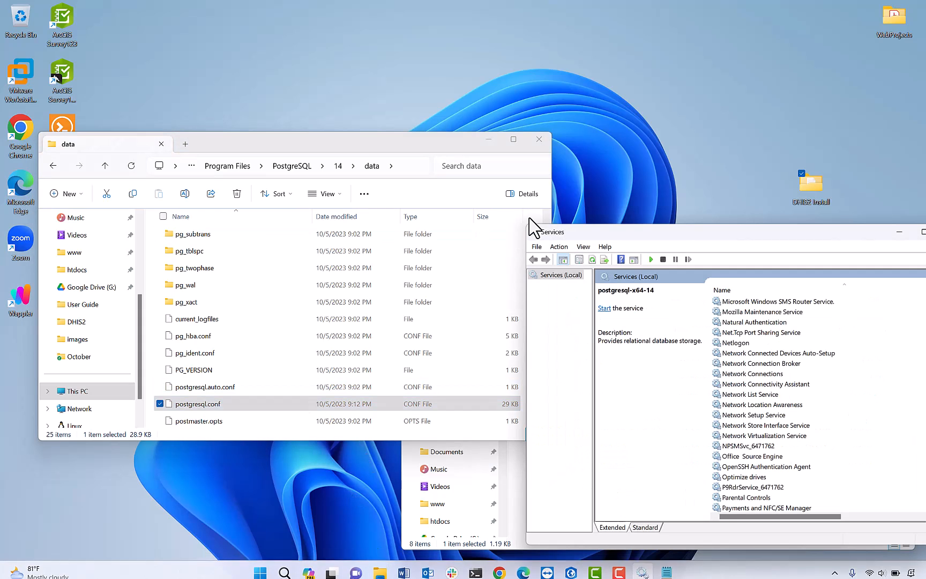
{"action": "left_click_drag", "start_coordinate": [668, 232], "coordinate": [352, 74]}
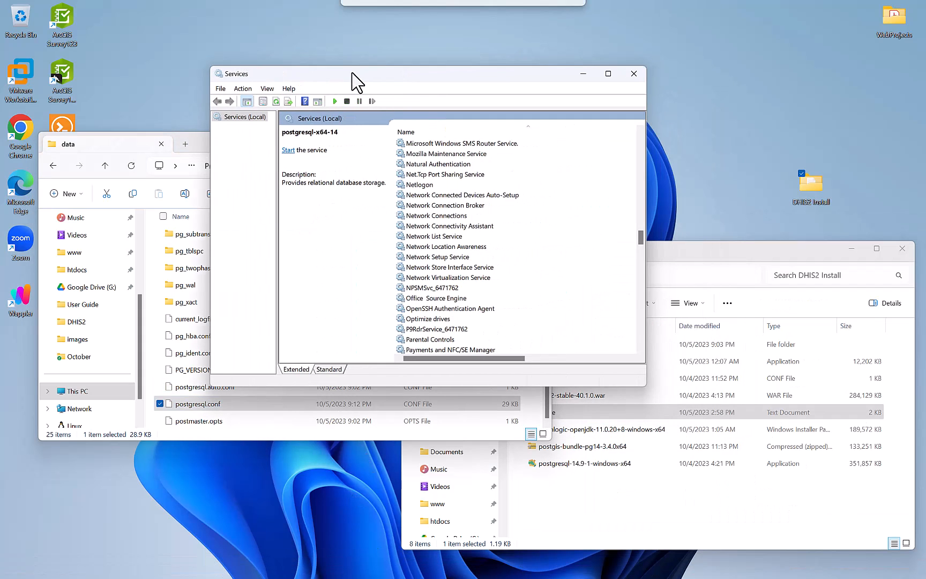
{"action": "left_click", "coordinate": [607, 74]}
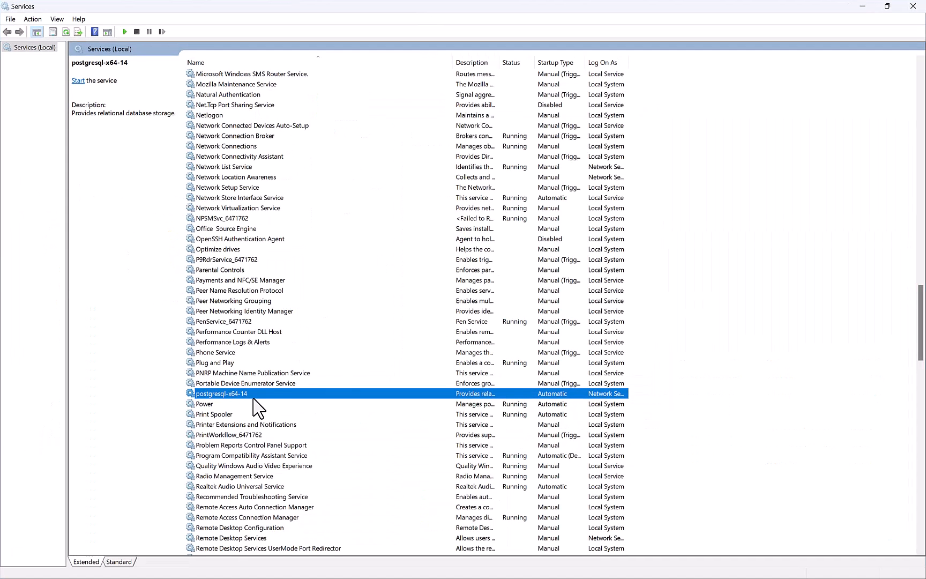
{"action": "right_click", "coordinate": [270, 392]}
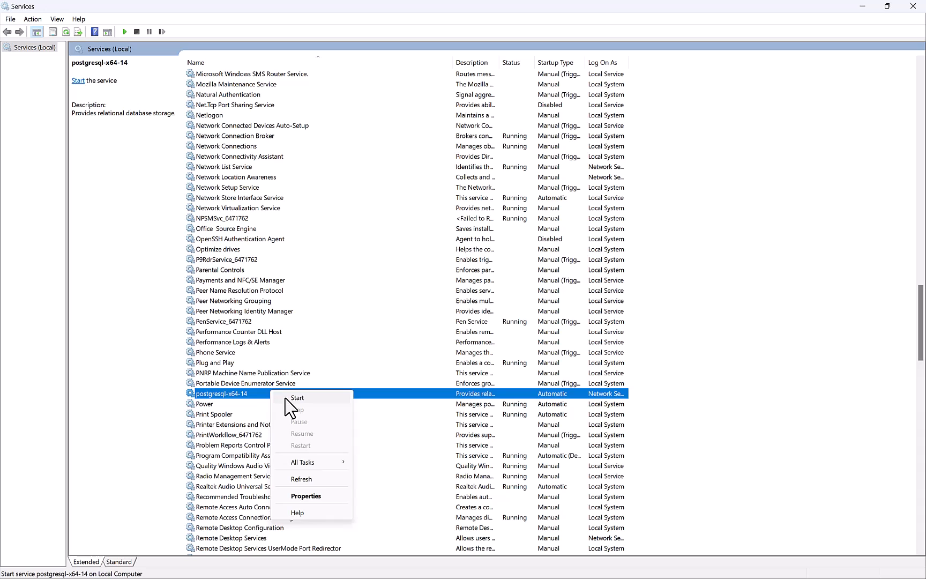
{"action": "left_click", "coordinate": [294, 398]}
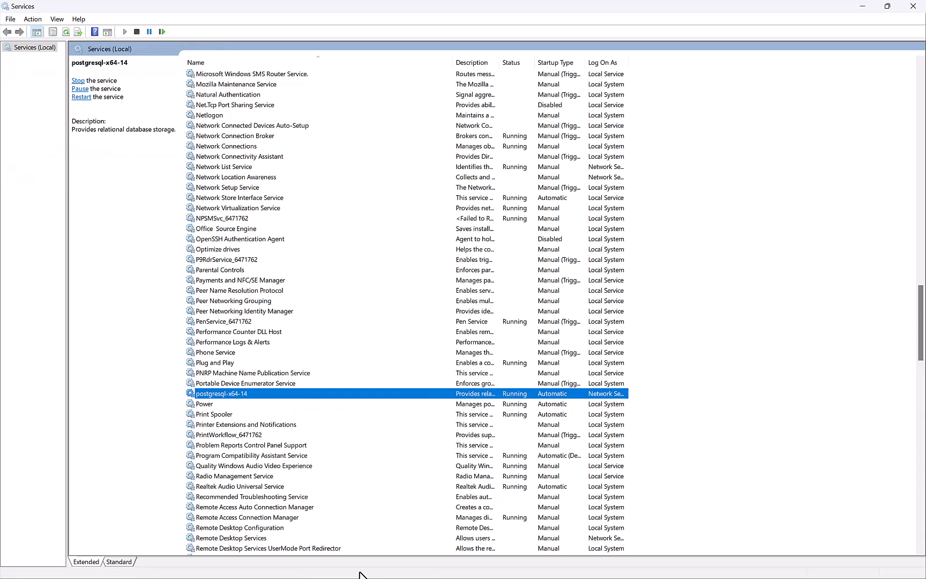
{"action": "left_click", "coordinate": [862, 7]}
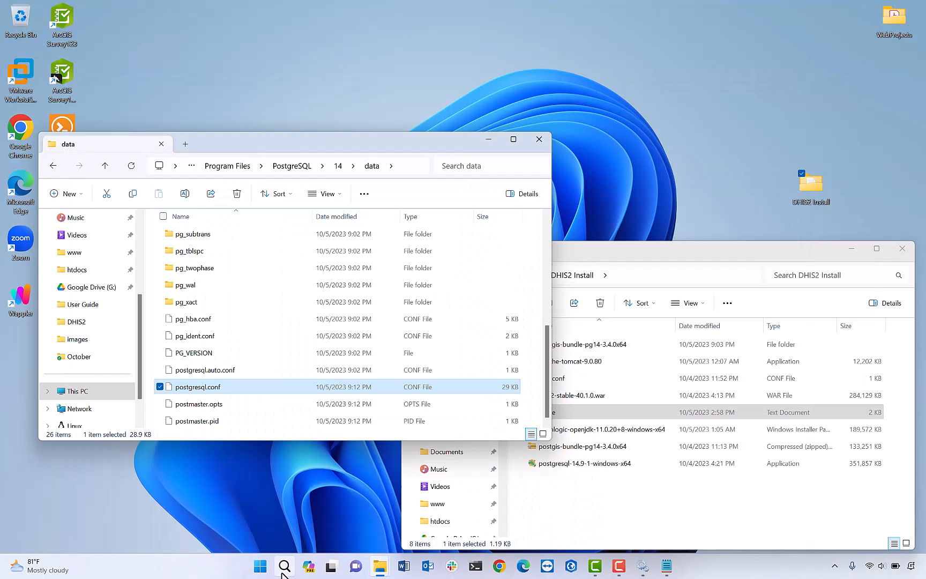
Launch pgAdmin 4 via a 'pg' search and expand Servers to connect to PostgreSQL 14.
{"action": "left_click", "coordinate": [284, 569]}
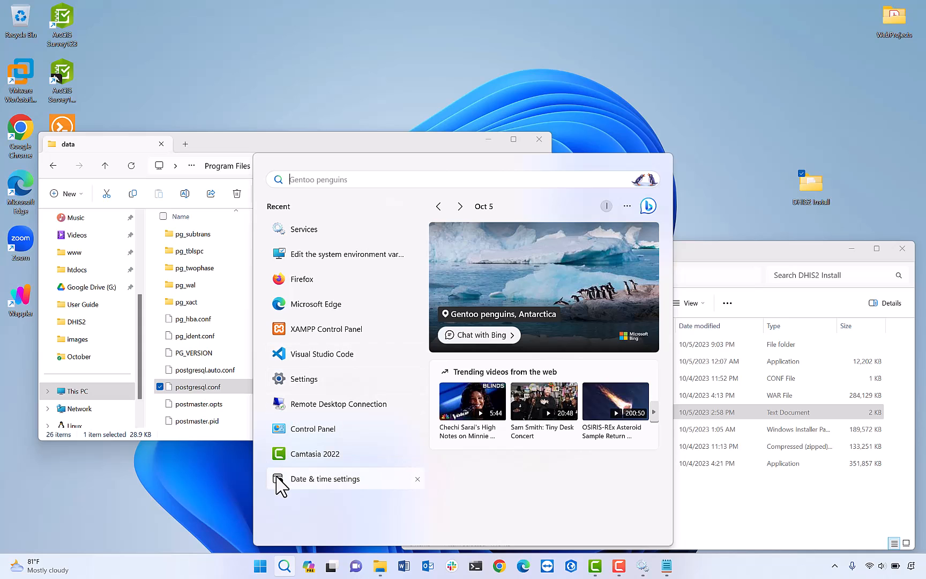
{"action": "type", "text": "pg"}
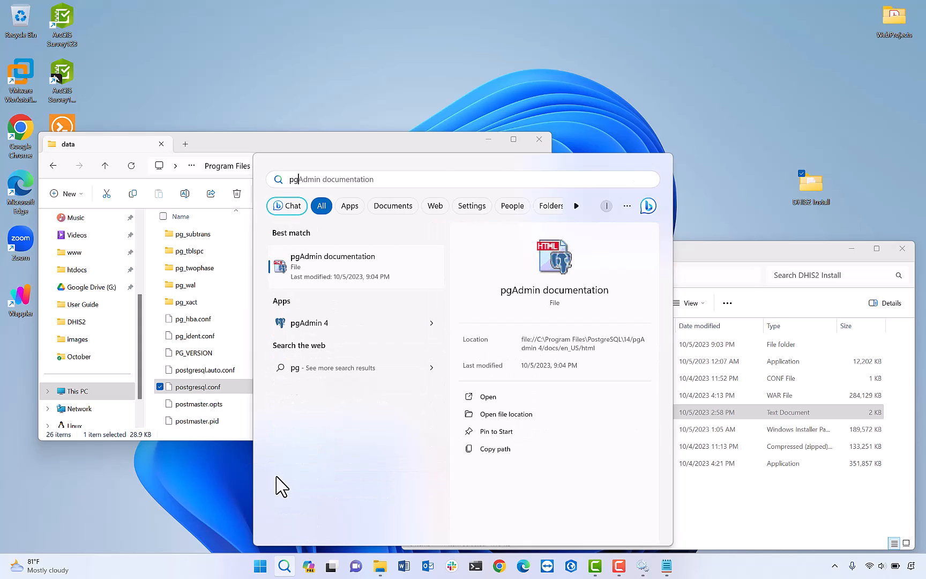
{"action": "left_click", "coordinate": [320, 324]}
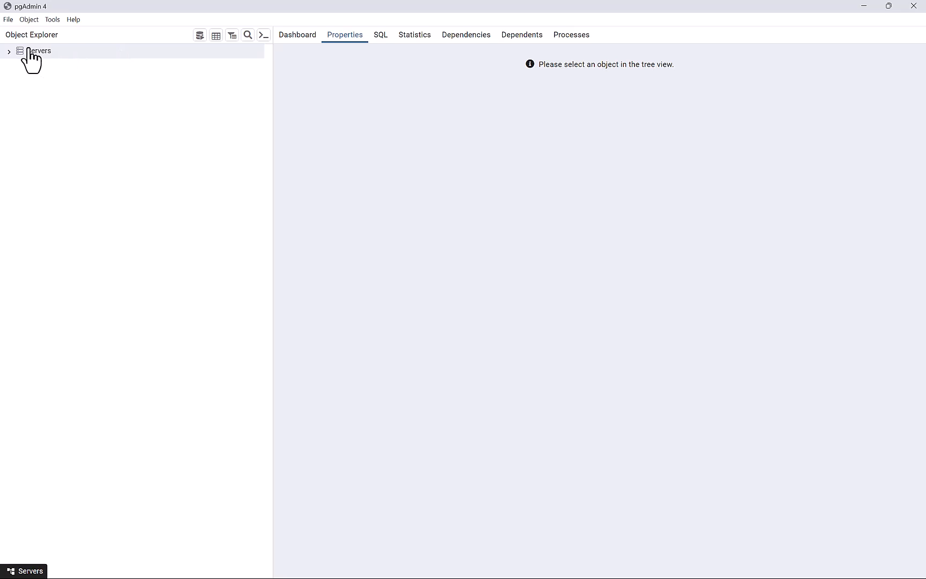
{"action": "left_click", "coordinate": [11, 52]}
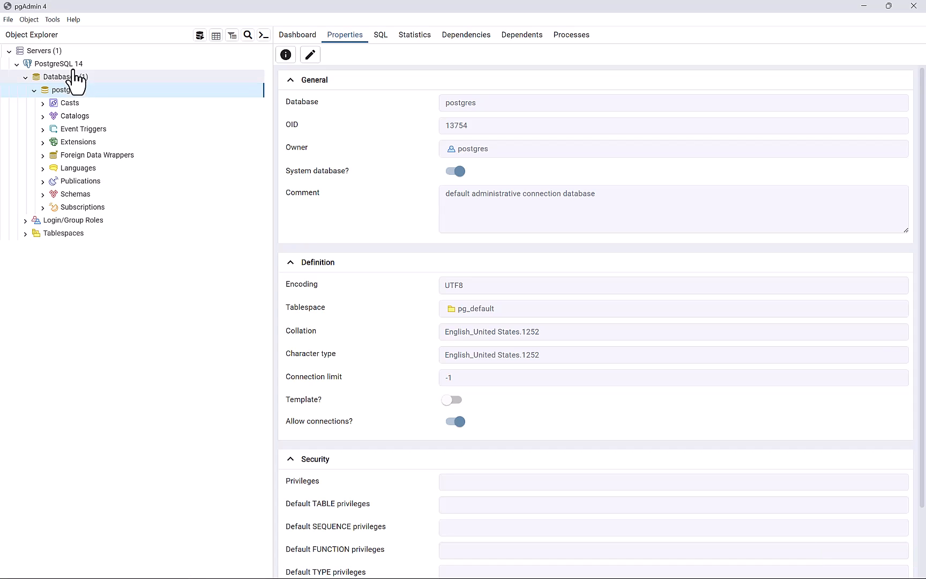
Start a new login/group role under Login/Group Roles and name it dhis2dbadmin.
{"action": "left_click", "coordinate": [24, 220]}
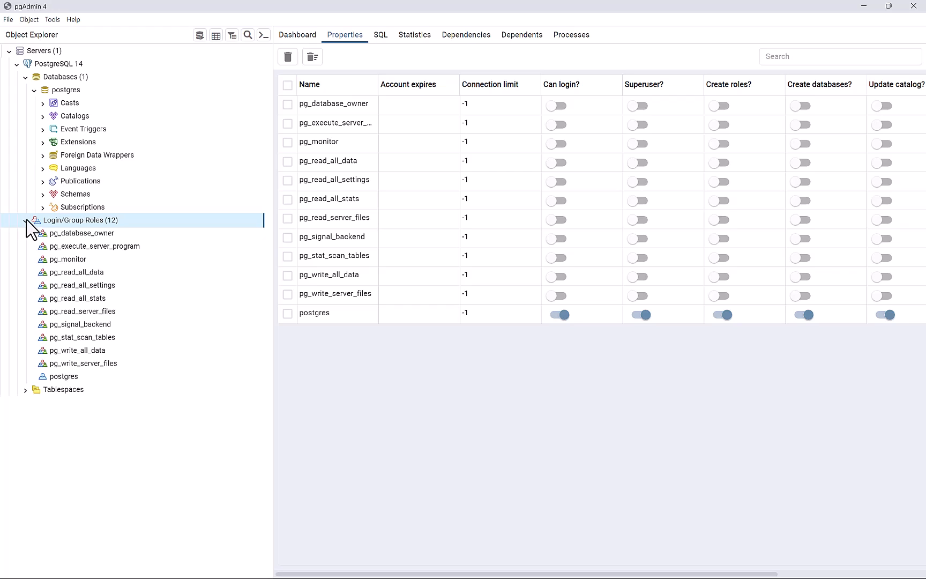
{"action": "right_click", "coordinate": [86, 224]}
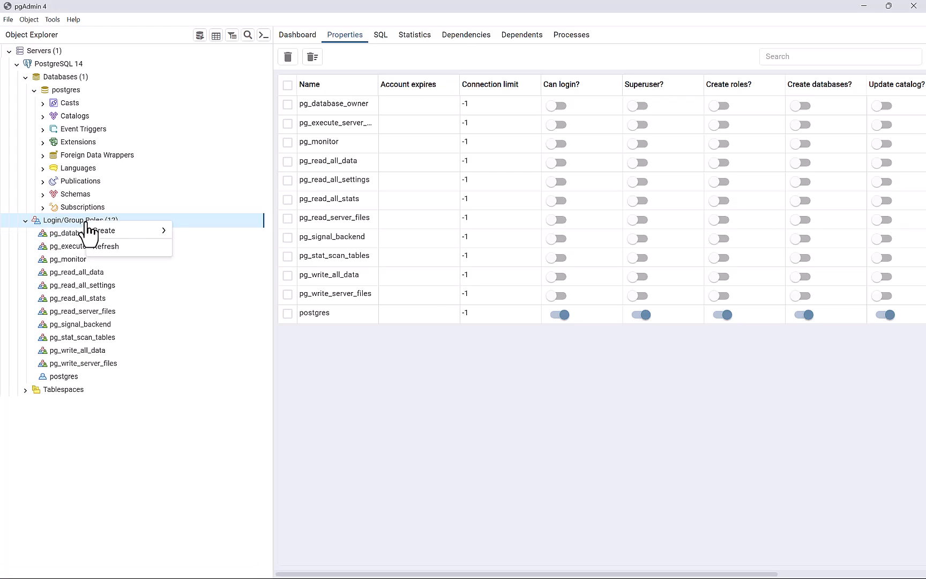
{"action": "mouse_move", "coordinate": [152, 234]}
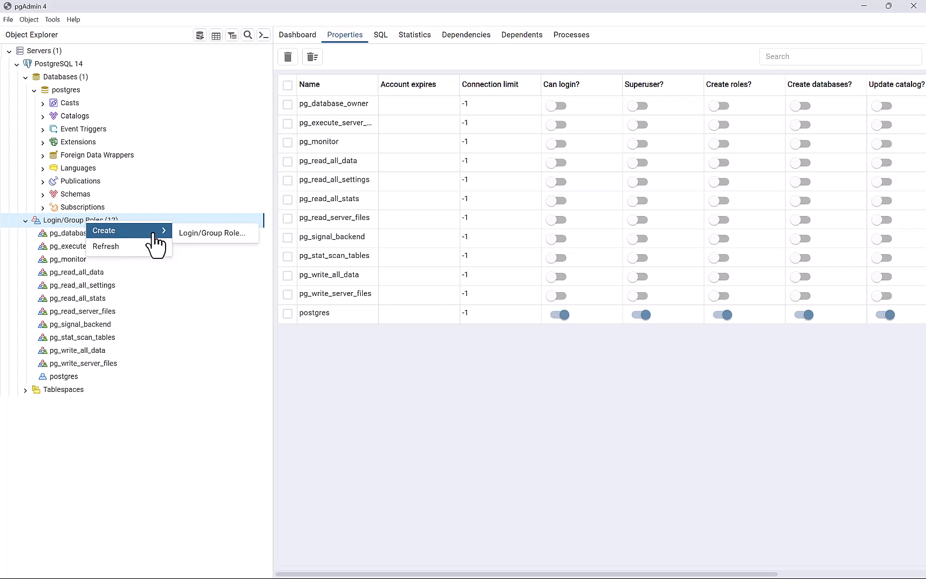
{"action": "left_click", "coordinate": [192, 235]}
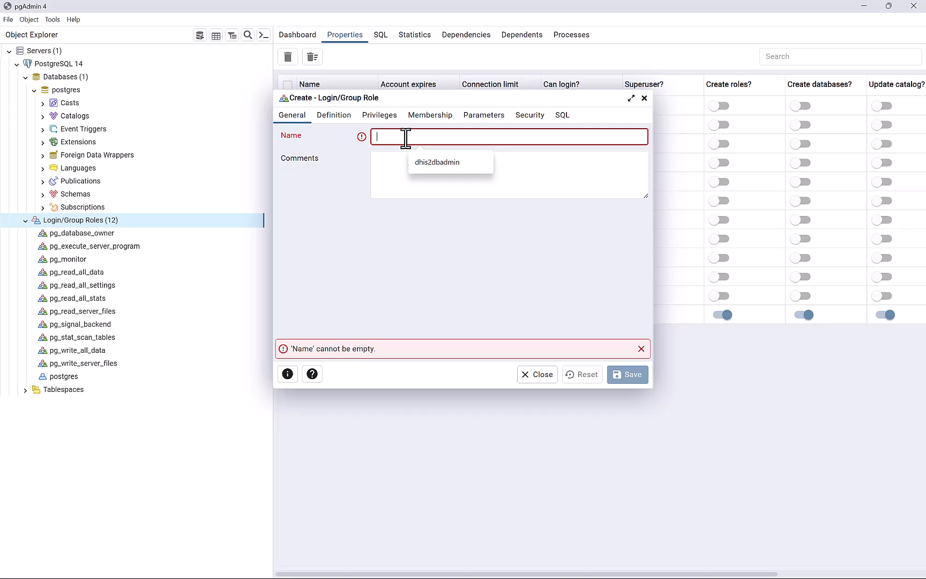
{"action": "type", "text": "dhis2dbadmin"}
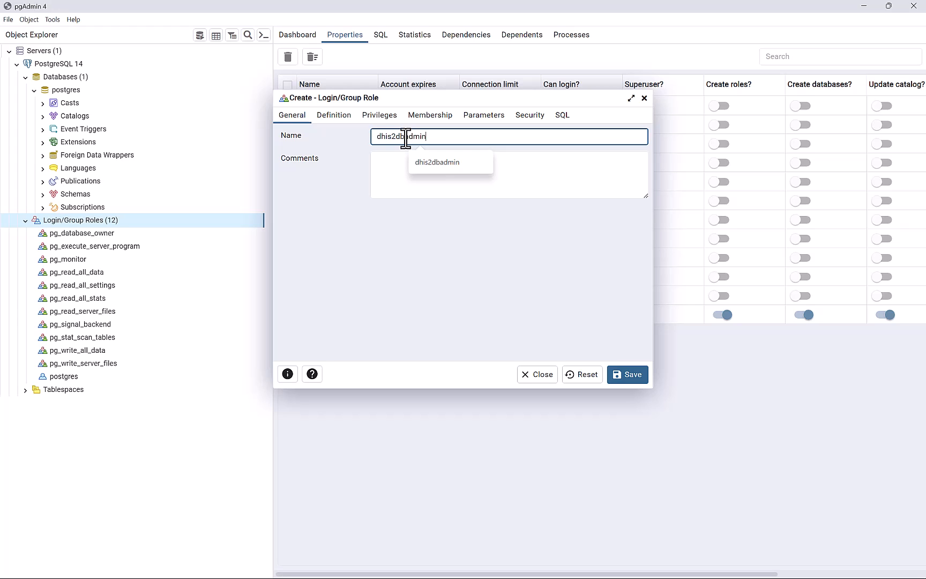
Turn on login, superuser, create roles and create databases, enter a password, and save.
{"action": "left_click", "coordinate": [372, 115]}
{"action": "left_click", "coordinate": [383, 136]}
{"action": "left_click", "coordinate": [384, 157]}
{"action": "left_click", "coordinate": [384, 179]}
{"action": "left_click", "coordinate": [383, 201]}
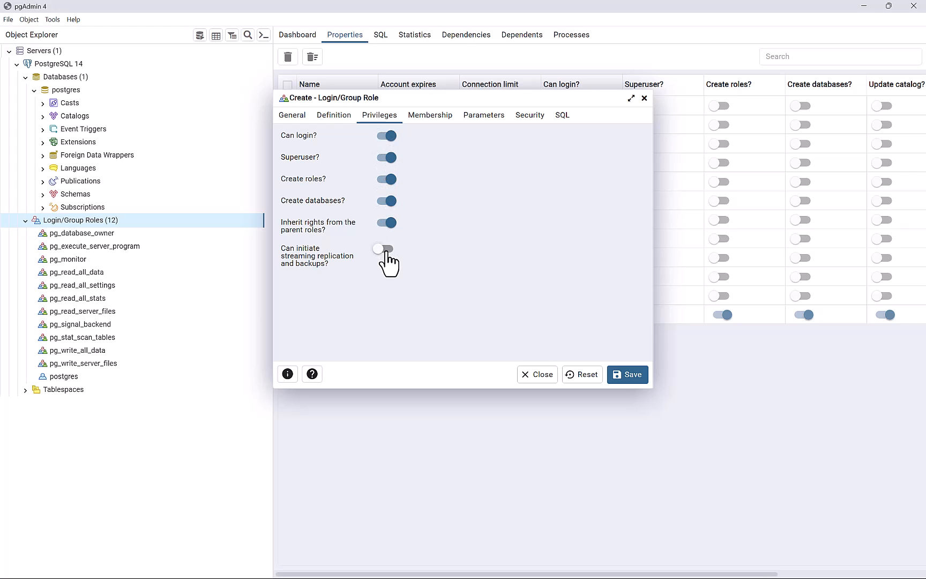
{"action": "left_click", "coordinate": [327, 118]}
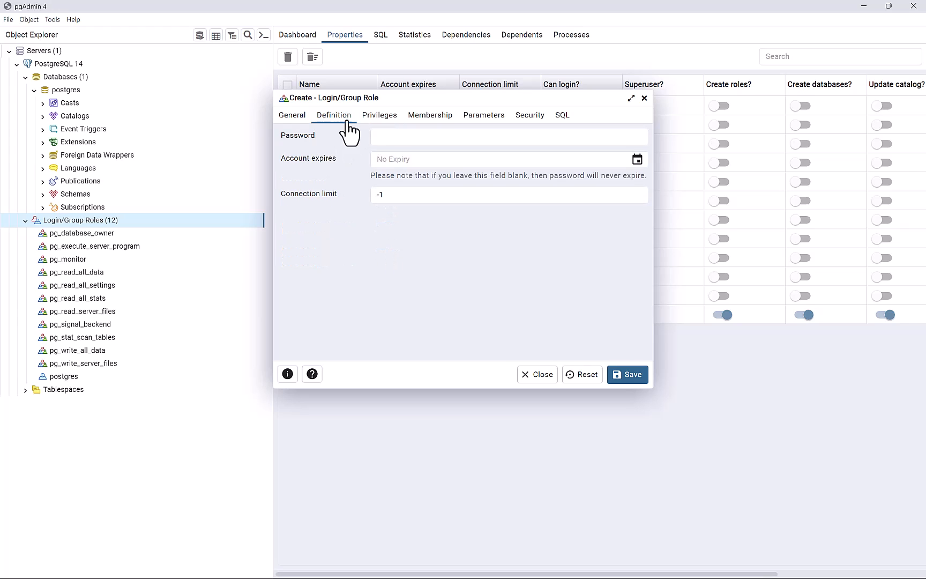
{"action": "left_click", "coordinate": [390, 137]}
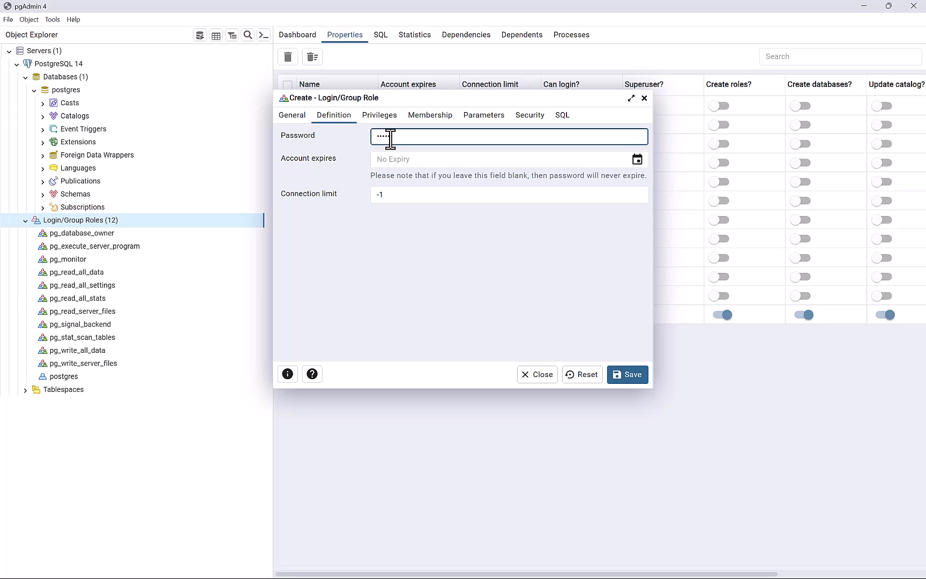
{"action": "left_click", "coordinate": [627, 379]}
{"action": "left_click", "coordinate": [626, 375]}
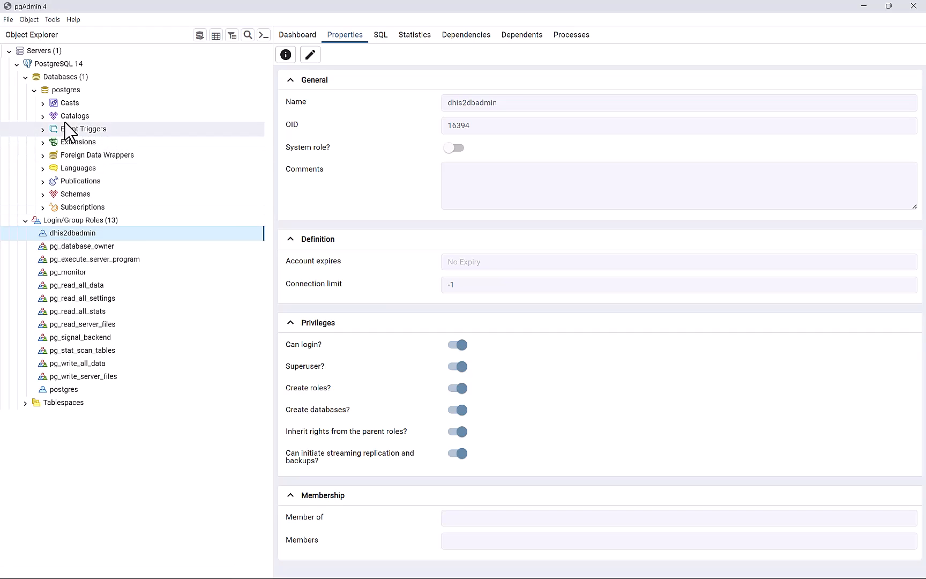
Add a new database named dhis2db, set its owner to dhis2dbadmin, and save it.
{"action": "left_click", "coordinate": [84, 77]}
{"action": "right_click", "coordinate": [84, 79]}
{"action": "mouse_move", "coordinate": [153, 88]}
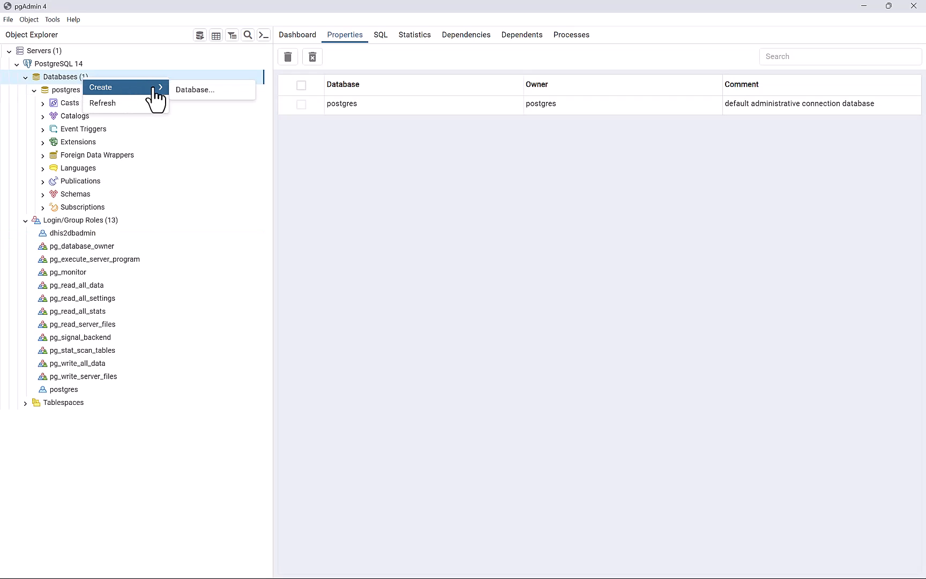
{"action": "left_click", "coordinate": [201, 89]}
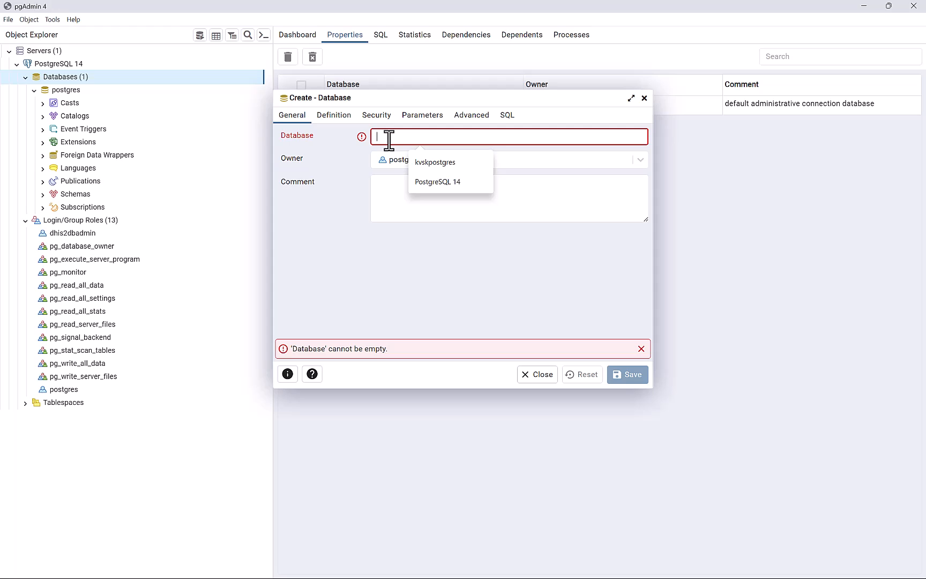
{"action": "type", "text": "dh"}
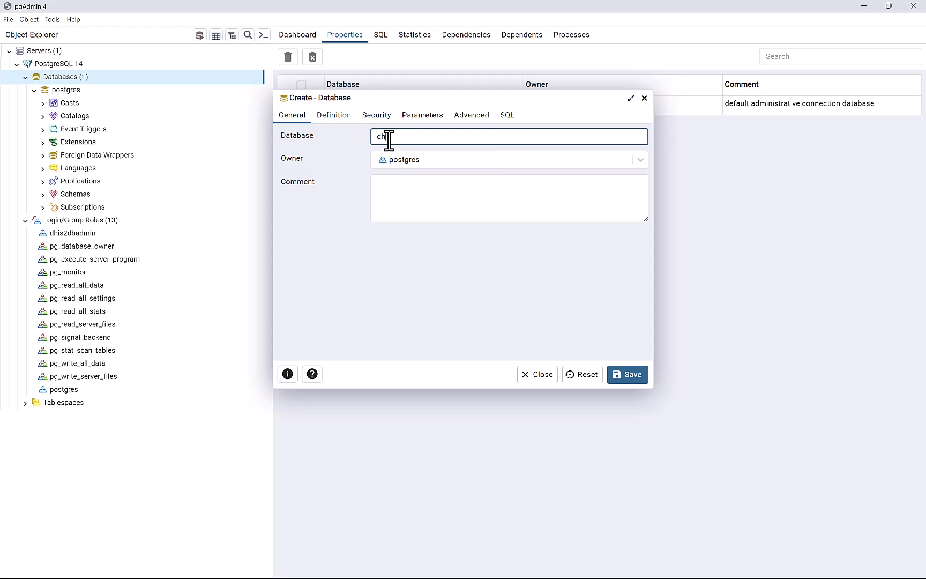
{"action": "type", "text": "is2db"}
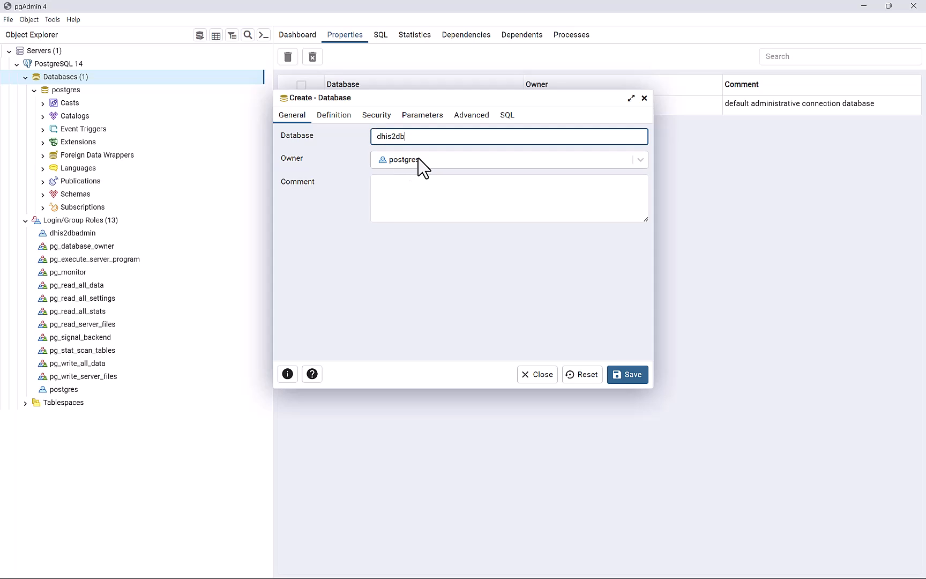
{"action": "left_click", "coordinate": [421, 161]}
{"action": "scroll", "coordinate": [423, 289], "scroll_direction": "down", "scroll_amount": 3}
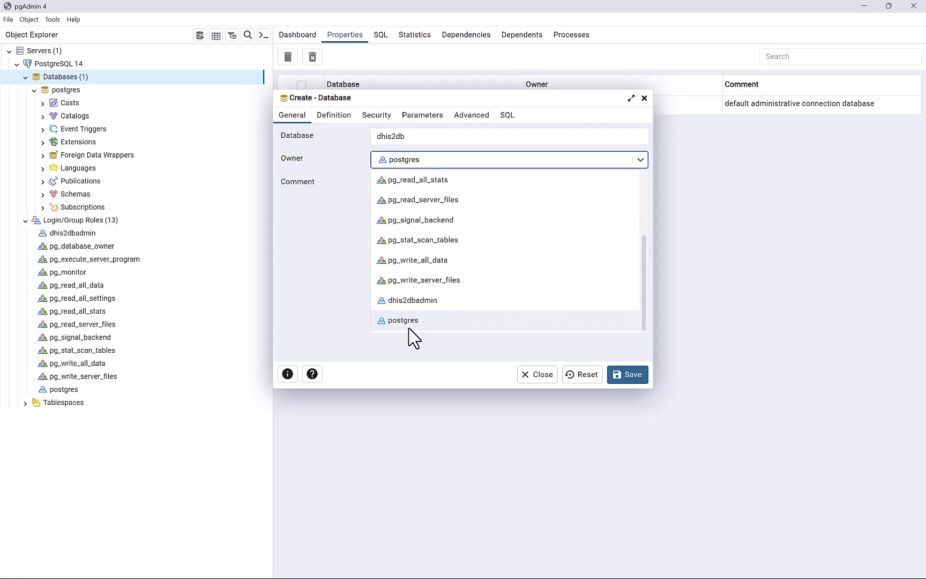
{"action": "left_click", "coordinate": [417, 301]}
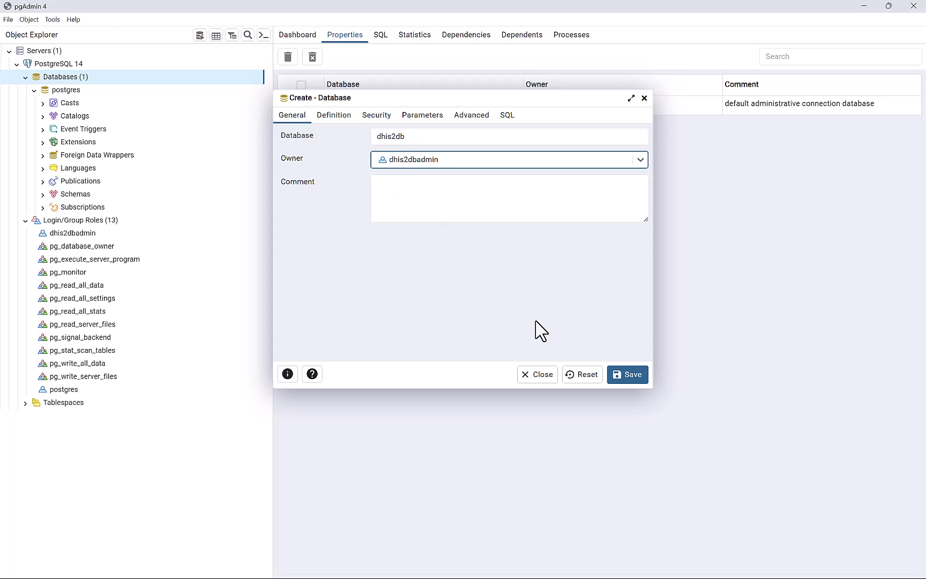
{"action": "left_click", "coordinate": [622, 376]}
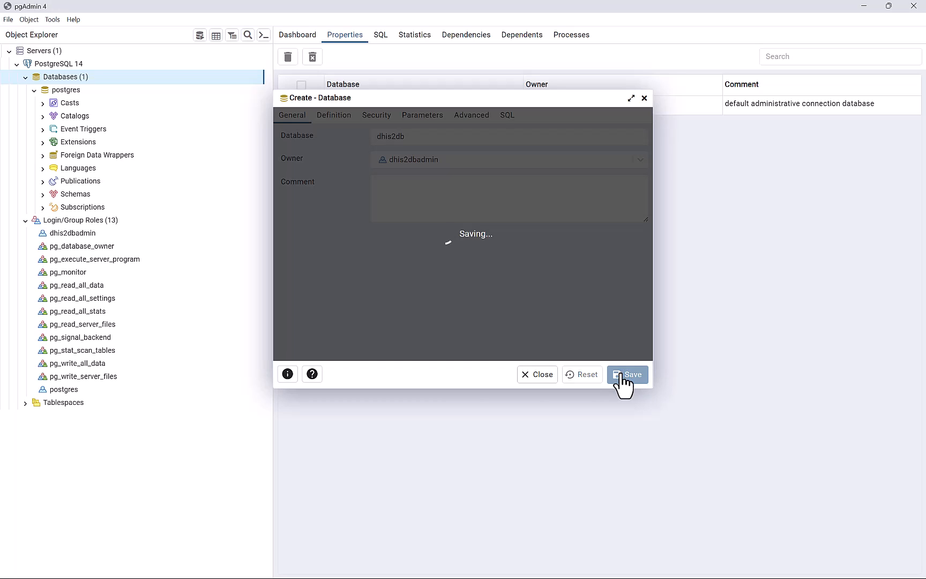
Refresh PostgreSQL 14, expand dhis2db > Schemas > public, and show dhis2db's properties.
{"action": "right_click", "coordinate": [48, 65]}
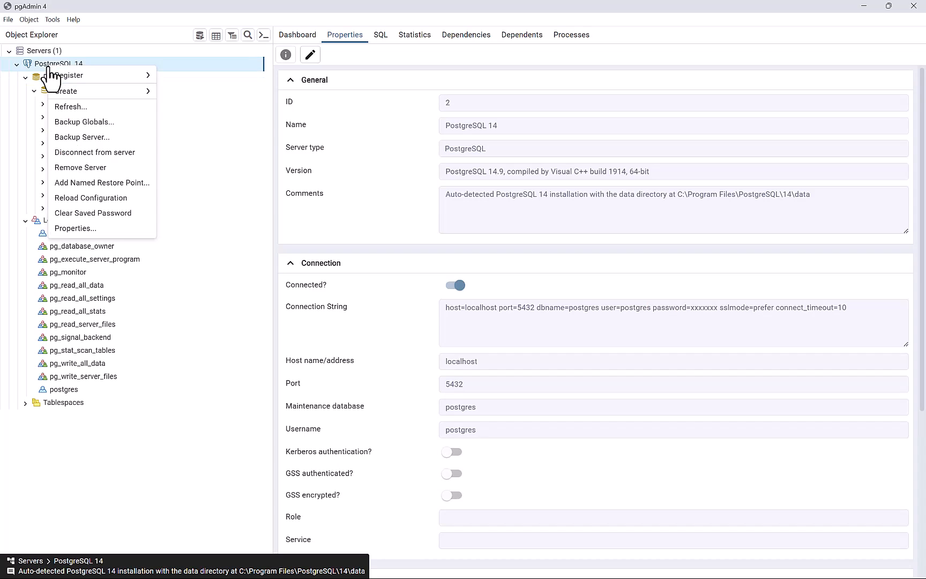
{"action": "left_click", "coordinate": [84, 108]}
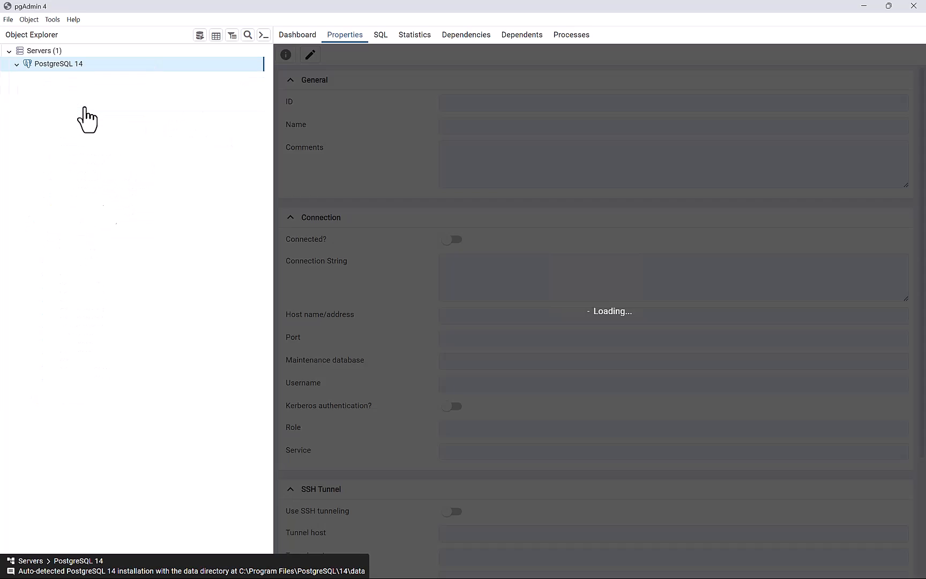
{"action": "left_click", "coordinate": [63, 91]}
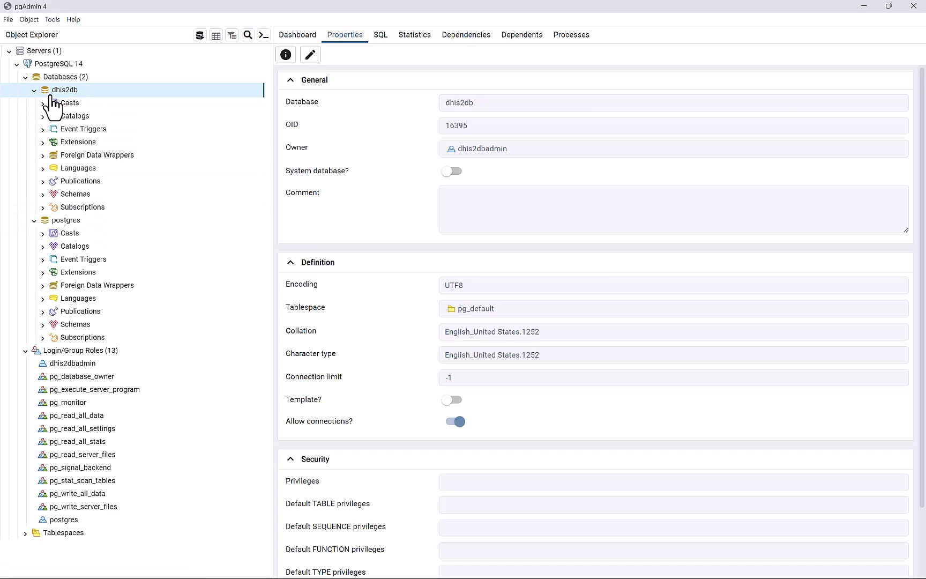
{"action": "left_click", "coordinate": [43, 194]}
{"action": "left_click", "coordinate": [51, 206]}
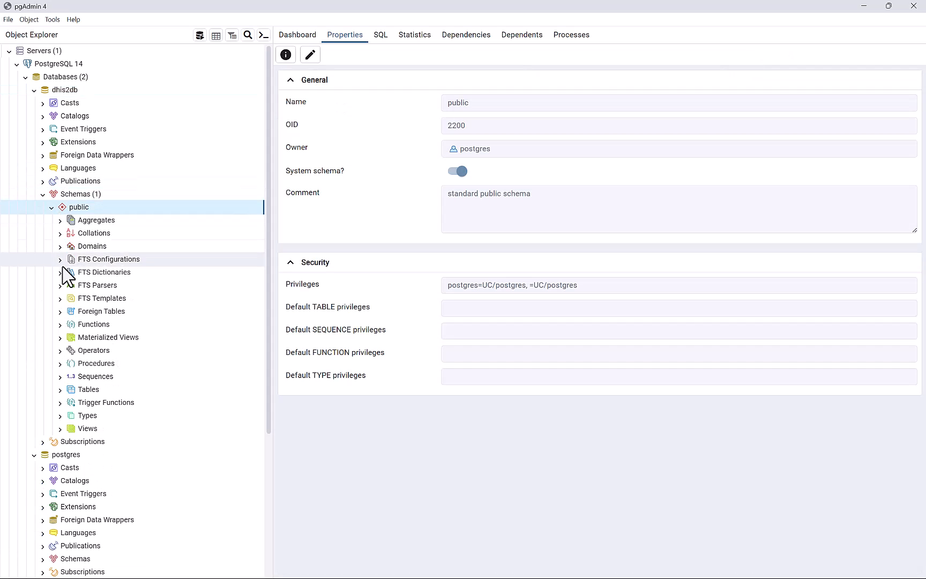
{"action": "left_click", "coordinate": [60, 389]}
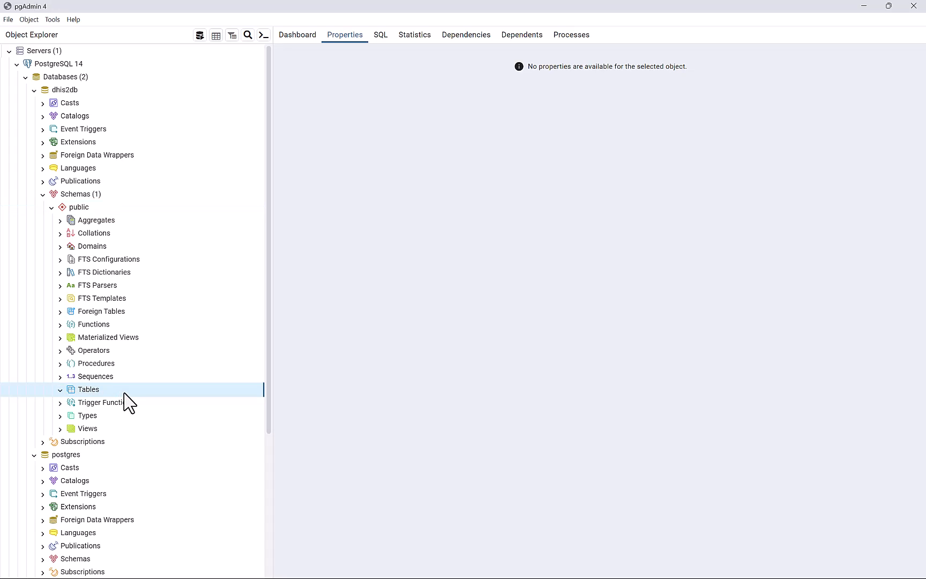
{"action": "left_click", "coordinate": [66, 91]}
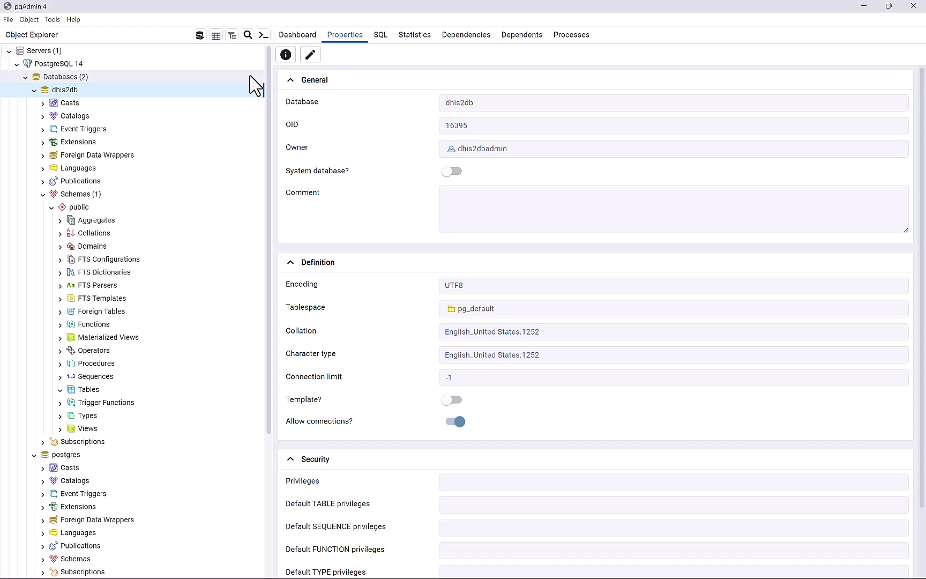
{"action": "mouse_move", "coordinate": [91, 91]}
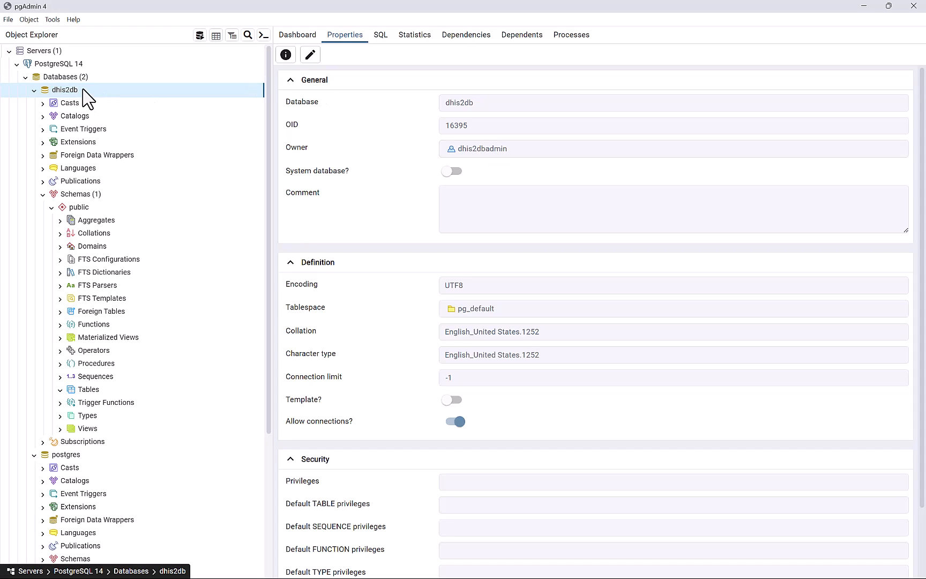
Create the postgis extension on the dhis2db database.
{"action": "right_click", "coordinate": [84, 90]}
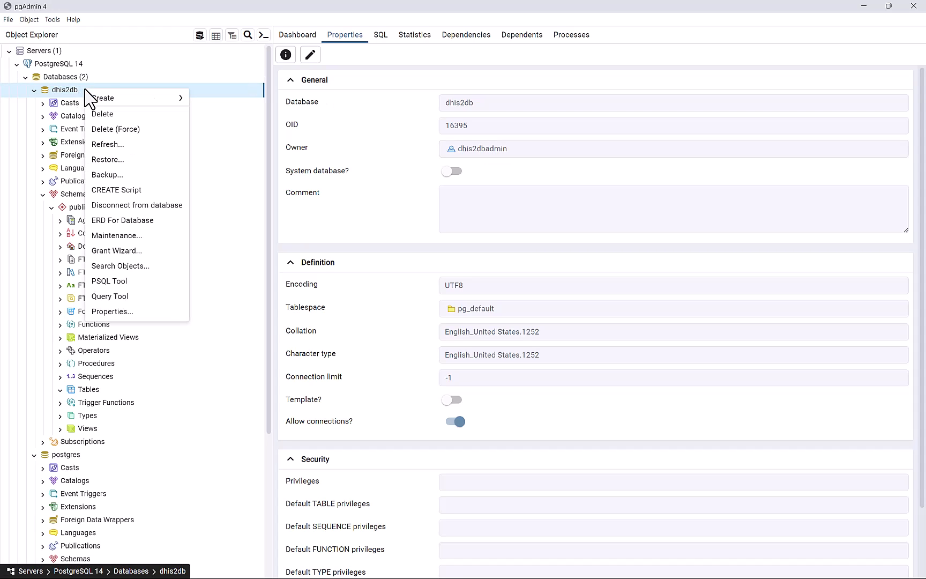
{"action": "mouse_move", "coordinate": [140, 98]}
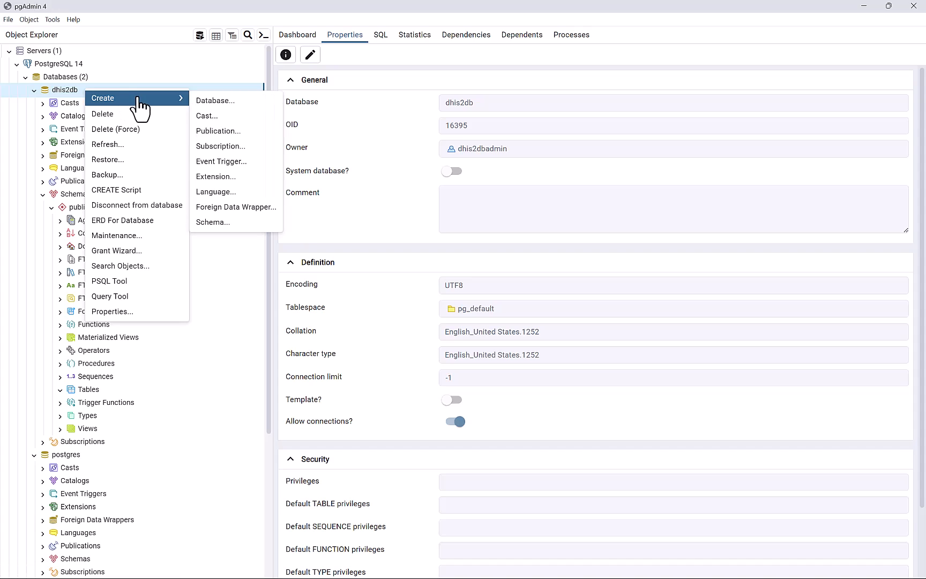
{"action": "left_click", "coordinate": [213, 178]}
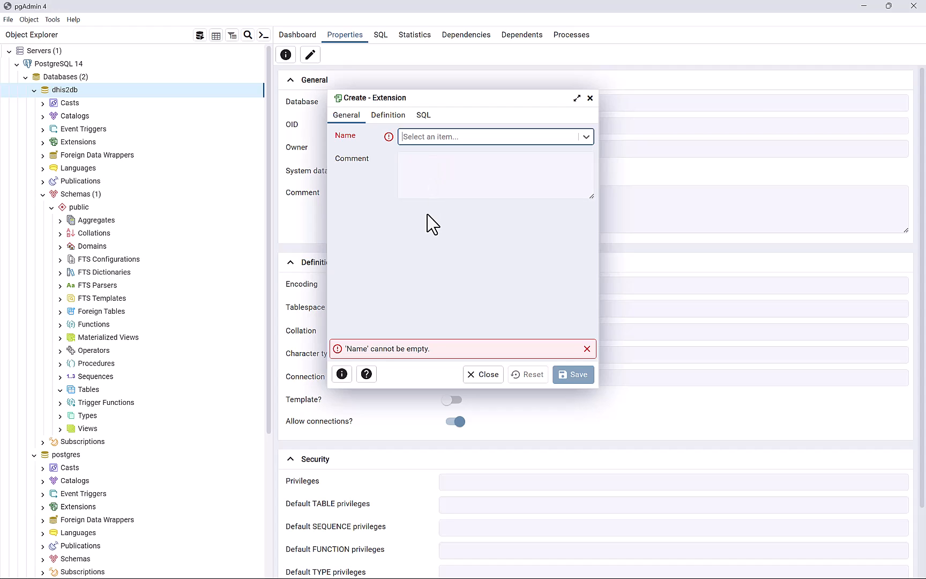
{"action": "left_click", "coordinate": [523, 140]}
{"action": "type", "text": "post"}
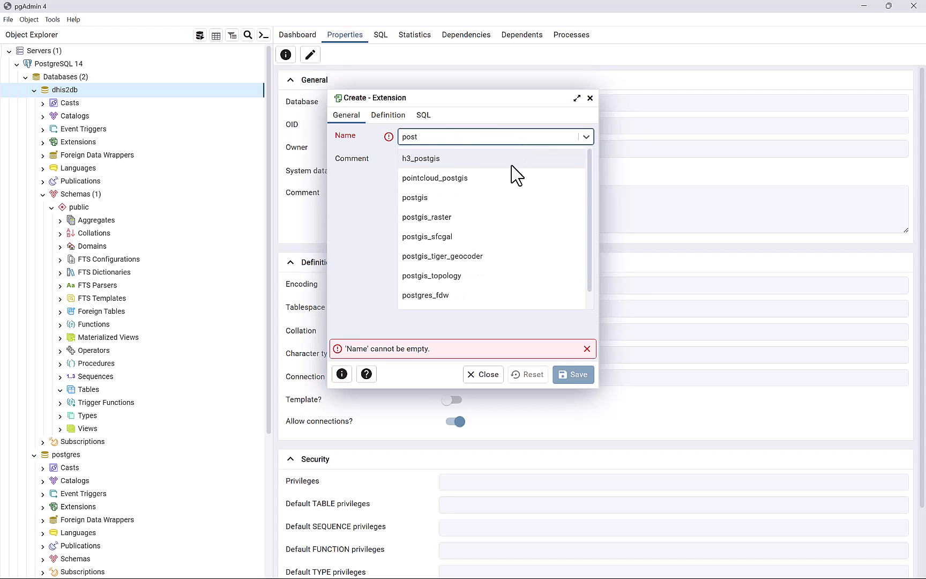
{"action": "left_click", "coordinate": [454, 202]}
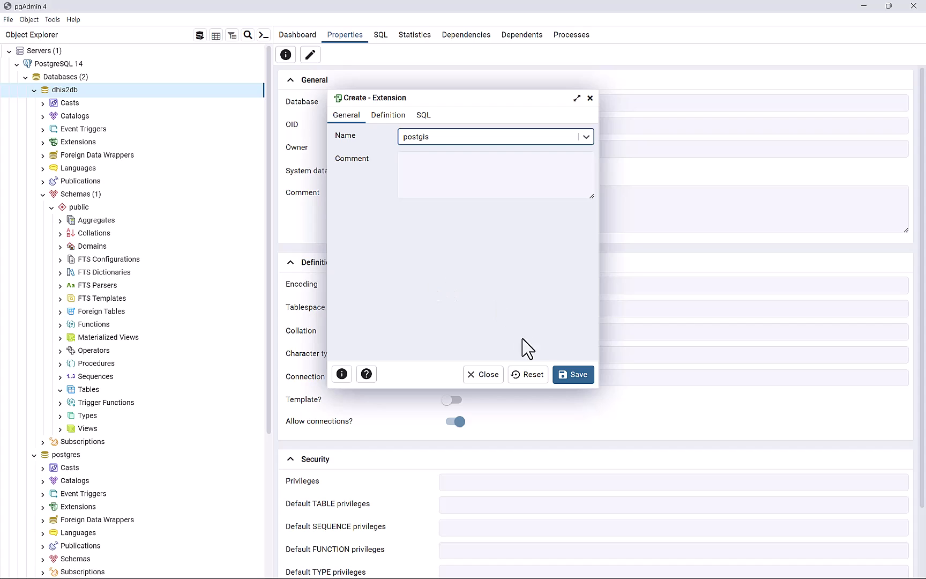
{"action": "left_click", "coordinate": [571, 376]}
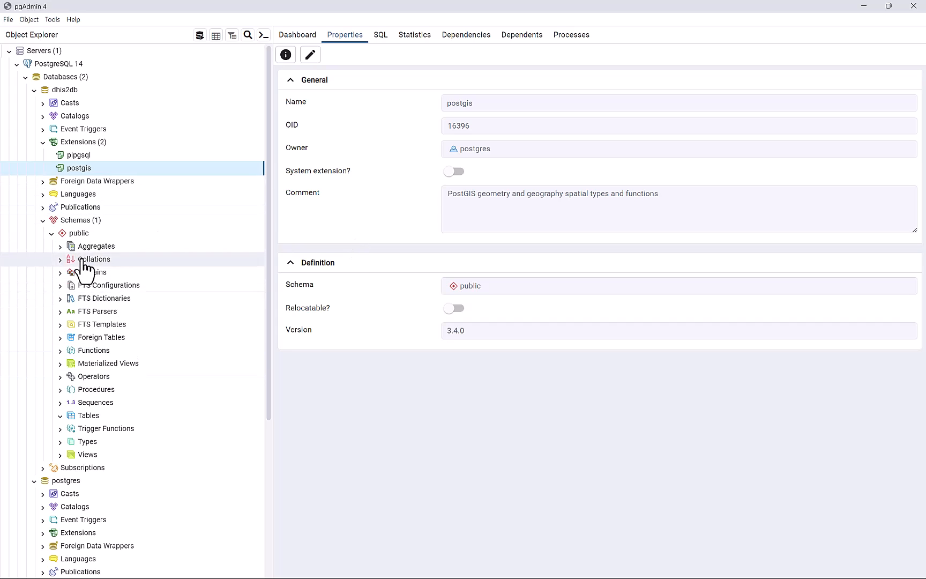
Refresh the public schema's Tables so spatial_ref_sys appears.
{"action": "left_click", "coordinate": [84, 415]}
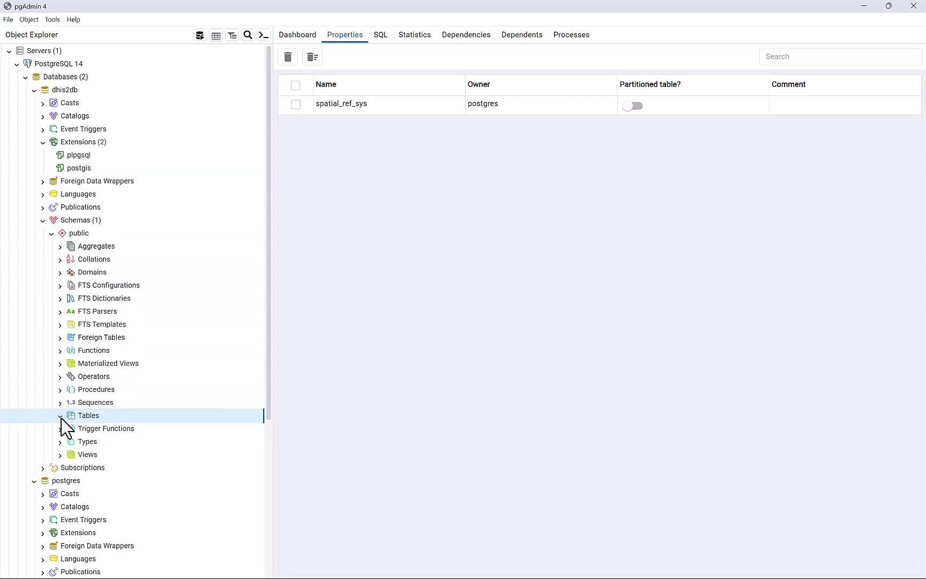
{"action": "right_click", "coordinate": [95, 414]}
{"action": "left_click", "coordinate": [121, 436]}
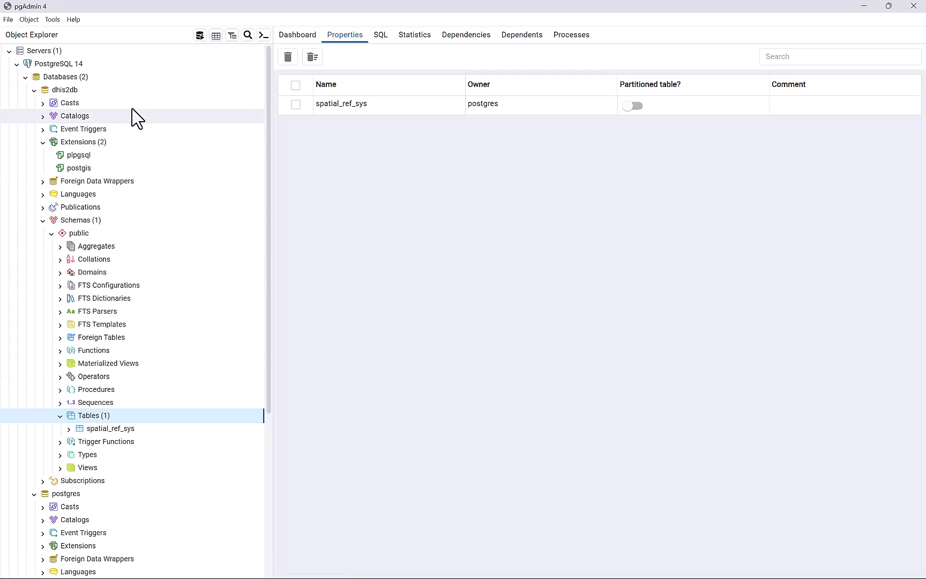
{"action": "scroll", "coordinate": [62, 440], "scroll_direction": "down", "scroll_amount": 5}
{"action": "scroll", "coordinate": [62, 438], "scroll_direction": "up", "scroll_amount": 5}
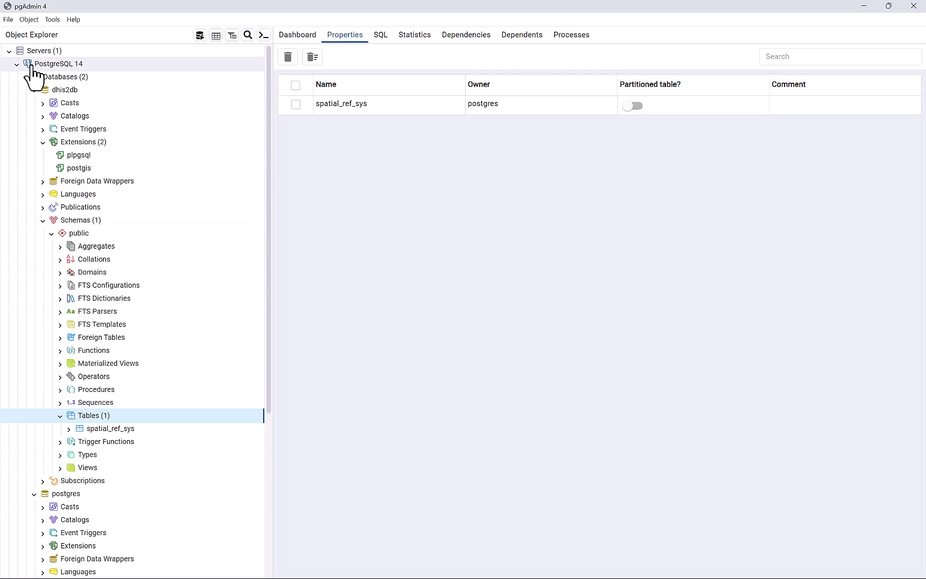
Launch the openlogic-openjdk installer from the DHIS2 Install folder and allow it to run.
{"action": "left_click", "coordinate": [860, 7]}
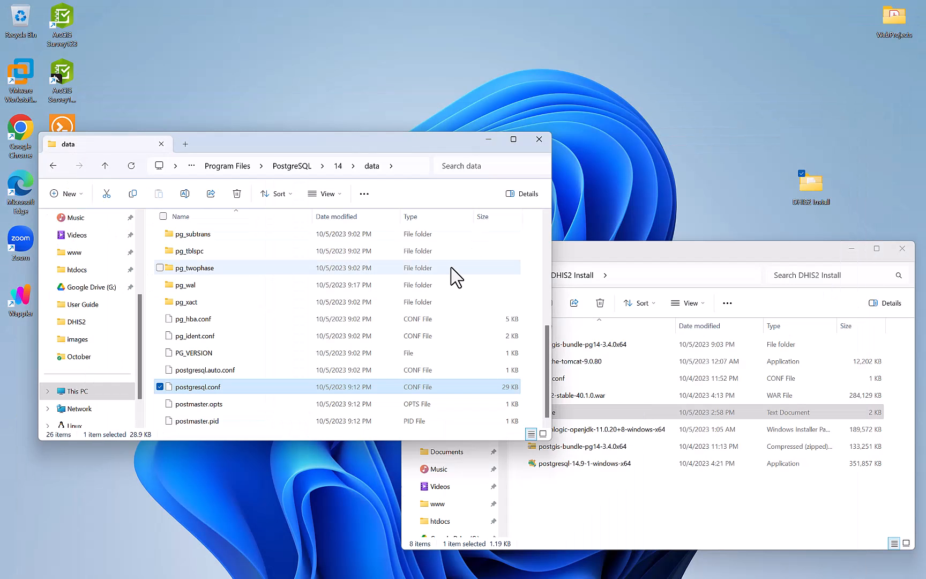
{"action": "double_click", "coordinate": [718, 260]}
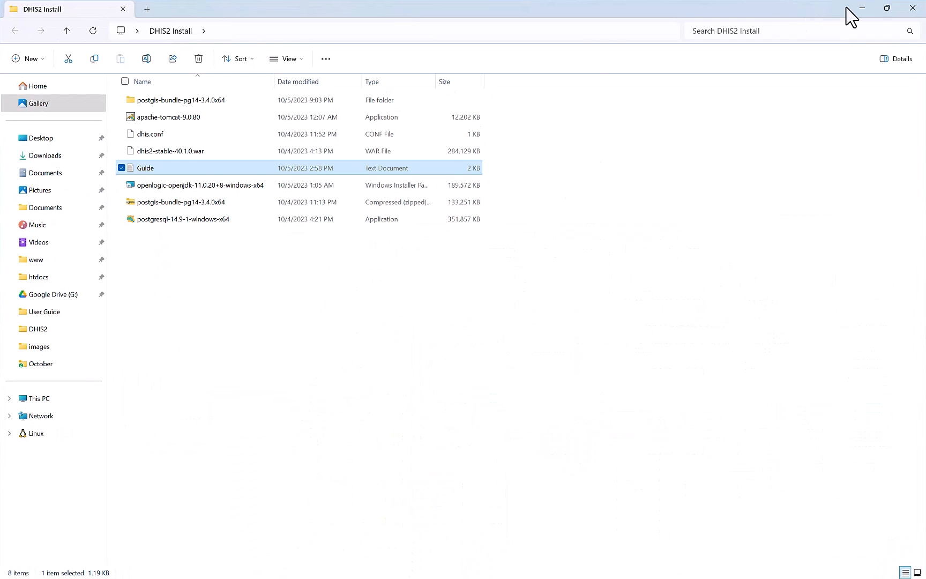
{"action": "left_click", "coordinate": [408, 315]}
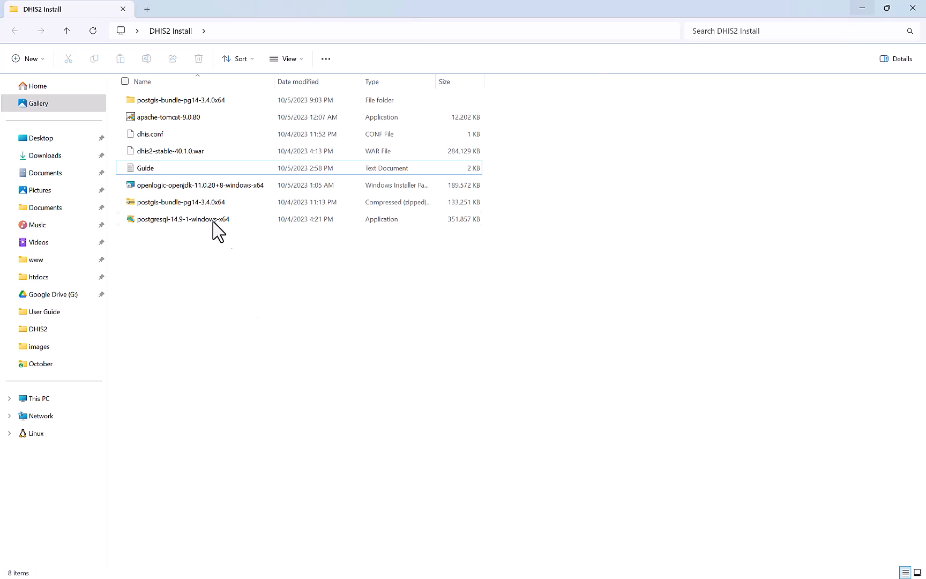
{"action": "double_click", "coordinate": [169, 185]}
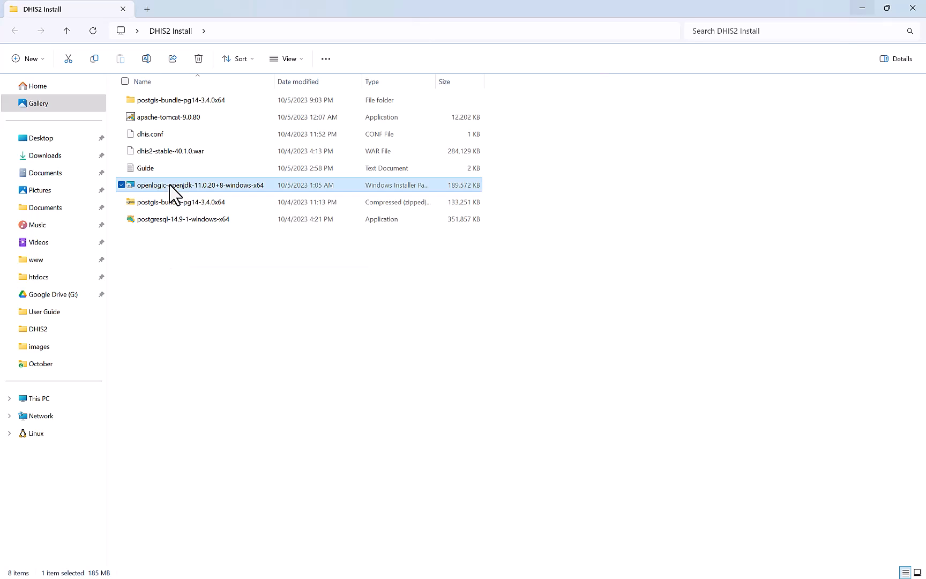
{"action": "left_click", "coordinate": [488, 308]}
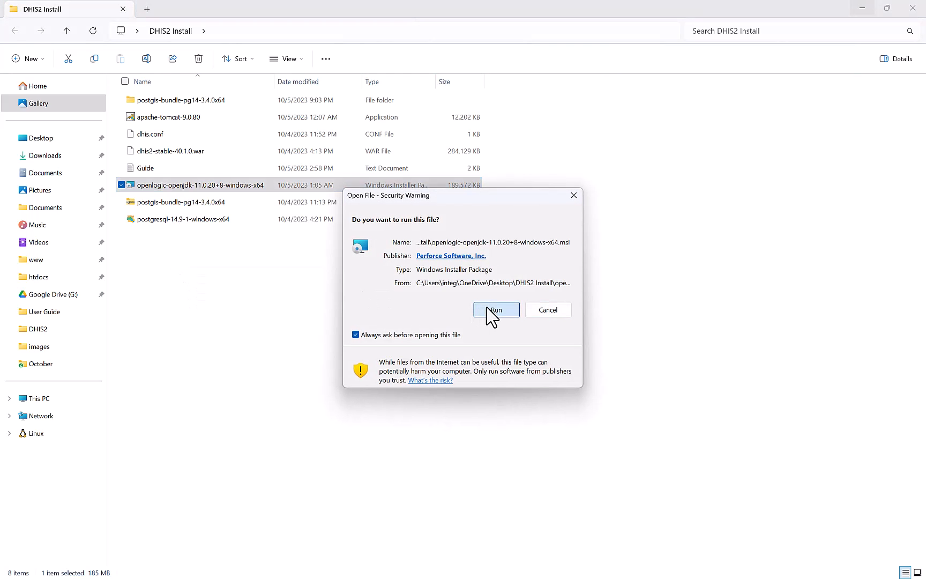
Accept the license, enable the JAVA_HOME and JavaSoft registry keys features, and complete the installation.
{"action": "left_click", "coordinate": [523, 384]}
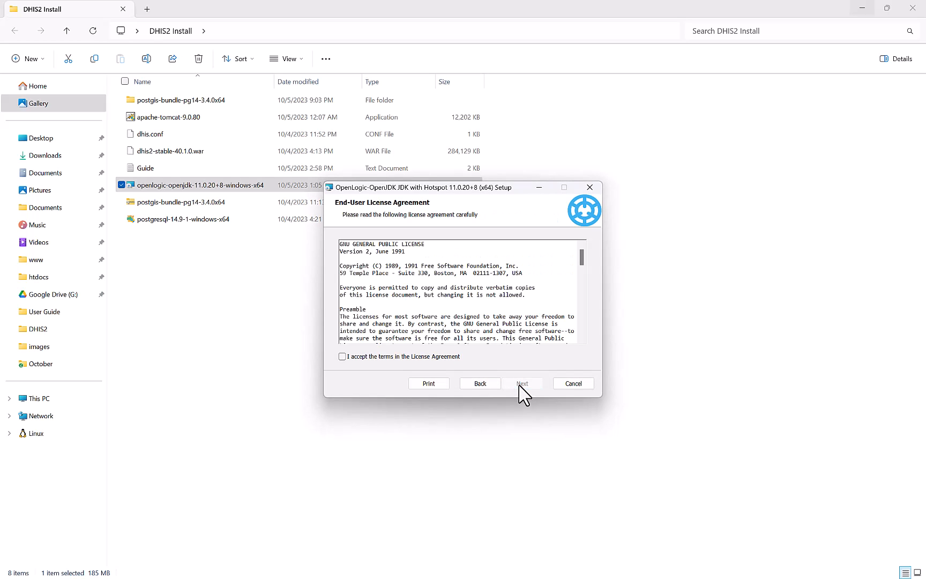
{"action": "left_click", "coordinate": [415, 358]}
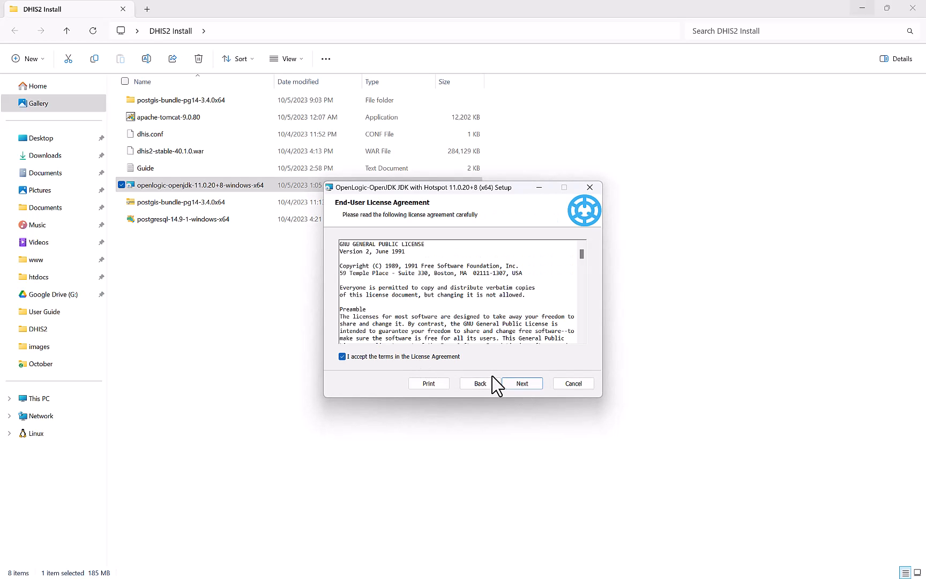
{"action": "left_click", "coordinate": [523, 385]}
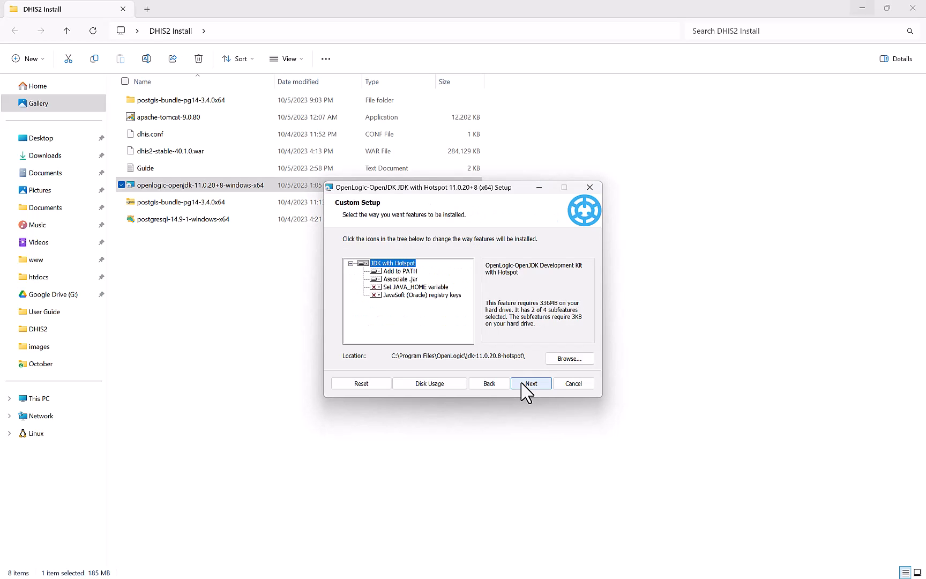
{"action": "left_click", "coordinate": [377, 287]}
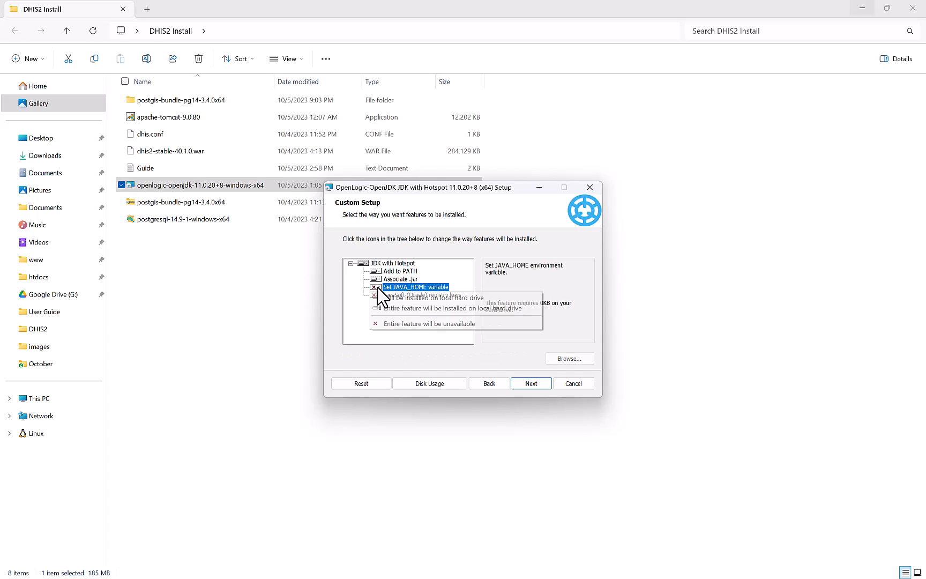
{"action": "left_click", "coordinate": [408, 298]}
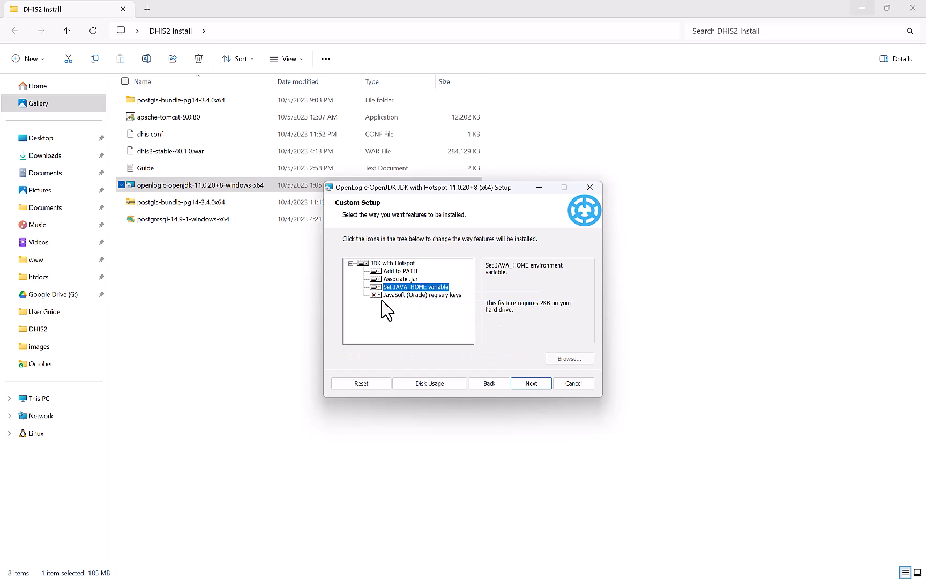
{"action": "left_click", "coordinate": [378, 296]}
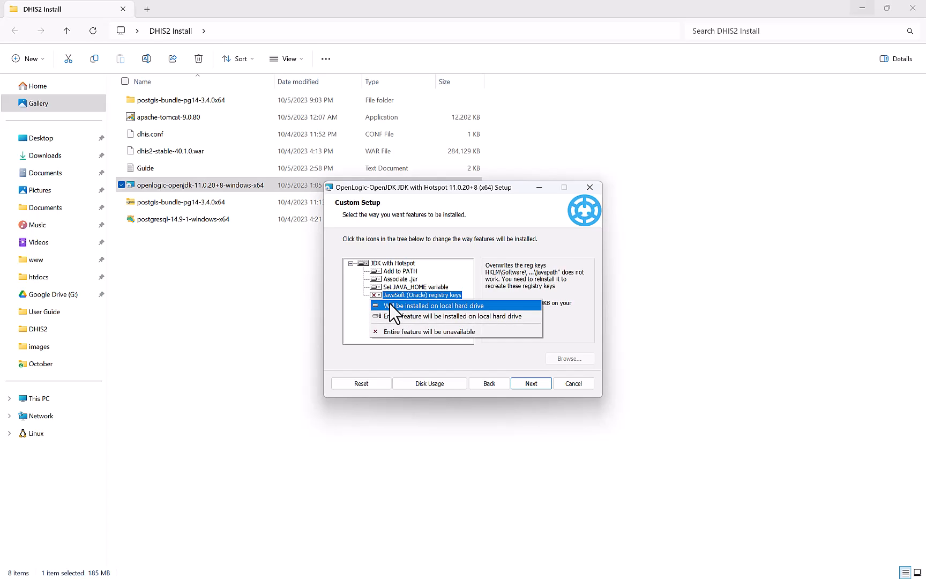
{"action": "left_click", "coordinate": [394, 310]}
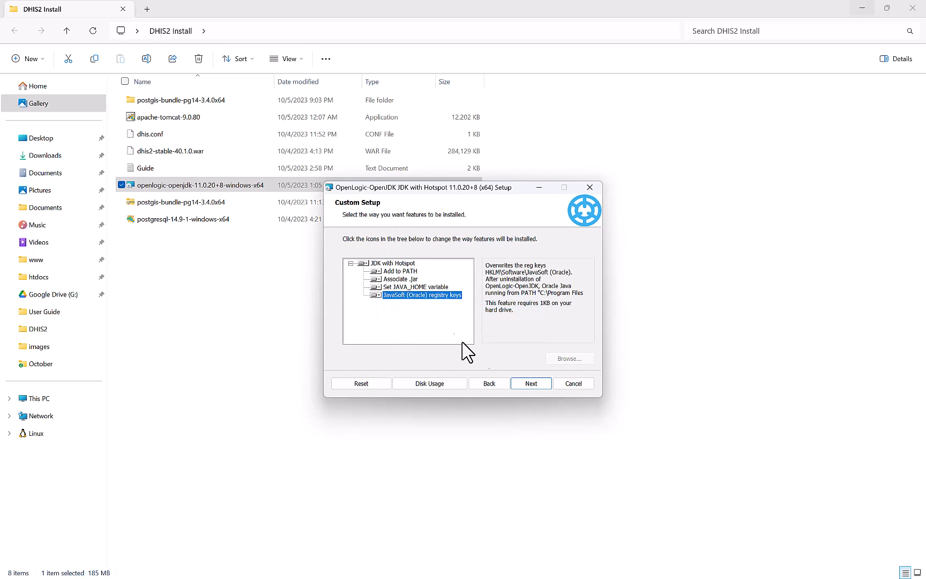
{"action": "left_click", "coordinate": [530, 383]}
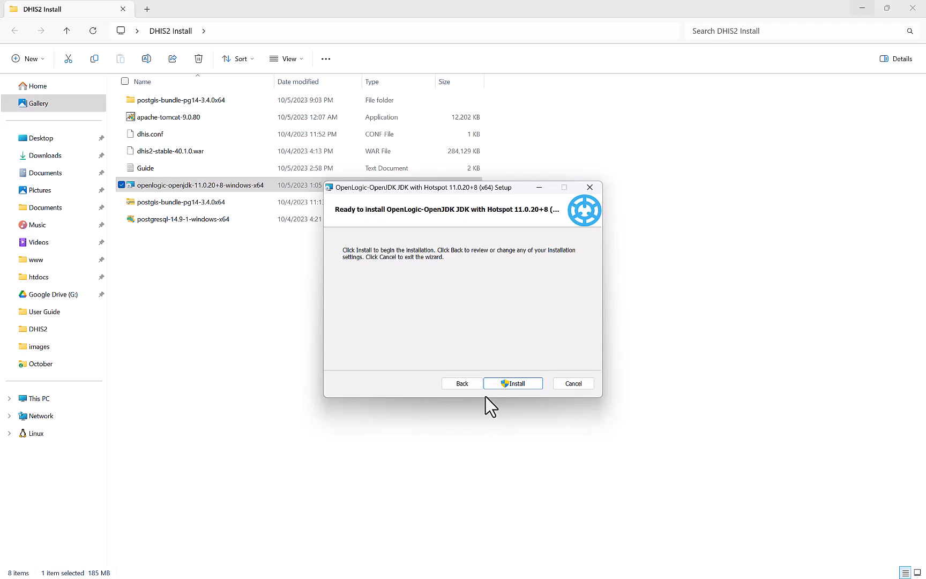
{"action": "left_click", "coordinate": [512, 383]}
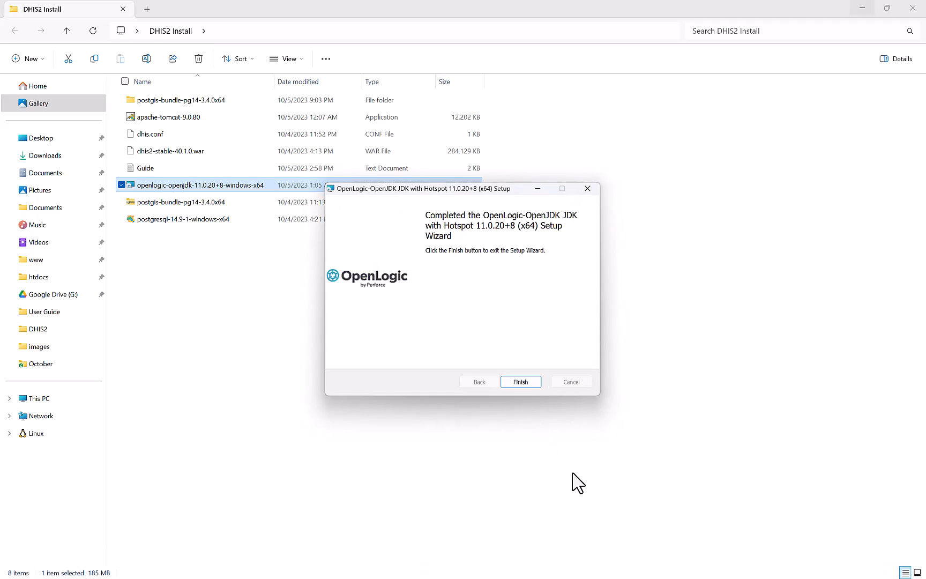
{"action": "left_click", "coordinate": [522, 382]}
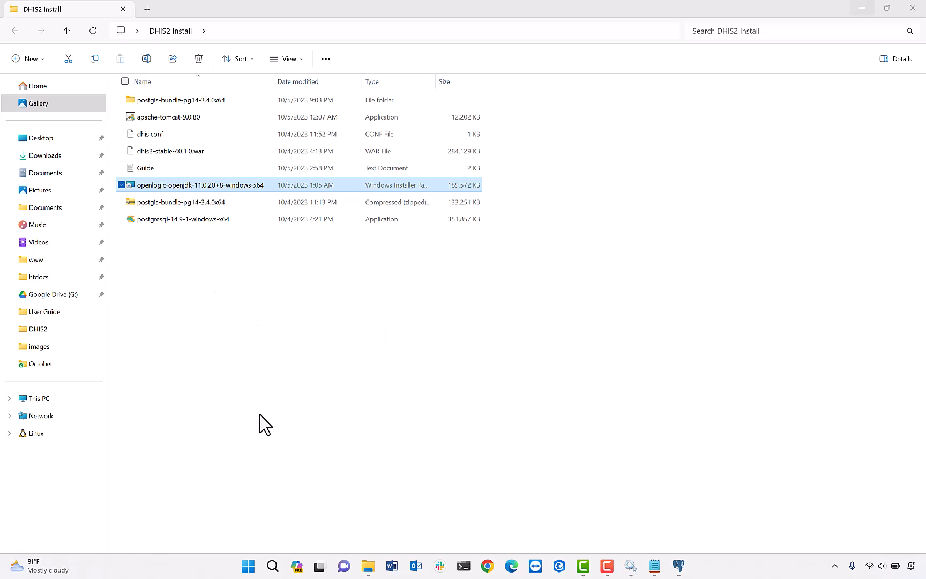
Search 'envir' to reach System Properties and show the Environment Variables.
{"action": "left_click", "coordinate": [268, 563]}
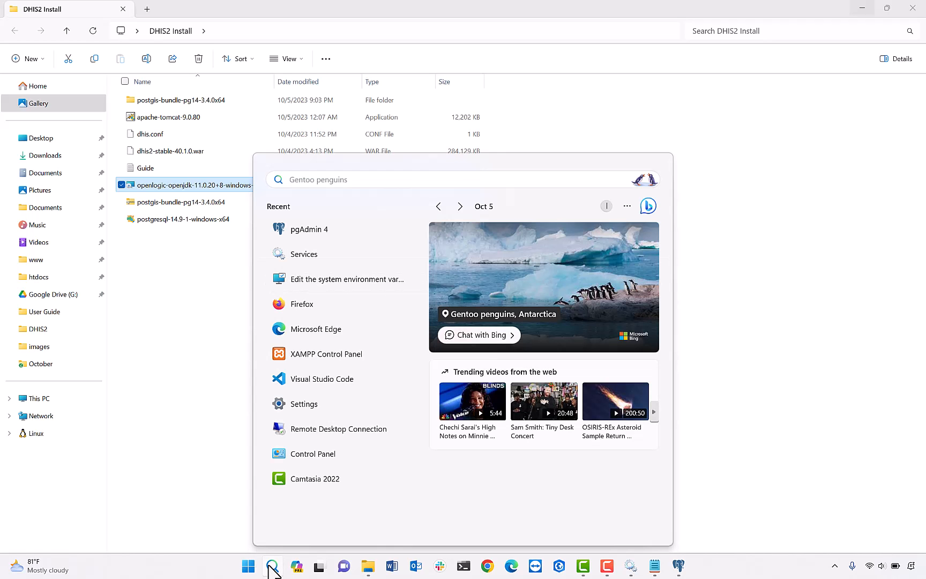
{"action": "type", "text": "en"}
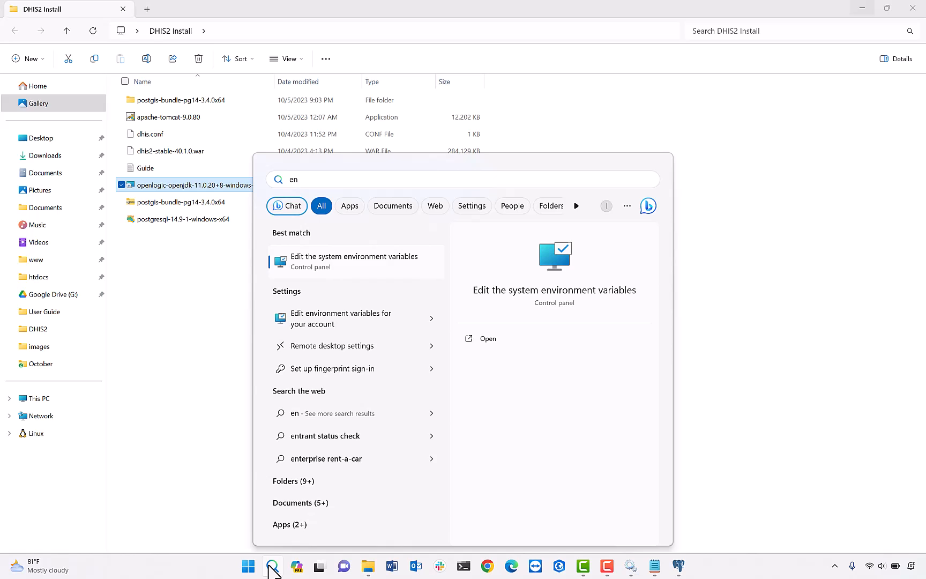
{"action": "type", "text": "vir"}
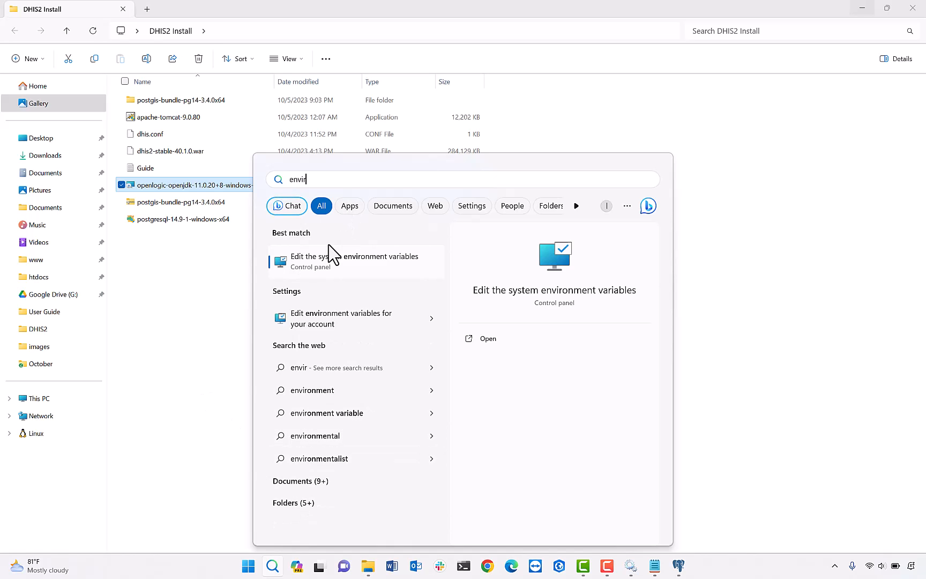
{"action": "left_click", "coordinate": [353, 266]}
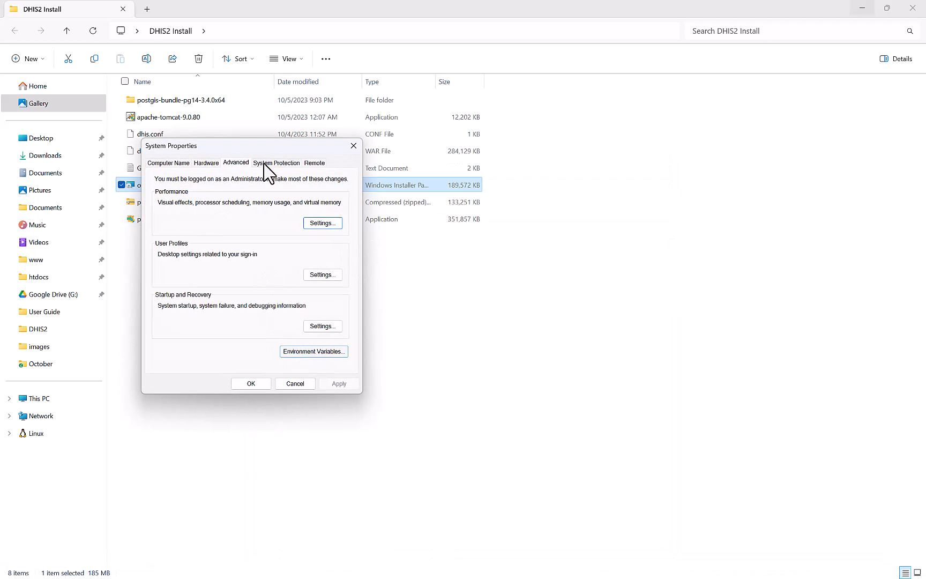
{"action": "left_click", "coordinate": [314, 352]}
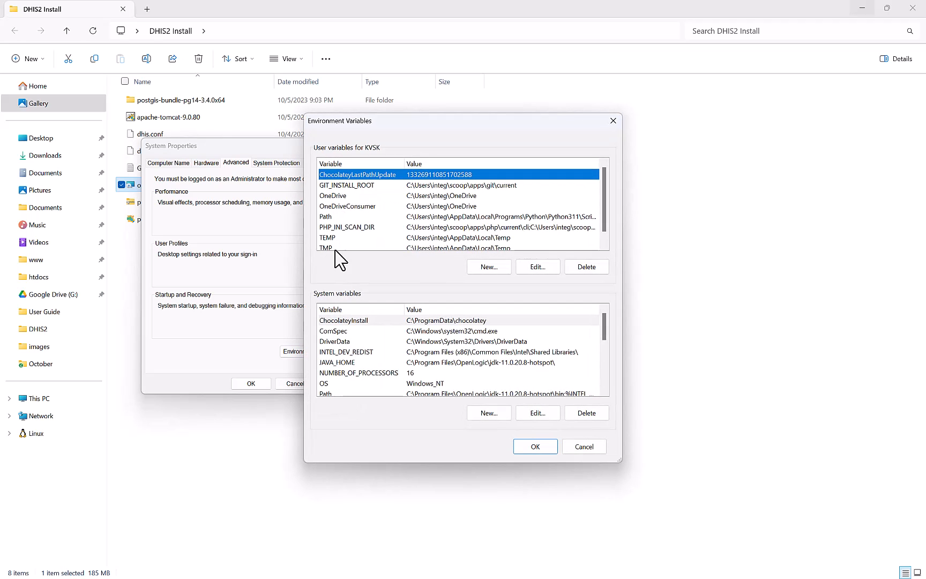
Check that JAVA_HOME and Path point to the jdk-11.0.20.8-hotspot folder and its bin.
{"action": "left_click", "coordinate": [372, 363]}
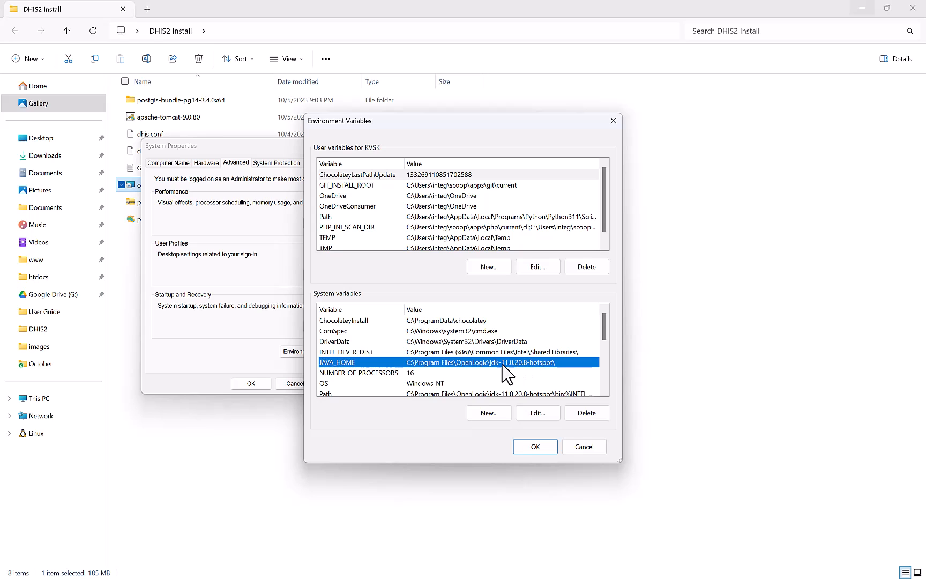
{"action": "scroll", "coordinate": [421, 372], "scroll_direction": "down", "scroll_amount": 1}
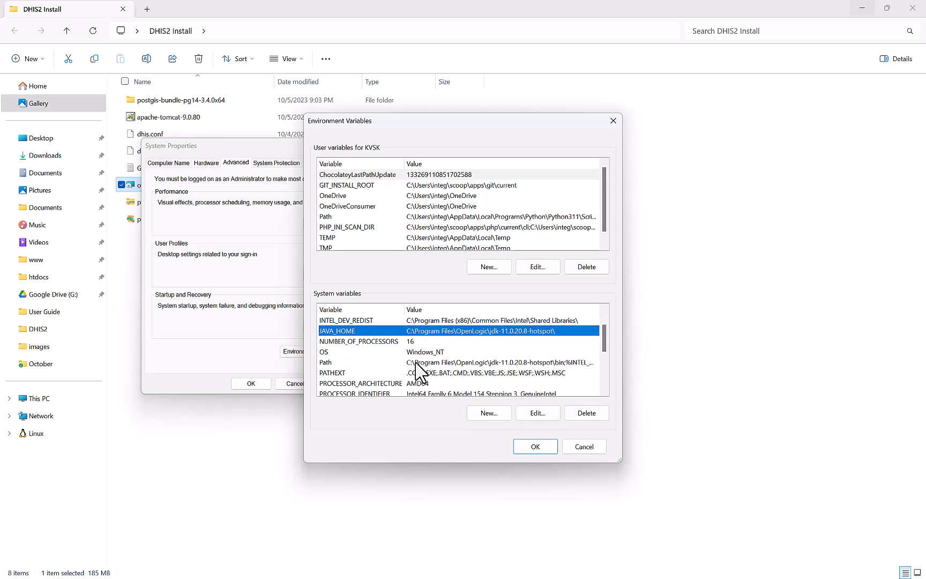
{"action": "left_click", "coordinate": [410, 364]}
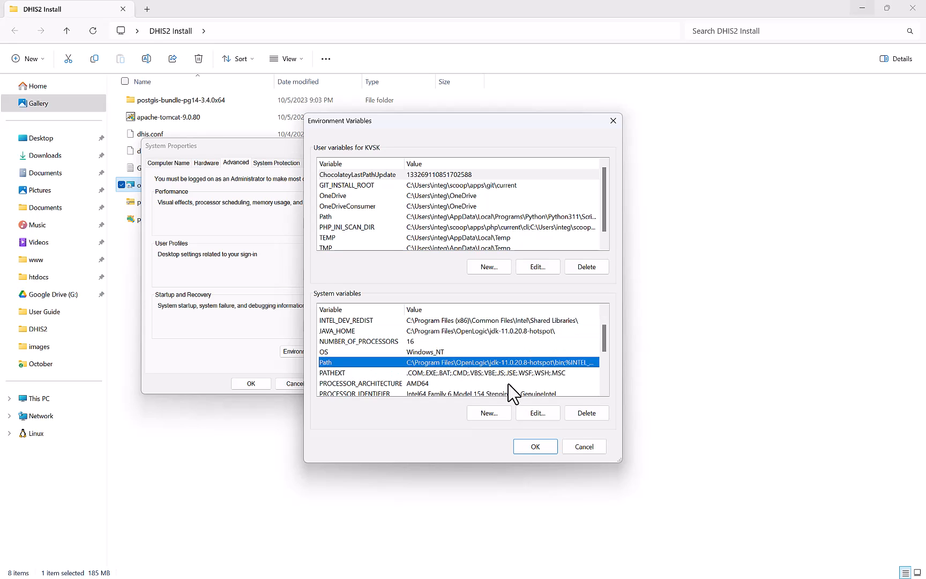
{"action": "left_click", "coordinate": [538, 413]}
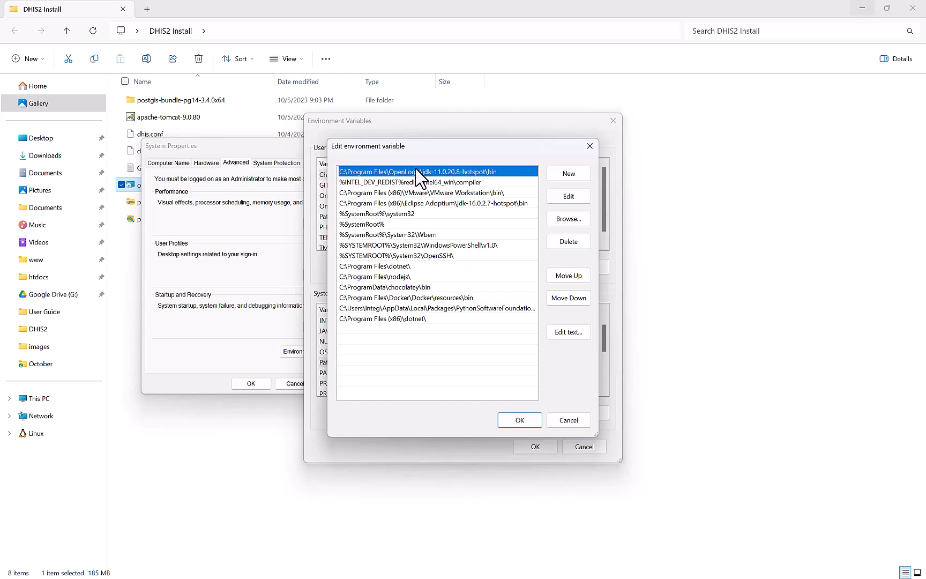
{"action": "left_click", "coordinate": [519, 420]}
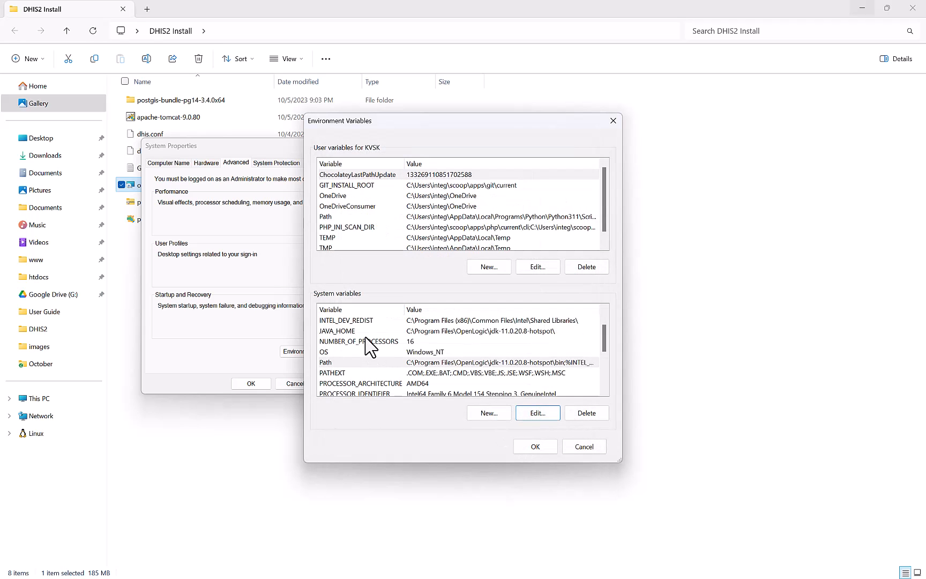
{"action": "left_click", "coordinate": [352, 330]}
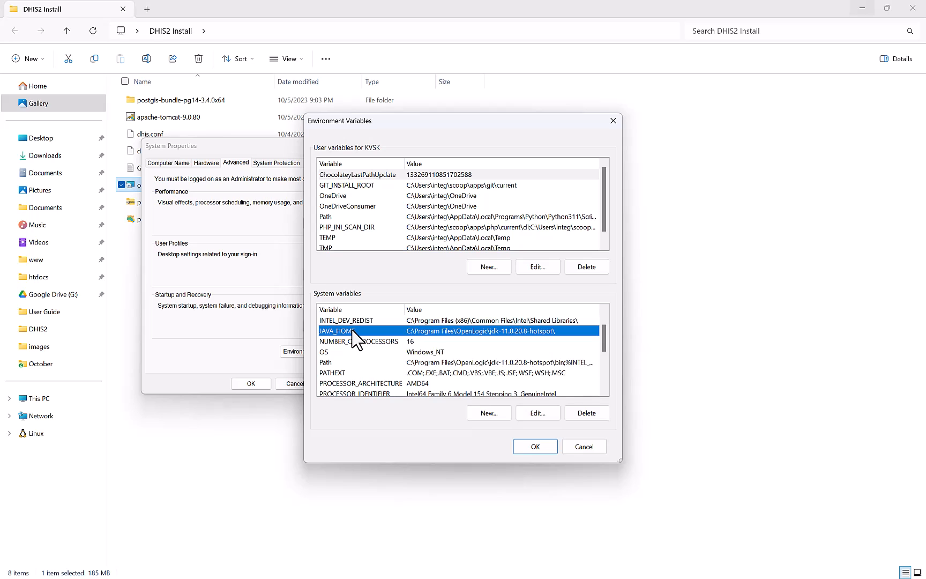
{"action": "scroll", "coordinate": [353, 330], "scroll_direction": "up", "scroll_amount": 1}
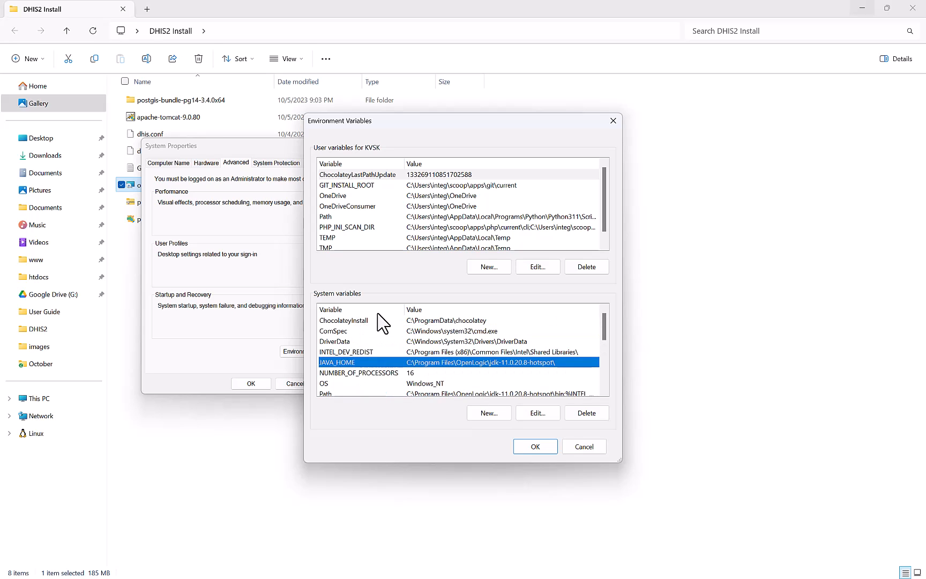
Start a new system variable named DHIS2_HOME, leaving its value empty.
{"action": "left_click", "coordinate": [411, 321]}
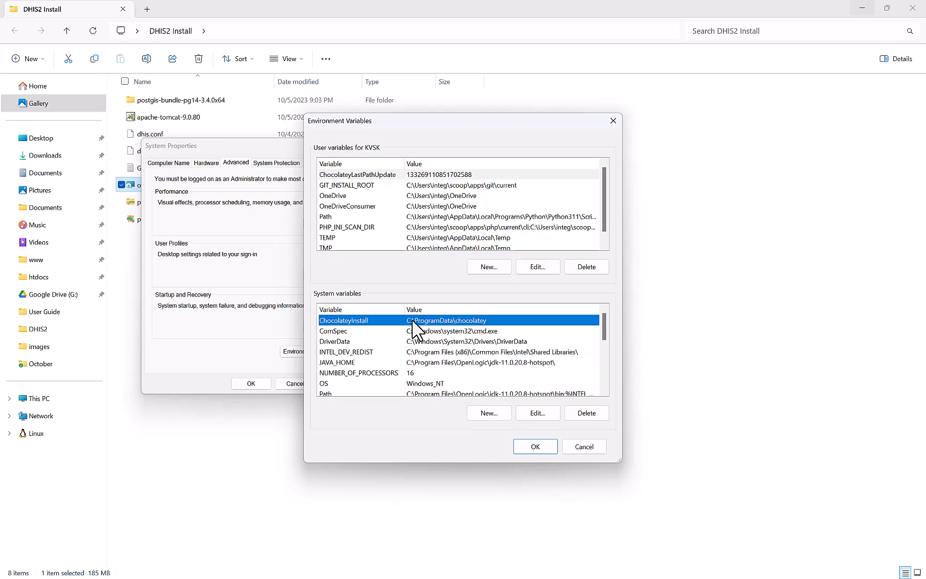
{"action": "left_click", "coordinate": [487, 410]}
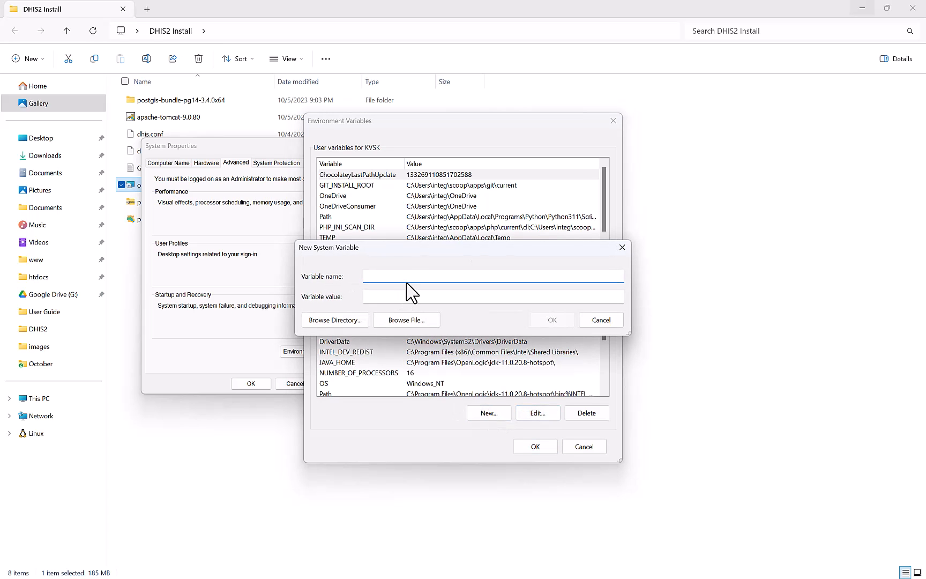
{"action": "key", "text": "Caps_Lock"}
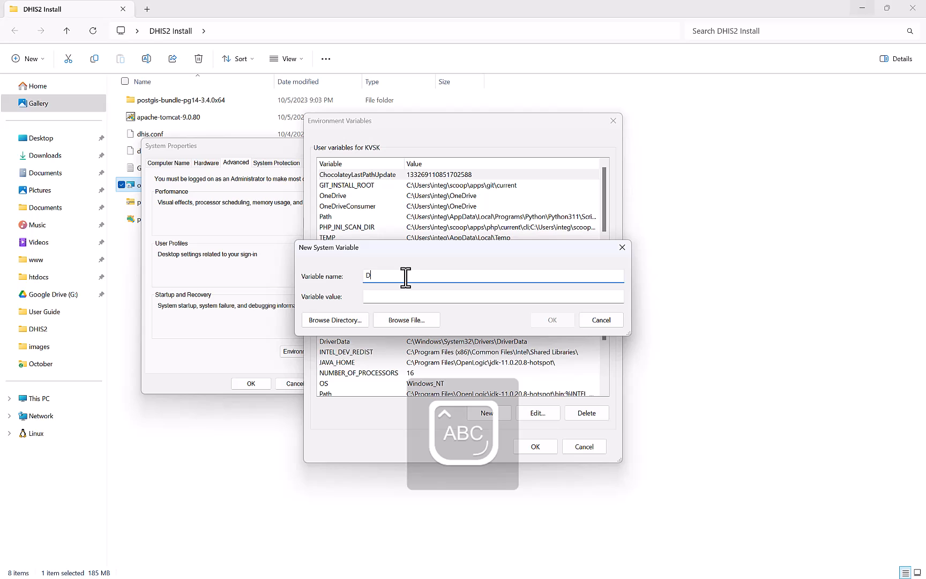
{"action": "type", "text": "DHIS2_HOME"}
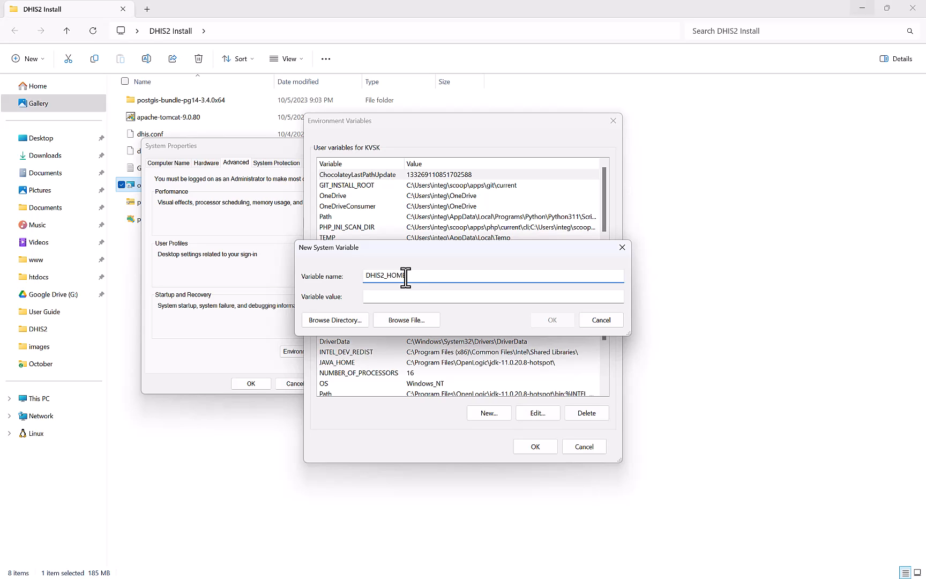
{"action": "left_click", "coordinate": [405, 298]}
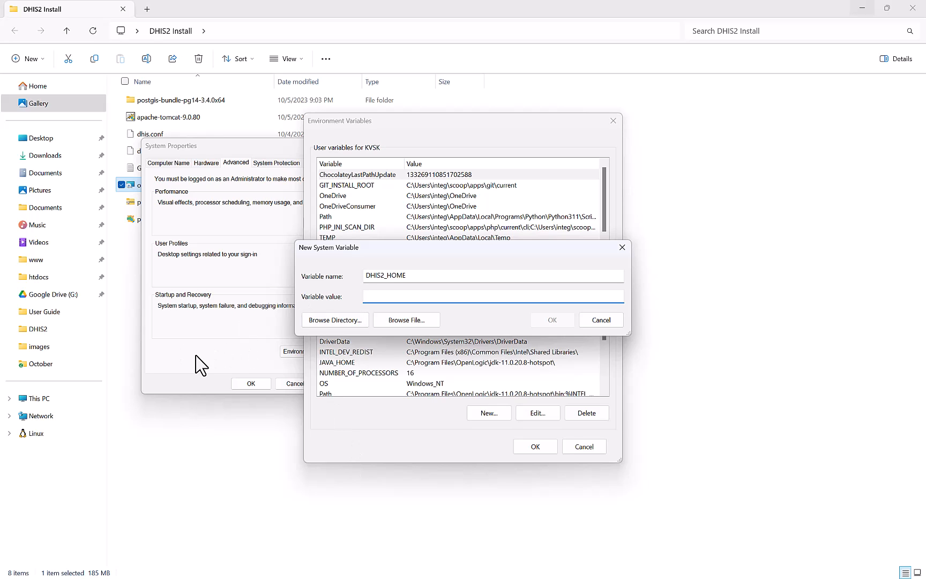
Create and open a new DHIS2 folder on the Windows-SSD (C:) drive.
{"action": "left_click", "coordinate": [40, 401]}
{"action": "left_click", "coordinate": [41, 401]}
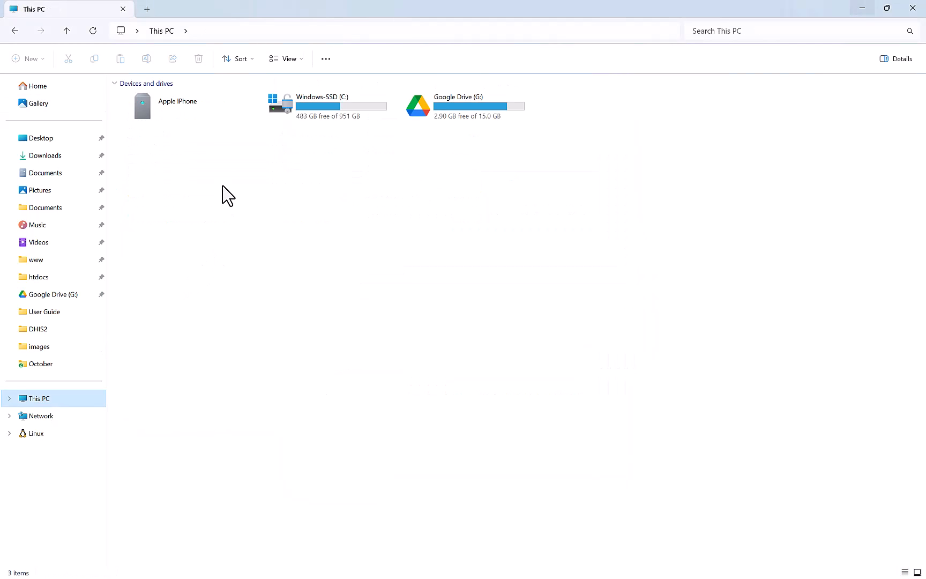
{"action": "double_click", "coordinate": [321, 118]}
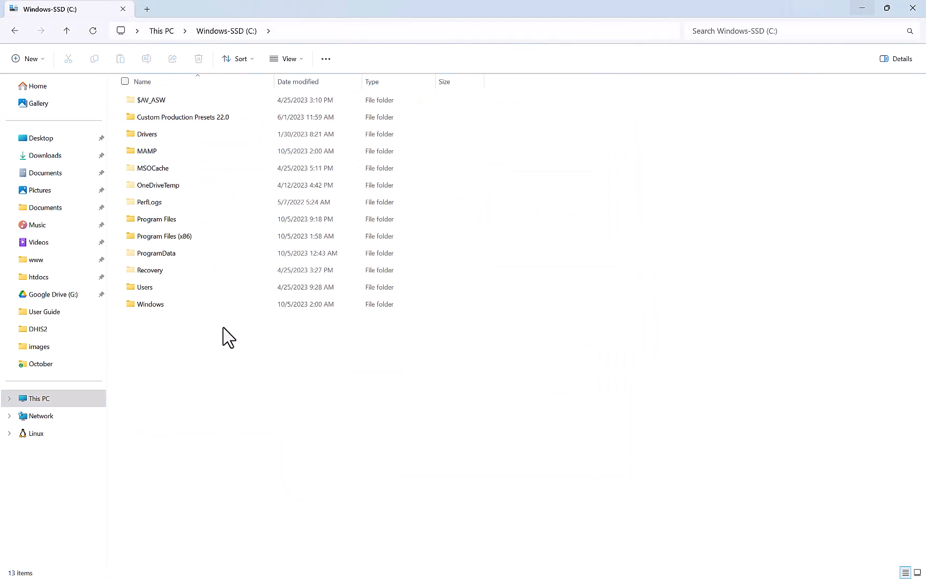
{"action": "right_click", "coordinate": [196, 389]}
{"action": "mouse_move", "coordinate": [327, 461]}
{"action": "left_click", "coordinate": [356, 457]}
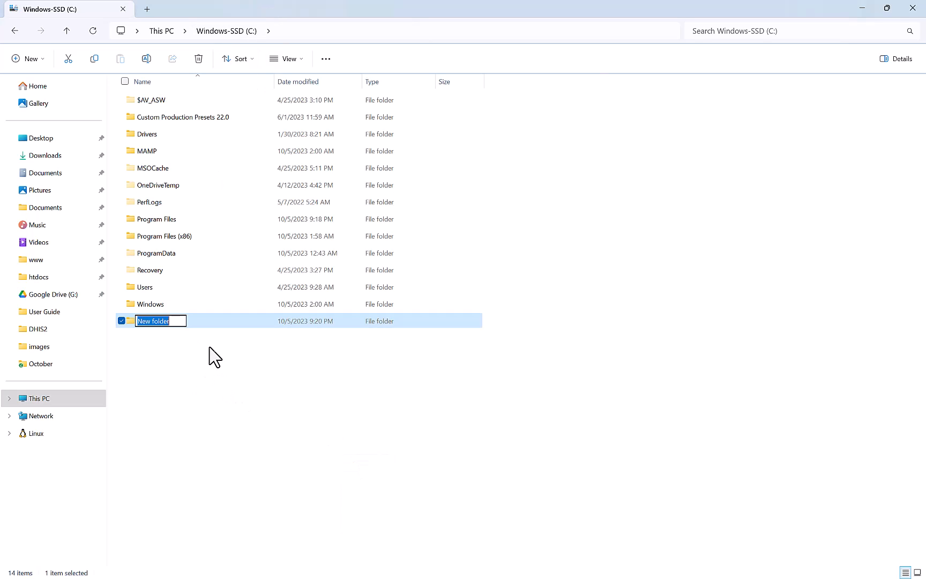
{"action": "type", "text": "DHIS2"}
{"action": "key", "text": "Return"}
{"action": "key", "text": "Return"}
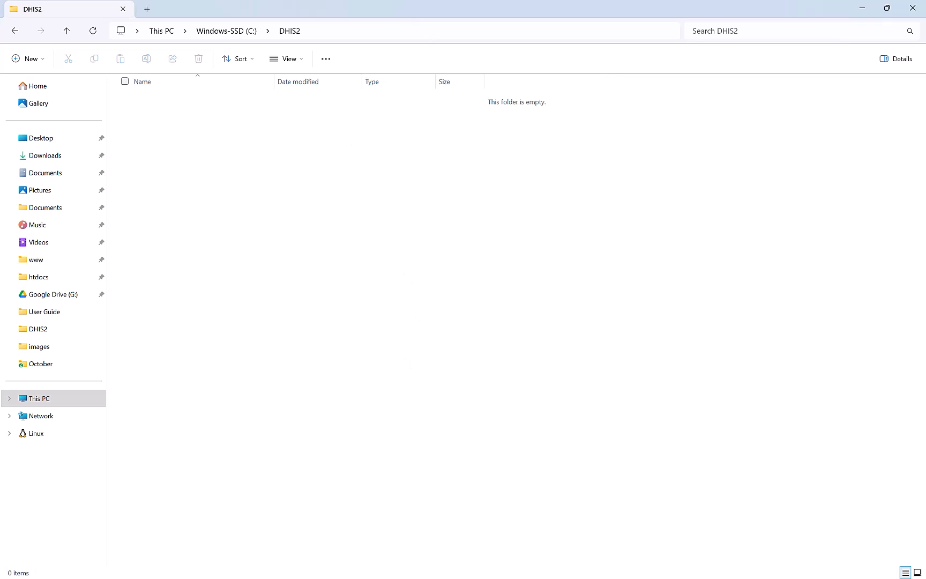
Switch to the Services window and minimize it to reveal the DHIS2 folder.
{"action": "key", "text": "super"}
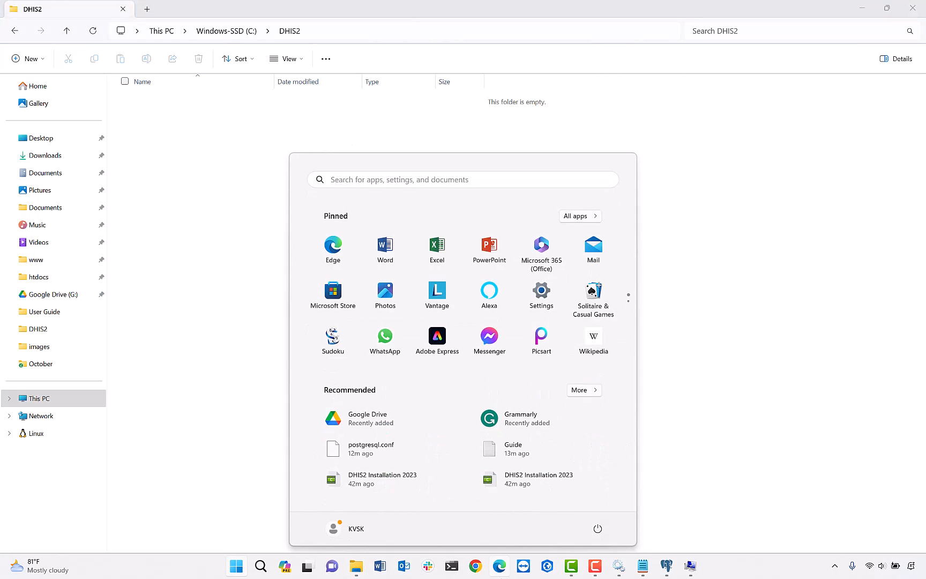
{"action": "left_click", "coordinate": [618, 567]}
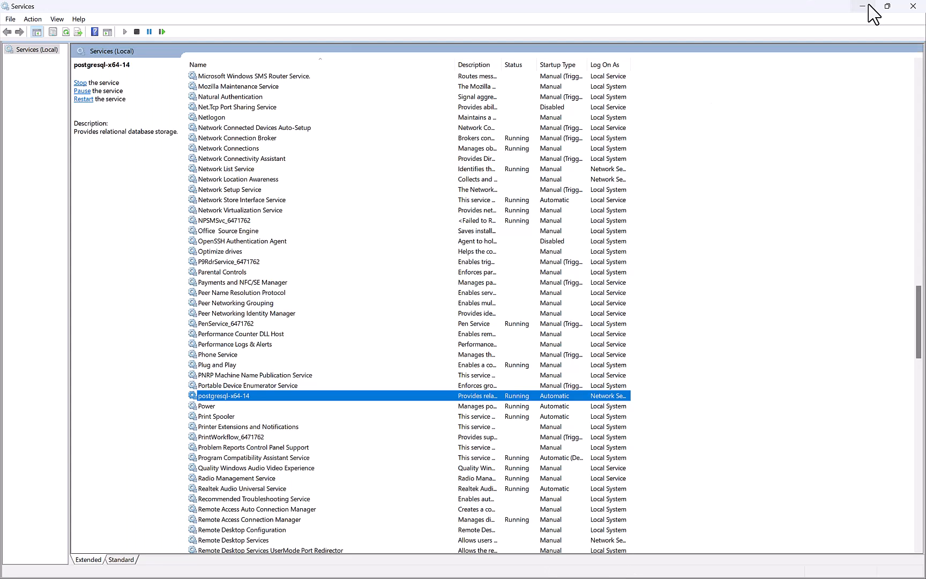
{"action": "left_click", "coordinate": [870, 5]}
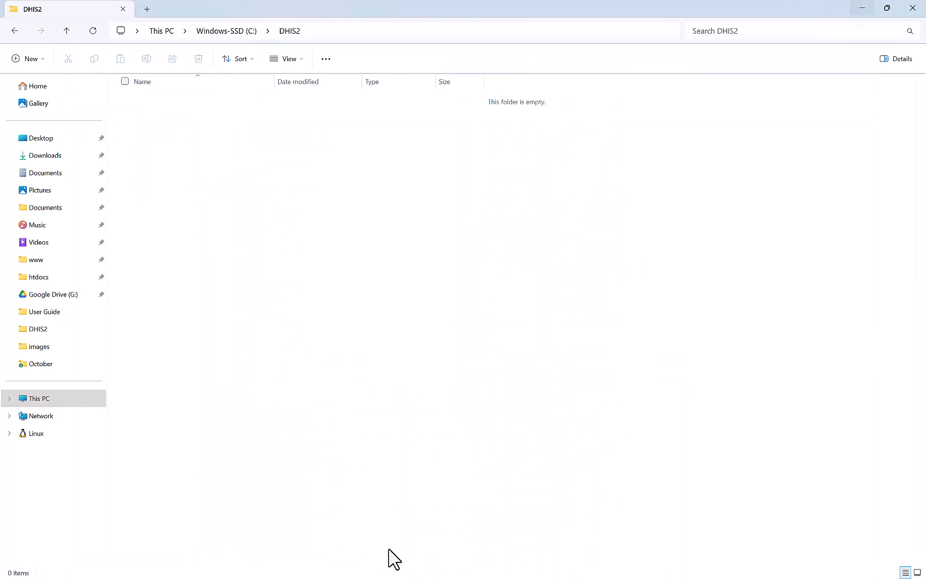
Browse to C:\DHIS2 as the value and save the DHIS2_HOME system variable.
{"action": "key", "text": "super"}
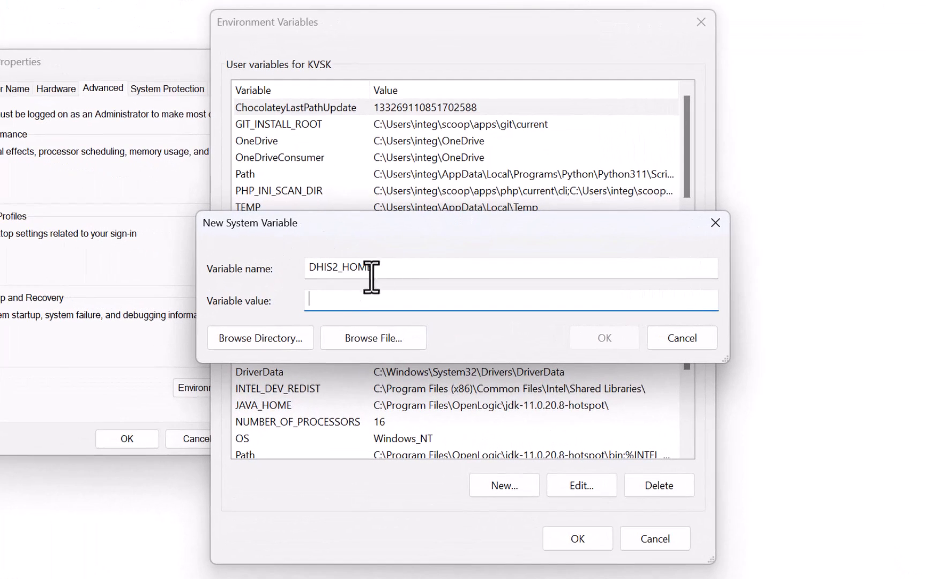
{"action": "left_click", "coordinate": [261, 343]}
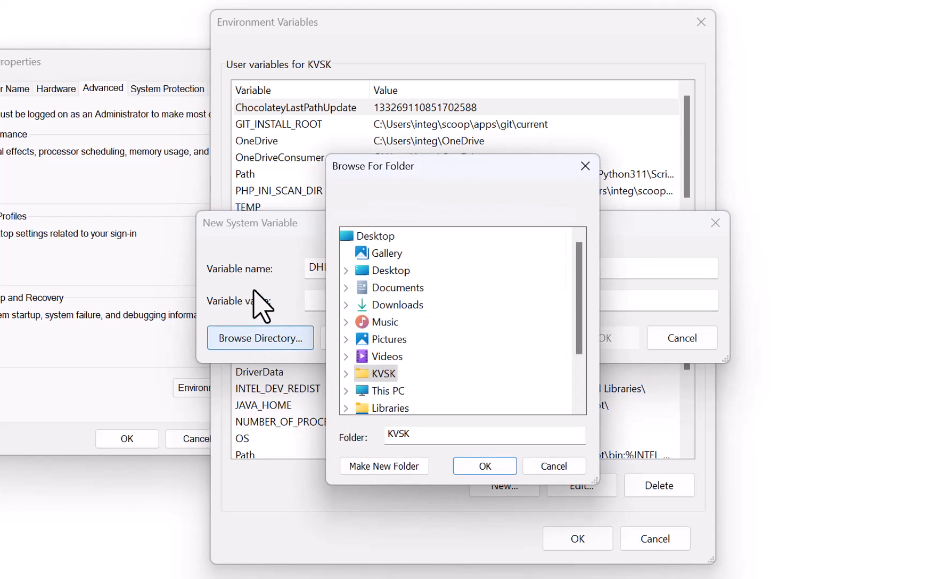
{"action": "left_click", "coordinate": [388, 391]}
{"action": "scroll", "coordinate": [407, 370], "scroll_direction": "down", "scroll_amount": 1}
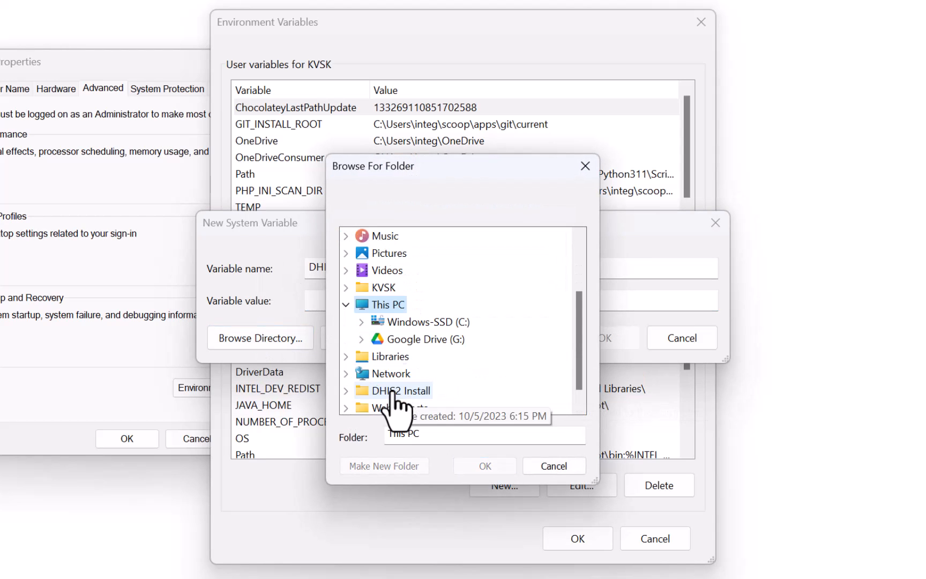
{"action": "left_click", "coordinate": [428, 321]}
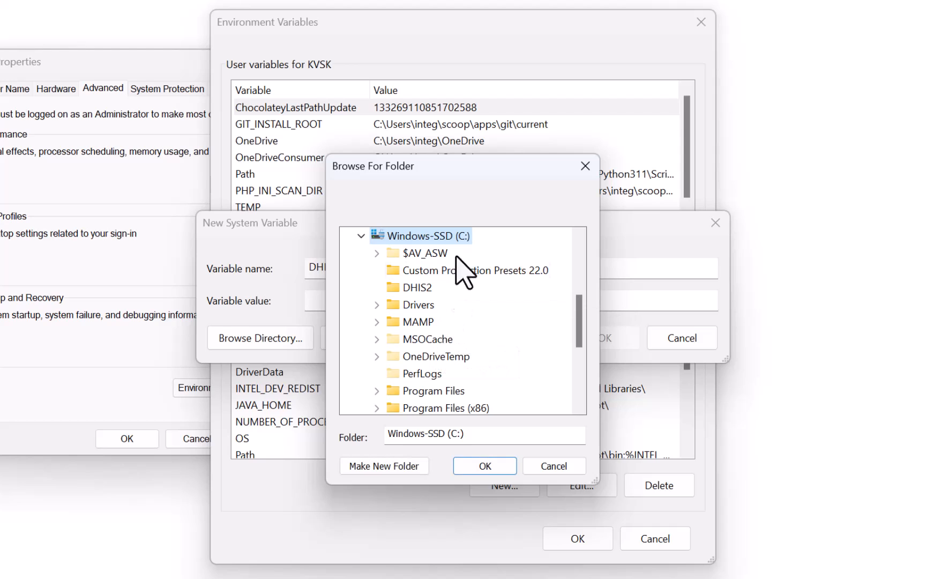
{"action": "left_click", "coordinate": [412, 290]}
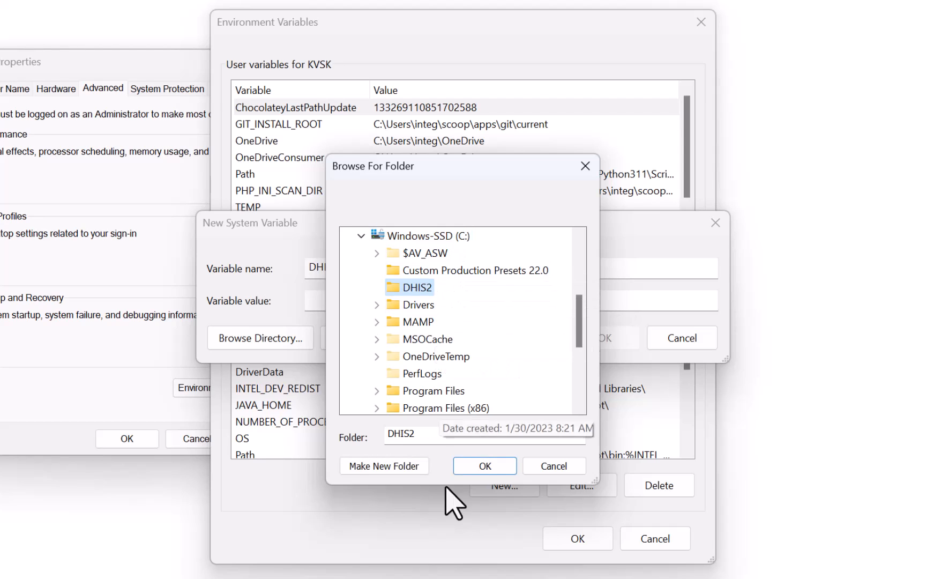
{"action": "left_click", "coordinate": [483, 466]}
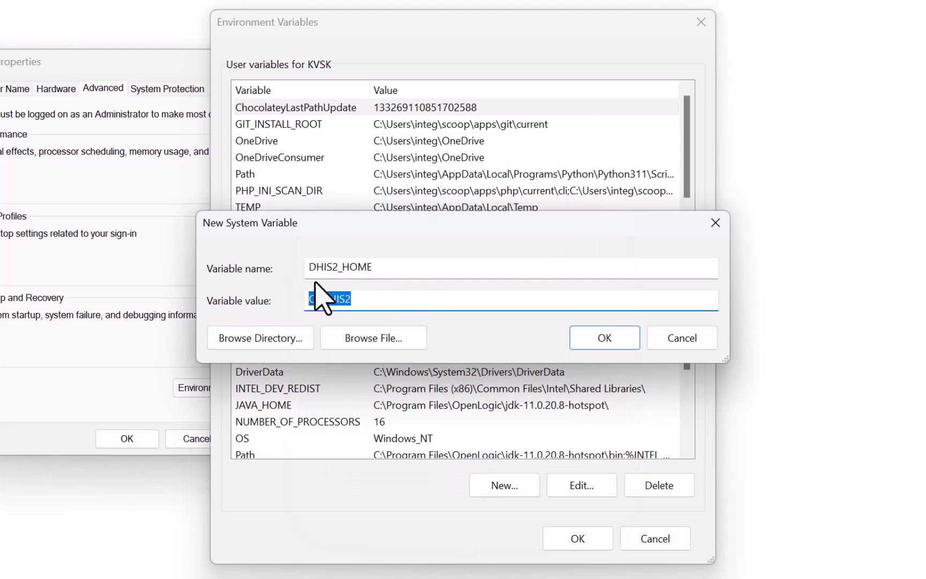
{"action": "left_click", "coordinate": [599, 337]}
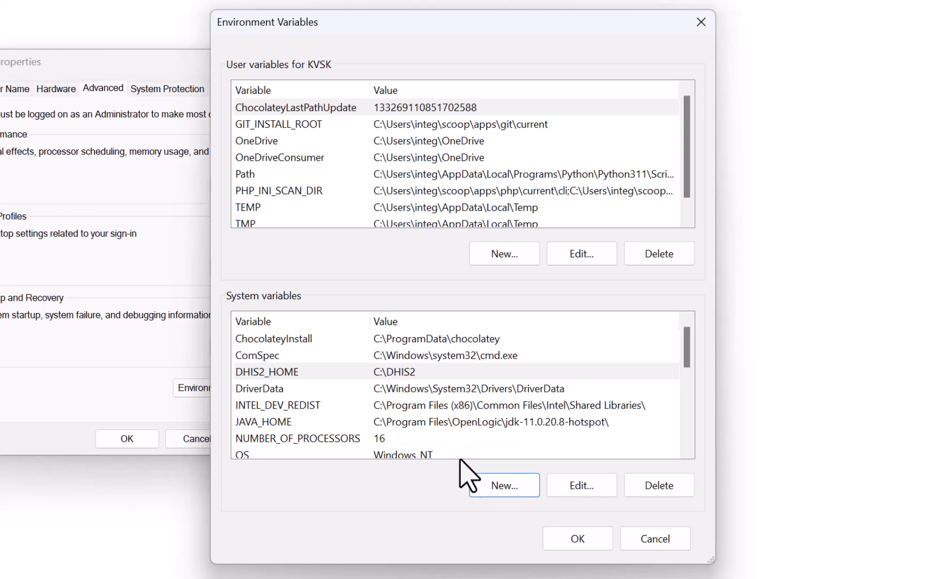
Add a JAVA_OPTS system variable, pasting its Java options value copied from the Guide notes.
{"action": "left_click", "coordinate": [488, 487]}
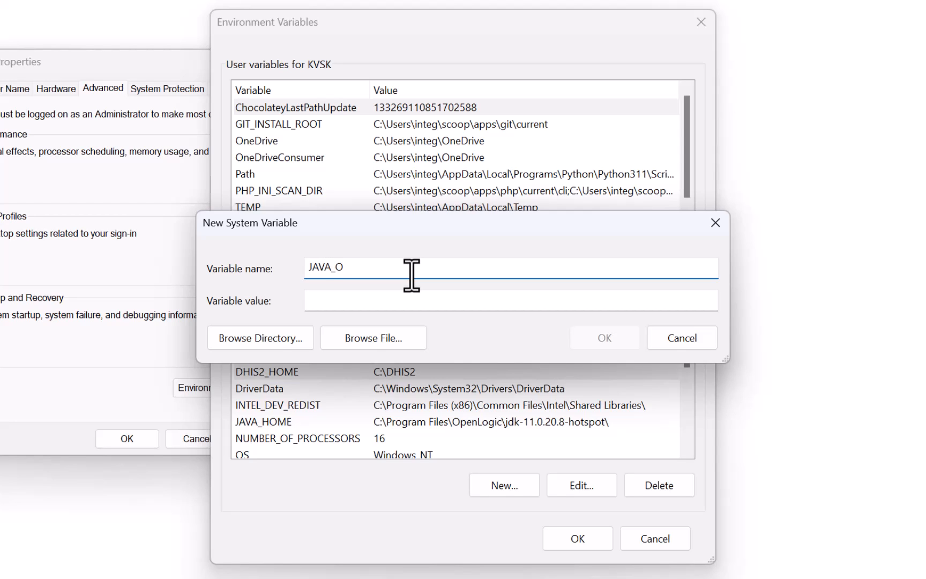
{"action": "type", "text": "JAVA_OPTS"}
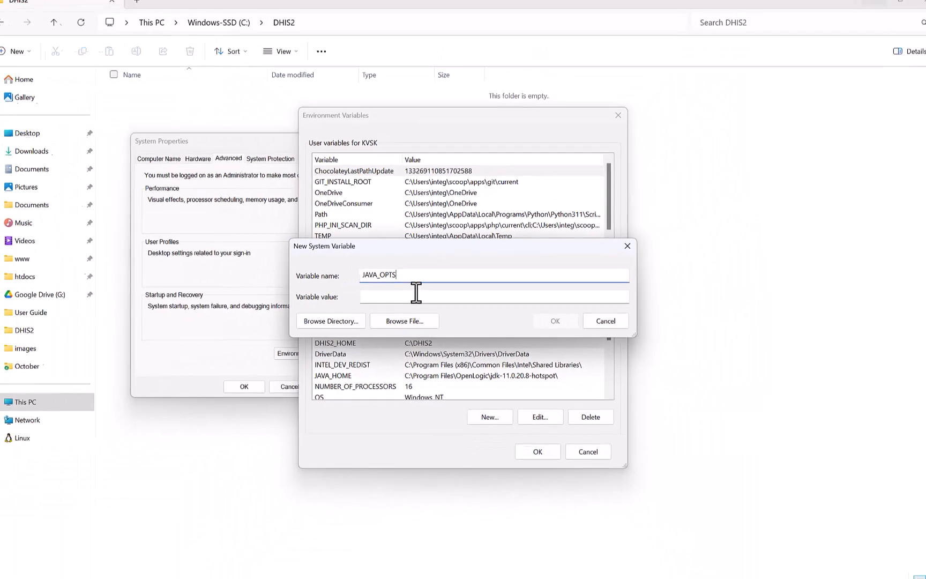
{"action": "left_click", "coordinate": [391, 298]}
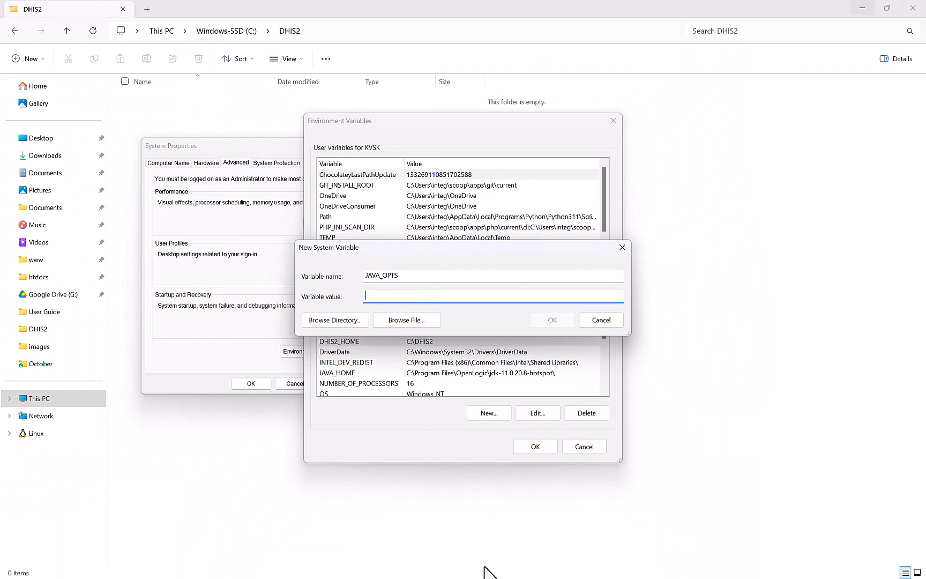
{"action": "key", "text": "super"}
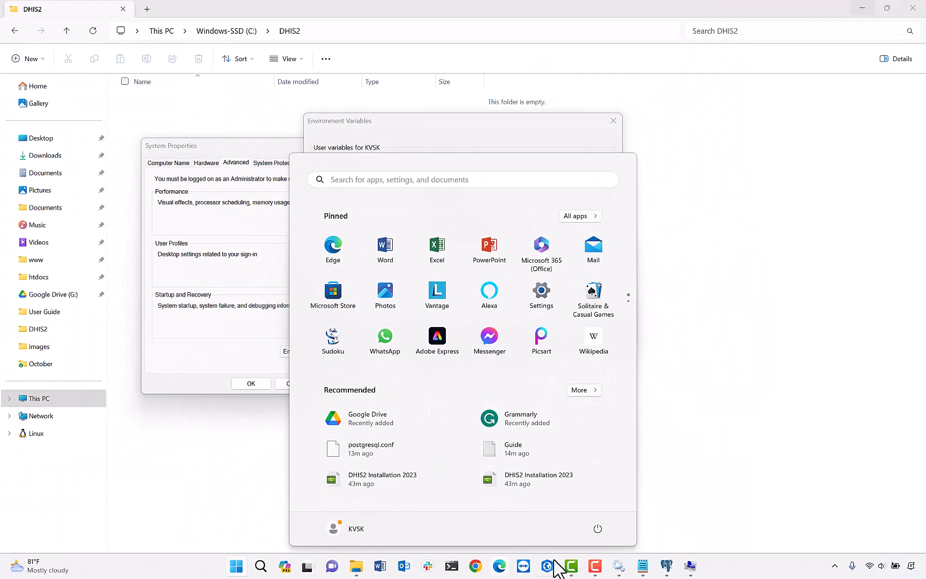
{"action": "left_click", "coordinate": [642, 568]}
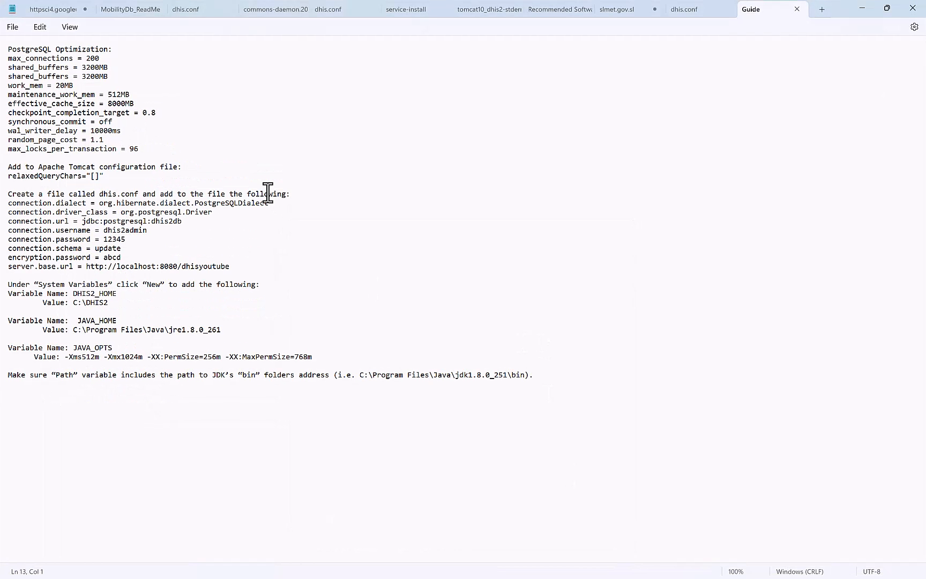
{"action": "left_click", "coordinate": [170, 185]}
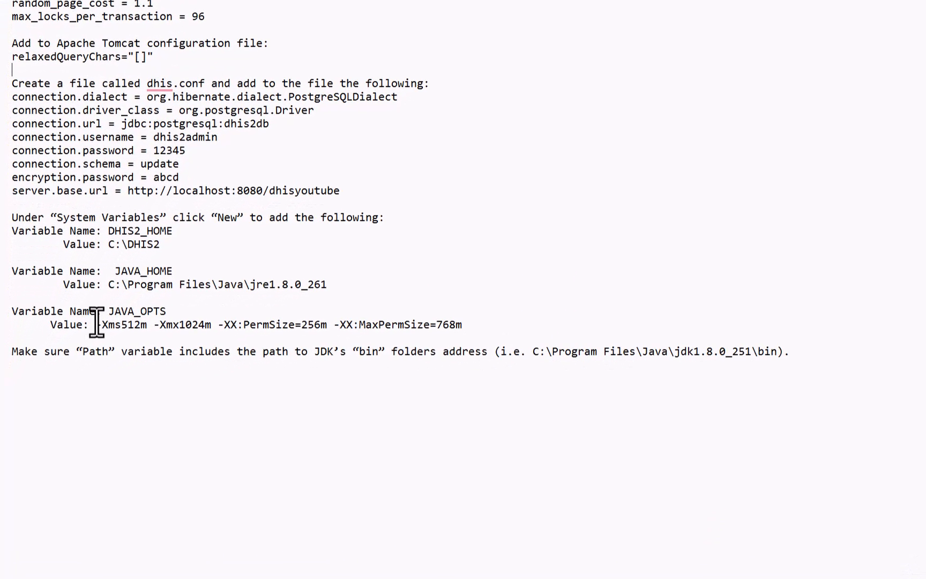
{"action": "left_click_drag", "start_coordinate": [97, 323], "coordinate": [465, 320]}
{"action": "key", "text": "ctrl+c"}
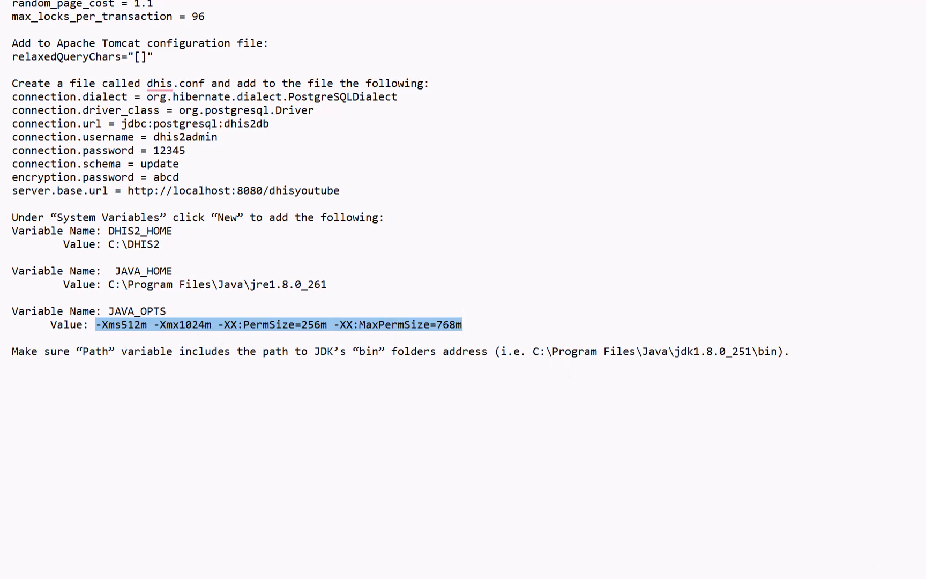
{"action": "key", "text": "super"}
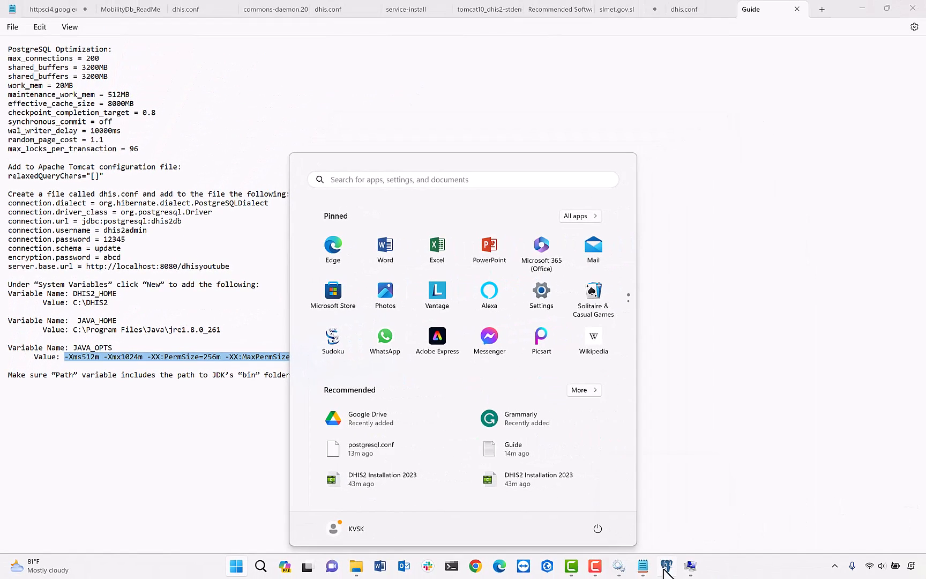
{"action": "left_click", "coordinate": [690, 566]}
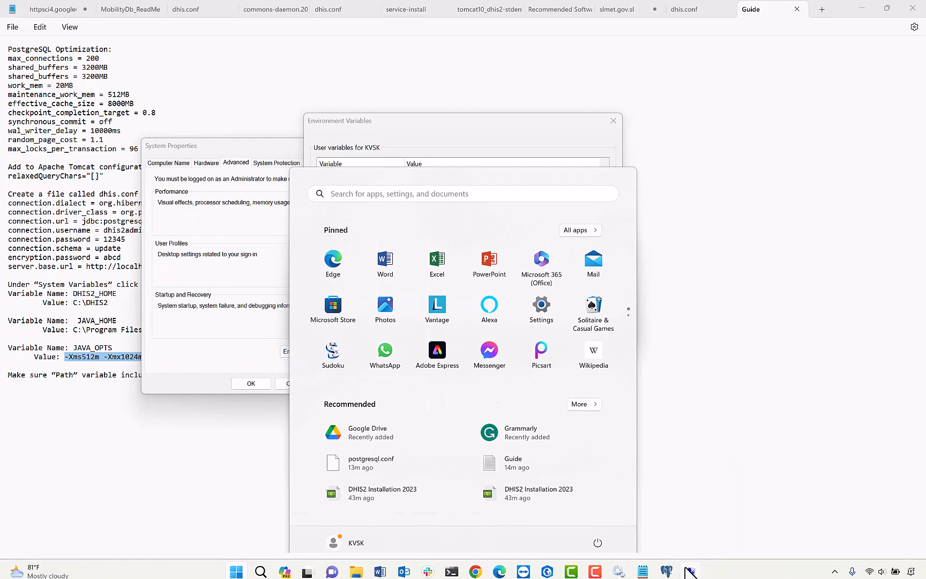
{"action": "key", "text": "ctrl+v"}
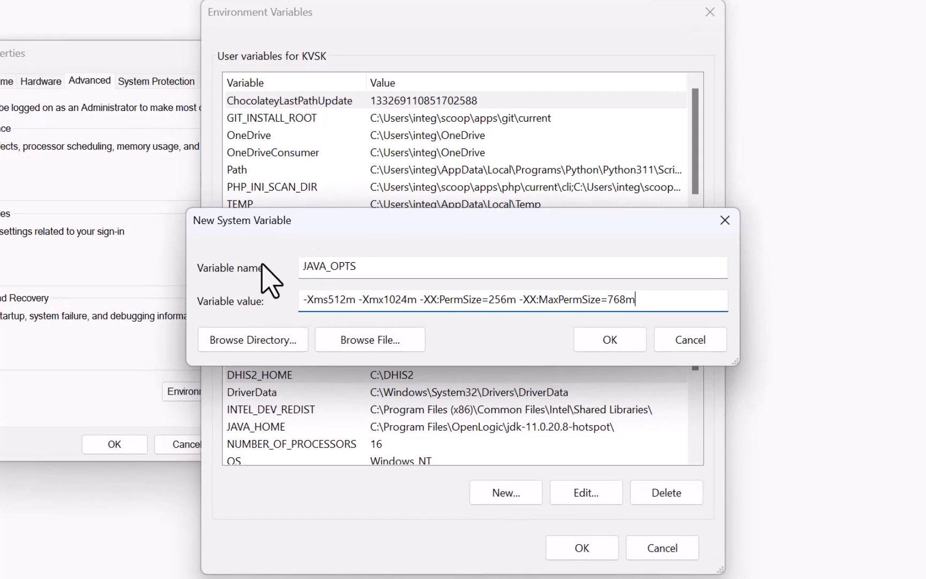
{"action": "left_click", "coordinate": [591, 336]}
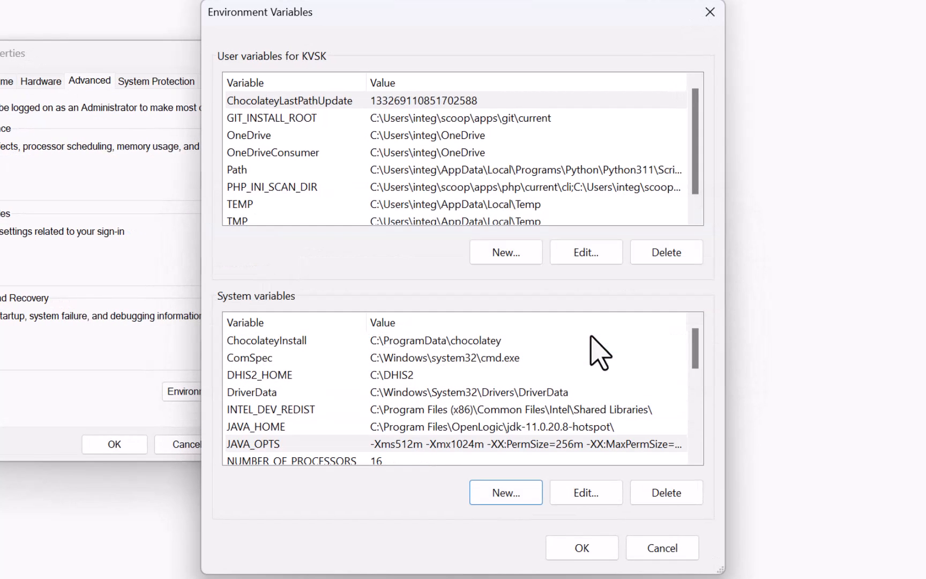
Review DHIS2_HOME, JAVA_HOME, JAVA_OPTS and Path, then confirm the environment variable changes.
{"action": "left_click", "coordinate": [286, 378]}
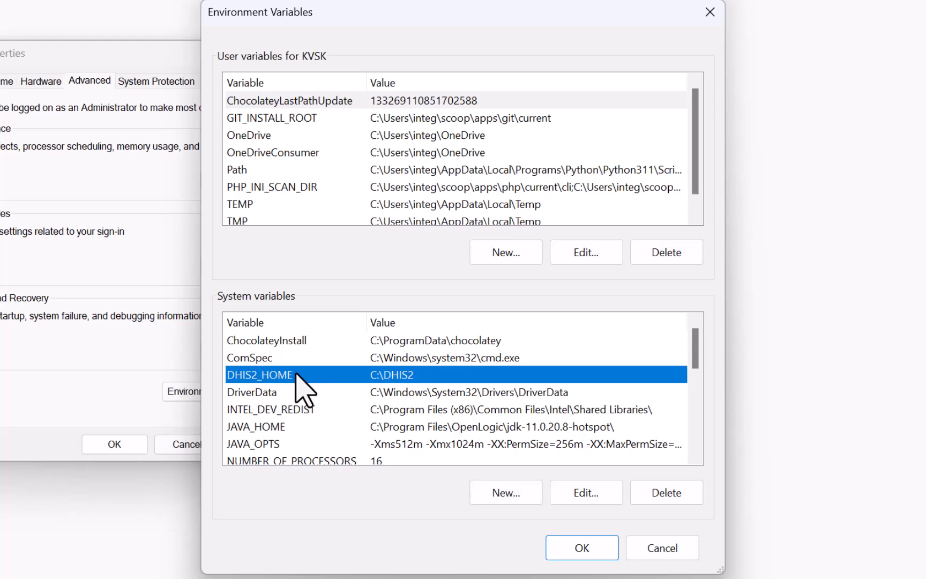
{"action": "left_click", "coordinate": [260, 427]}
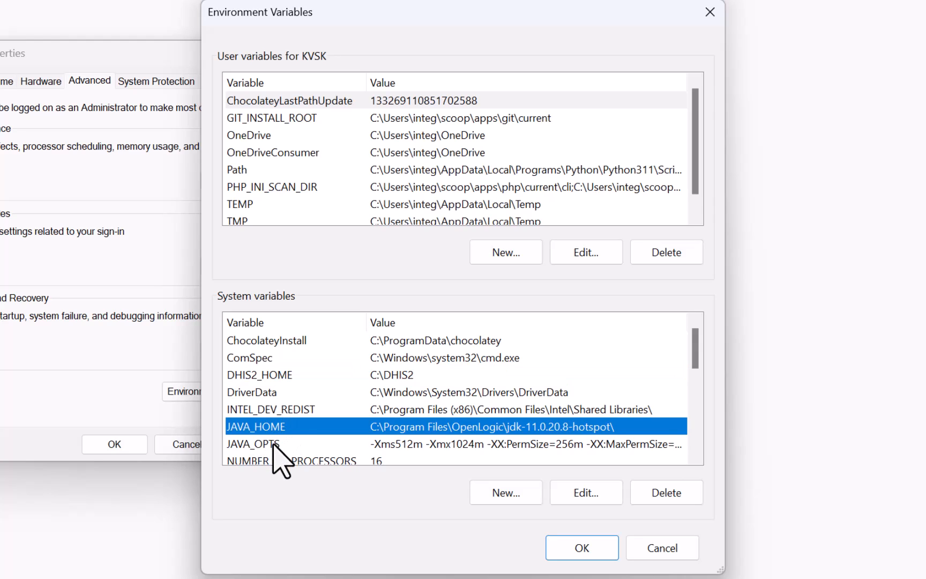
{"action": "left_click", "coordinate": [273, 443]}
{"action": "scroll", "coordinate": [273, 445], "scroll_direction": "down", "scroll_amount": 1}
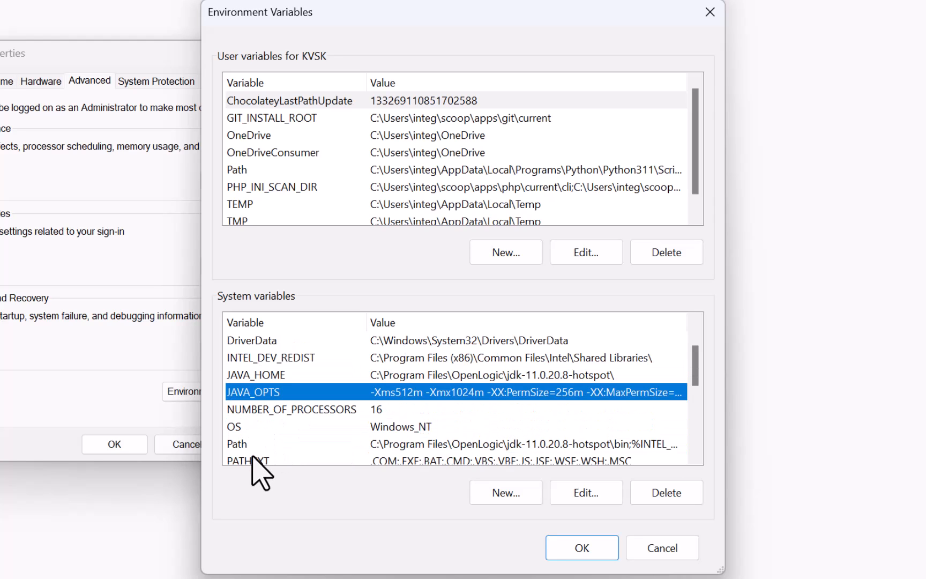
{"action": "left_click", "coordinate": [272, 445]}
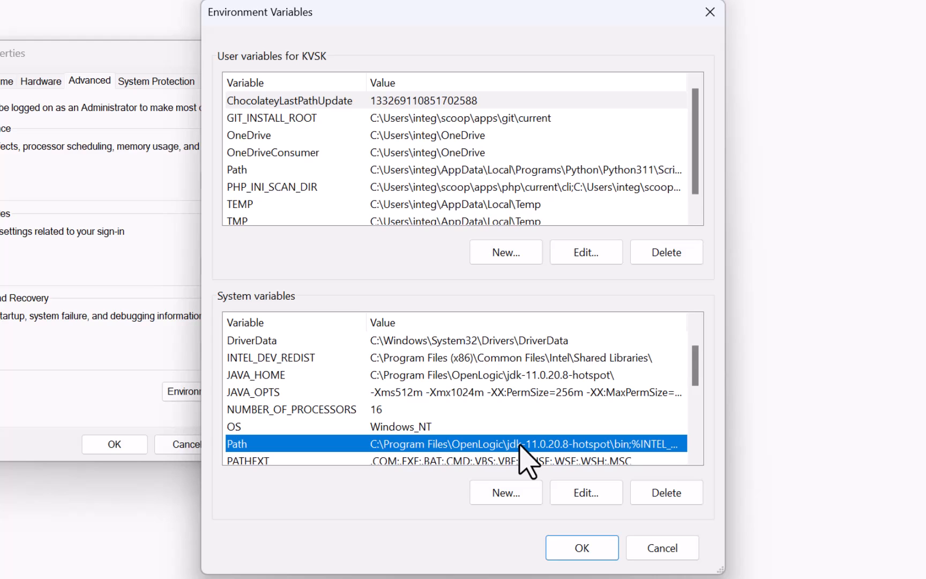
{"action": "left_click", "coordinate": [579, 546]}
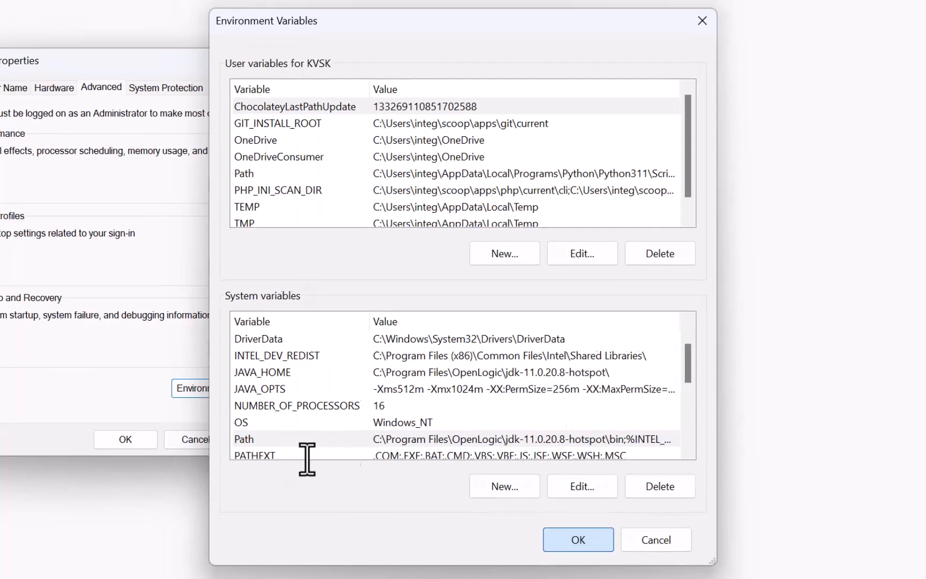
Close System Properties, minimize the guide and DHIS2 windows, and open the DHIS2 Install folder.
{"action": "left_click", "coordinate": [123, 440]}
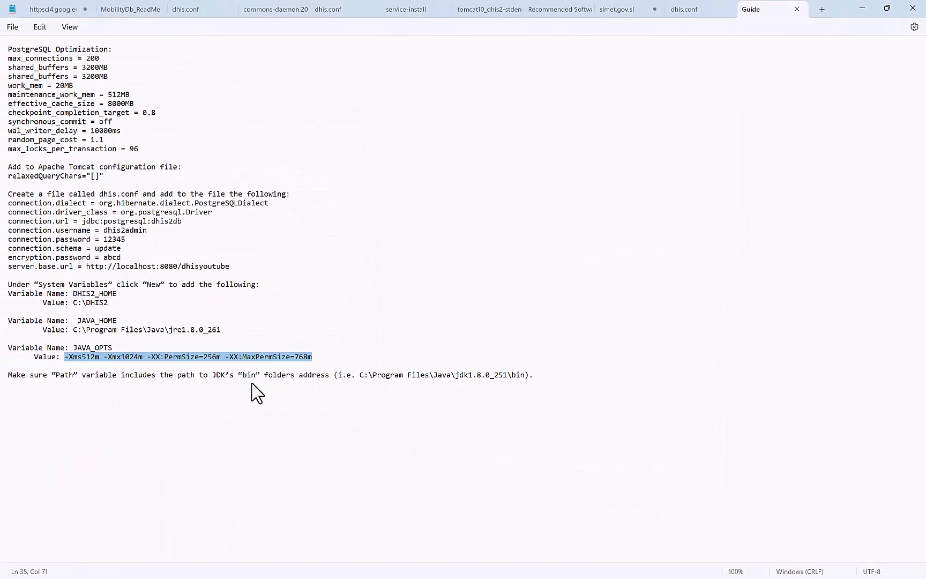
{"action": "left_click", "coordinate": [860, 9]}
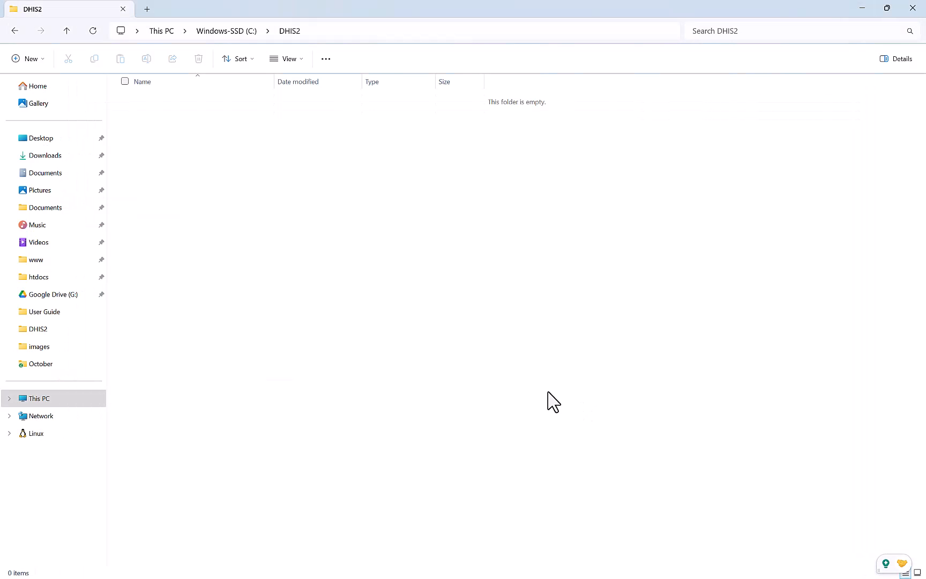
{"action": "left_click", "coordinate": [861, 8]}
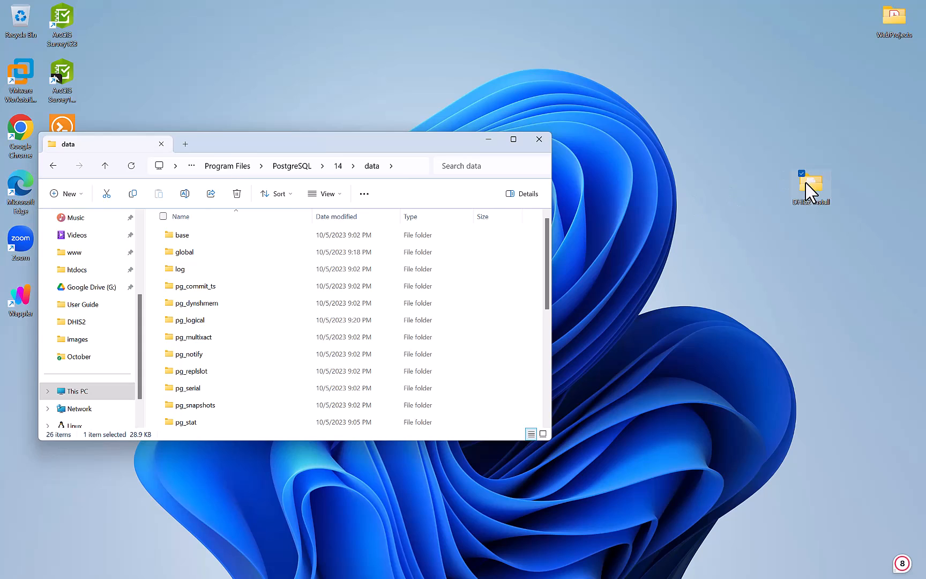
{"action": "double_click", "coordinate": [810, 189]}
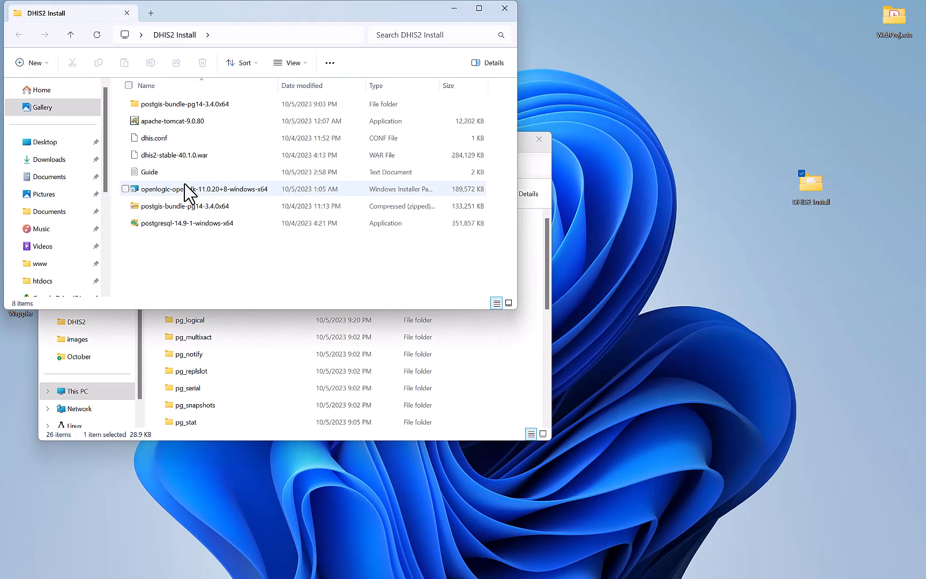
Open dhis.conf with Notepad and place its window on the right side.
{"action": "left_click", "coordinate": [190, 143]}
{"action": "right_click", "coordinate": [190, 143]}
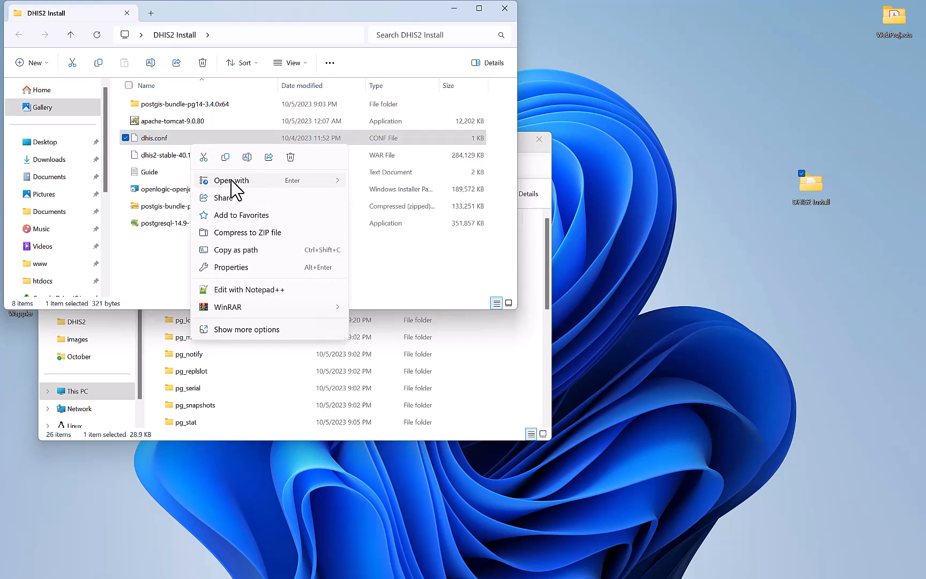
{"action": "mouse_move", "coordinate": [259, 192]}
{"action": "left_click", "coordinate": [375, 185]}
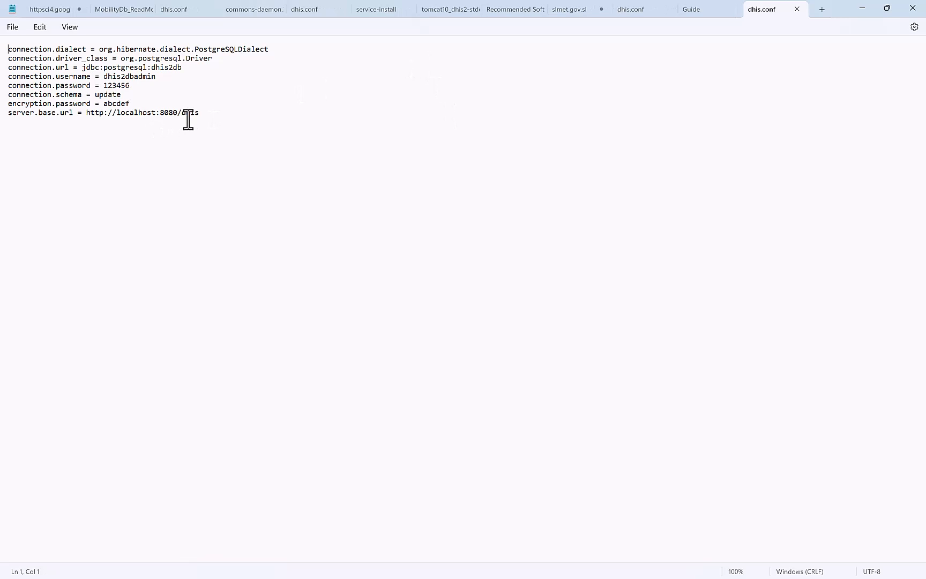
{"action": "left_click", "coordinate": [202, 115]}
{"action": "double_click", "coordinate": [839, 17]}
{"action": "left_click_drag", "start_coordinate": [839, 127], "coordinate": [809, 107]}
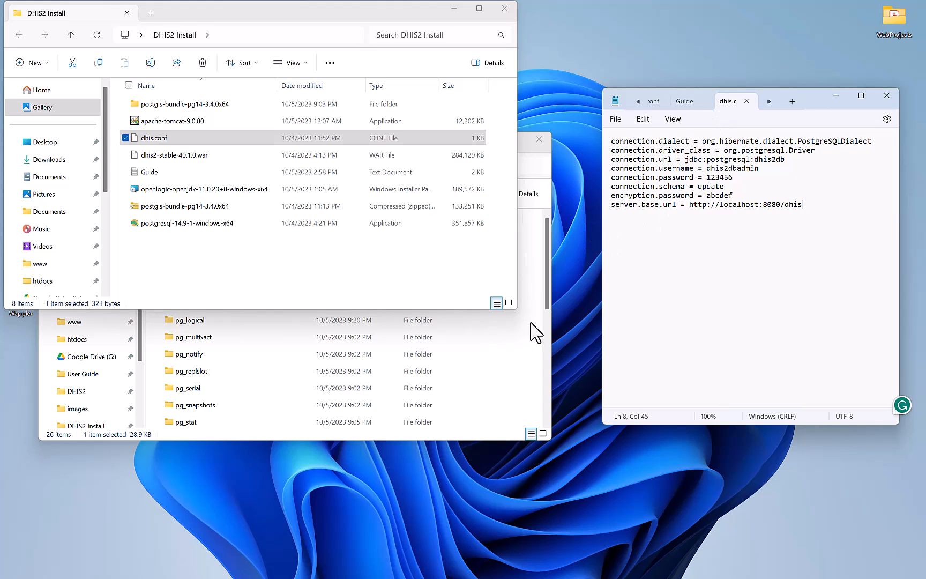
Browse from This PC to the empty DHIS2 folder on the C: drive.
{"action": "left_click", "coordinate": [531, 371]}
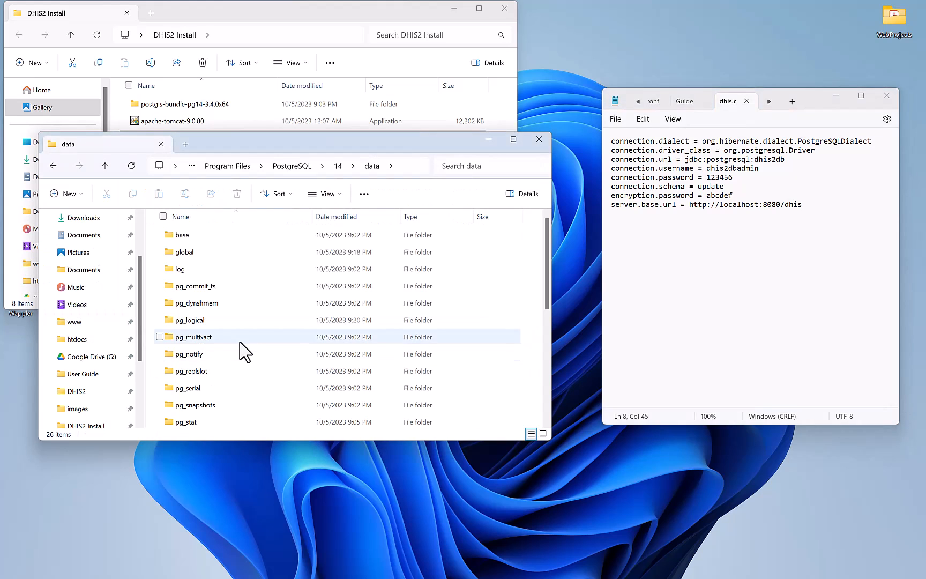
{"action": "scroll", "coordinate": [80, 423], "scroll_direction": "down", "scroll_amount": 3}
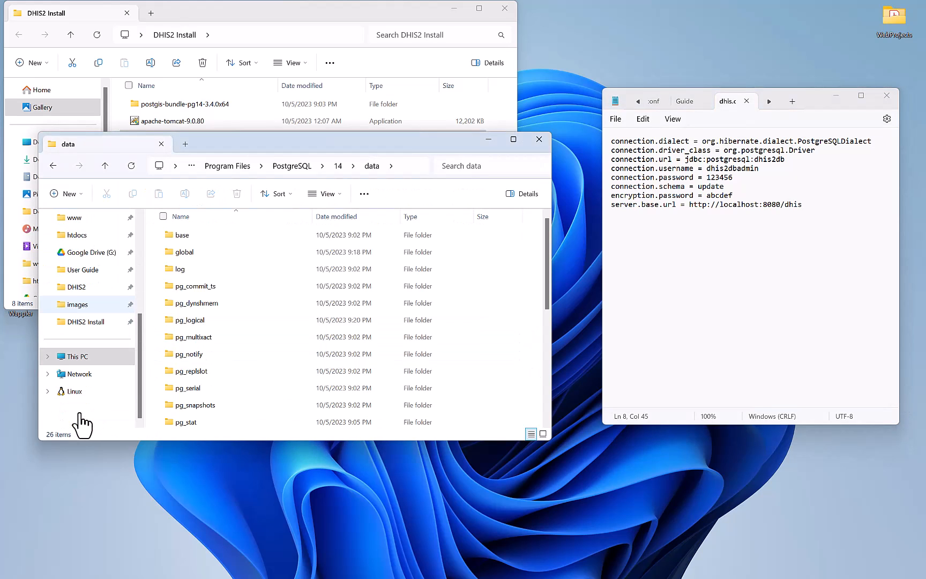
{"action": "left_click", "coordinate": [77, 357]}
{"action": "double_click", "coordinate": [354, 247]}
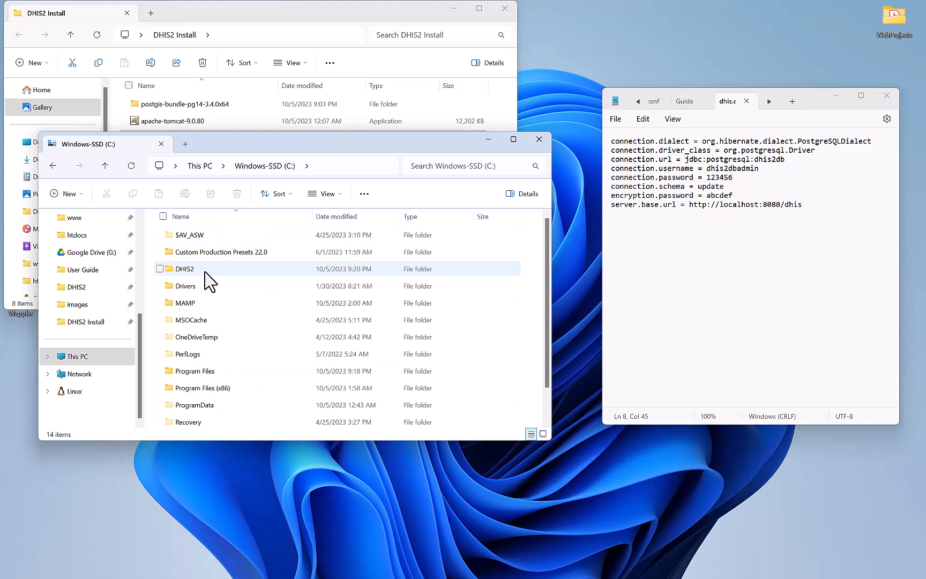
{"action": "double_click", "coordinate": [185, 268]}
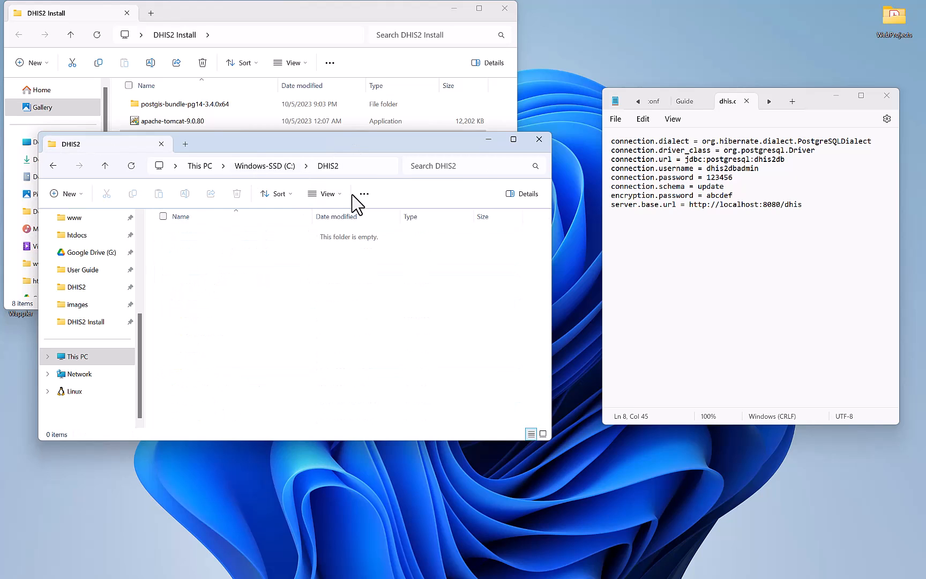
Create a new text document in C:\DHIS2 and name it dhis.conf.
{"action": "right_click", "coordinate": [238, 287]}
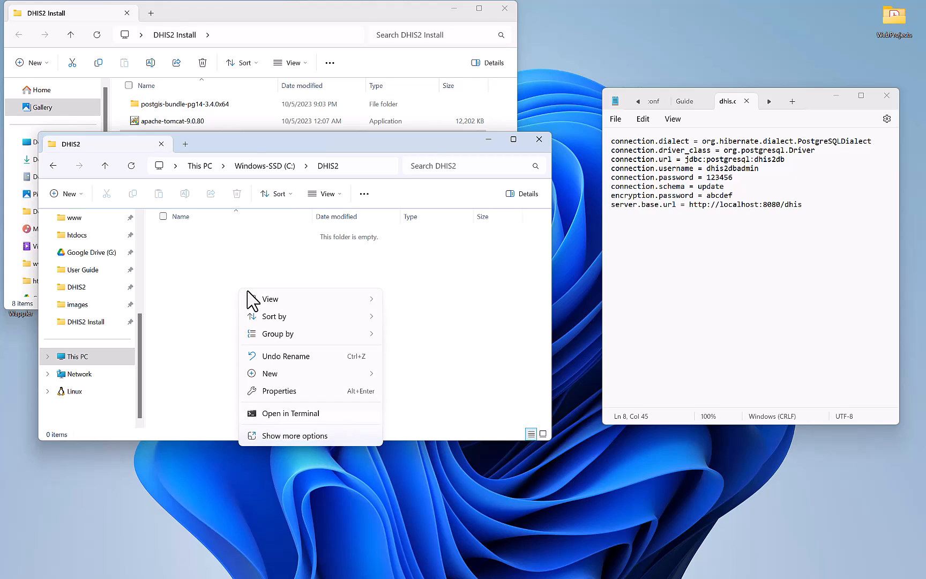
{"action": "mouse_move", "coordinate": [252, 374]}
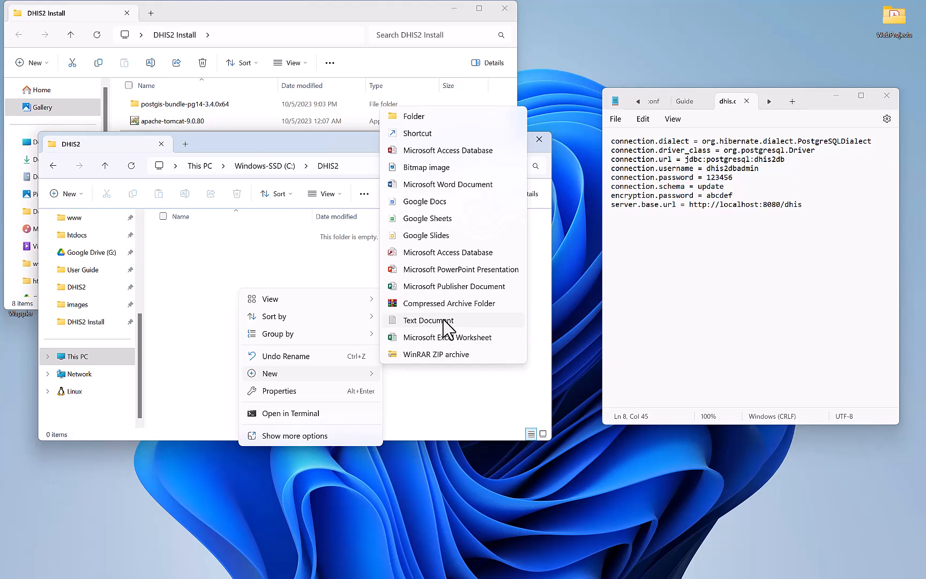
{"action": "left_click", "coordinate": [428, 320]}
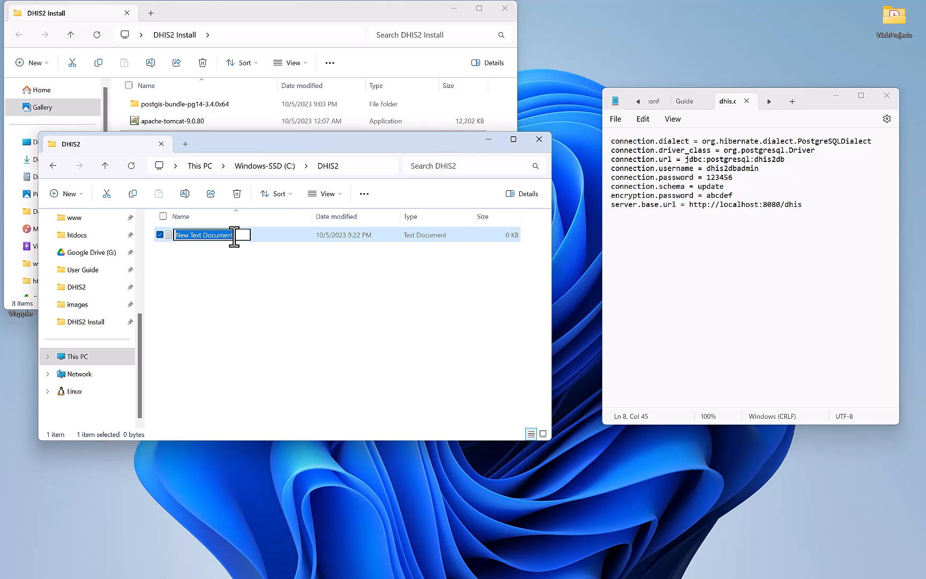
{"action": "key", "text": "Caps_Lock"}
{"action": "type", "text": "d"}
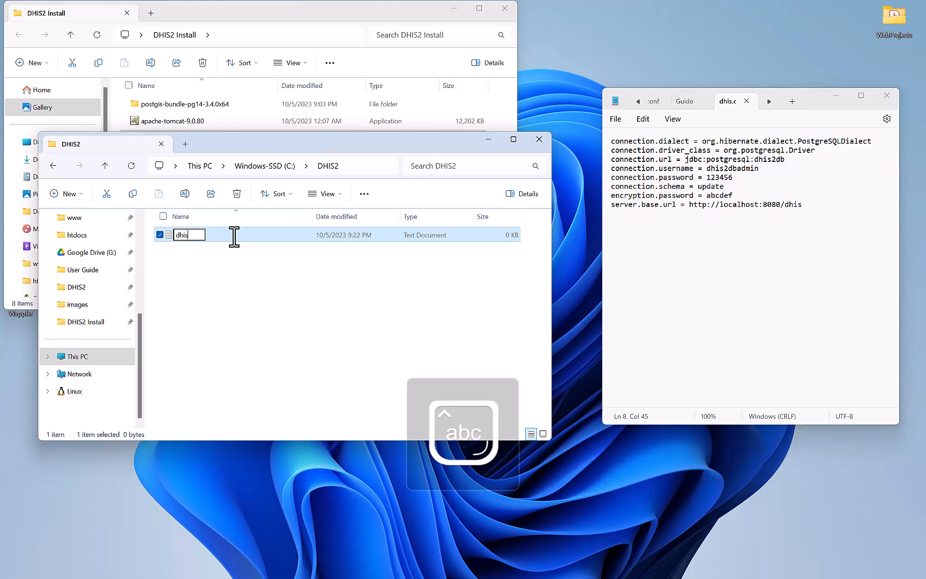
{"action": "type", "text": "his.conf"}
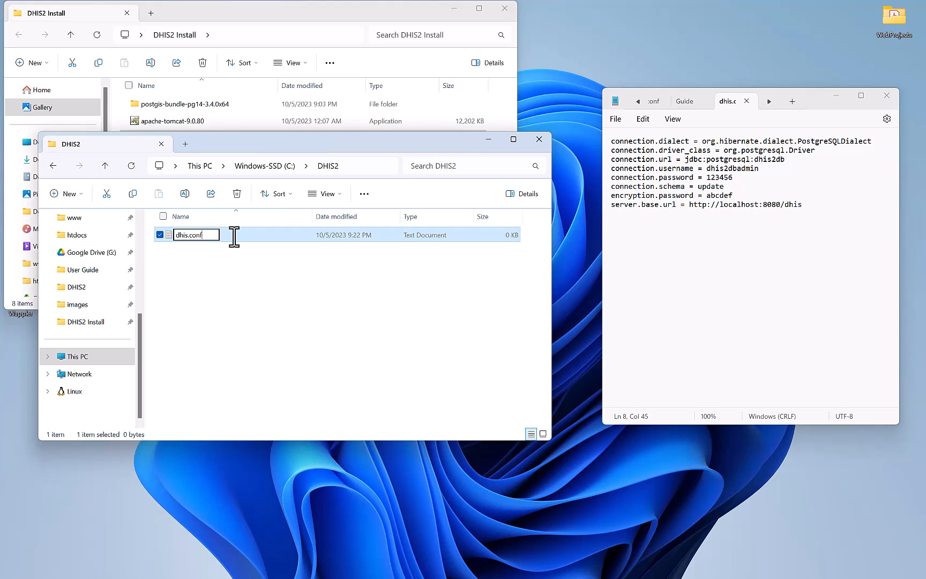
{"action": "key", "text": "Return"}
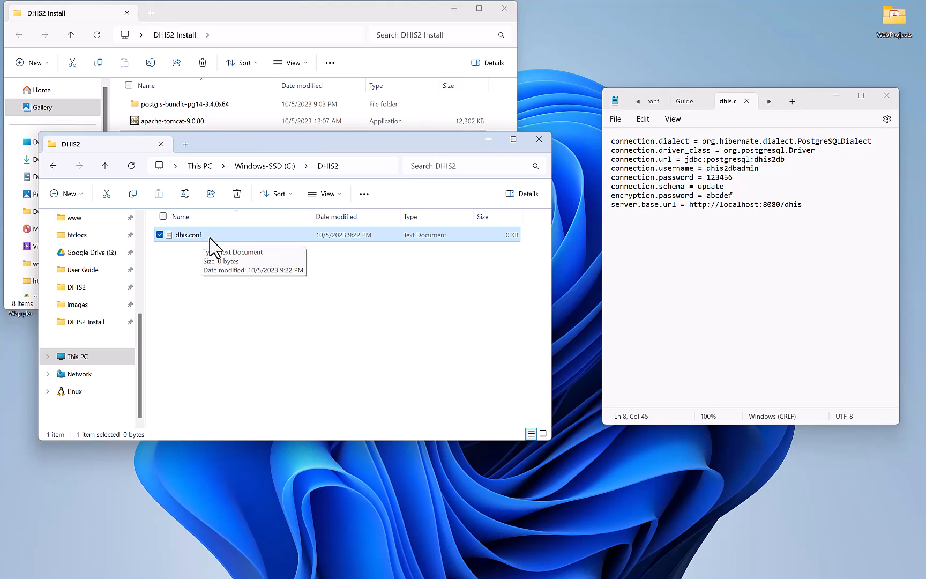
Turn on file name extensions in File Explorer's view options.
{"action": "left_click", "coordinate": [245, 310]}
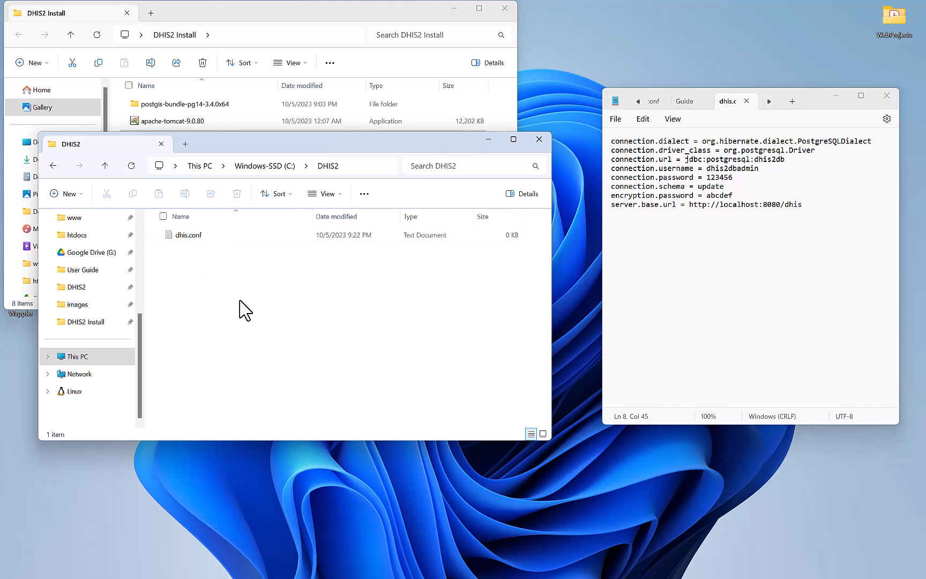
{"action": "left_click", "coordinate": [273, 237]}
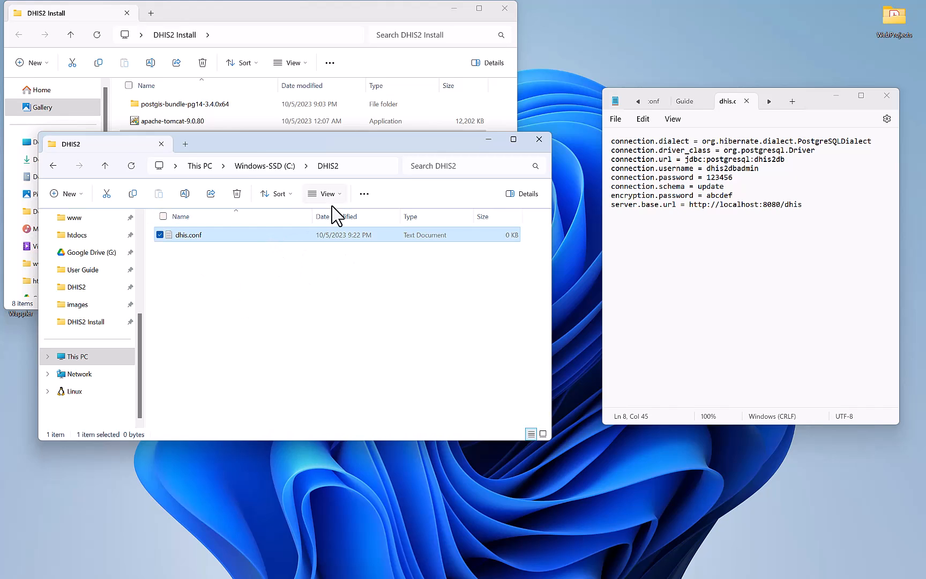
{"action": "left_click", "coordinate": [365, 194]}
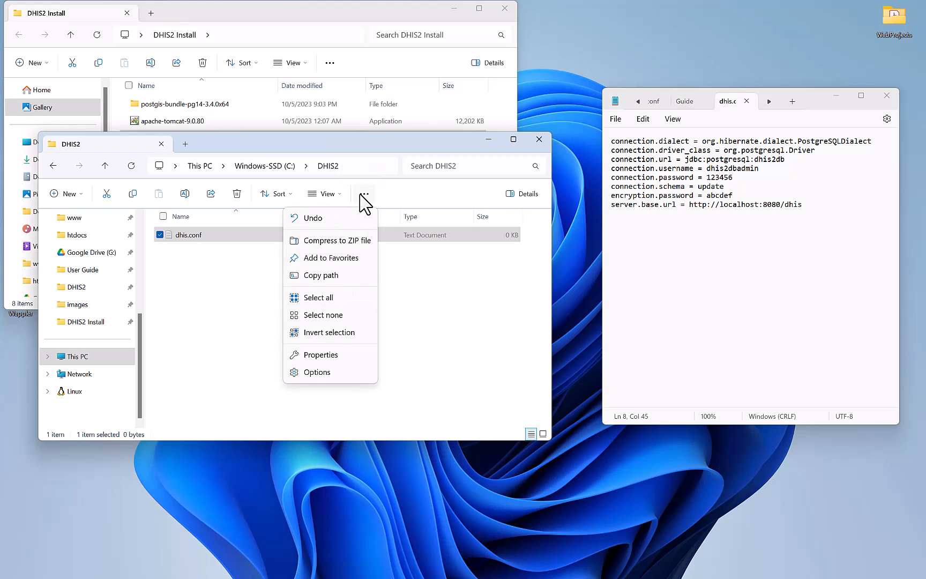
{"action": "left_click", "coordinate": [334, 195]}
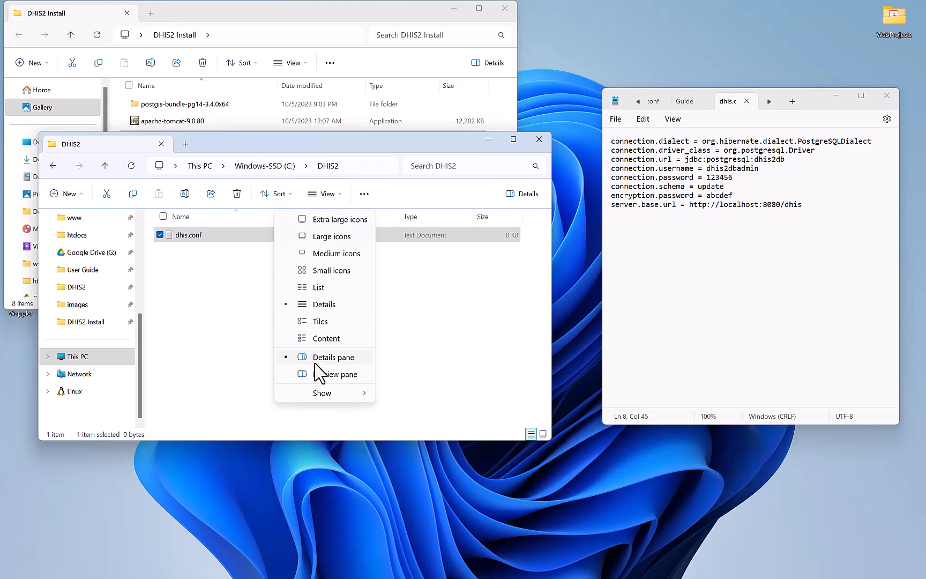
{"action": "mouse_move", "coordinate": [339, 391]}
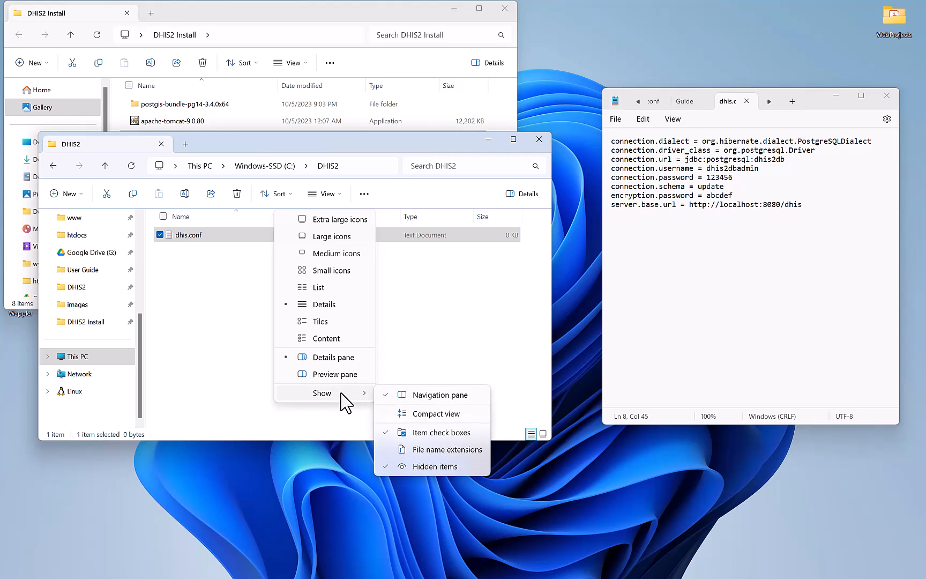
{"action": "left_click", "coordinate": [427, 450]}
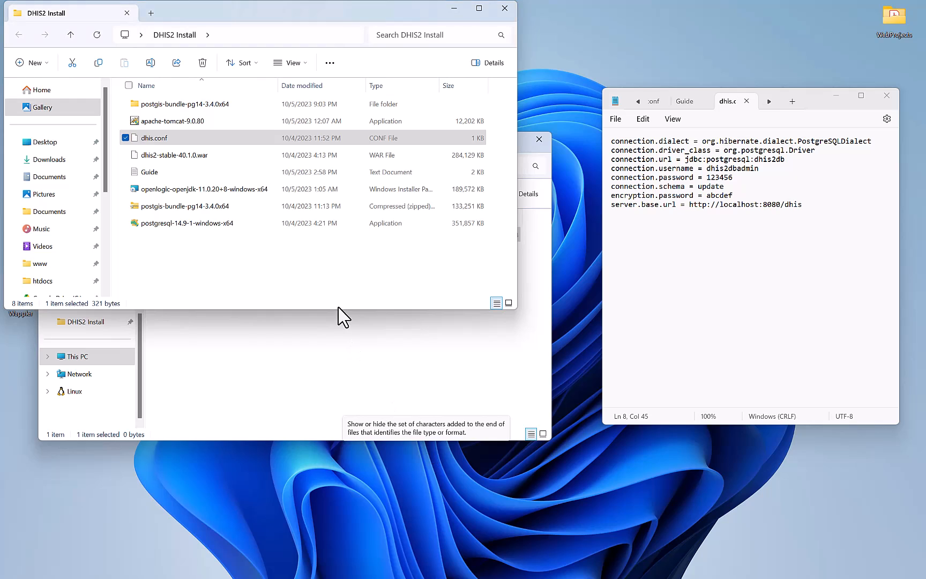
Start renaming dhis.conf.txt to remove the .txt extension.
{"action": "left_click", "coordinate": [332, 362]}
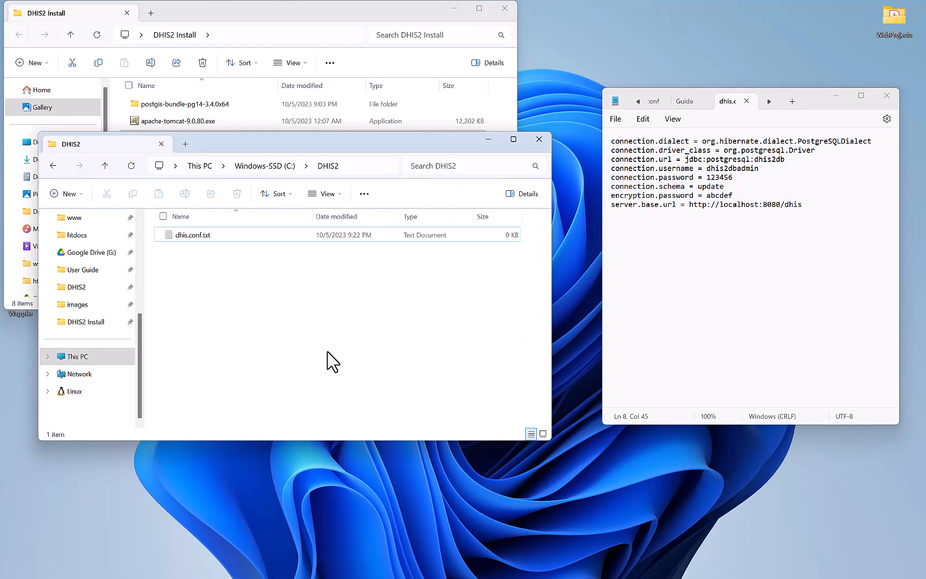
{"action": "left_click", "coordinate": [215, 236]}
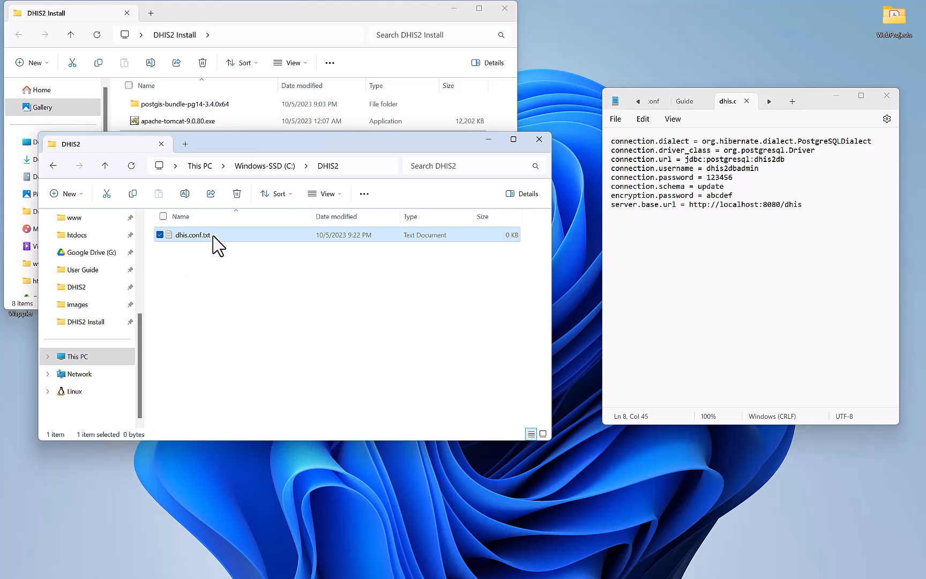
{"action": "left_click", "coordinate": [214, 236]}
{"action": "left_click", "coordinate": [213, 236]}
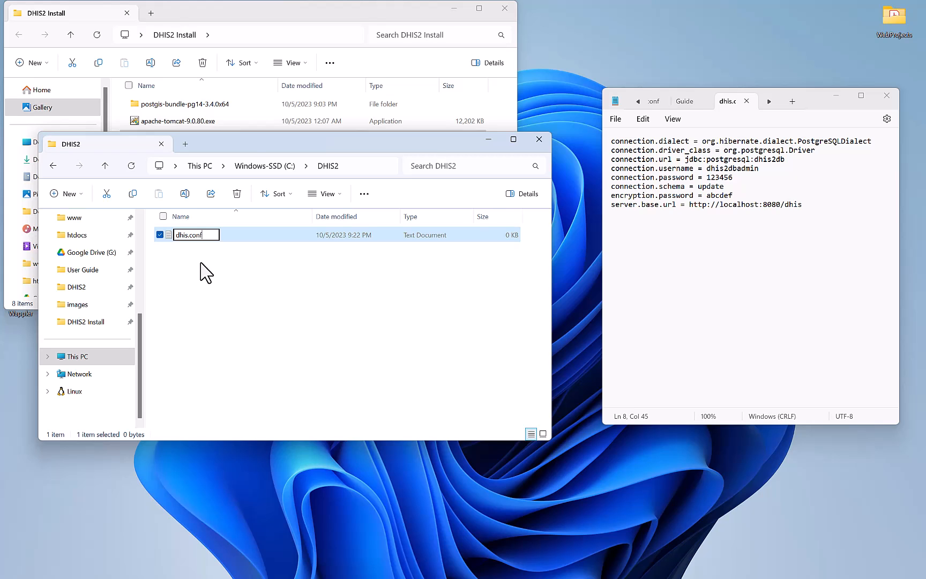
Finish renaming the file to dhis.conf, accept the extension warning, and open it with Notepad.
{"action": "left_click", "coordinate": [206, 274]}
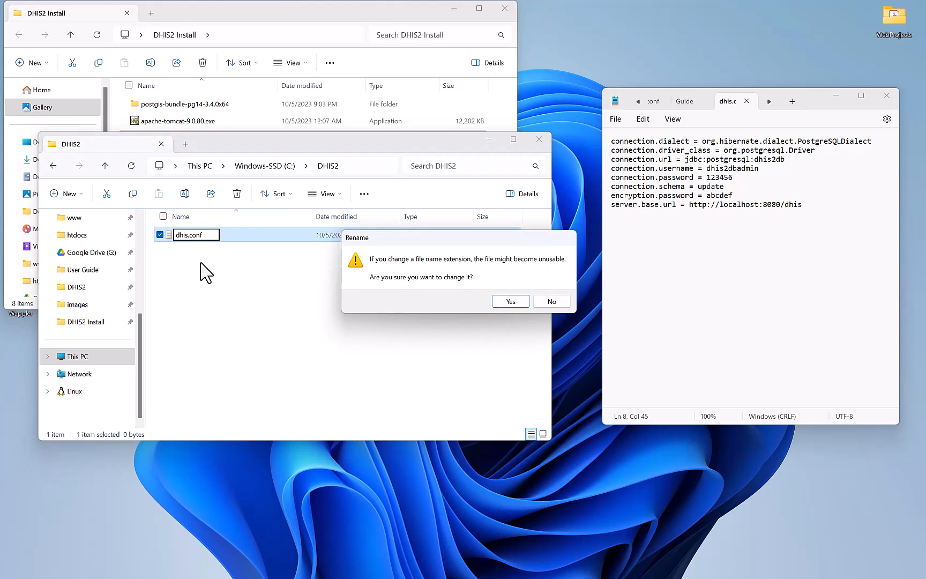
{"action": "left_click", "coordinate": [509, 302]}
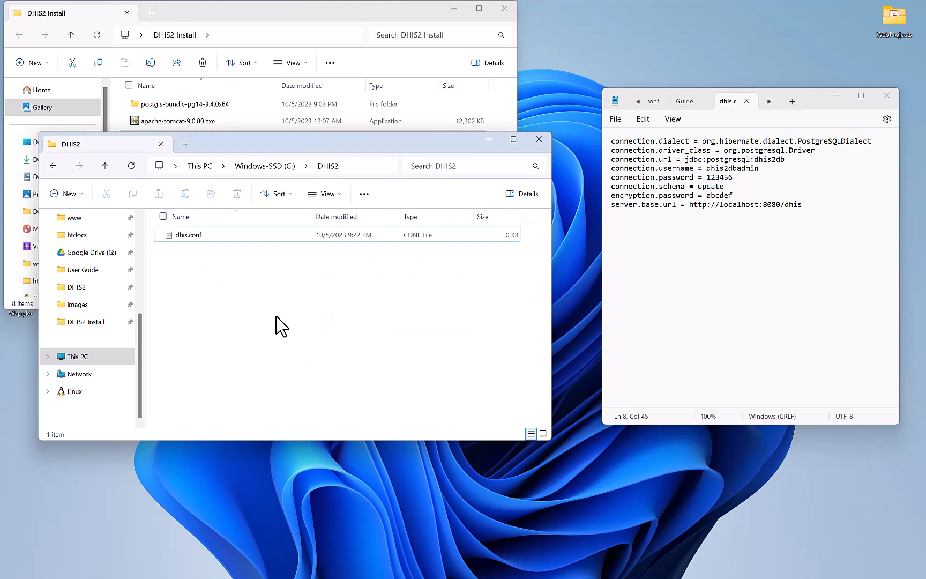
{"action": "right_click", "coordinate": [209, 237]}
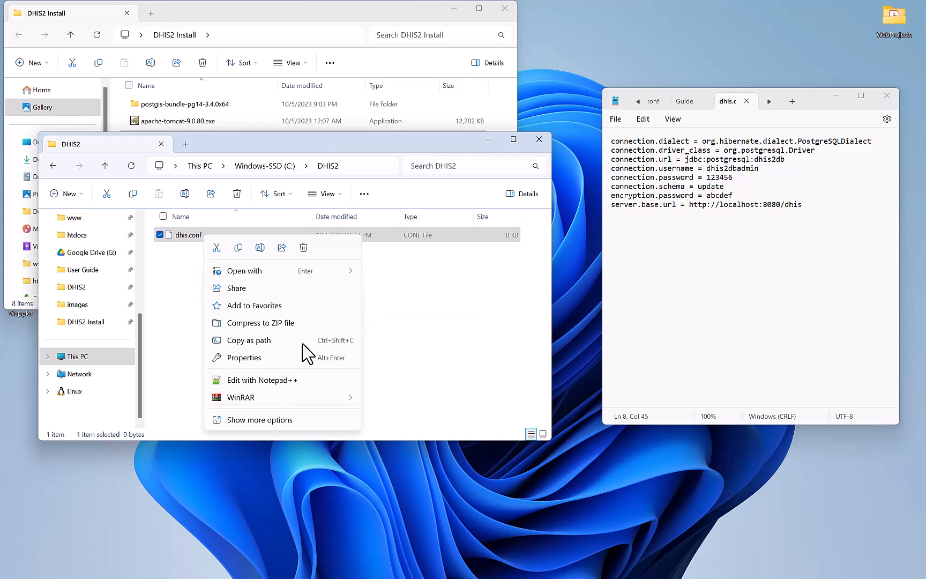
{"action": "mouse_move", "coordinate": [339, 280]}
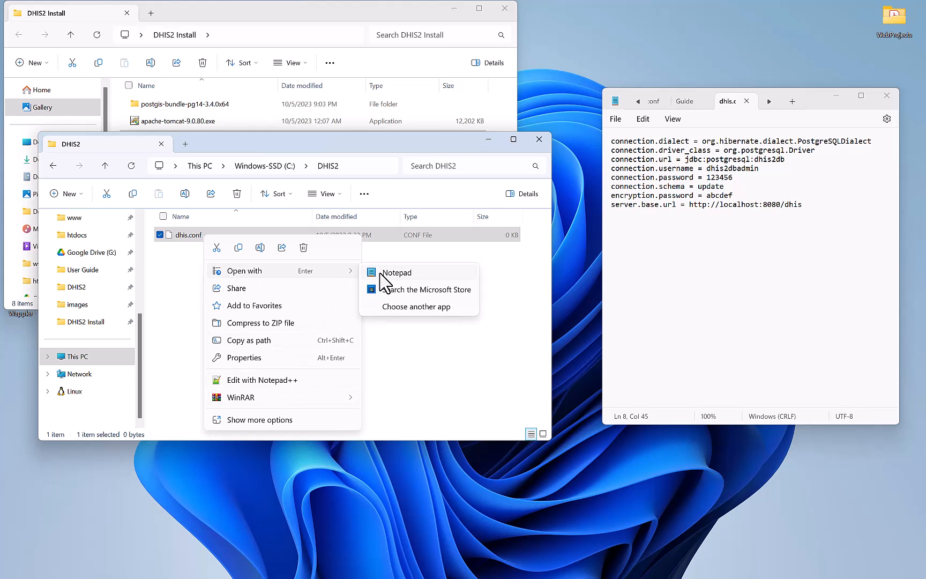
{"action": "left_click", "coordinate": [380, 273]}
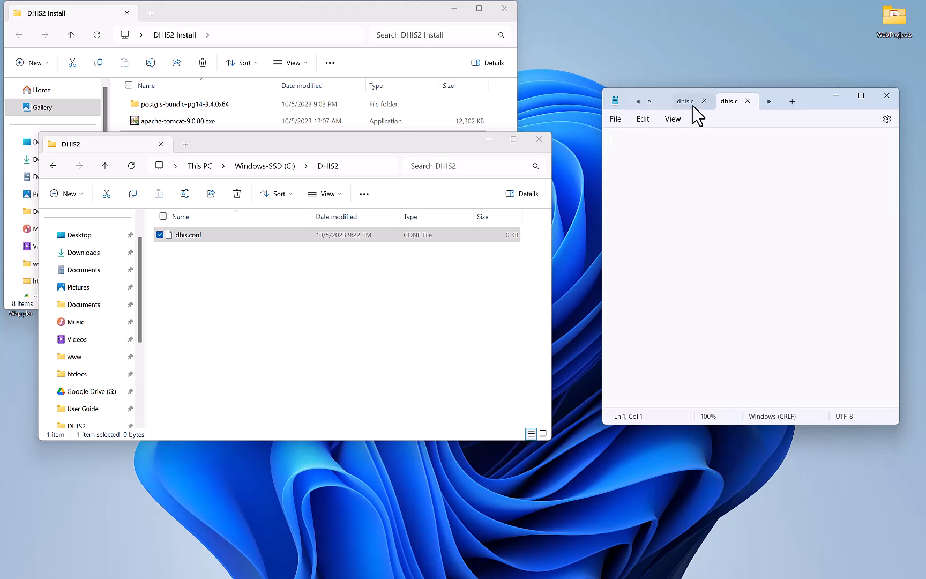
Copy the eight configuration lines from the old dhis.conf tab into the new one, then maximize Notepad.
{"action": "left_click", "coordinate": [691, 101]}
{"action": "left_click_drag", "start_coordinate": [802, 205], "coordinate": [596, 144]}
{"action": "key", "text": "ctrl+c"}
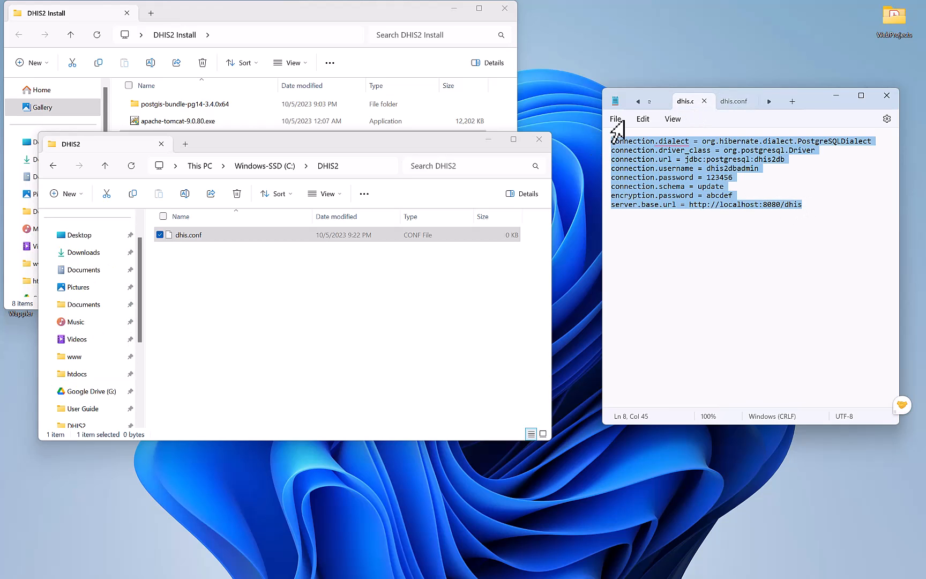
{"action": "left_click", "coordinate": [735, 102]}
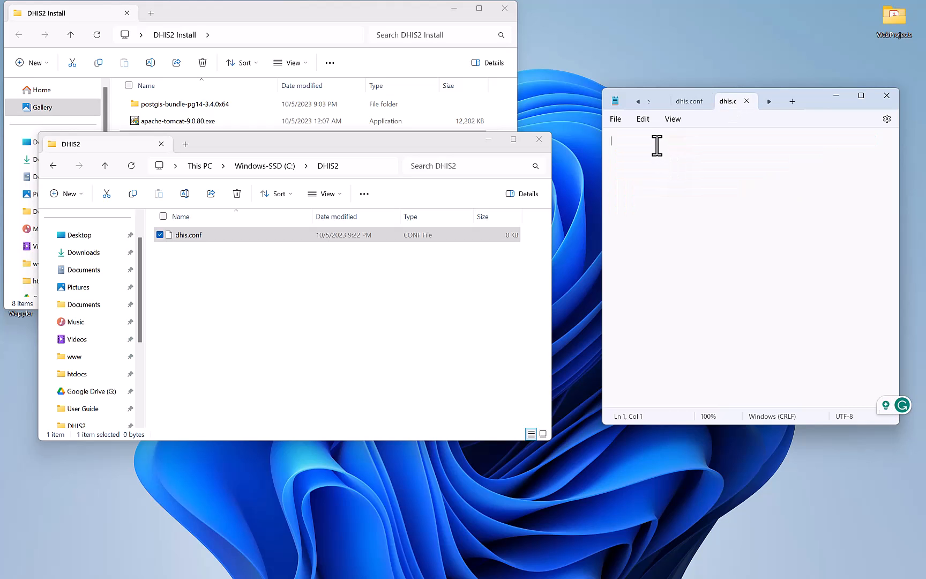
{"action": "key", "text": "ctrl+v"}
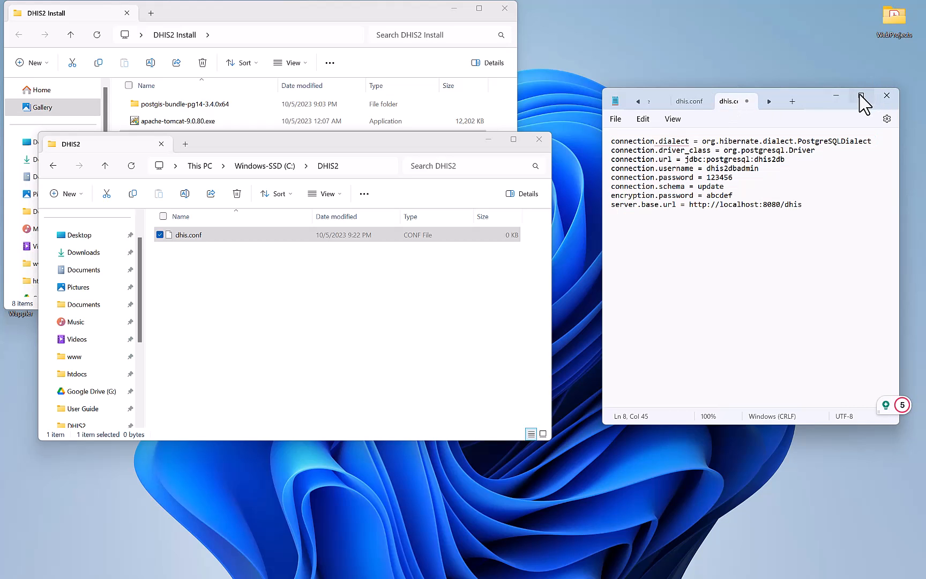
{"action": "left_click", "coordinate": [860, 96]}
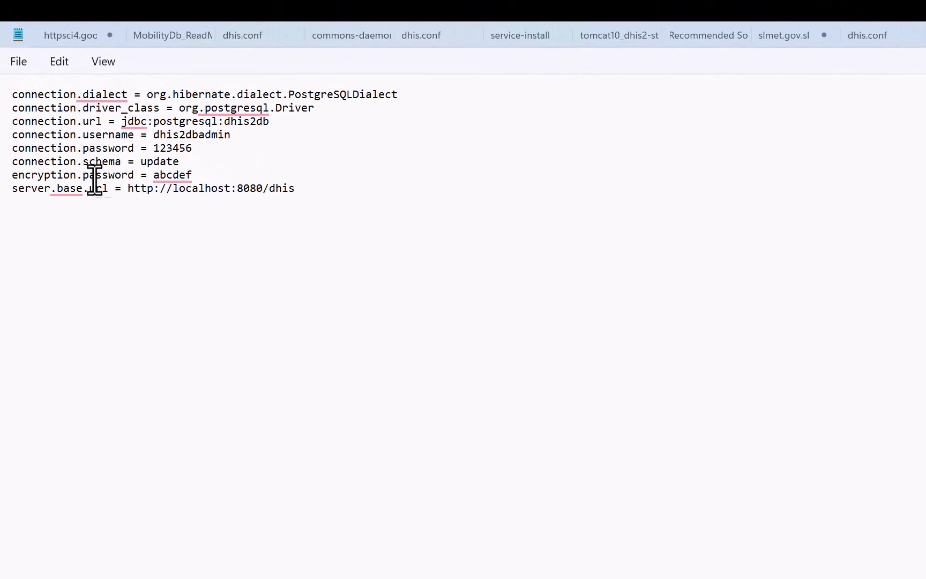
Dismiss the spelling card and check the database name dhis2db, user name and password values.
{"action": "mouse_move", "coordinate": [105, 96]}
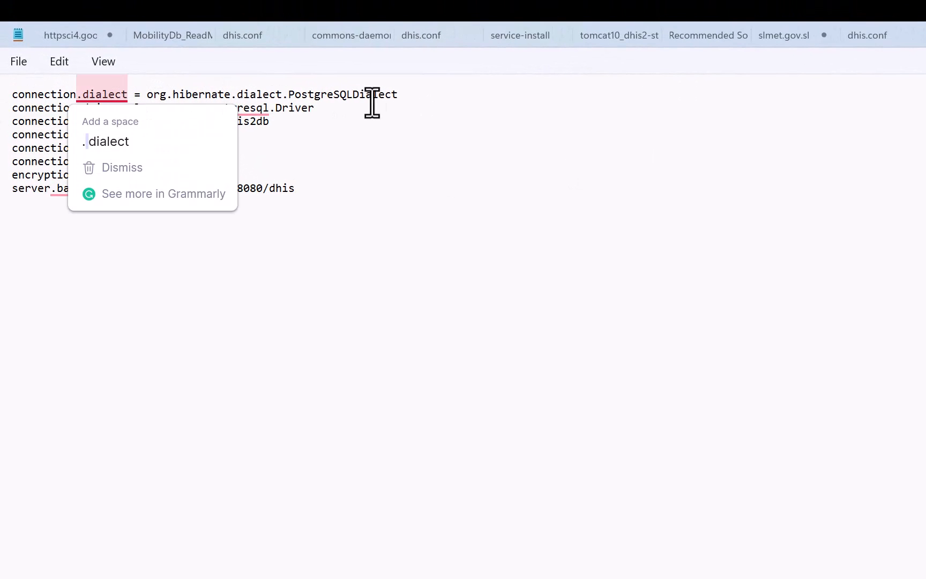
{"action": "left_click", "coordinate": [405, 97]}
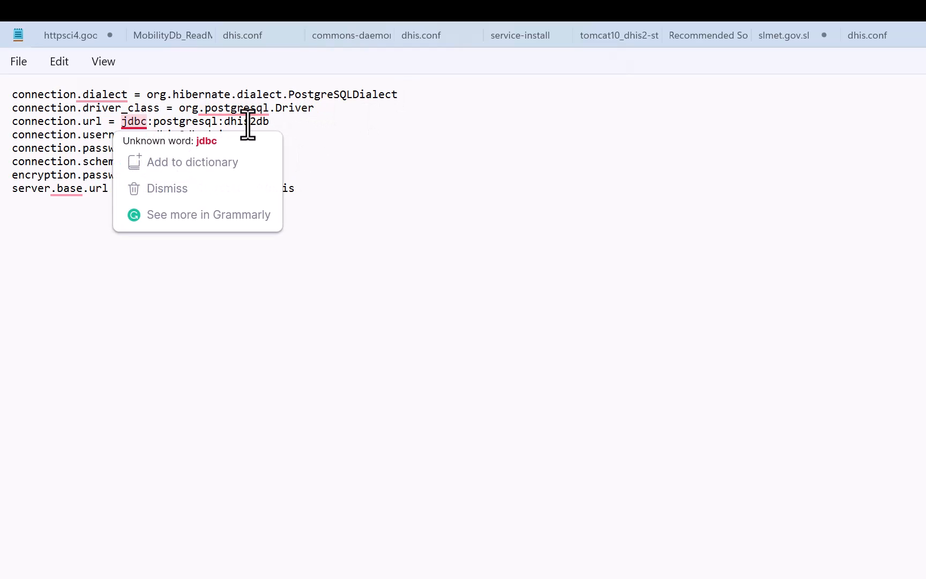
{"action": "left_click_drag", "start_coordinate": [225, 121], "coordinate": [271, 131]}
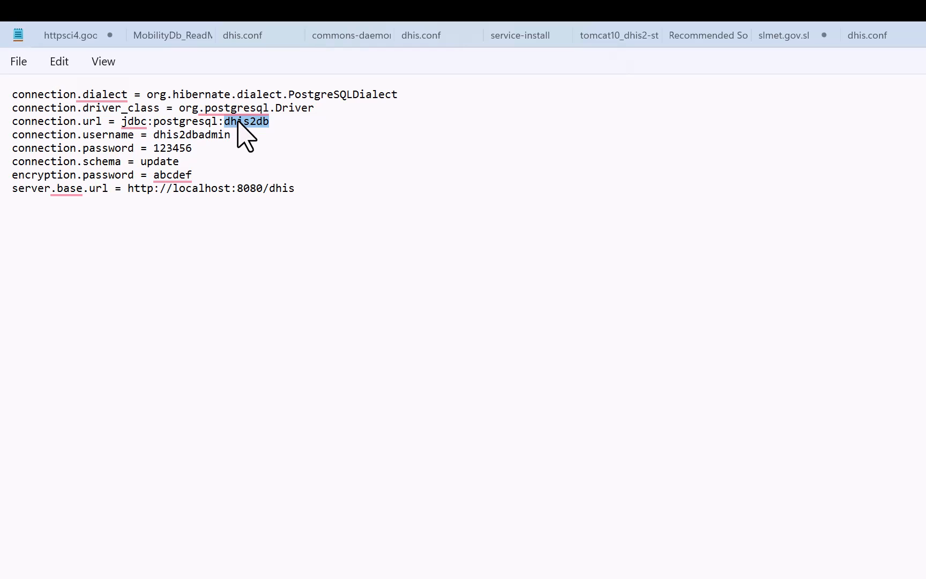
{"action": "left_click", "coordinate": [272, 121]}
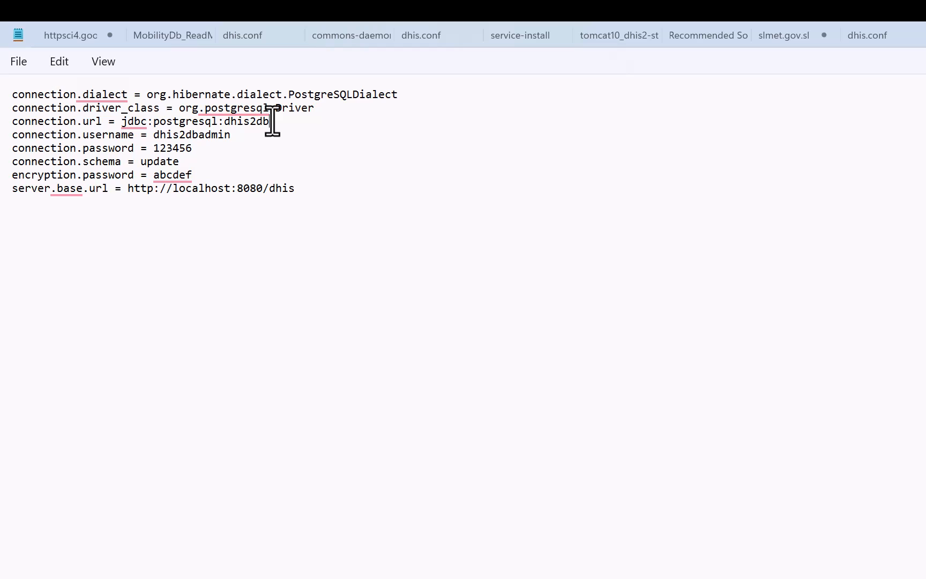
{"action": "left_click_drag", "start_coordinate": [154, 135], "coordinate": [230, 136]}
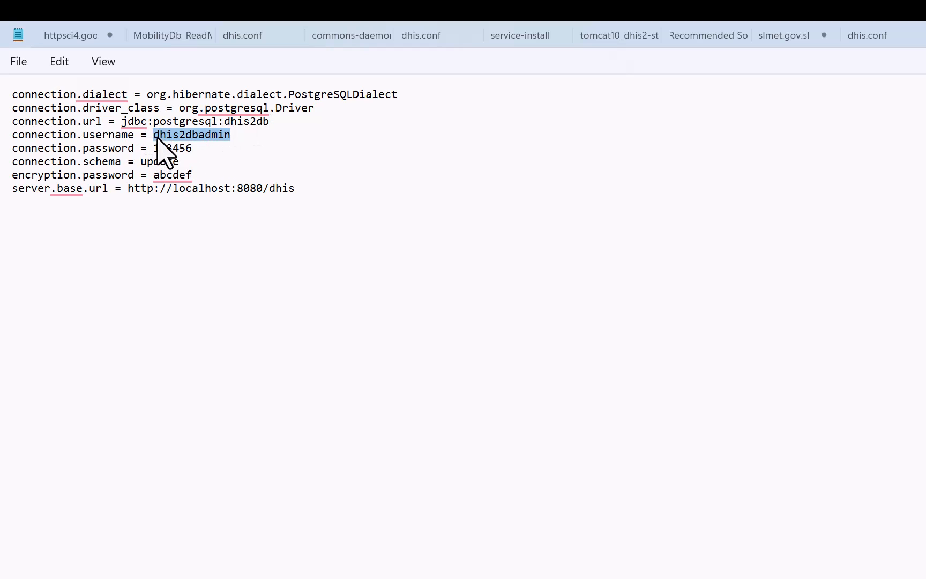
{"action": "left_click", "coordinate": [235, 138]}
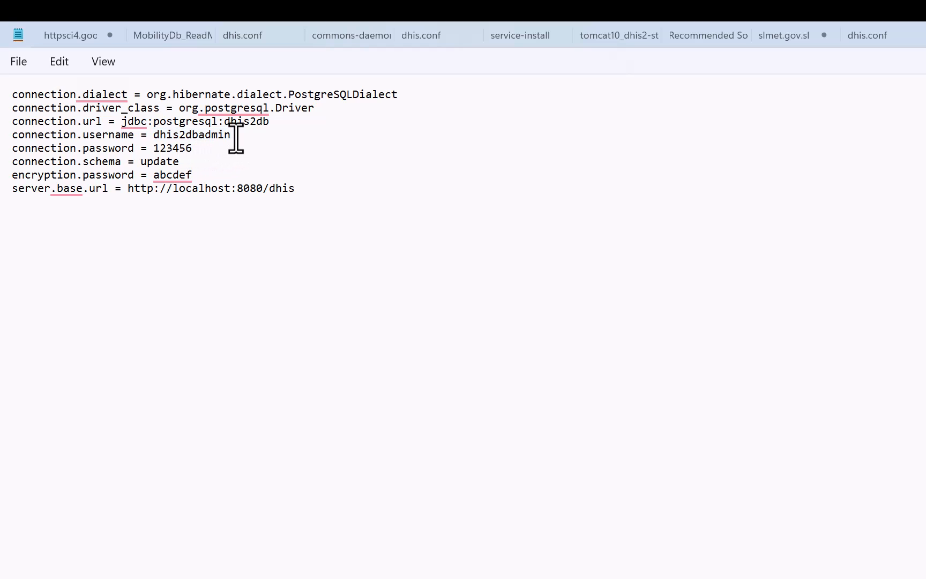
{"action": "left_click_drag", "start_coordinate": [152, 135], "coordinate": [237, 135]}
{"action": "double_click", "coordinate": [155, 149]}
{"action": "double_click", "coordinate": [195, 148]}
Check the /dhis path of the server URL and the schema update line, then select all text.
{"action": "left_click", "coordinate": [313, 192]}
{"action": "left_click_drag", "start_coordinate": [266, 190], "coordinate": [302, 187]}
{"action": "left_click", "coordinate": [302, 191]}
{"action": "left_click_drag", "start_coordinate": [302, 191], "coordinate": [265, 189]}
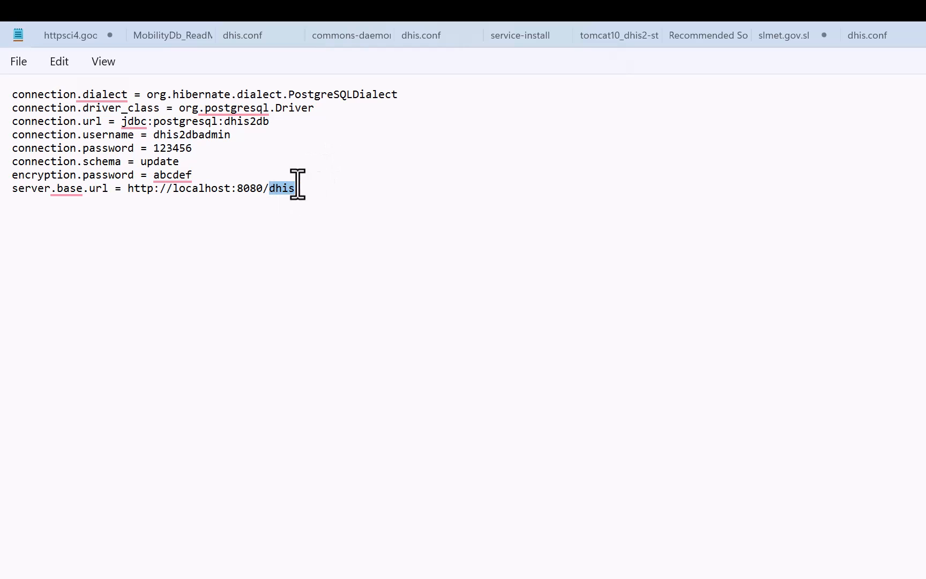
{"action": "left_click", "coordinate": [304, 192]}
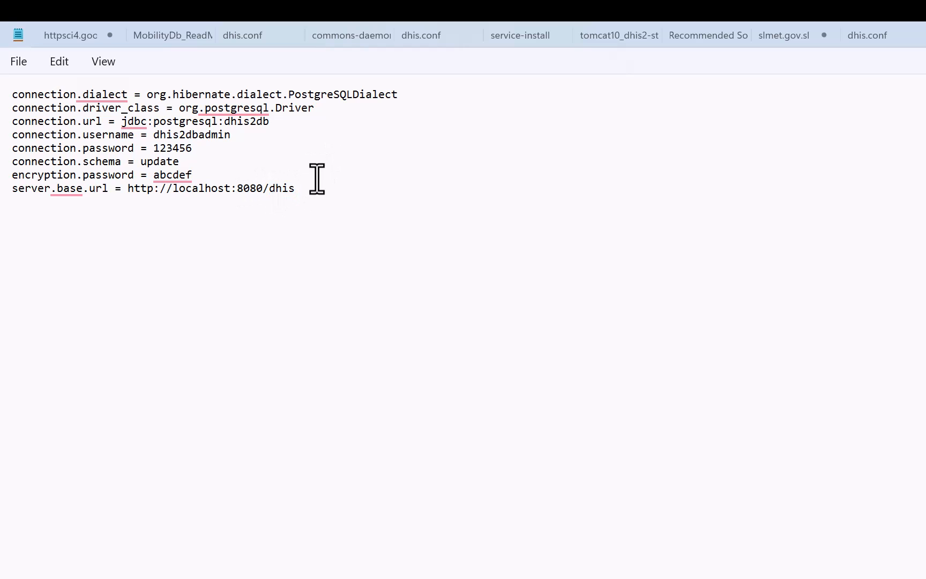
{"action": "left_click", "coordinate": [293, 168]}
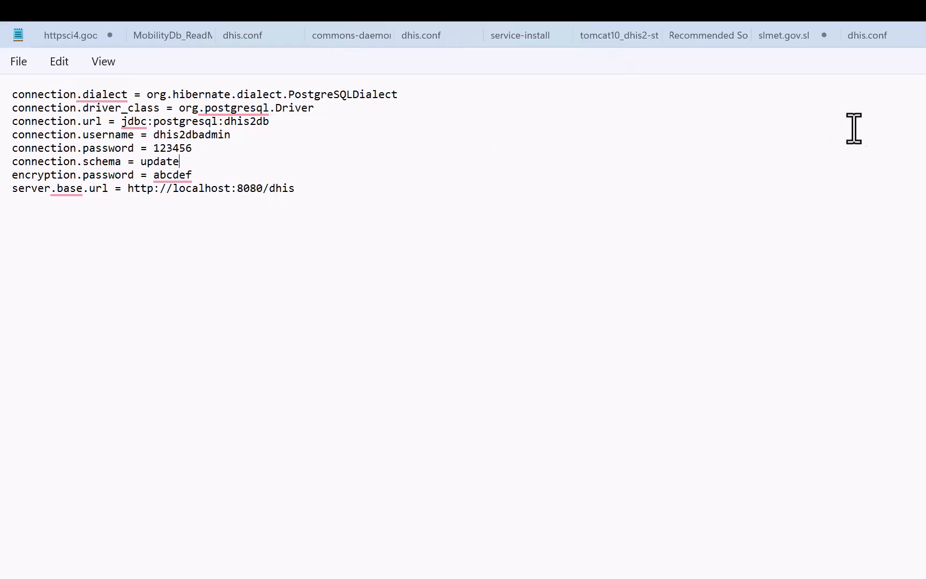
{"action": "key", "text": "ctrl+a"}
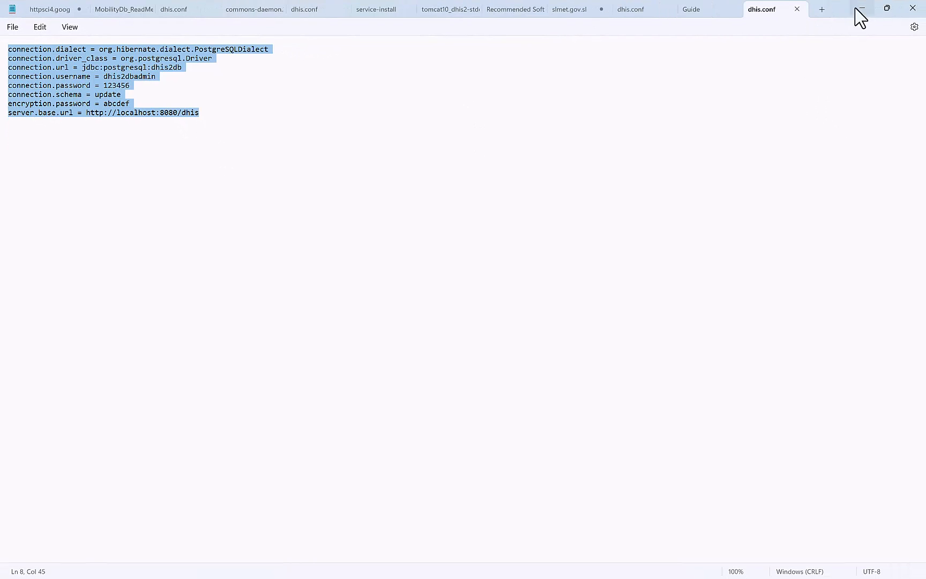
Close Notepad and reopen dhis.conf in Notepad using Just once.
{"action": "left_click", "coordinate": [911, 11]}
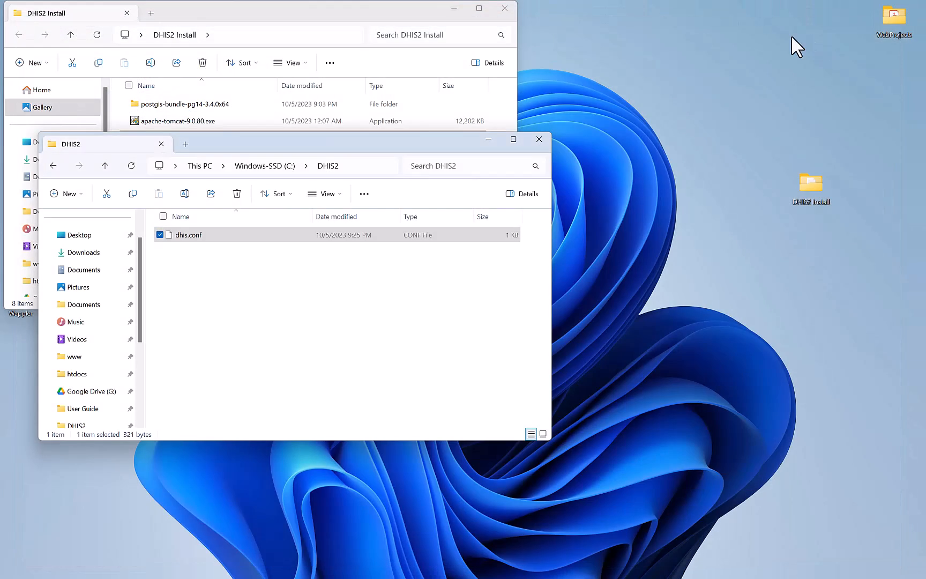
{"action": "left_click", "coordinate": [287, 297]}
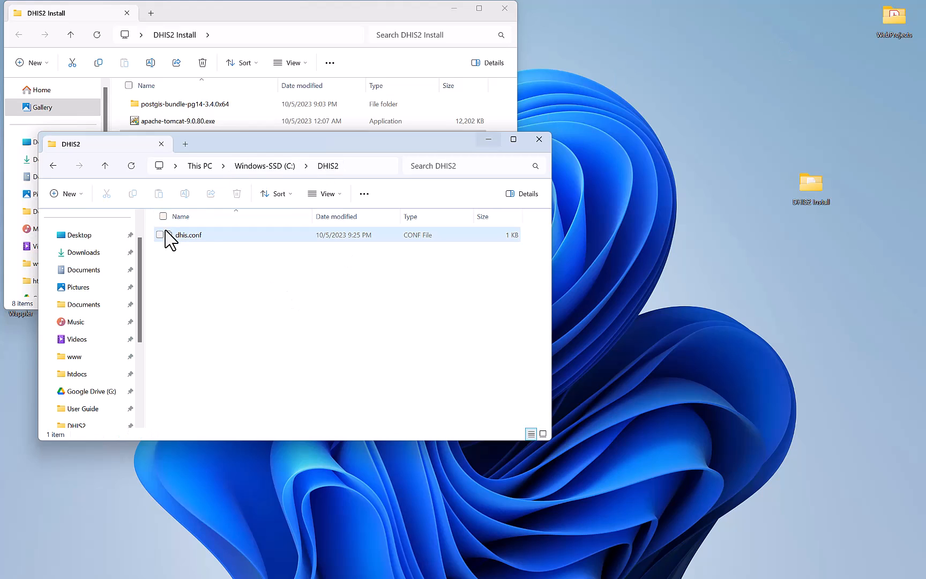
{"action": "double_click", "coordinate": [203, 238]}
{"action": "left_click", "coordinate": [390, 196]}
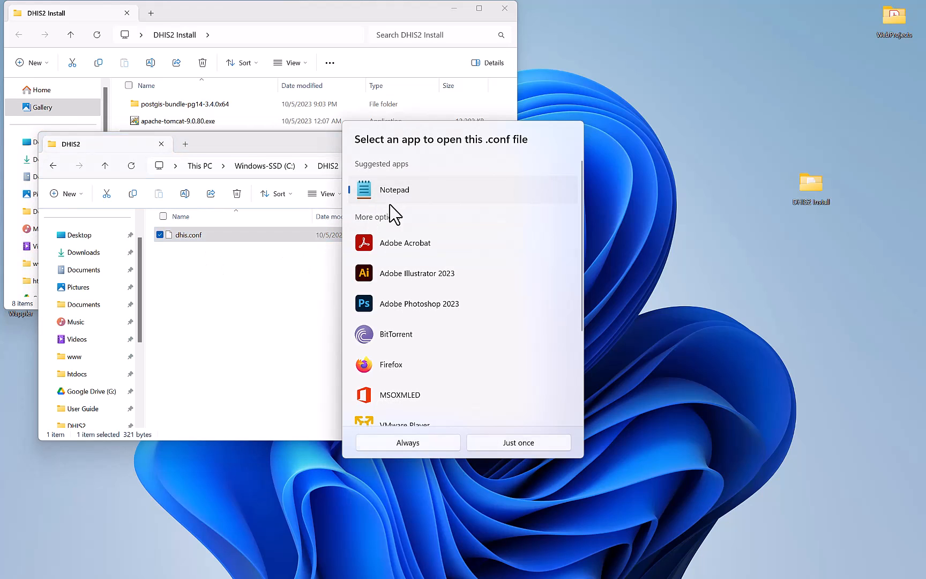
{"action": "left_click", "coordinate": [493, 446]}
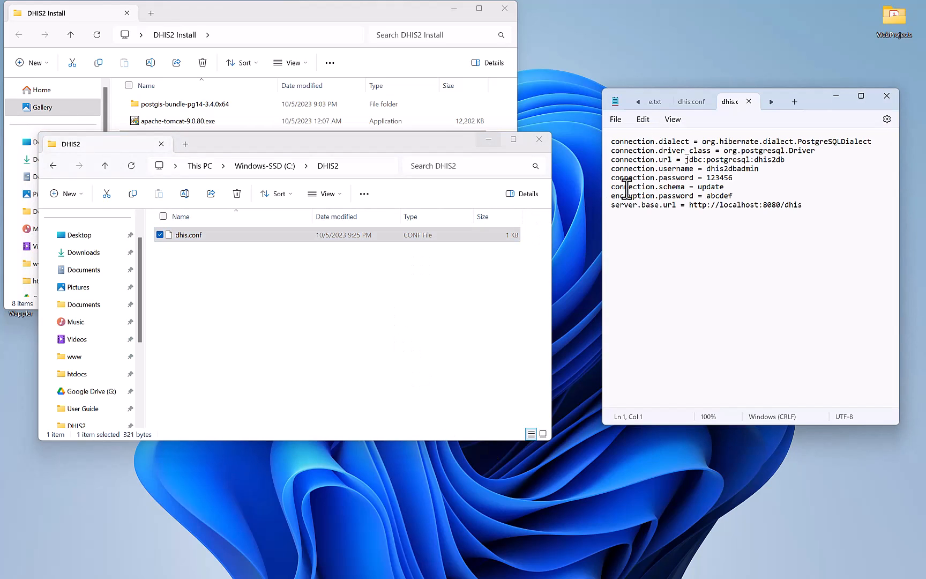
Verify the user, password, schema and URL lines, close Notepad, and return to DHIS2 Install.
{"action": "left_click_drag", "start_coordinate": [806, 205], "coordinate": [612, 170]}
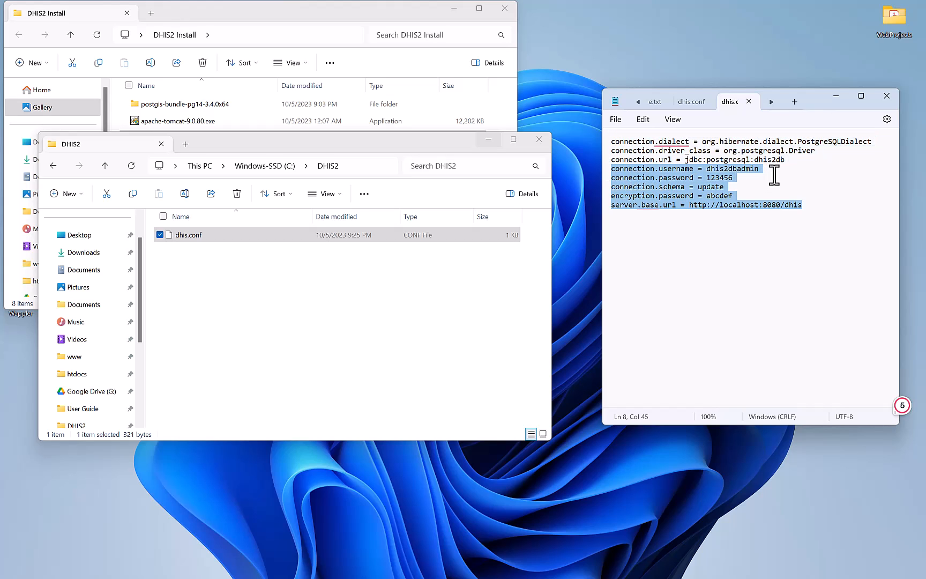
{"action": "left_click", "coordinate": [886, 98]}
{"action": "left_click", "coordinate": [358, 347]}
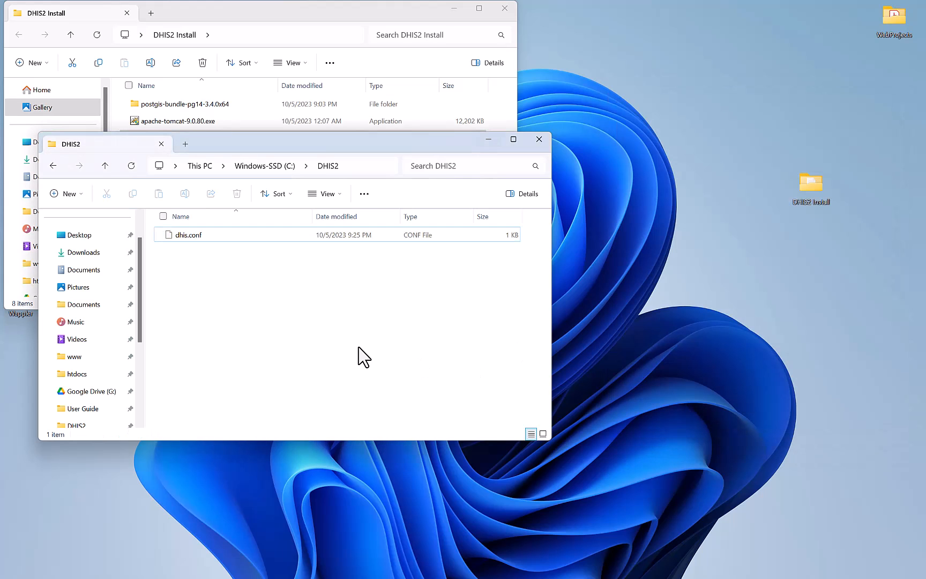
{"action": "left_click", "coordinate": [336, 19]}
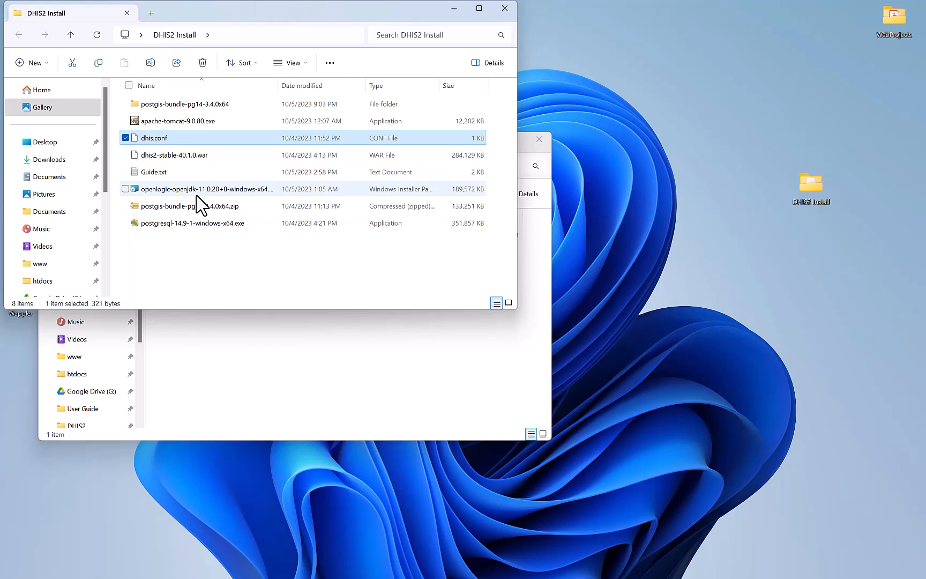
Launch the apache-tomcat-9.0.80.exe installer.
{"action": "mouse_move", "coordinate": [194, 194]}
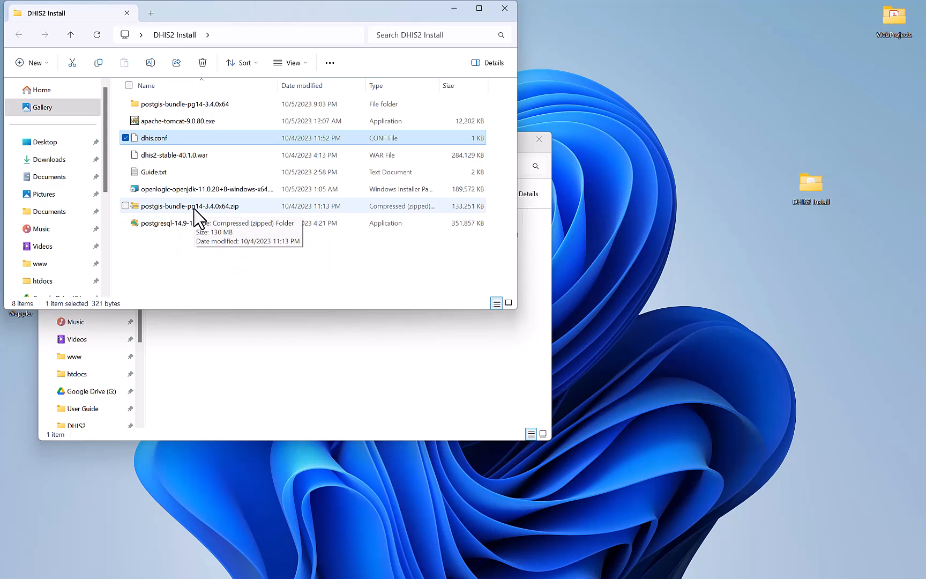
{"action": "mouse_move", "coordinate": [182, 142]}
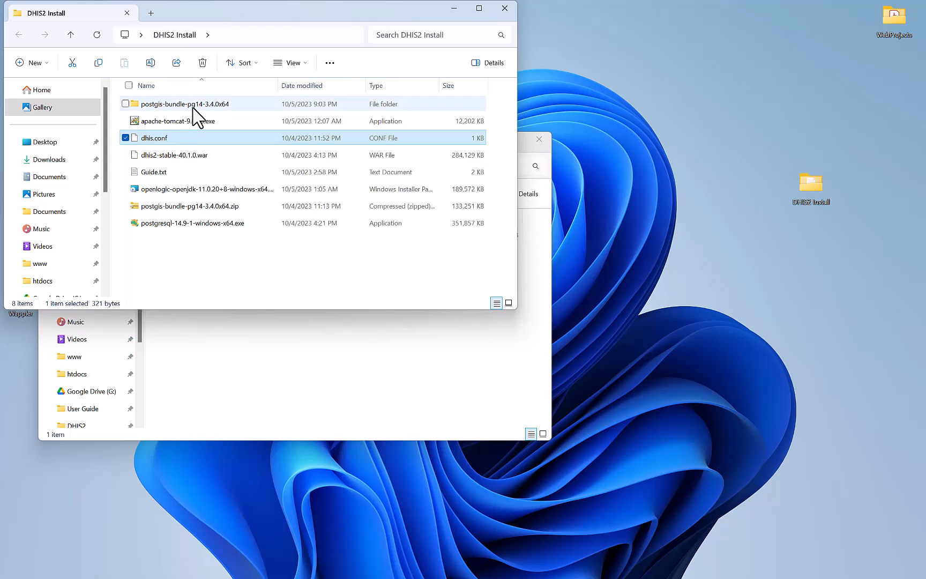
{"action": "mouse_move", "coordinate": [178, 125]}
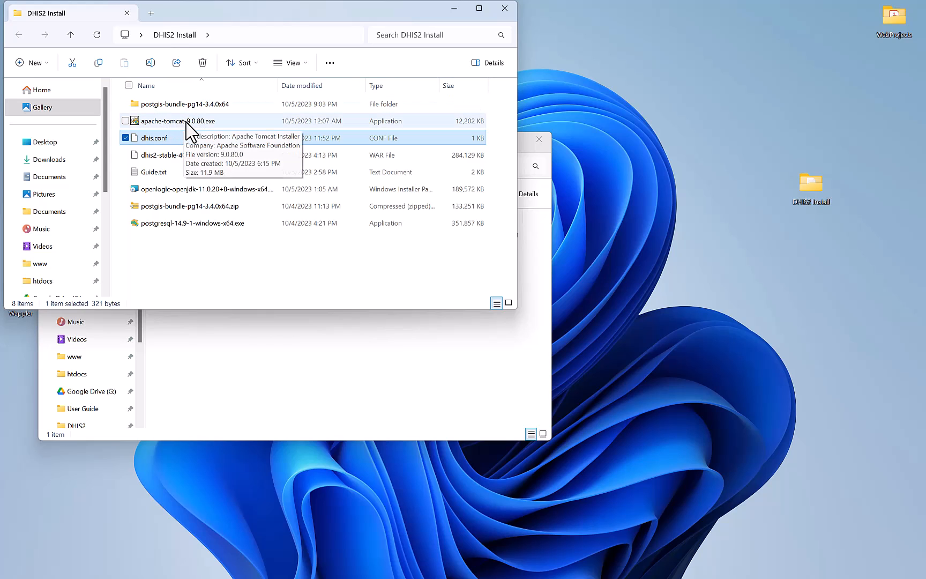
{"action": "left_click", "coordinate": [154, 124]}
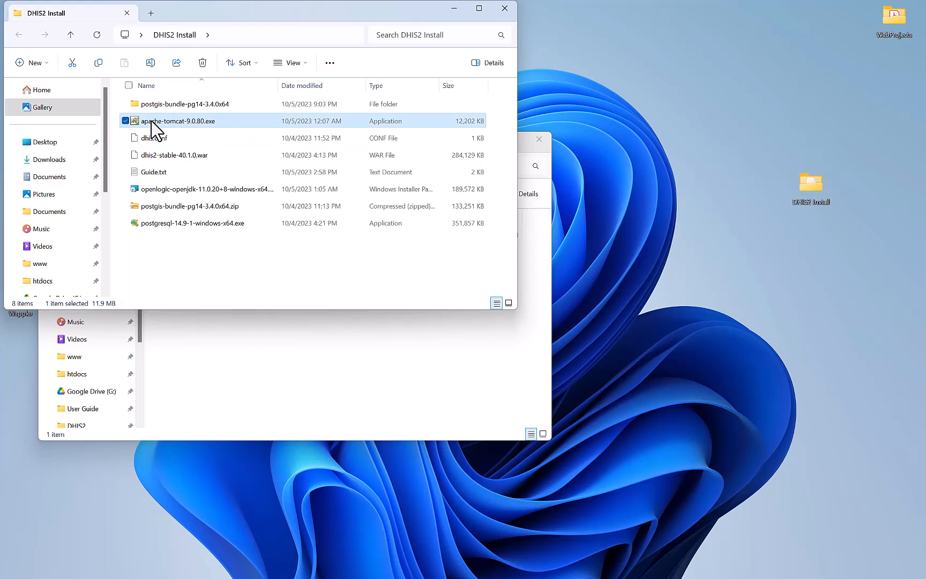
{"action": "double_click", "coordinate": [153, 124]}
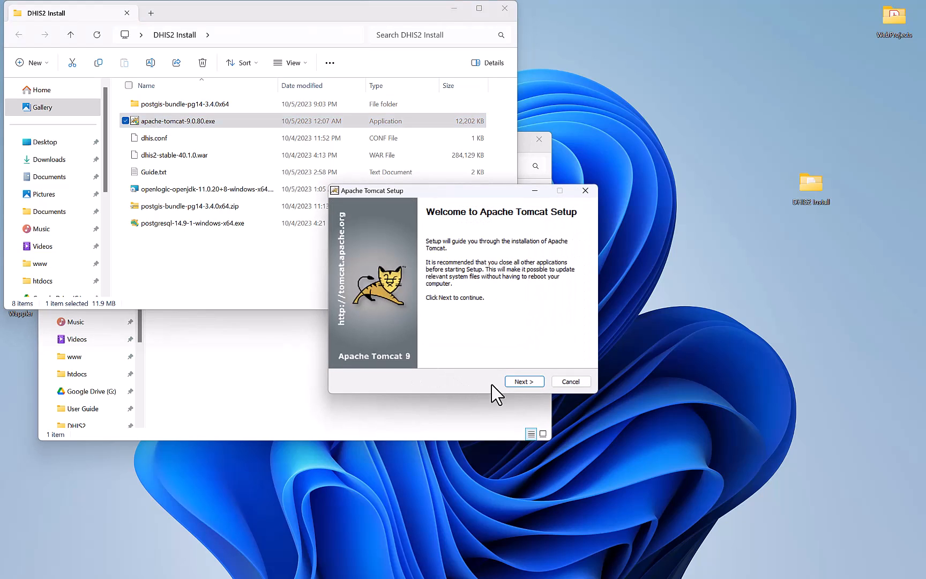
Accept the Apache licence and add Host Manager to the installed components.
{"action": "left_click", "coordinate": [520, 381]}
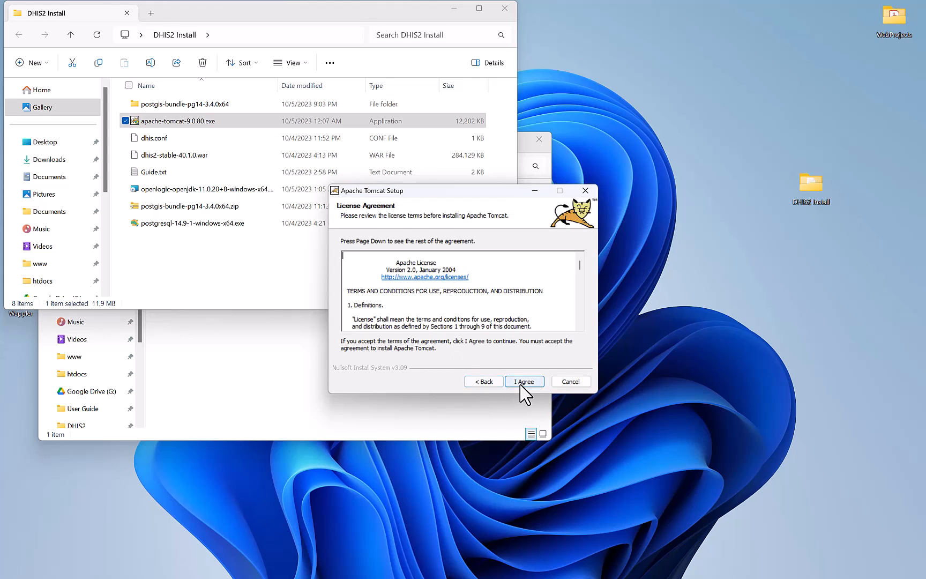
{"action": "left_click", "coordinate": [521, 381]}
{"action": "left_click", "coordinate": [459, 313]}
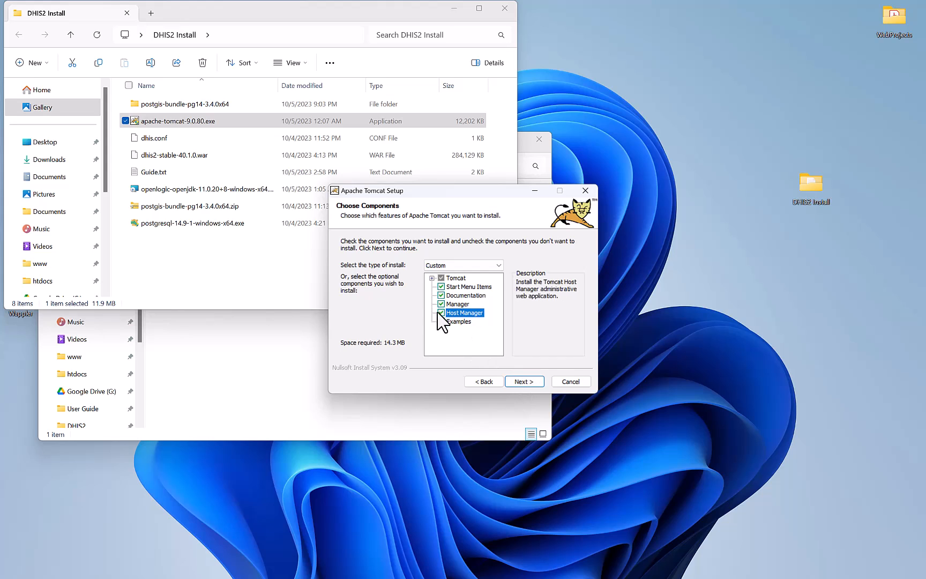
{"action": "left_click", "coordinate": [524, 382]}
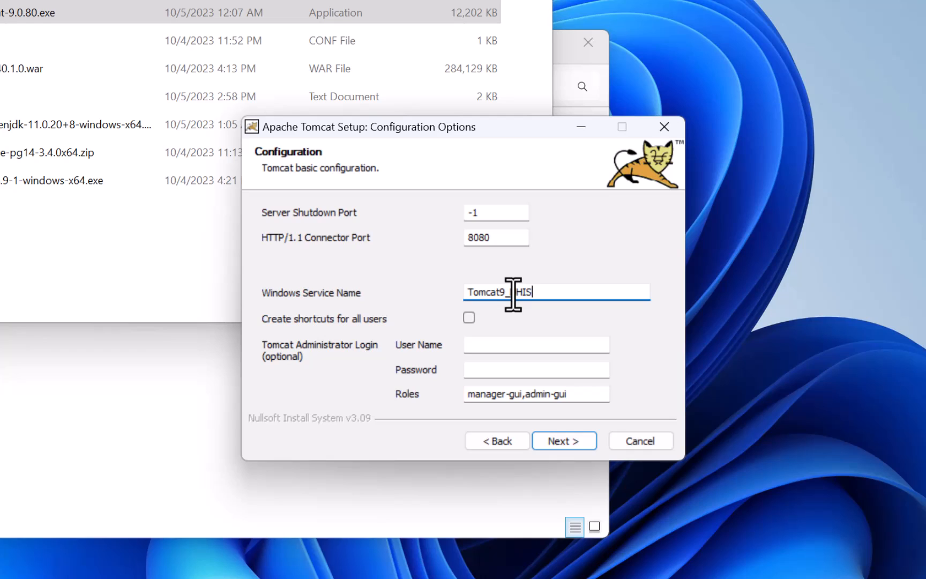
Set service name Tomcat9_DHIS and an administrator login with user name admin and a password.
{"action": "type", "text": "D"}
{"action": "left_click", "coordinate": [481, 346]}
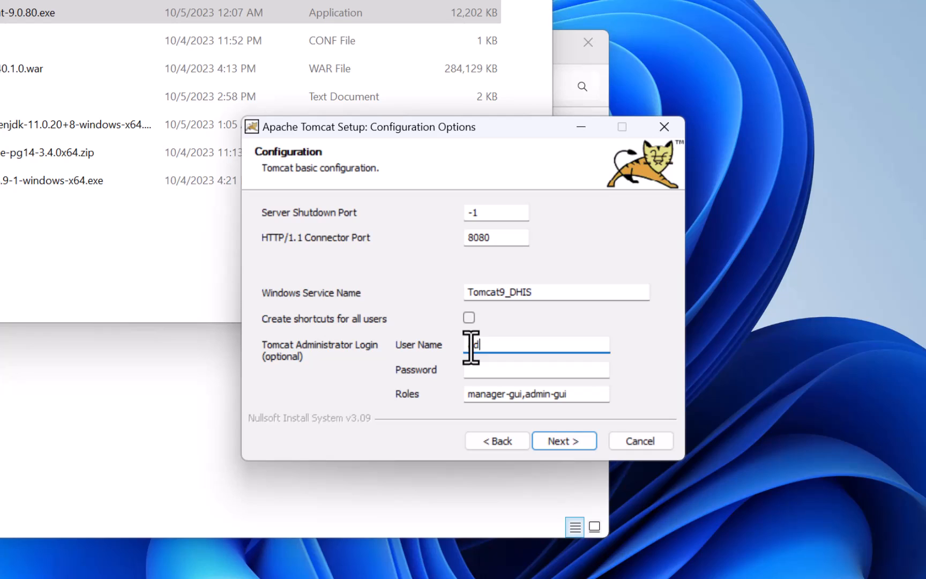
{"action": "type", "text": "admin"}
{"action": "key", "text": "Tab"}
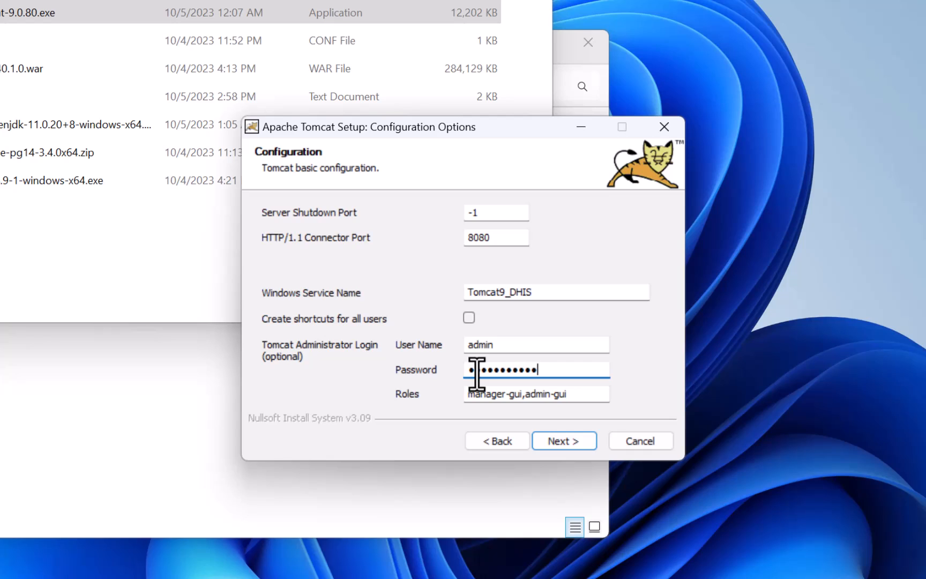
{"action": "left_click", "coordinate": [563, 442]}
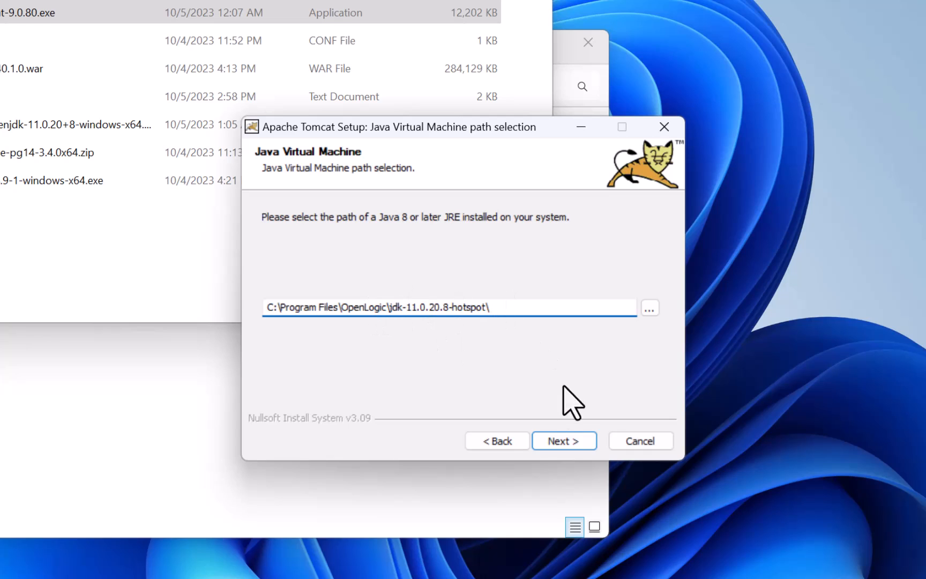
Keep the OpenLogic JDK path, install Tomcat, and finish without running it or showing the readme.
{"action": "left_click", "coordinate": [561, 437]}
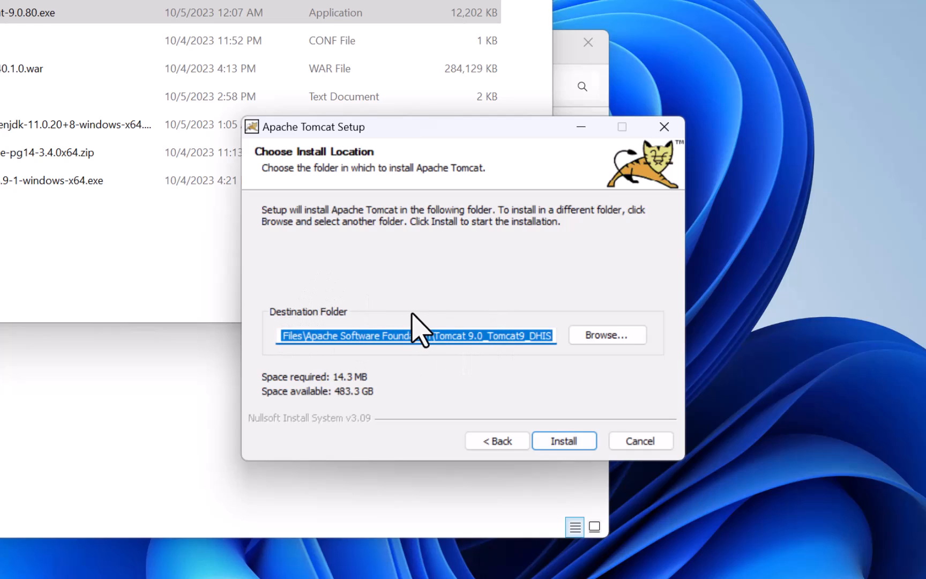
{"action": "left_click", "coordinate": [563, 440]}
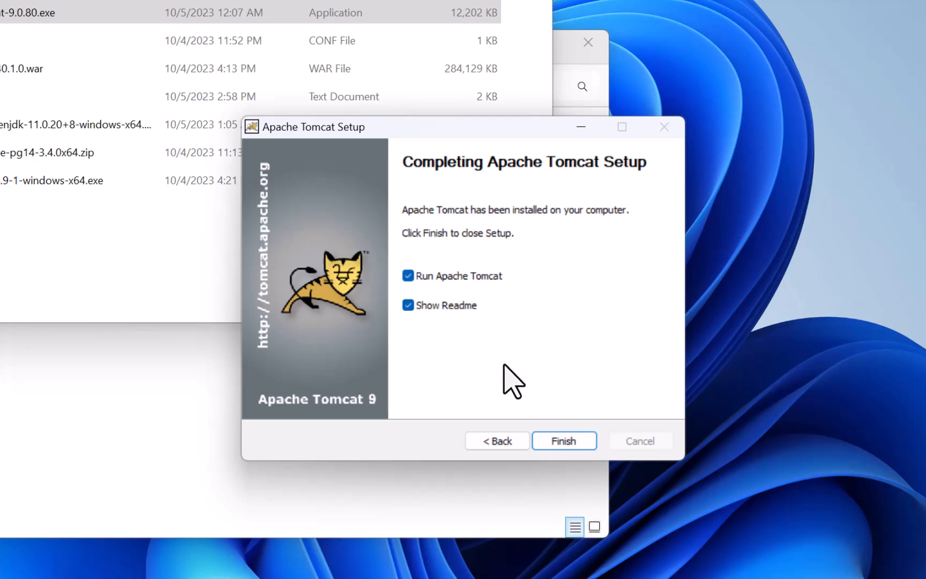
{"action": "left_click", "coordinate": [442, 275]}
{"action": "left_click", "coordinate": [423, 303]}
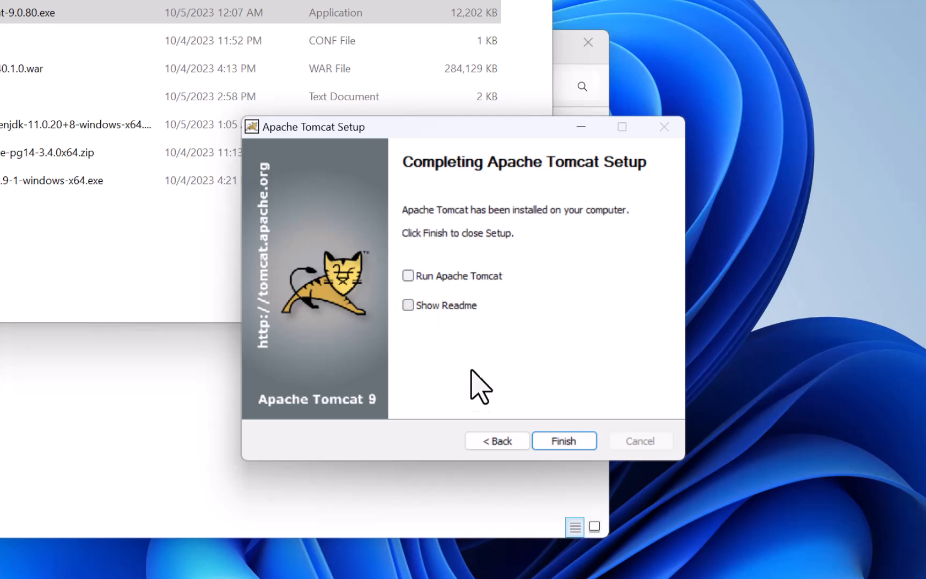
{"action": "left_click", "coordinate": [561, 444]}
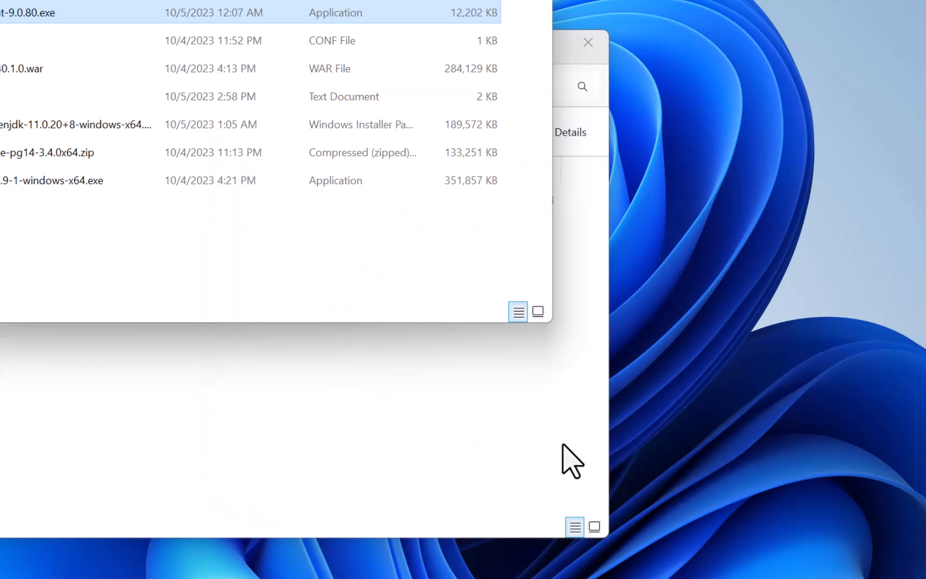
{"action": "left_click", "coordinate": [358, 412]}
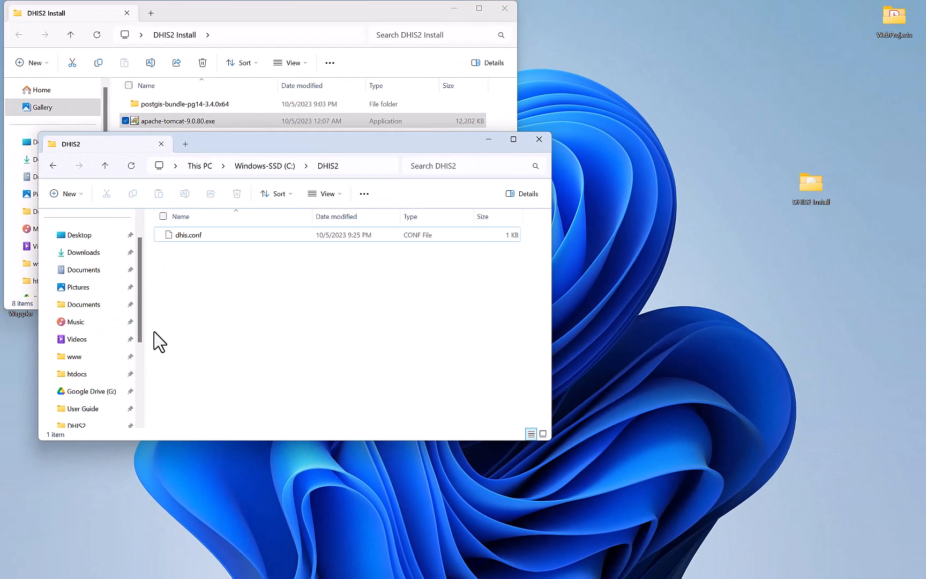
{"action": "scroll", "coordinate": [93, 381], "scroll_direction": "down", "scroll_amount": 3}
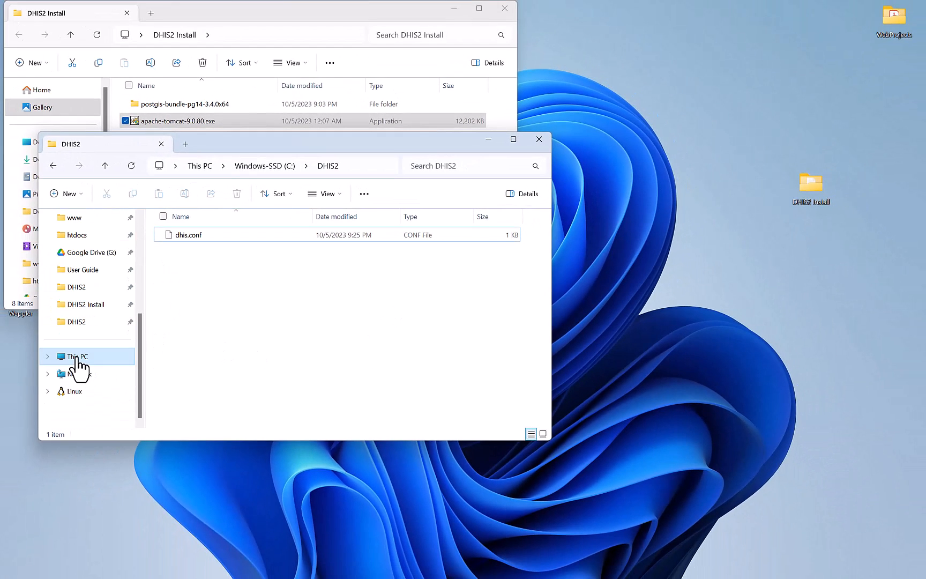
Browse to C:\Program Files\Apache Software Foundation\Tomcat 9.0_Tomcat9_DHIS\conf, granting access, and right-click server.xml.
{"action": "left_click", "coordinate": [77, 356]}
{"action": "left_click", "coordinate": [322, 244]}
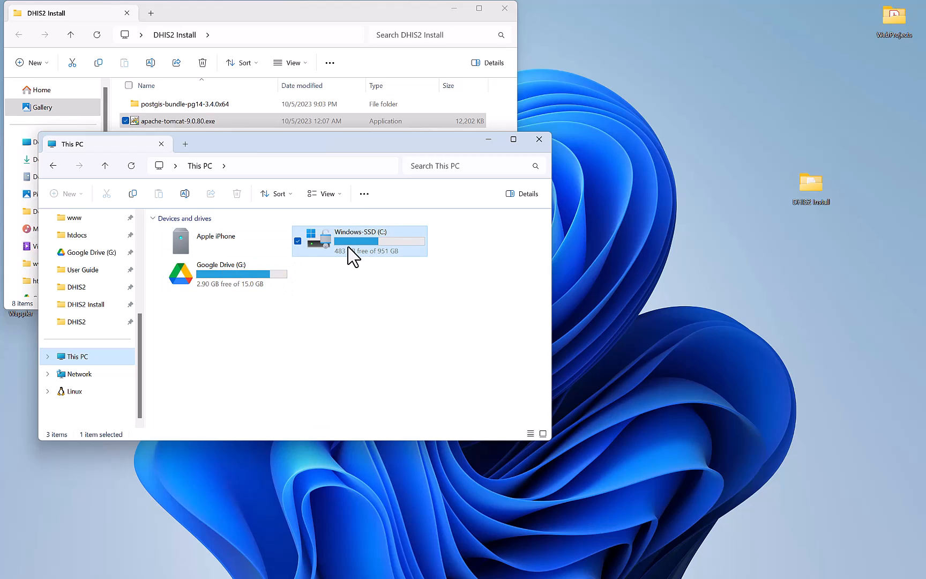
{"action": "double_click", "coordinate": [351, 253]}
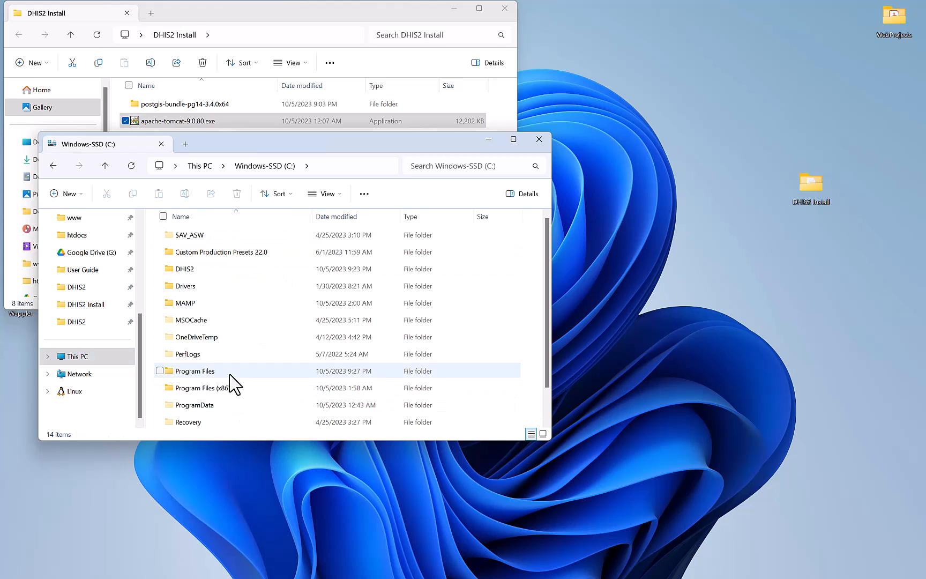
{"action": "double_click", "coordinate": [229, 372]}
{"action": "left_click", "coordinate": [223, 286]}
{"action": "double_click", "coordinate": [223, 287]}
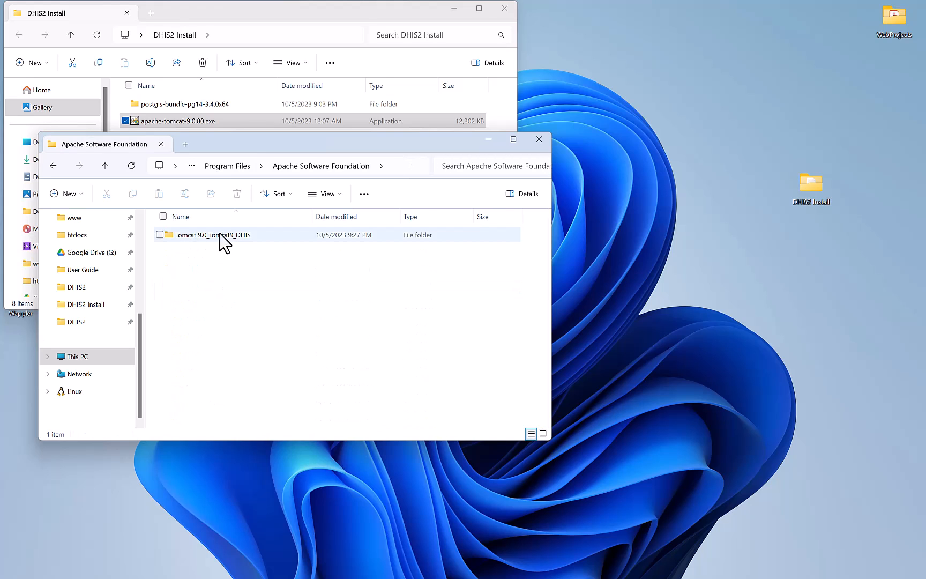
{"action": "double_click", "coordinate": [235, 238]}
{"action": "left_click", "coordinate": [488, 312]}
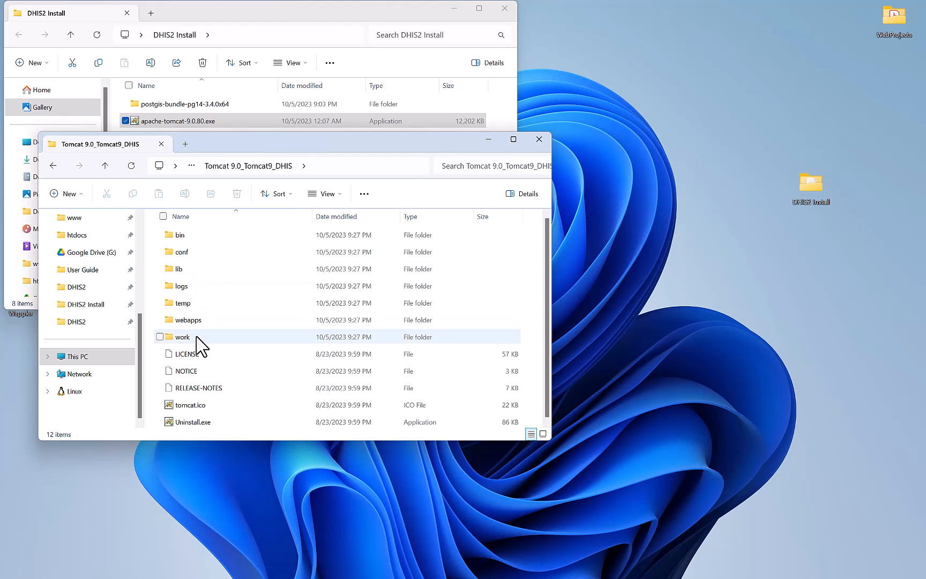
{"action": "double_click", "coordinate": [192, 253]}
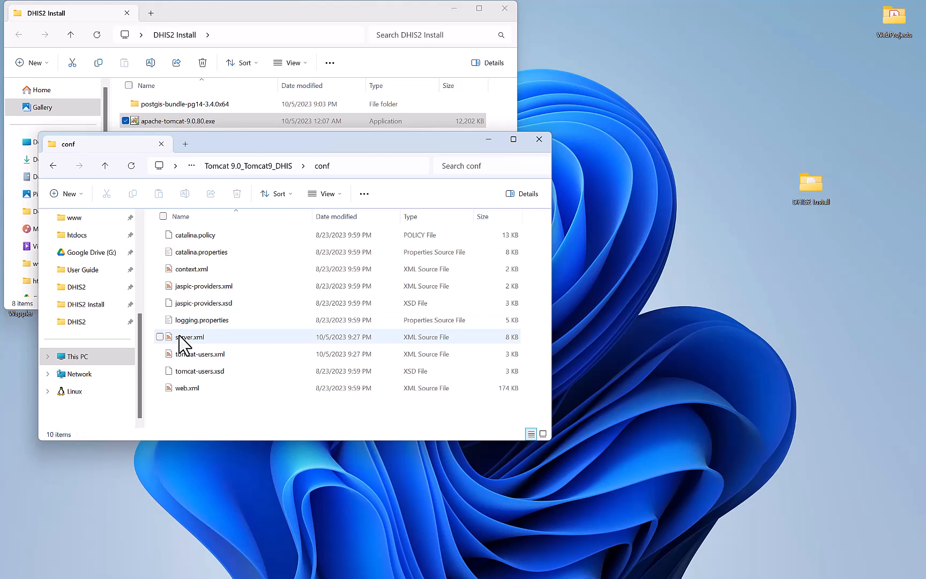
{"action": "left_click", "coordinate": [182, 341]}
{"action": "right_click", "coordinate": [182, 342]}
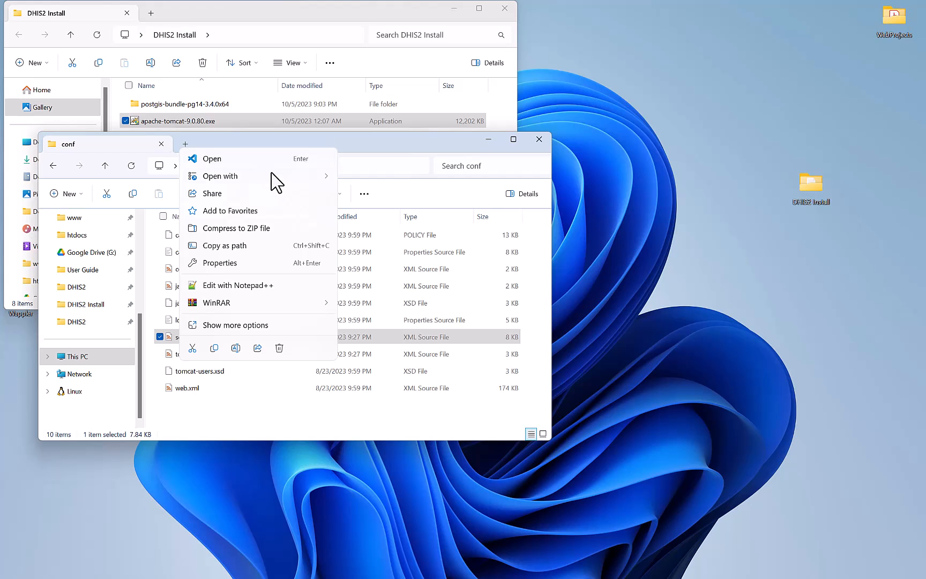
Open server.xml in the code editor and place the caret after maxParameterCount on line 72.
{"action": "left_click", "coordinate": [212, 159]}
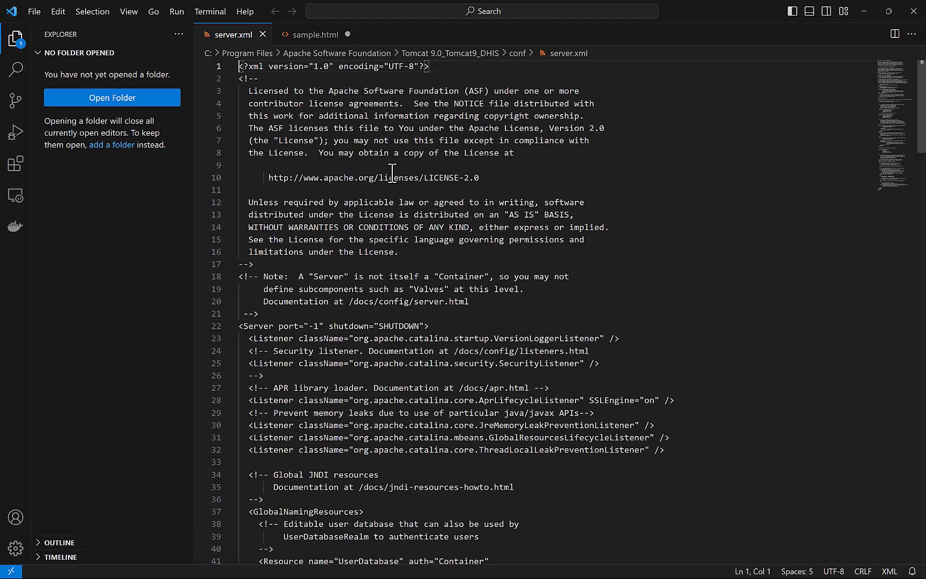
{"action": "left_click", "coordinate": [444, 296]}
{"action": "scroll", "coordinate": [444, 298], "scroll_direction": "down", "scroll_amount": 5}
{"action": "scroll", "coordinate": [445, 299], "scroll_direction": "down", "scroll_amount": 10}
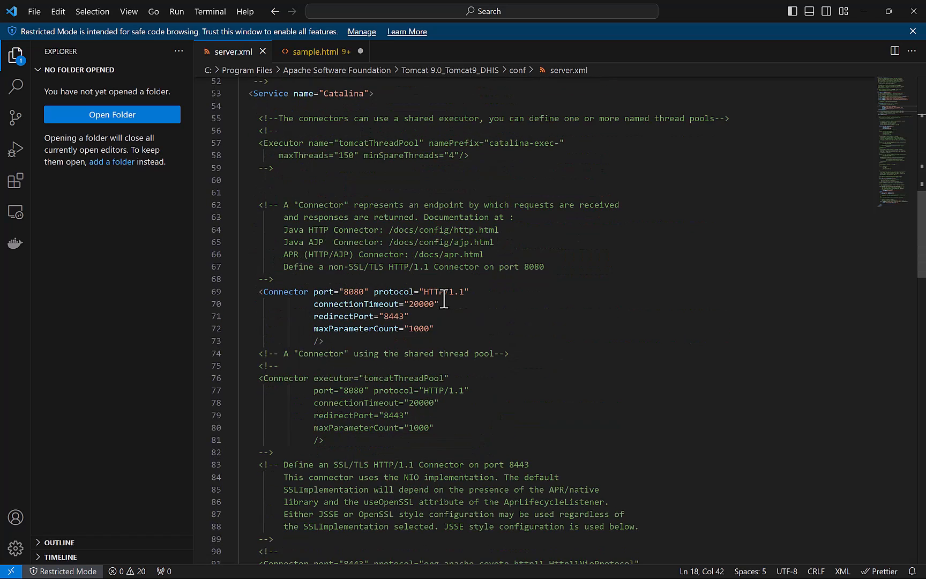
{"action": "left_click", "coordinate": [441, 328]}
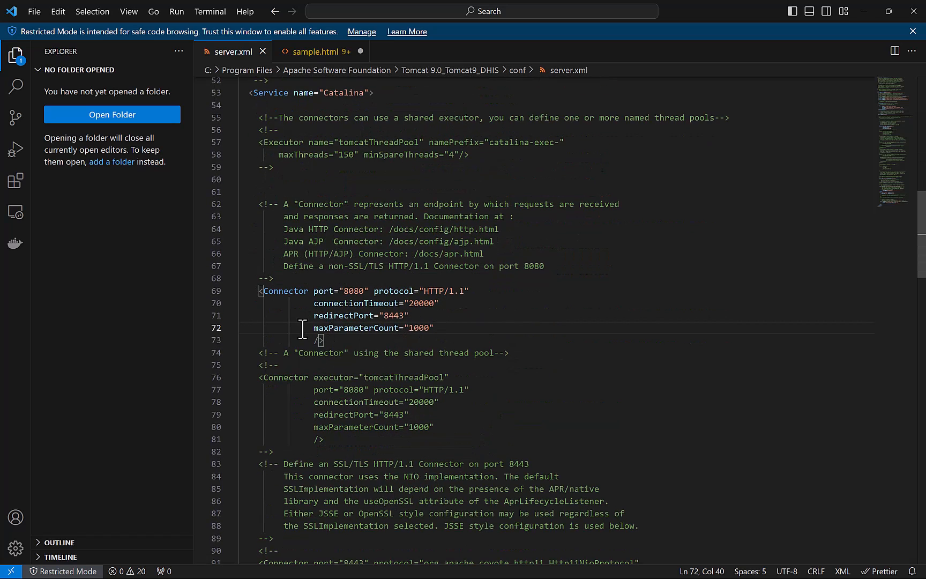
Copy the relaxedQueryChars="[]" line from Guide.txt in the DHIS2 Install folder.
{"action": "key", "text": "super"}
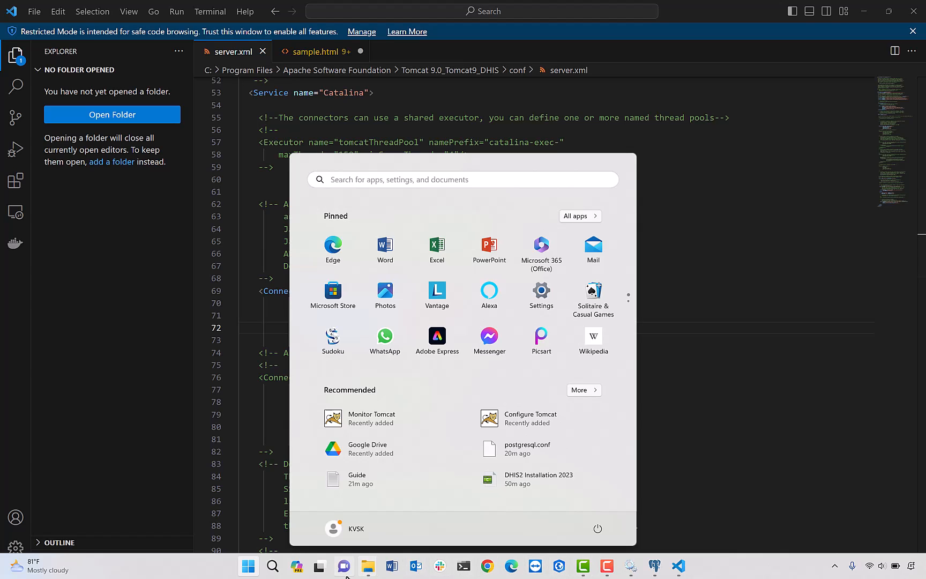
{"action": "mouse_move", "coordinate": [364, 569]}
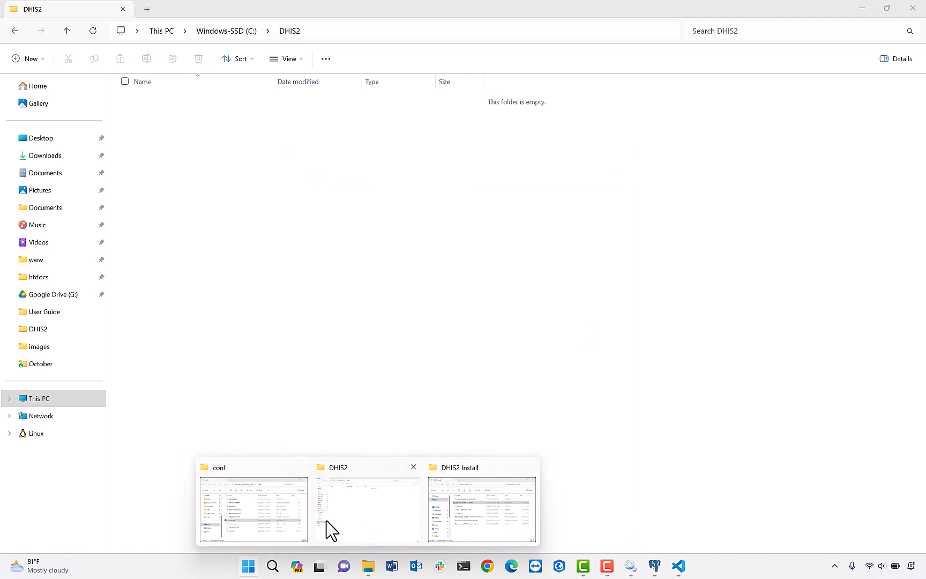
{"action": "mouse_move", "coordinate": [272, 528]}
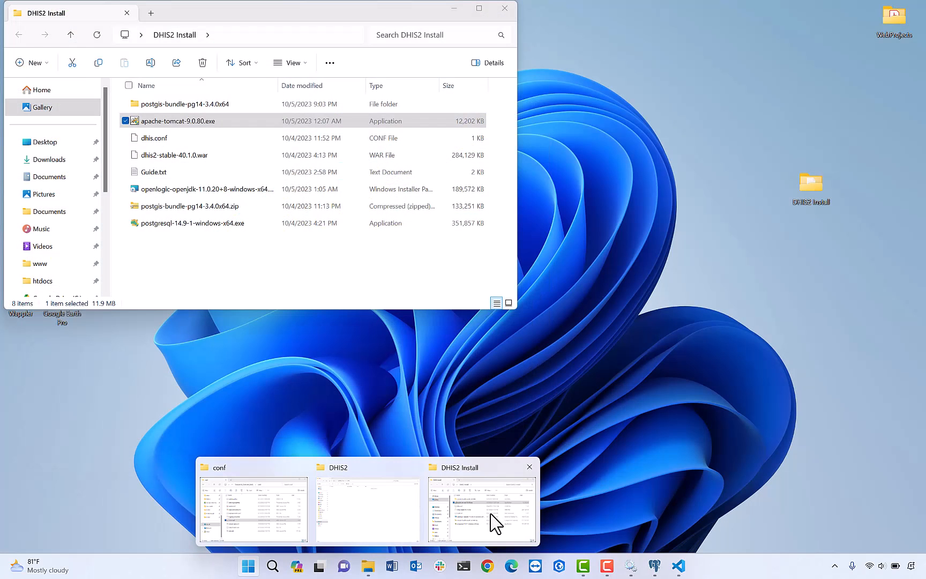
{"action": "left_click", "coordinate": [496, 520]}
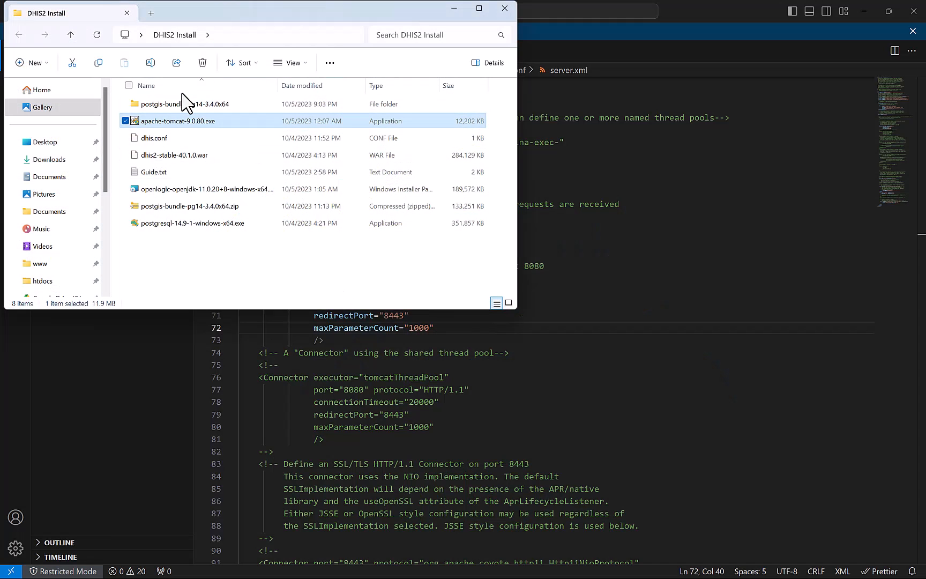
{"action": "double_click", "coordinate": [194, 172]}
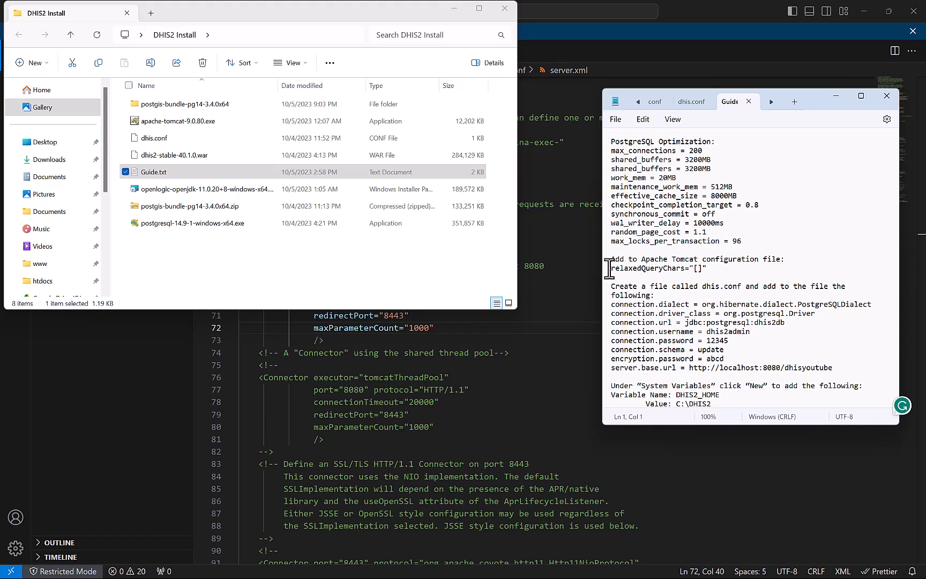
{"action": "left_click_drag", "start_coordinate": [612, 268], "coordinate": [706, 272]}
{"action": "key", "text": "ctrl+c"}
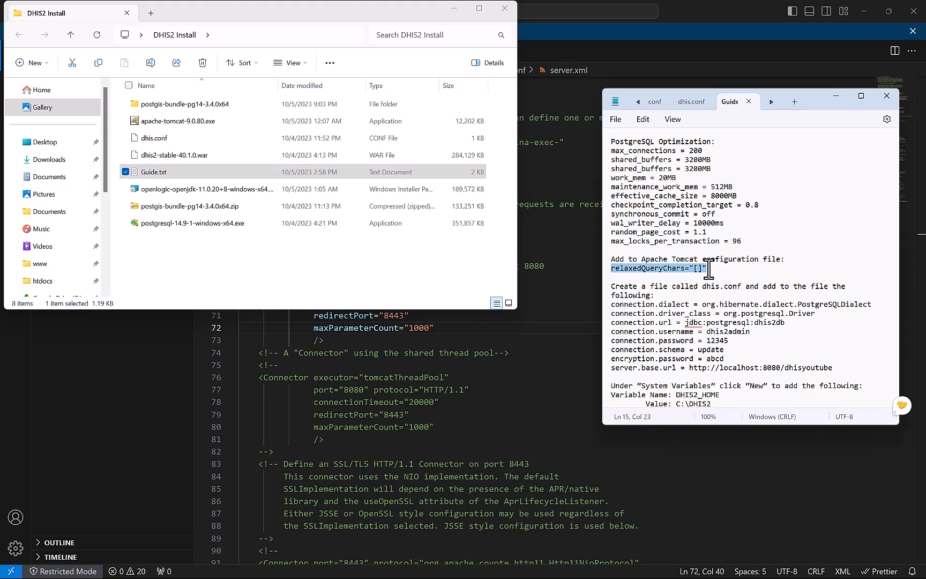
Add relaxedQueryChars="[]" as line 73 of the 8080 connector and close server.xml.
{"action": "left_click", "coordinate": [543, 381]}
{"action": "left_click", "coordinate": [451, 329]}
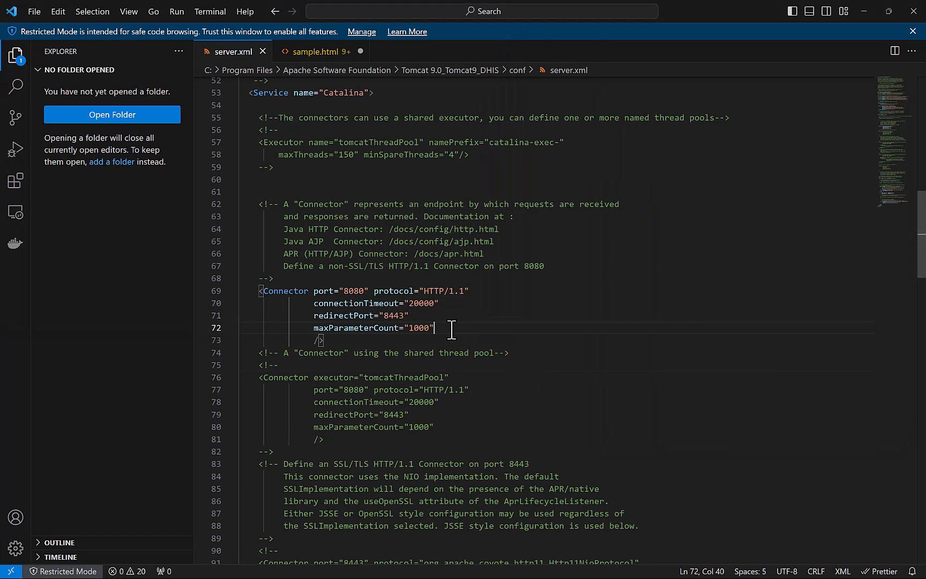
{"action": "key", "text": "Return"}
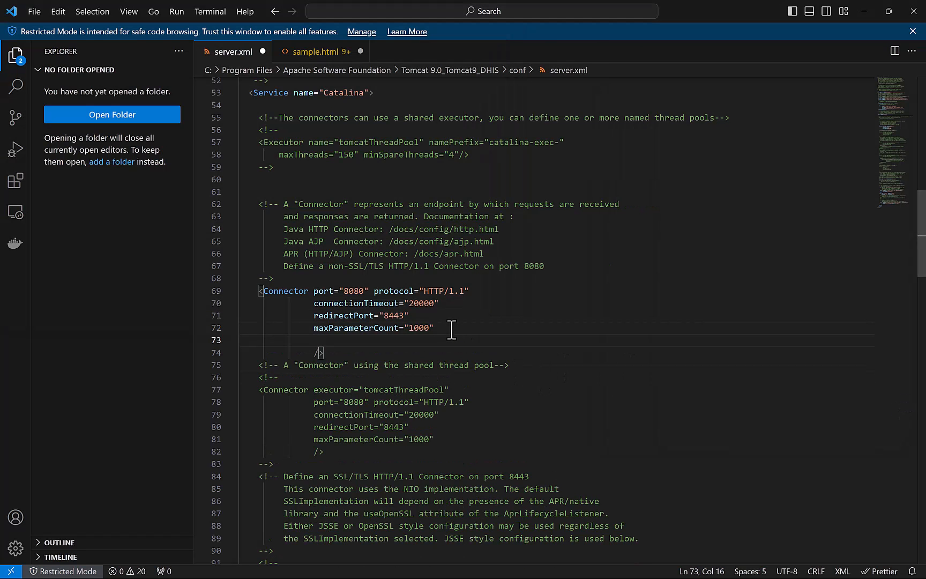
{"action": "key", "text": "ctrl+v"}
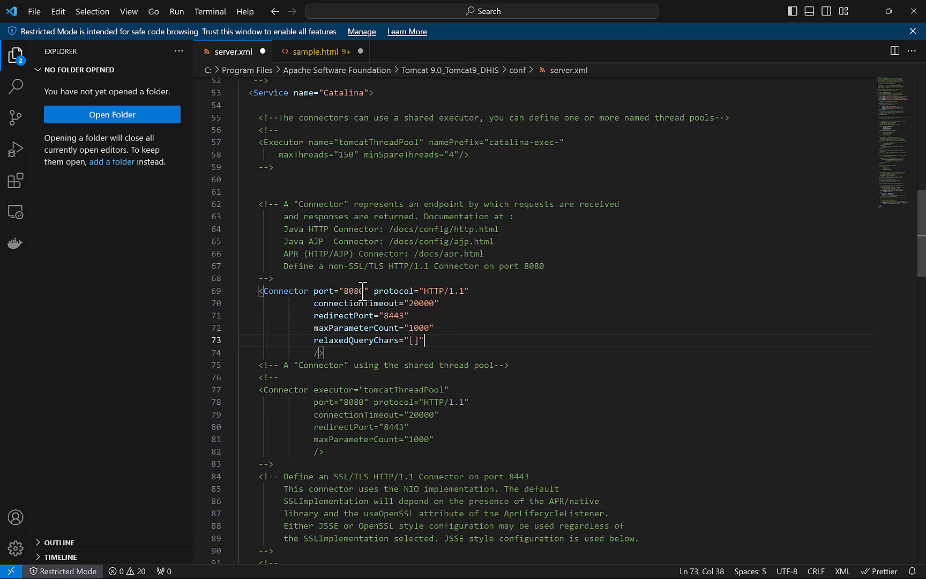
{"action": "left_click_drag", "start_coordinate": [312, 344], "coordinate": [384, 345]}
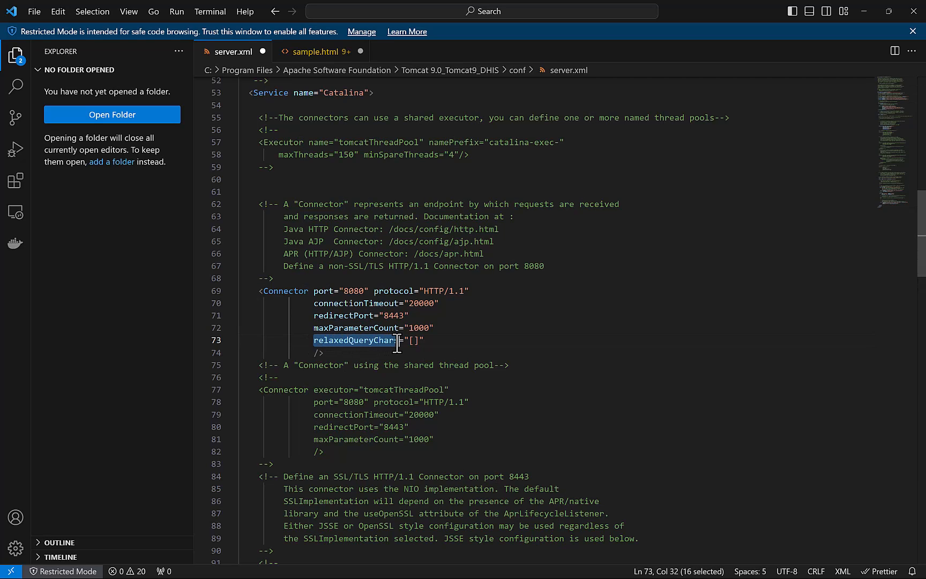
{"action": "left_click_drag", "start_coordinate": [400, 343], "coordinate": [422, 342]}
{"action": "left_click", "coordinate": [432, 341]}
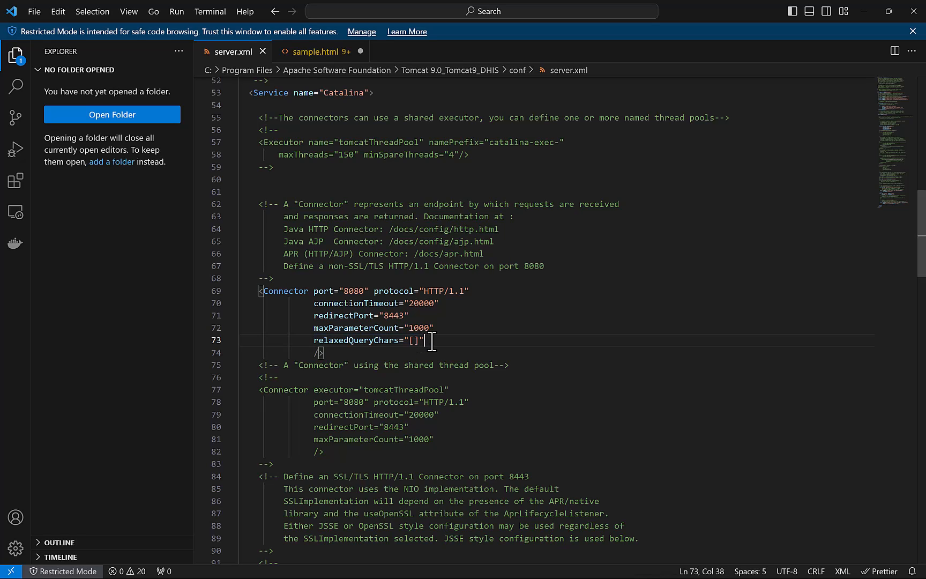
{"action": "left_click", "coordinate": [411, 179]}
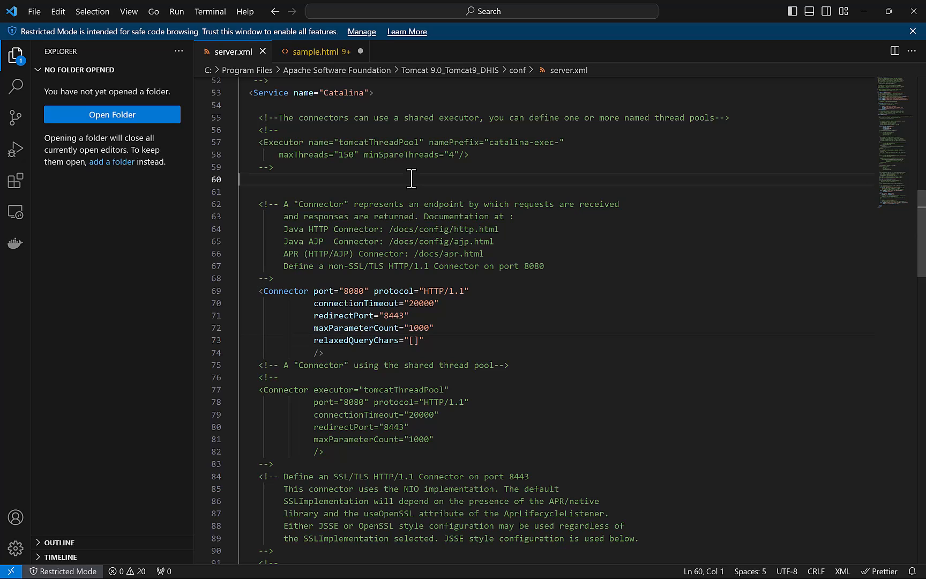
{"action": "left_click", "coordinate": [262, 51]}
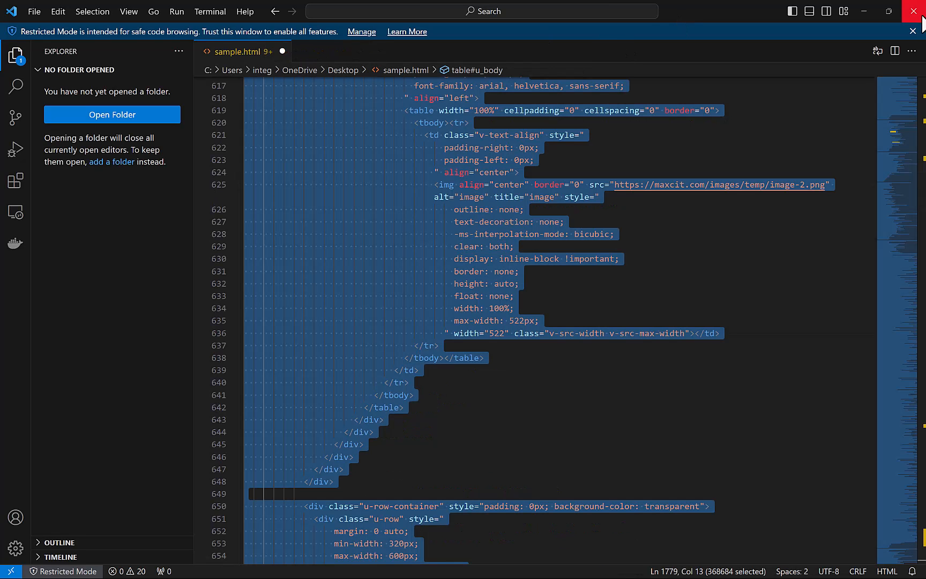
Close VS Code, open Tomcat's webapps folder, reposition that window, and minimize the guide.
{"action": "left_click", "coordinate": [914, 11]}
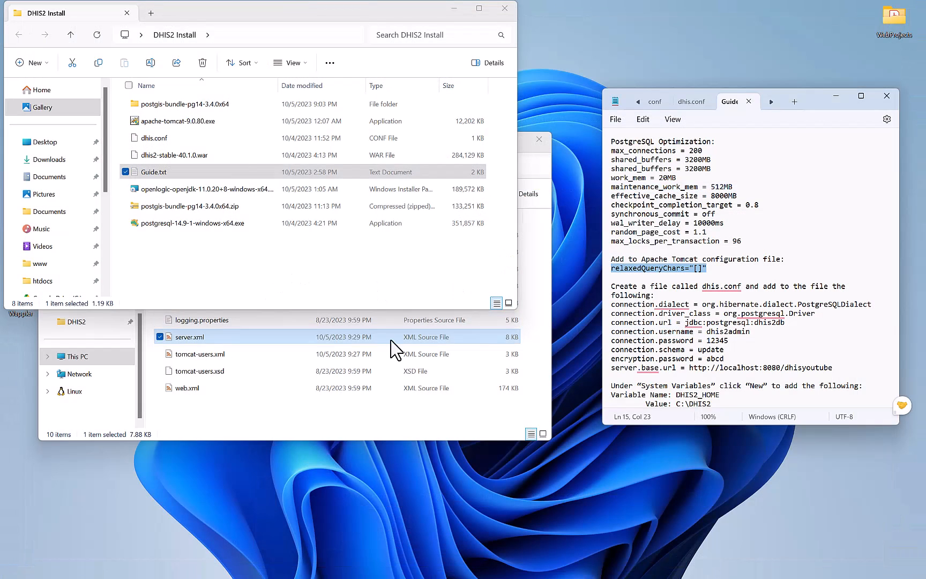
{"action": "left_click", "coordinate": [298, 413]}
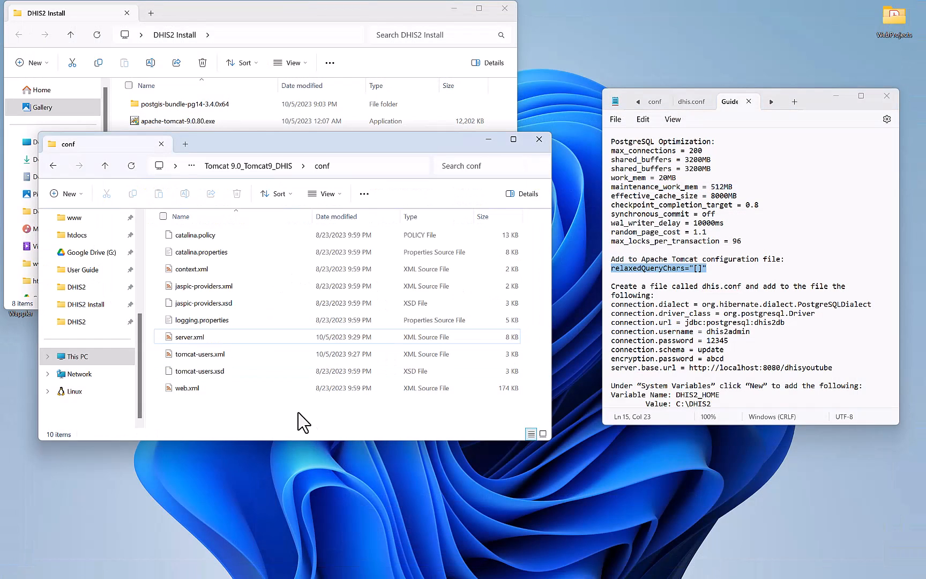
{"action": "left_click", "coordinate": [272, 166]}
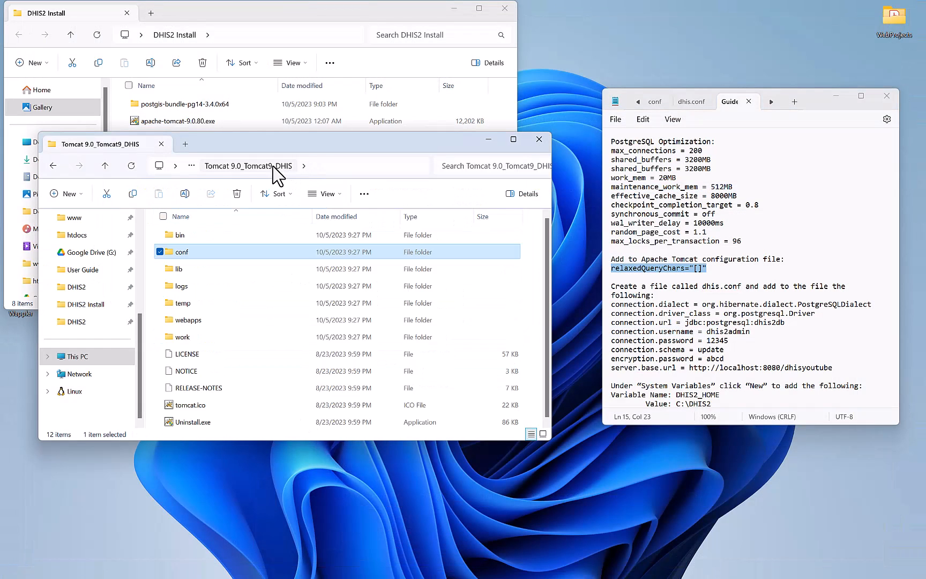
{"action": "double_click", "coordinate": [198, 320]}
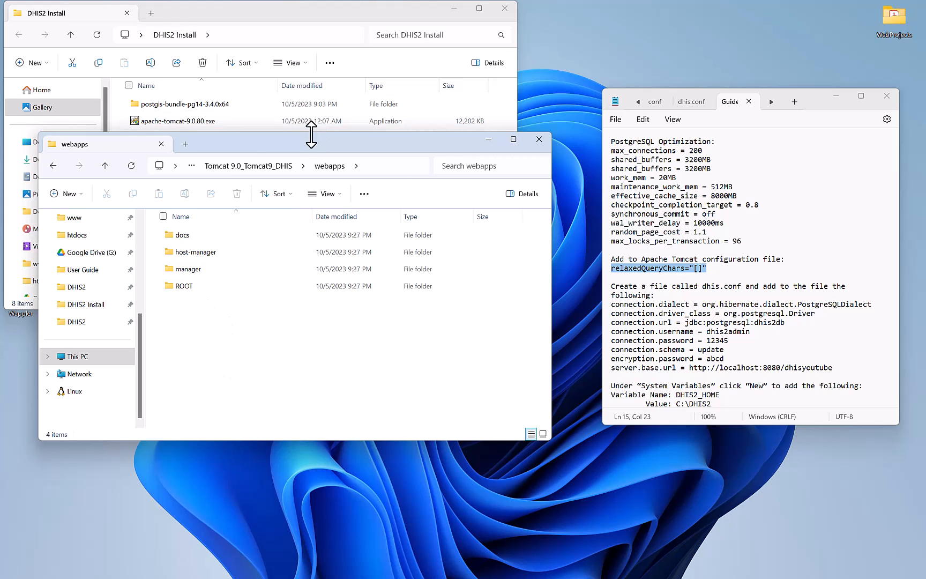
{"action": "left_click_drag", "start_coordinate": [311, 143], "coordinate": [514, 257]}
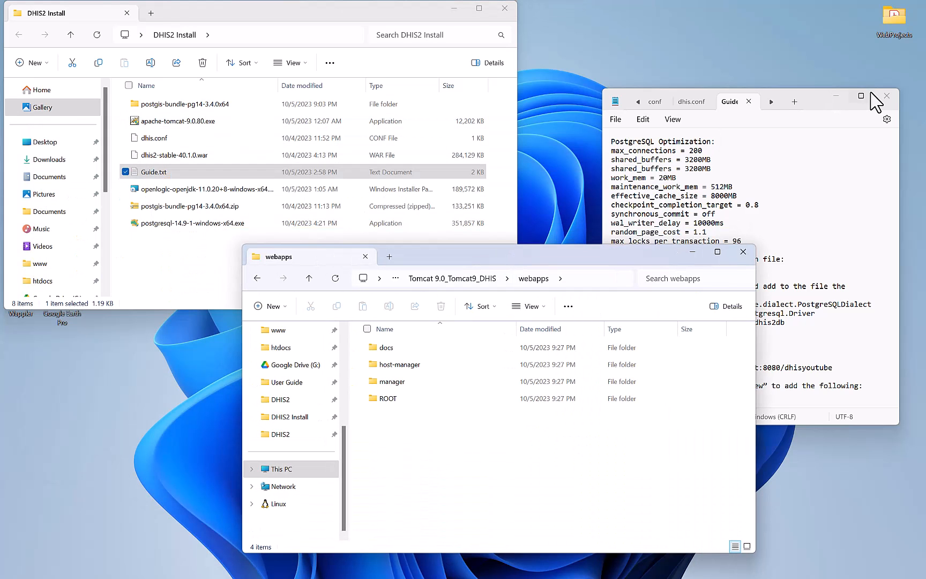
{"action": "left_click", "coordinate": [836, 99]}
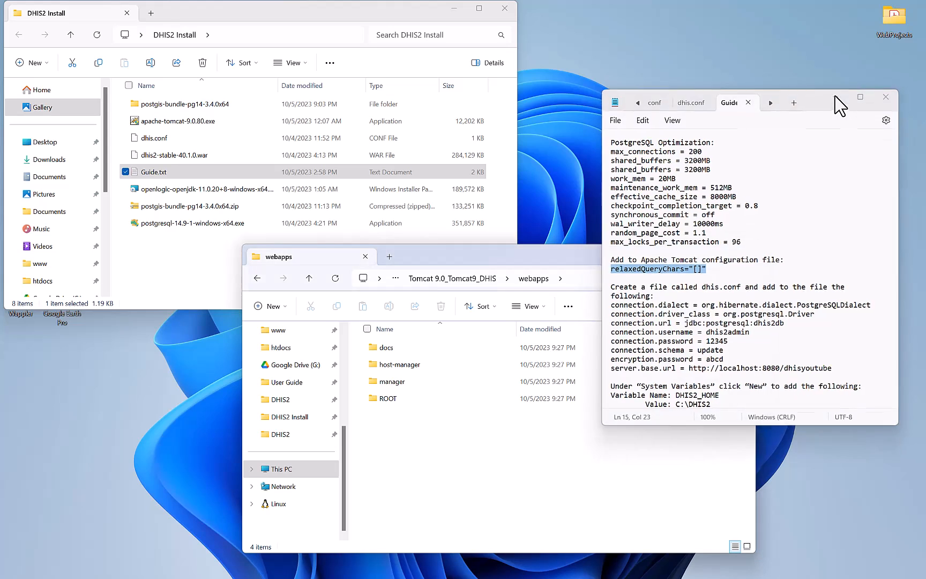
{"action": "left_click_drag", "start_coordinate": [583, 259], "coordinate": [683, 229]}
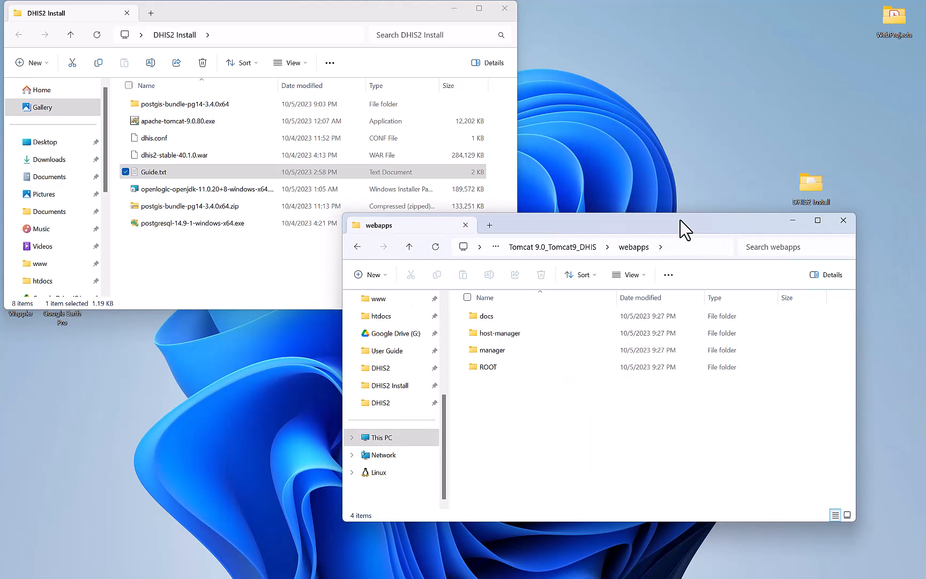
Paste a copy of dhis2-stable-40.1.0.war into webapps and rename it dhis.war.
{"action": "left_click", "coordinate": [159, 157]}
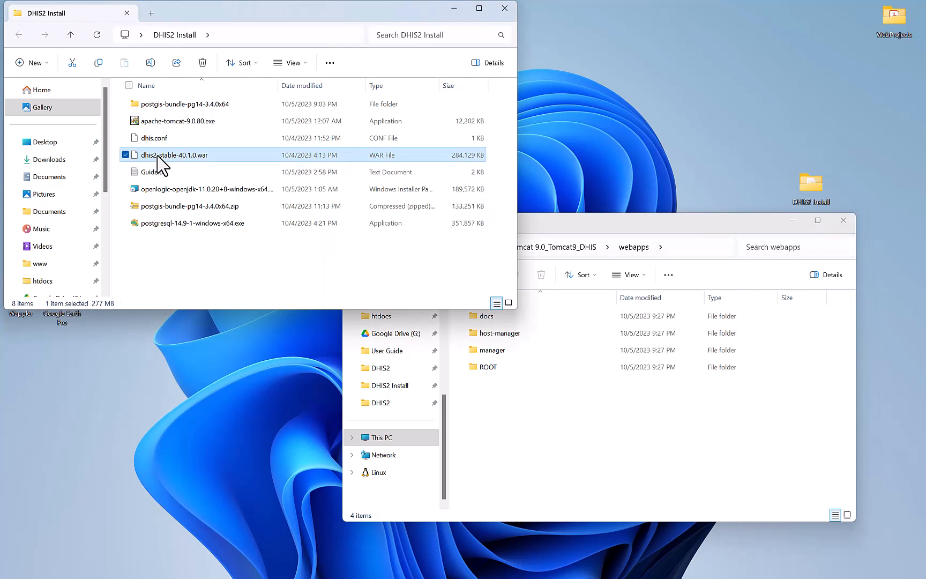
{"action": "left_click", "coordinate": [495, 423]}
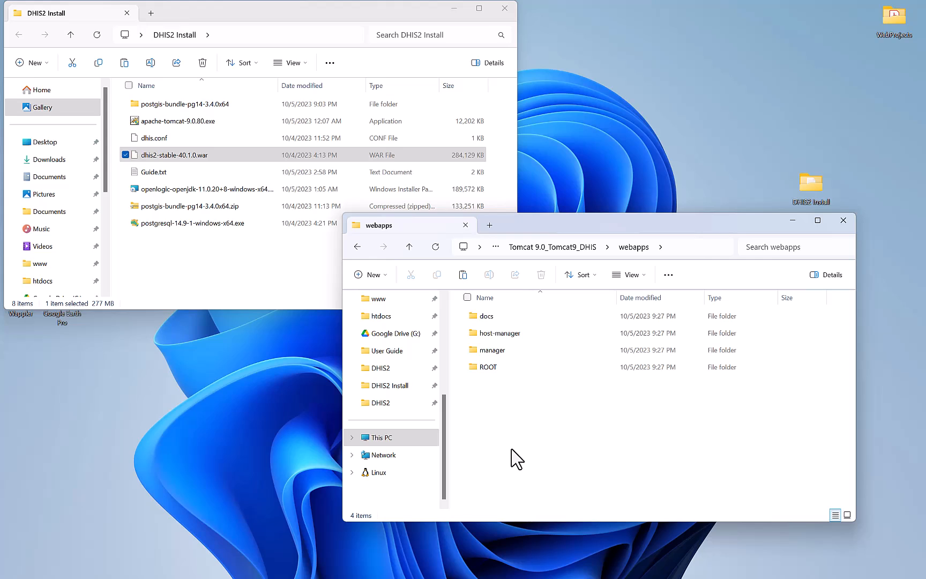
{"action": "key", "text": "ctrl+v"}
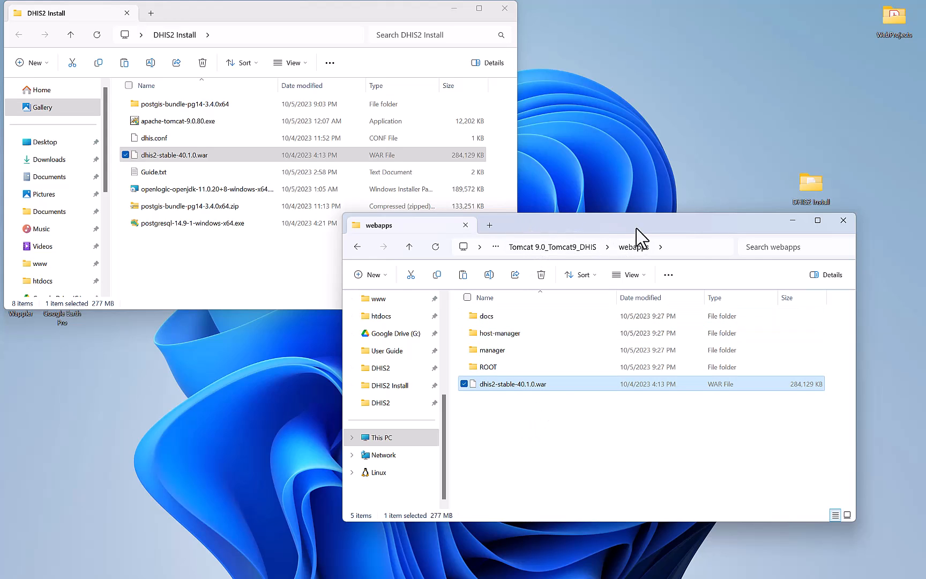
{"action": "left_click", "coordinate": [520, 384]}
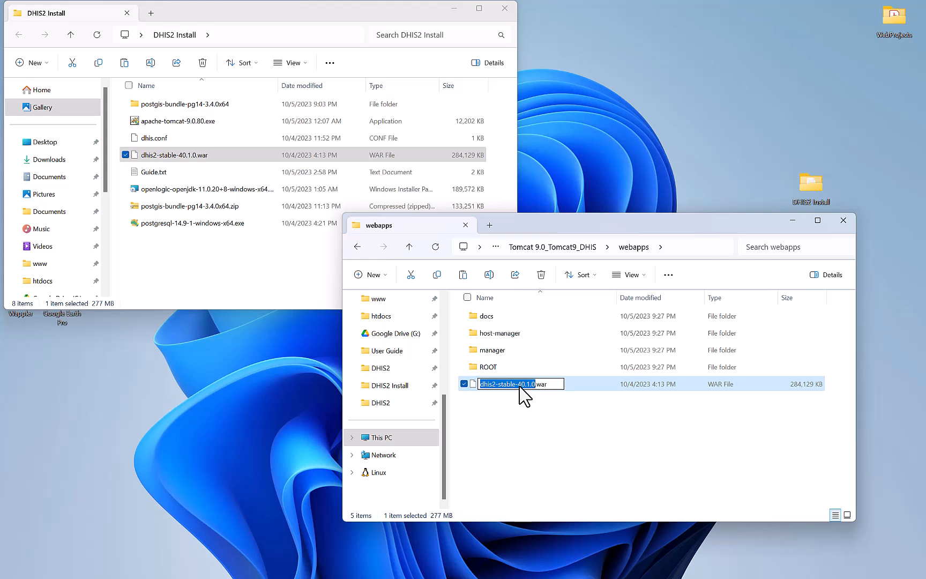
{"action": "type", "text": "dhis"}
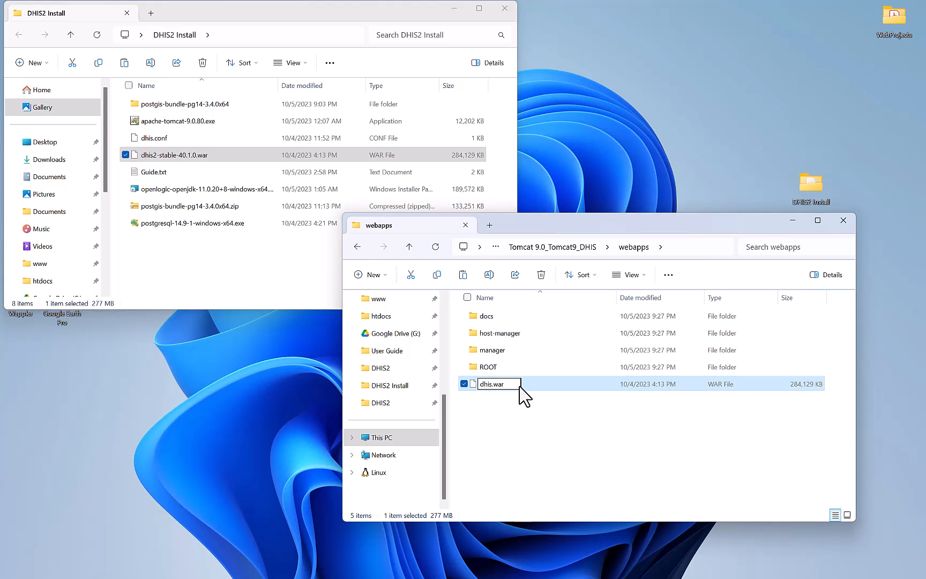
{"action": "left_click", "coordinate": [506, 426]}
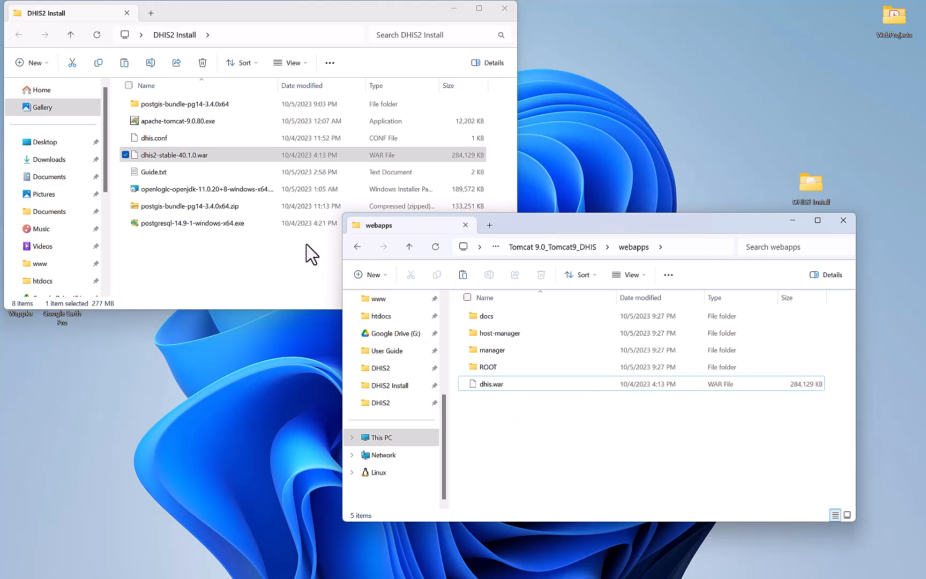
Open C:\DHIS2\dhis.conf in Notepad, just this once.
{"action": "scroll", "coordinate": [68, 271], "scroll_direction": "down", "scroll_amount": 3}
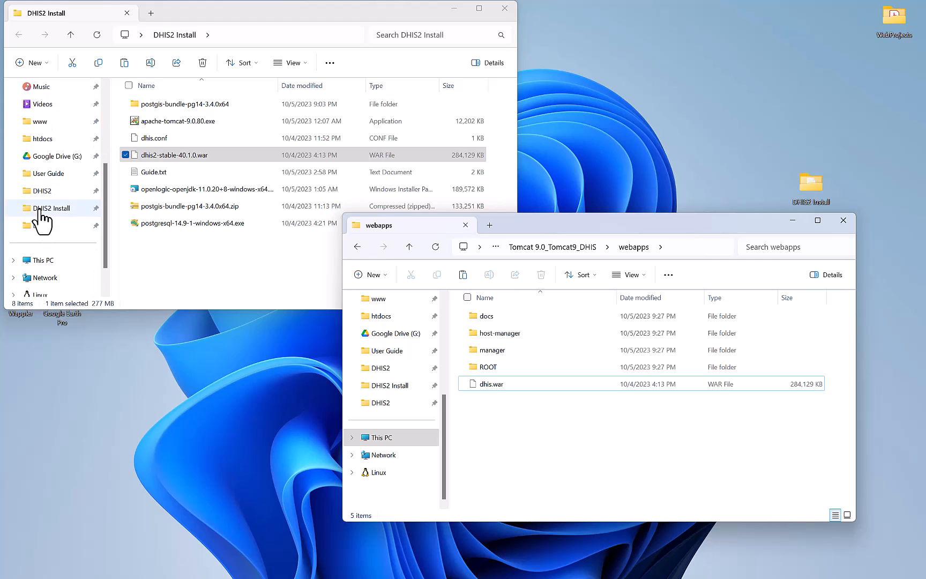
{"action": "scroll", "coordinate": [43, 193], "scroll_direction": "down", "scroll_amount": 1}
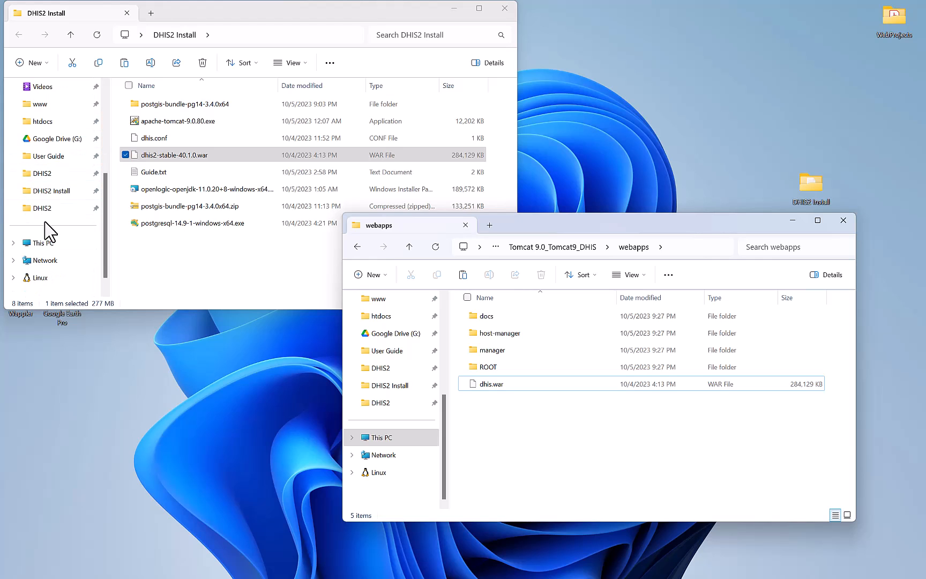
{"action": "left_click", "coordinate": [47, 243]}
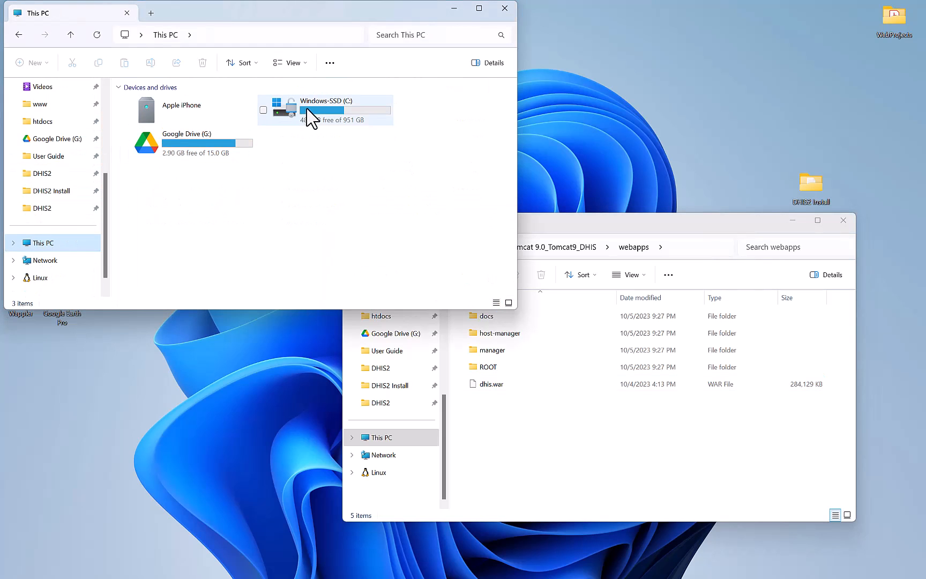
{"action": "double_click", "coordinate": [292, 118]}
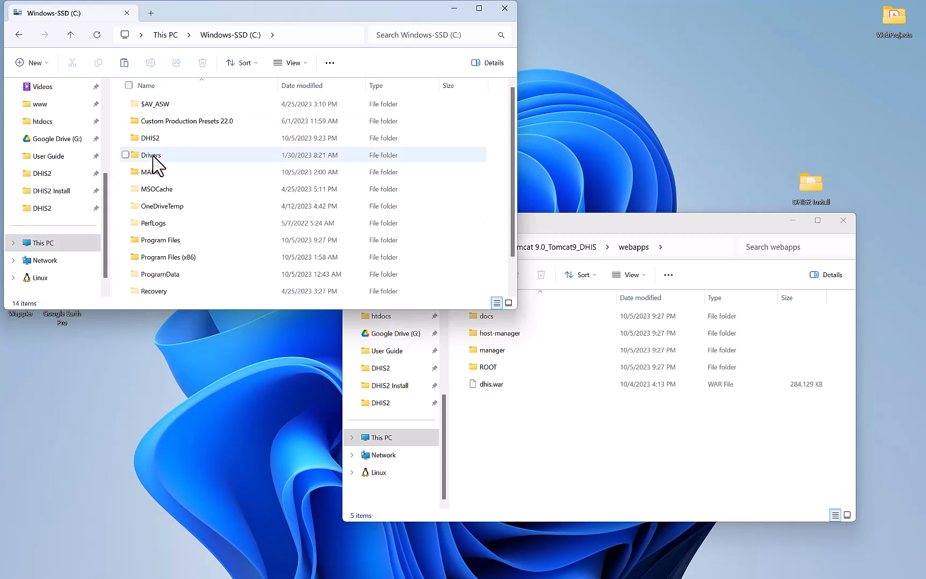
{"action": "double_click", "coordinate": [158, 142]}
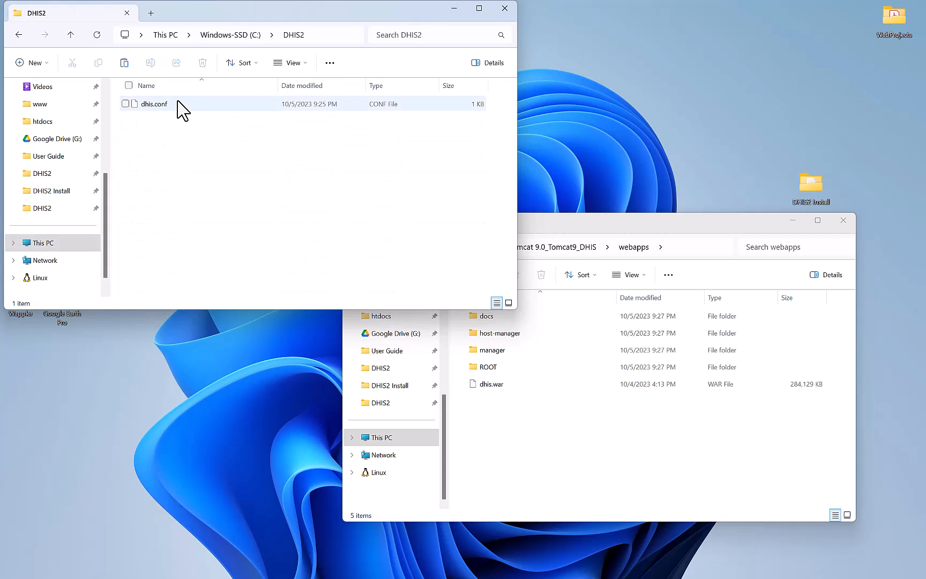
{"action": "double_click", "coordinate": [178, 105]}
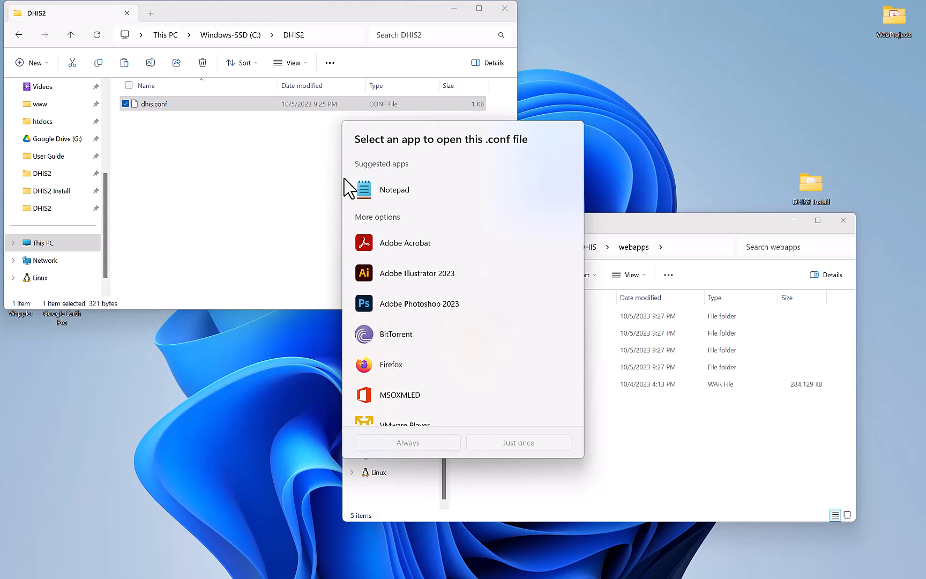
{"action": "left_click", "coordinate": [375, 192]}
{"action": "left_click", "coordinate": [529, 445]}
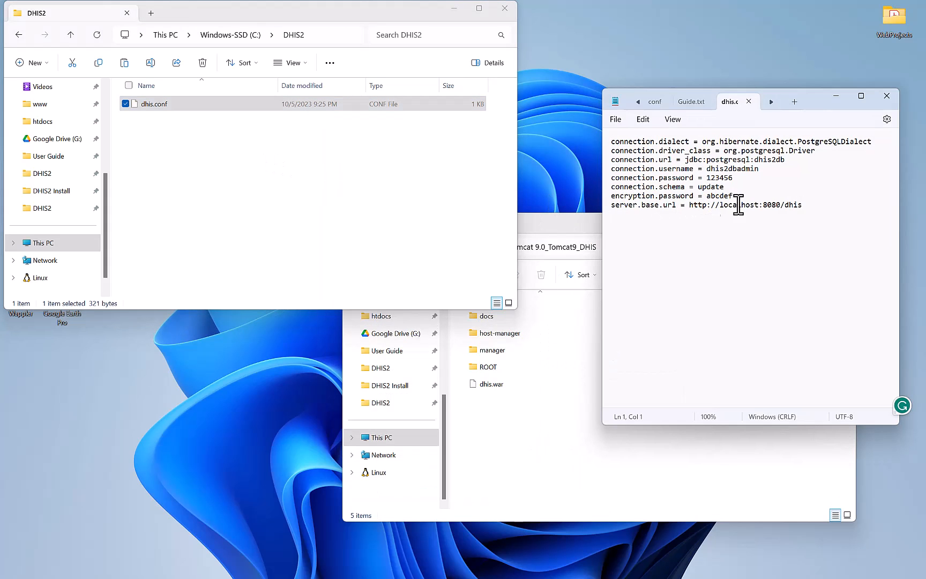
Highlight the /dhis path at the end of server.base.url, then return to webapps.
{"action": "left_click_drag", "start_coordinate": [784, 205], "coordinate": [803, 205]}
{"action": "left_click_drag", "start_coordinate": [786, 205], "coordinate": [811, 208]}
{"action": "left_click", "coordinate": [539, 496]}
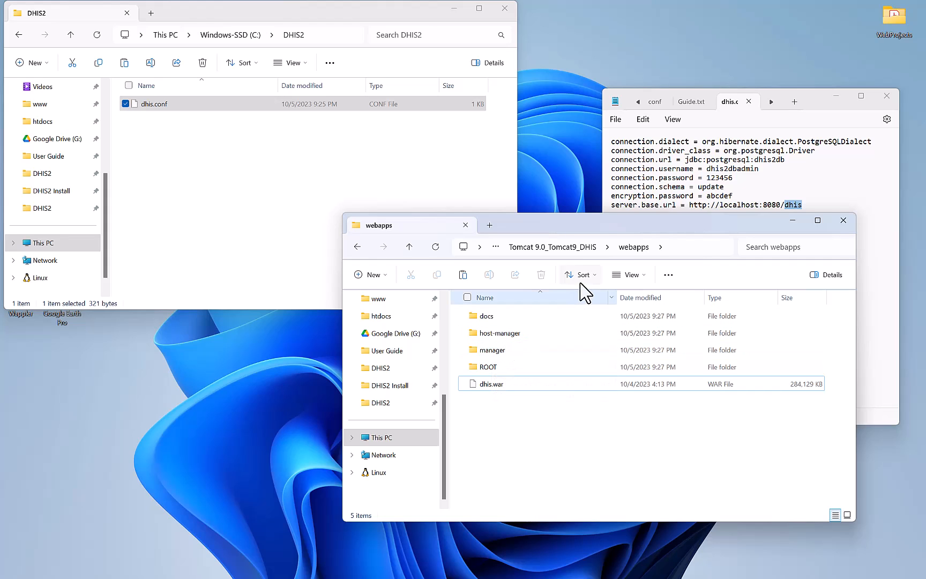
Go to the bin folder of Tomcat 9.0_Tomcat9_DHIS and select Tomcat9_DHIS.exe.
{"action": "left_click", "coordinate": [576, 251]}
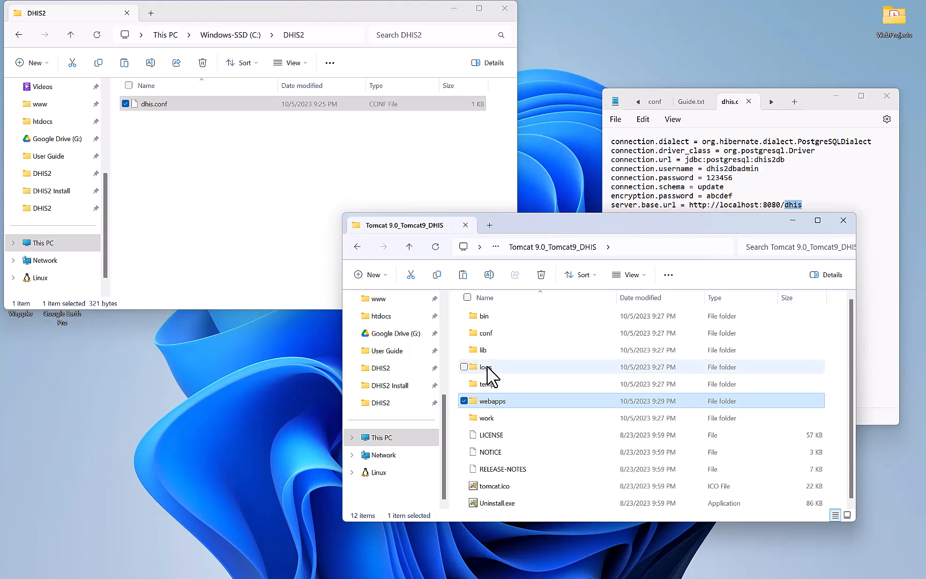
{"action": "double_click", "coordinate": [497, 318]}
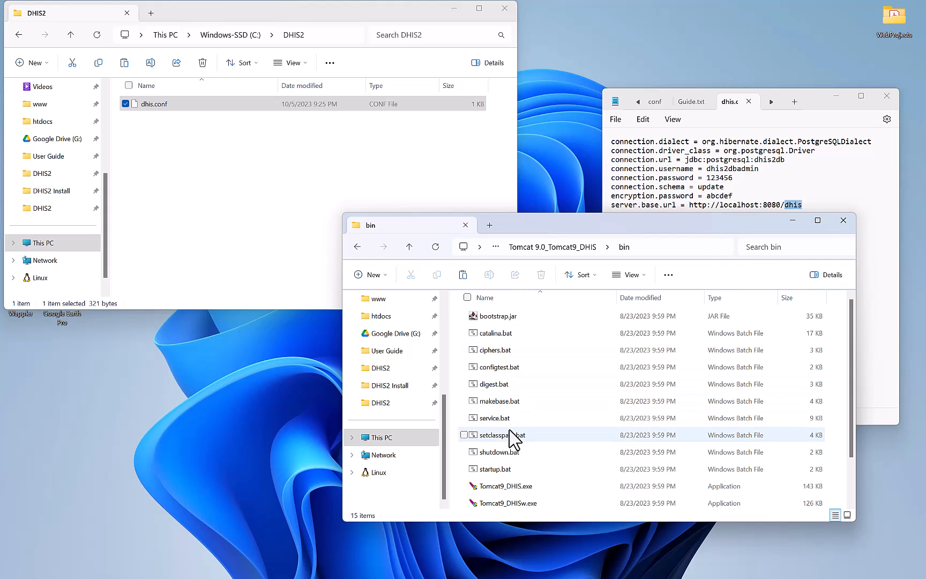
{"action": "scroll", "coordinate": [502, 493], "scroll_direction": "down", "scroll_amount": 1}
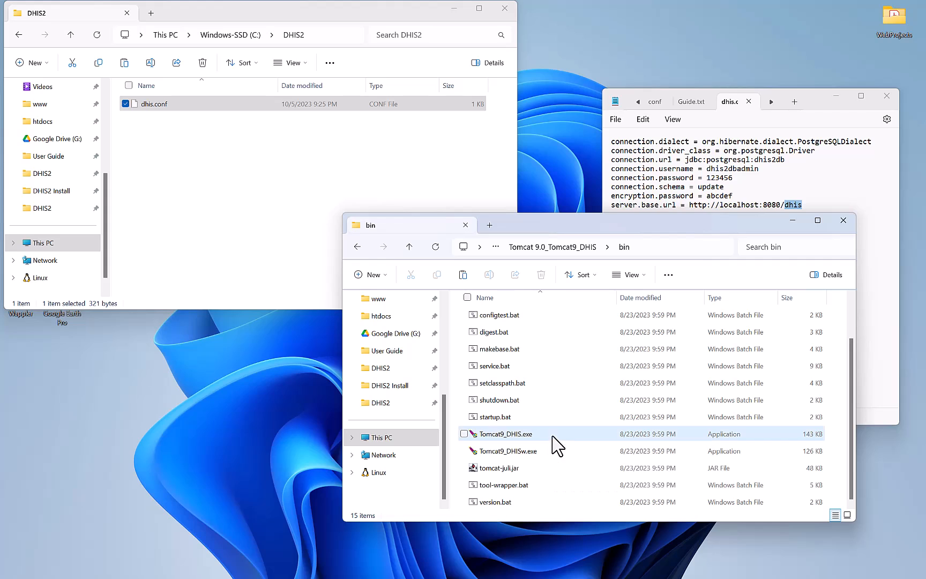
{"action": "left_click", "coordinate": [553, 438]}
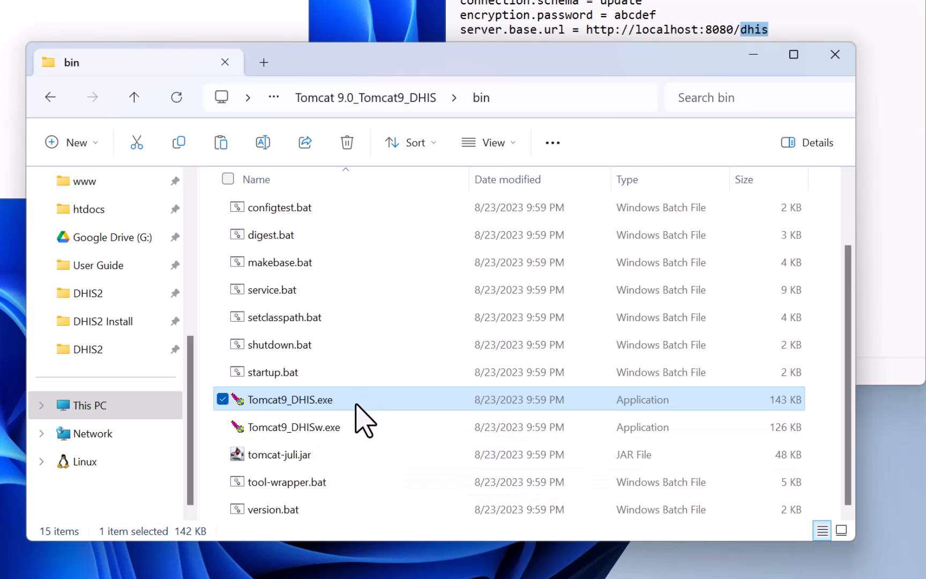
{"action": "mouse_move", "coordinate": [338, 408]}
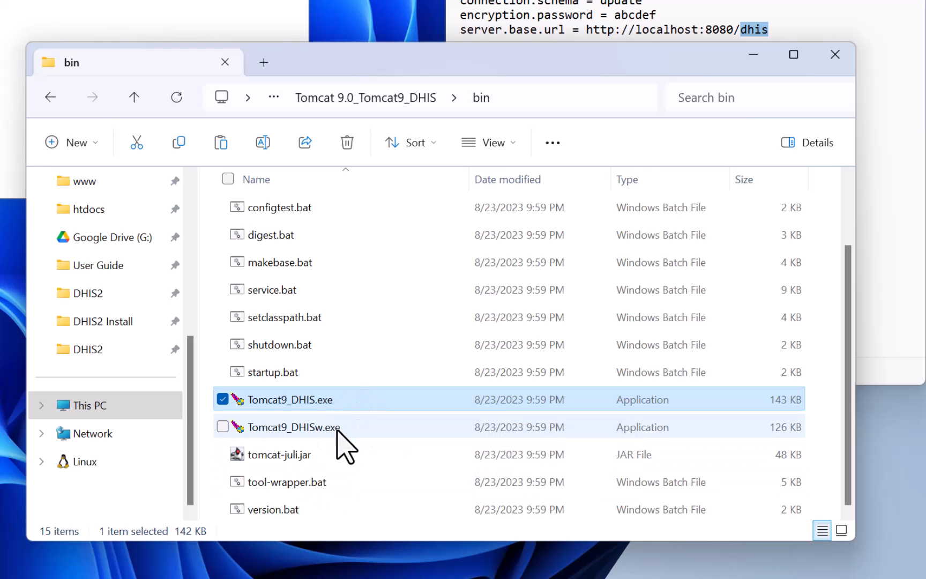
{"action": "mouse_move", "coordinate": [333, 429]}
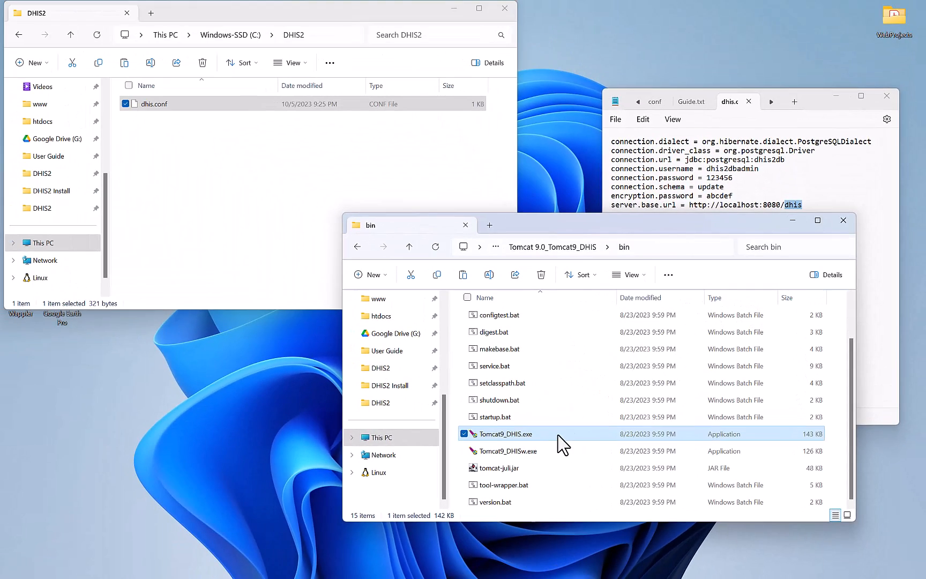
Run Tomcat9_DHIS.exe as administrator and allow it through the firewall on networks.
{"action": "right_click", "coordinate": [380, 408]}
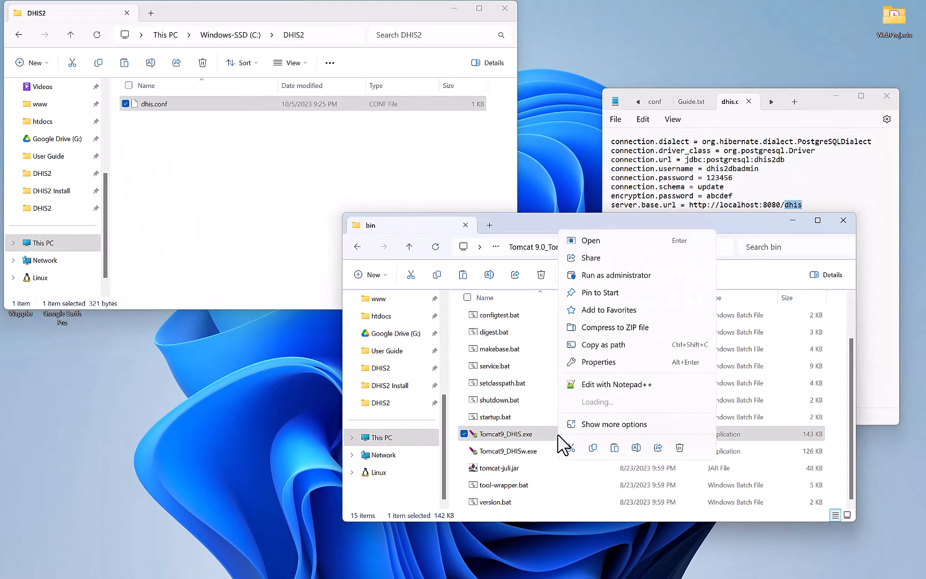
{"action": "left_click", "coordinate": [604, 276]}
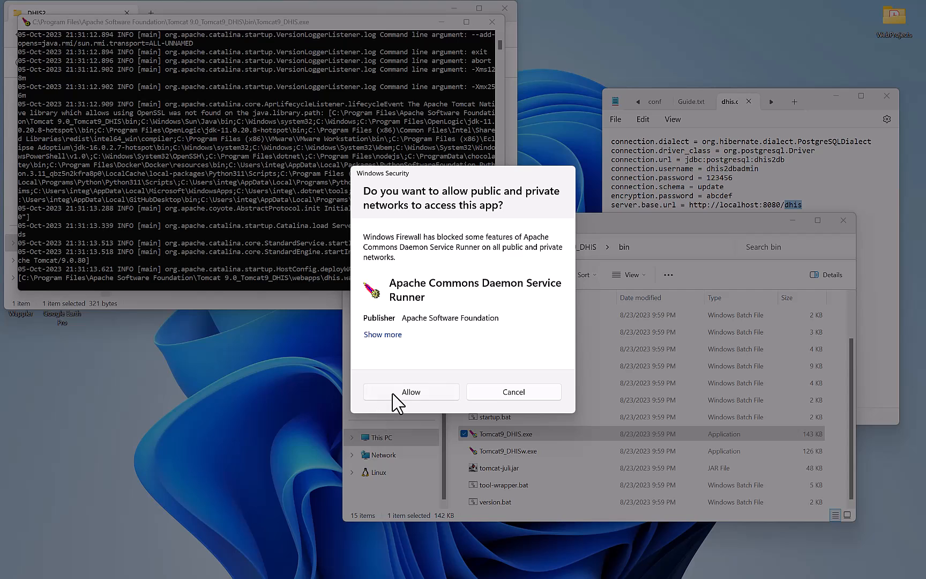
{"action": "left_click", "coordinate": [394, 393]}
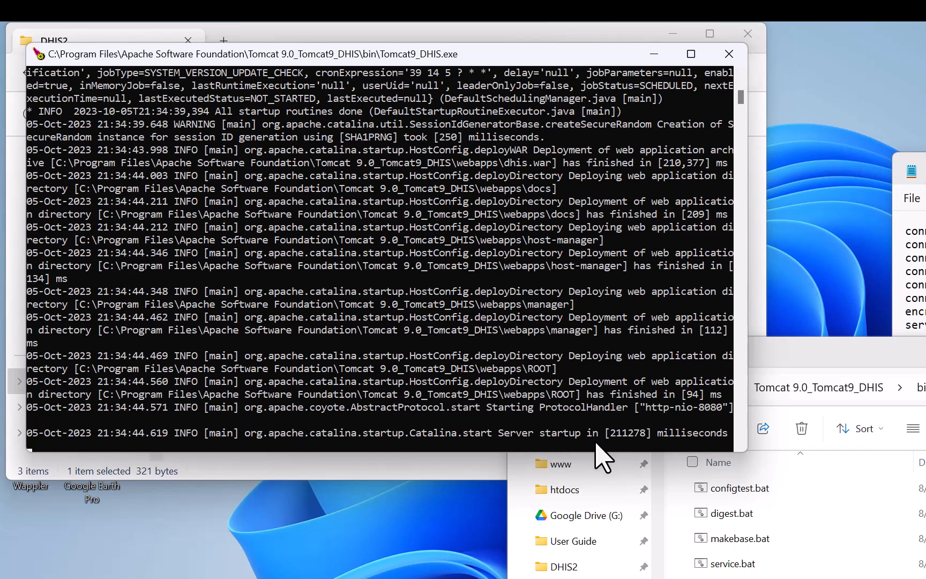
Highlight the 'Server startup in [211278] milliseconds' line, then close the Tomcat console.
{"action": "left_click_drag", "start_coordinate": [611, 434], "coordinate": [647, 435]}
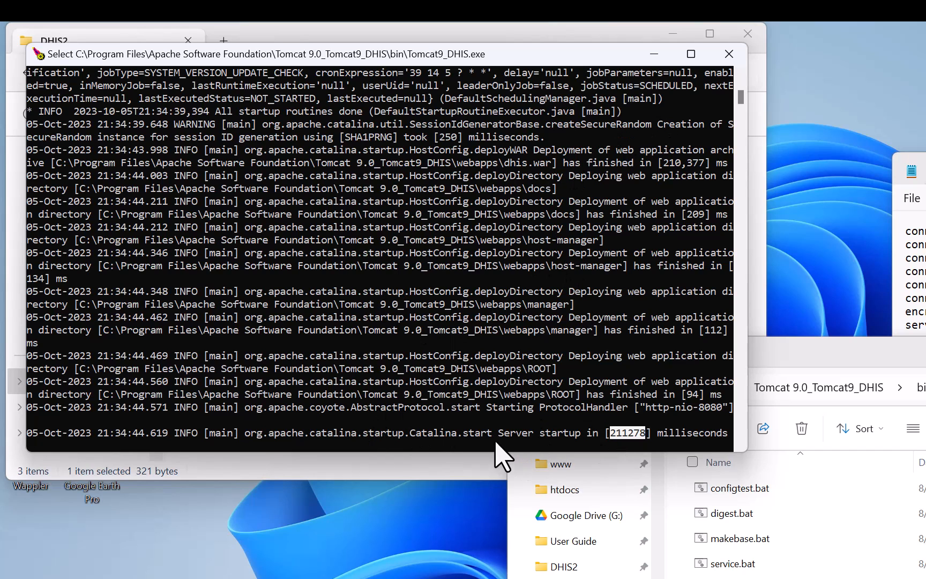
{"action": "left_click_drag", "start_coordinate": [494, 436], "coordinate": [728, 438]}
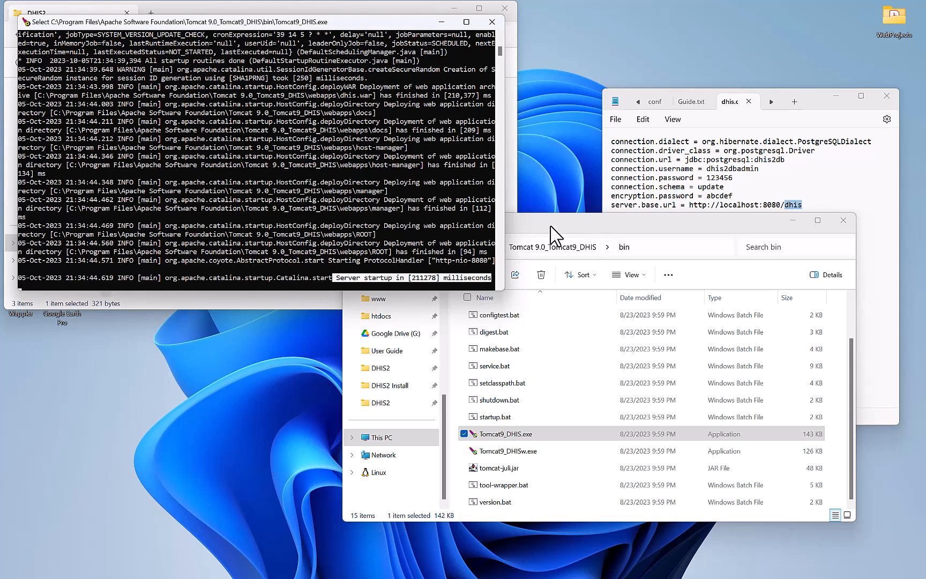
{"action": "left_click", "coordinate": [564, 229]}
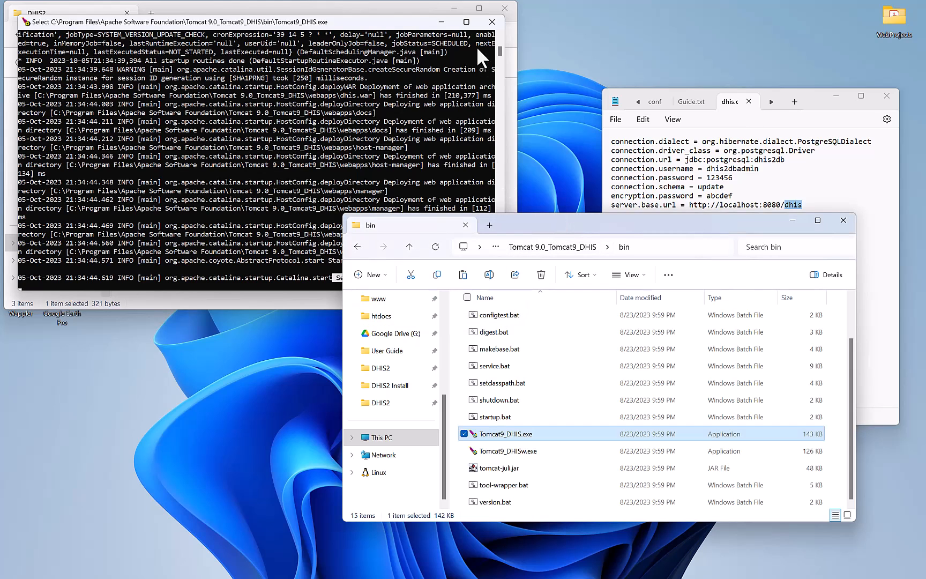
{"action": "left_click", "coordinate": [491, 22]}
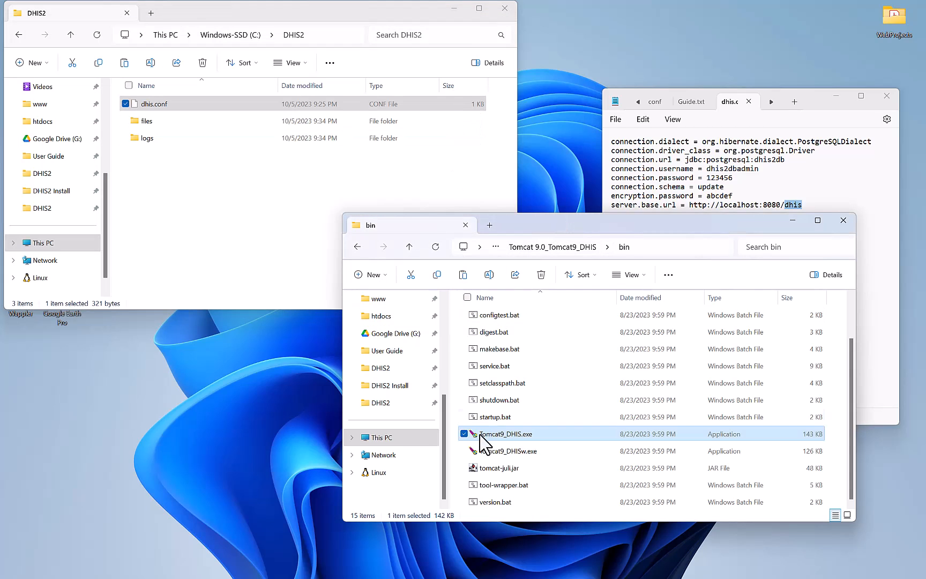
Run Tomcat9_DHISw.exe as administrator and apply a 512 MB Java maximum memory pool.
{"action": "left_click", "coordinate": [545, 460]}
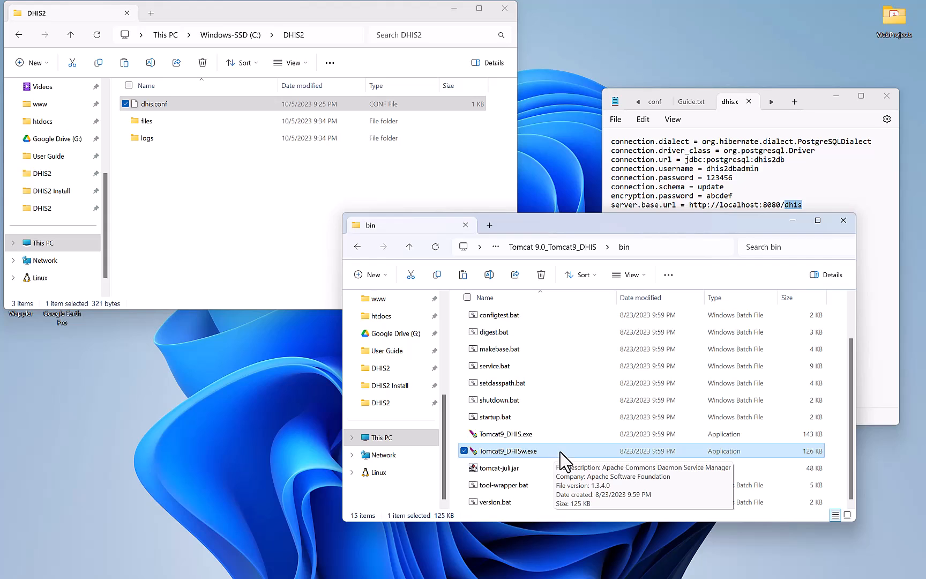
{"action": "right_click", "coordinate": [561, 453]}
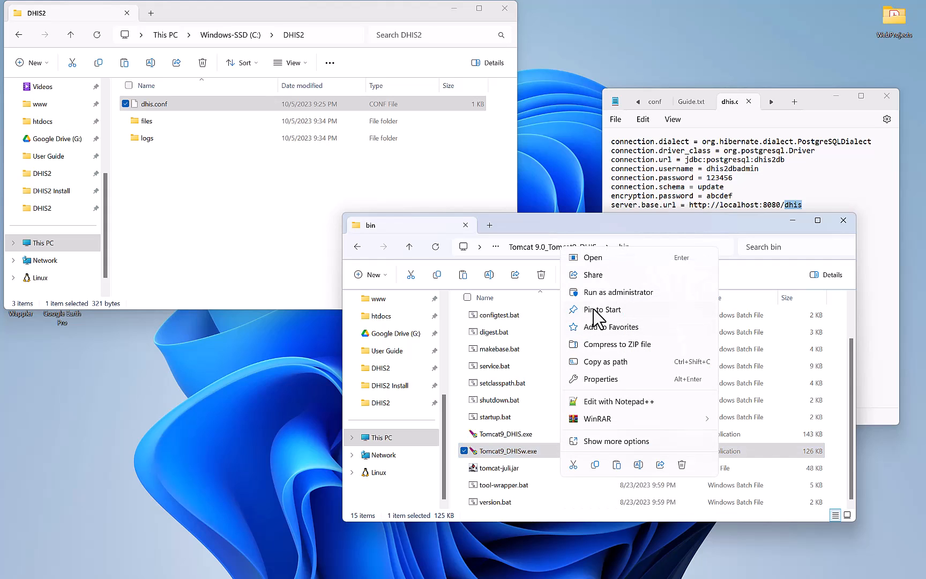
{"action": "left_click", "coordinate": [618, 293]}
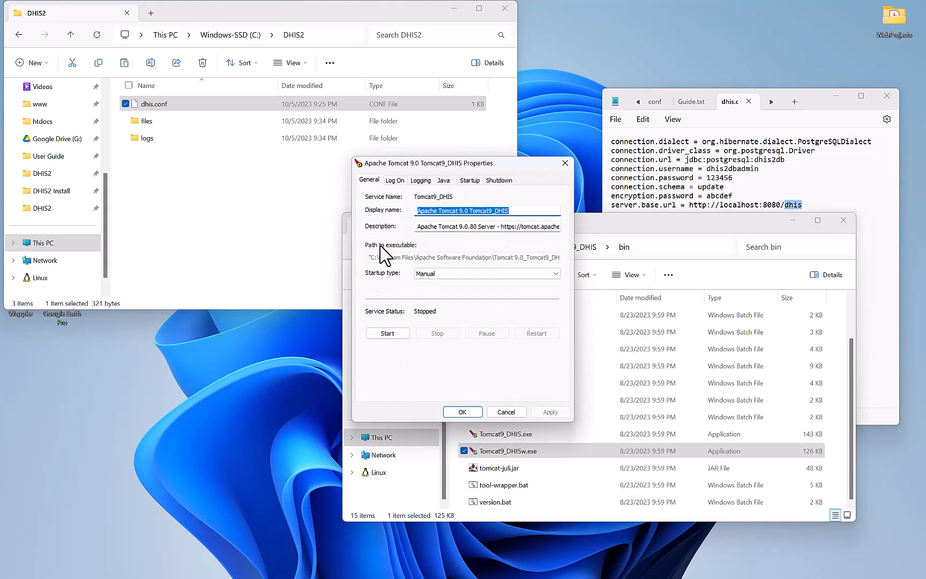
{"action": "left_click", "coordinate": [444, 182]}
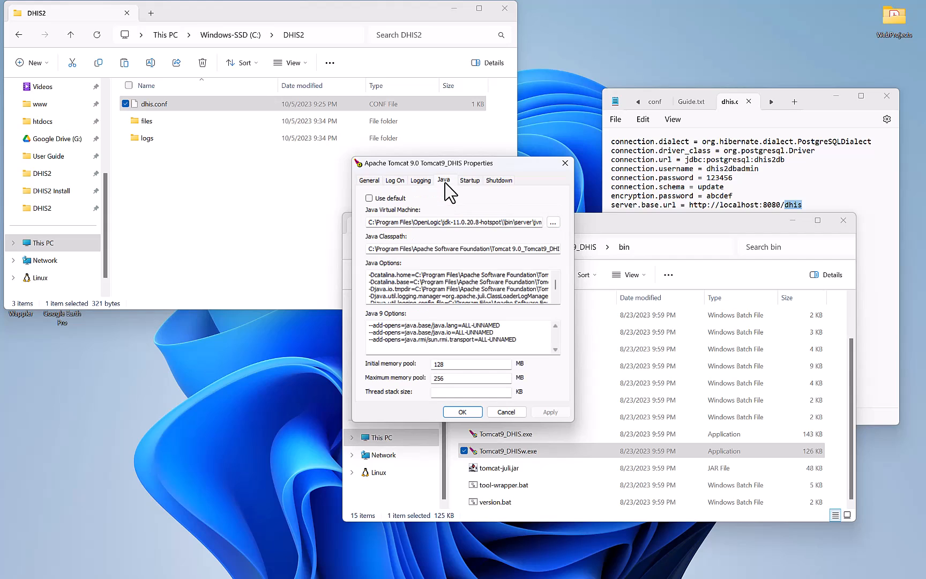
{"action": "double_click", "coordinate": [438, 378]}
{"action": "type", "text": "512"}
{"action": "left_click", "coordinate": [551, 411]}
Start the Tomcat9_DHIS service from the General settings and close with OK.
{"action": "left_click", "coordinate": [364, 180]}
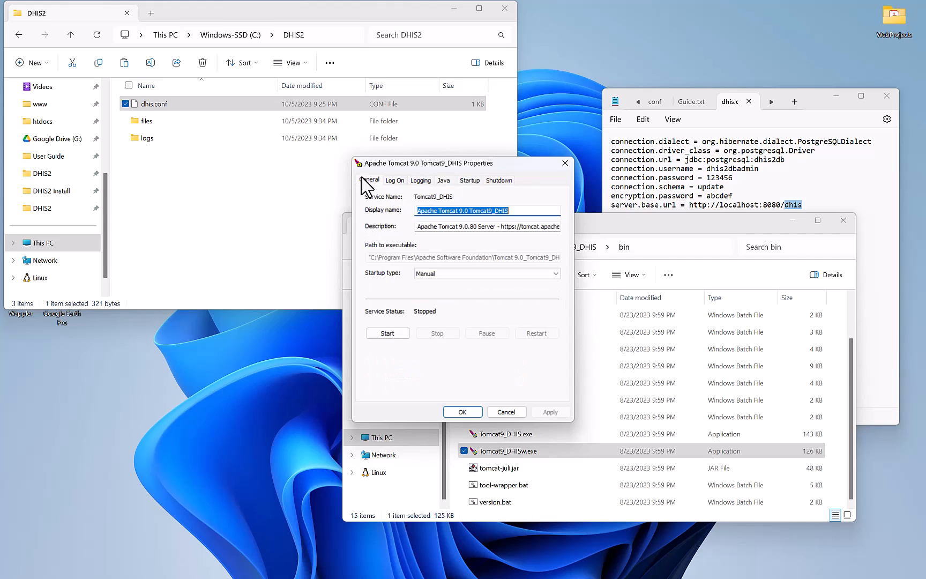
{"action": "left_click", "coordinate": [385, 334]}
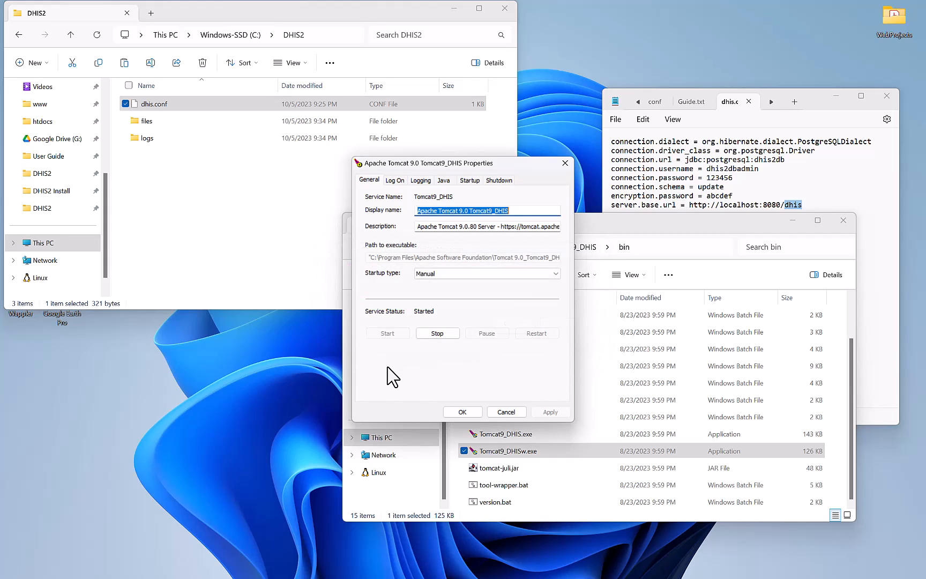
{"action": "left_click", "coordinate": [460, 412]}
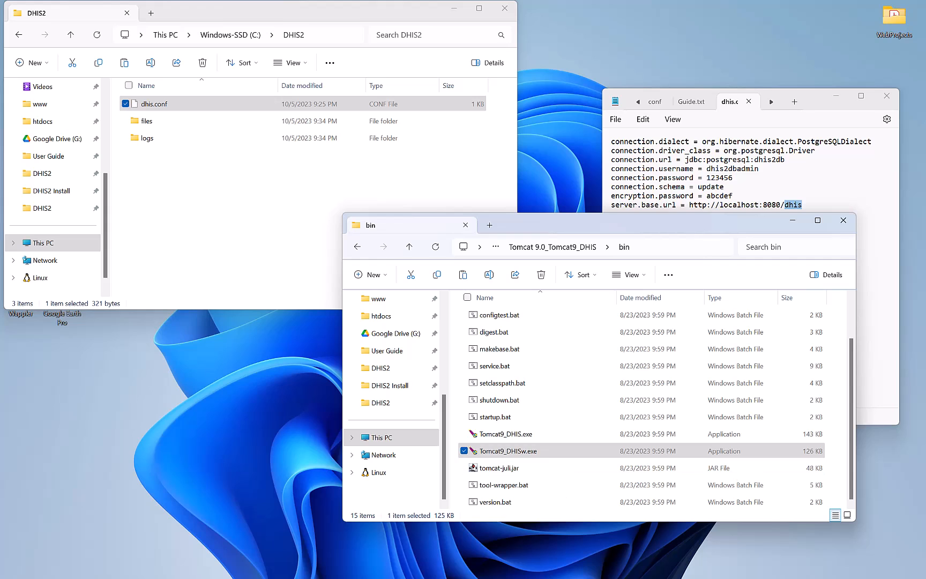
Refresh dhis2db in pgAdmin and list the 307 tables under Schemas > public > Tables.
{"action": "mouse_move", "coordinate": [535, 569]}
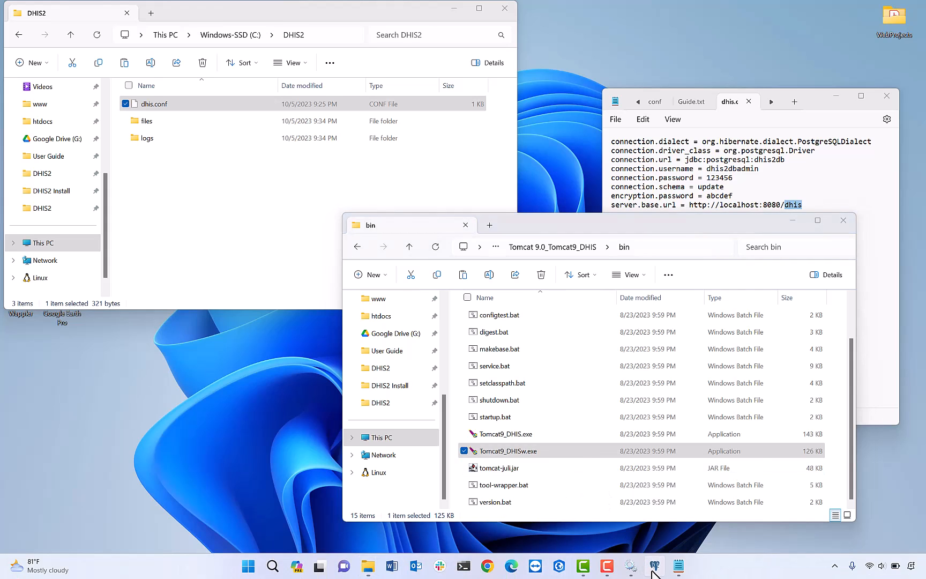
{"action": "left_click", "coordinate": [658, 569]}
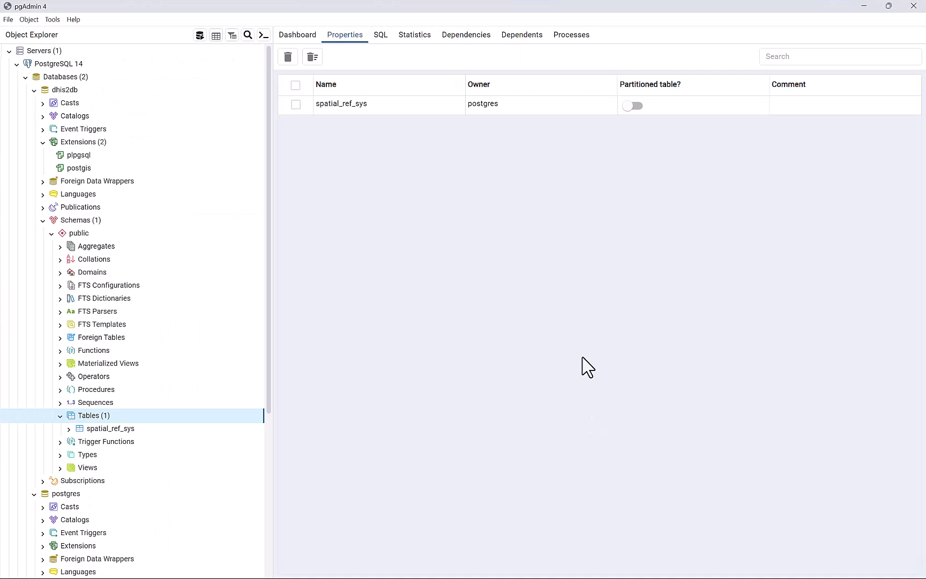
{"action": "right_click", "coordinate": [65, 94]}
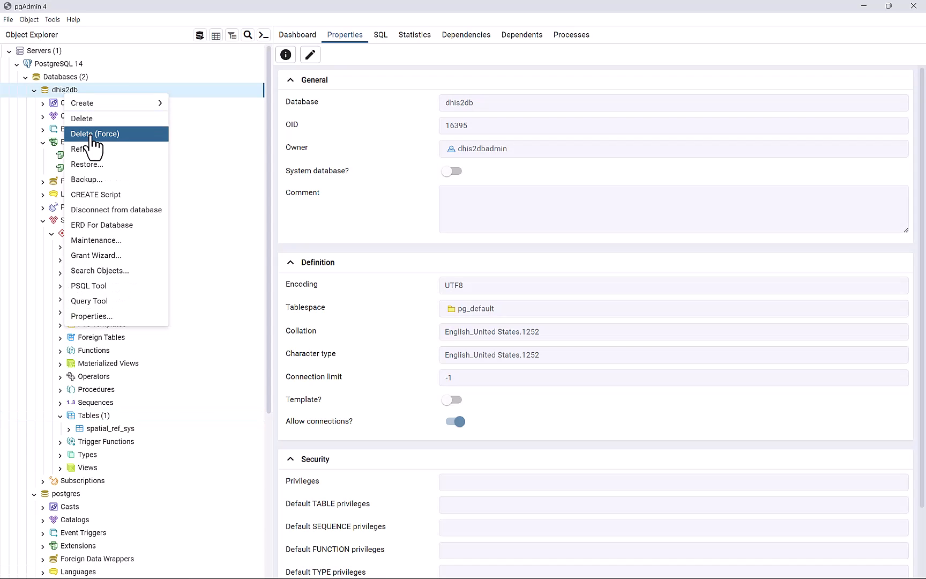
{"action": "left_click", "coordinate": [91, 153]}
{"action": "left_click", "coordinate": [78, 206]}
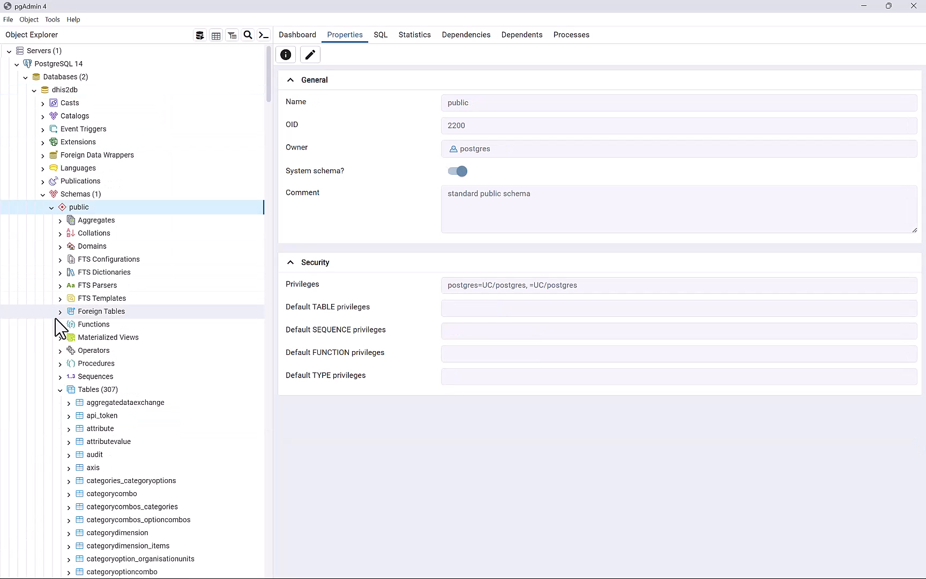
{"action": "left_click", "coordinate": [88, 389]}
{"action": "scroll", "coordinate": [85, 396], "scroll_direction": "down", "scroll_amount": 3}
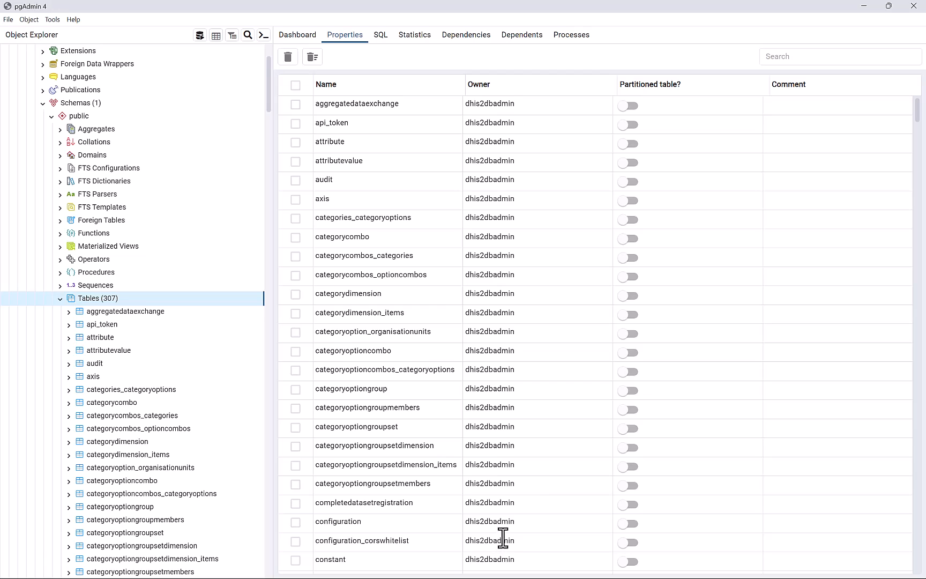
{"action": "key", "text": "super"}
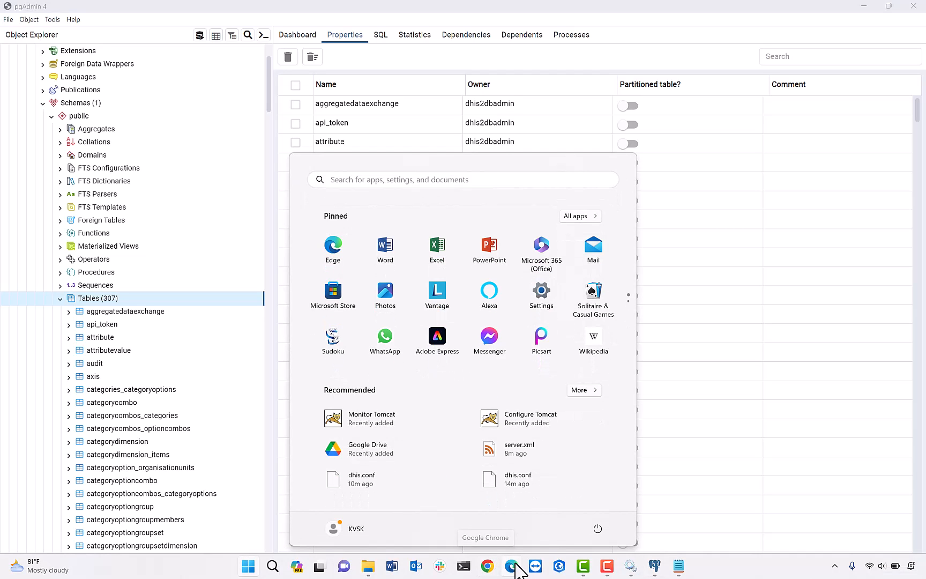
Launch Chrome and load localhost:8080/dhis.
{"action": "left_click", "coordinate": [487, 567]}
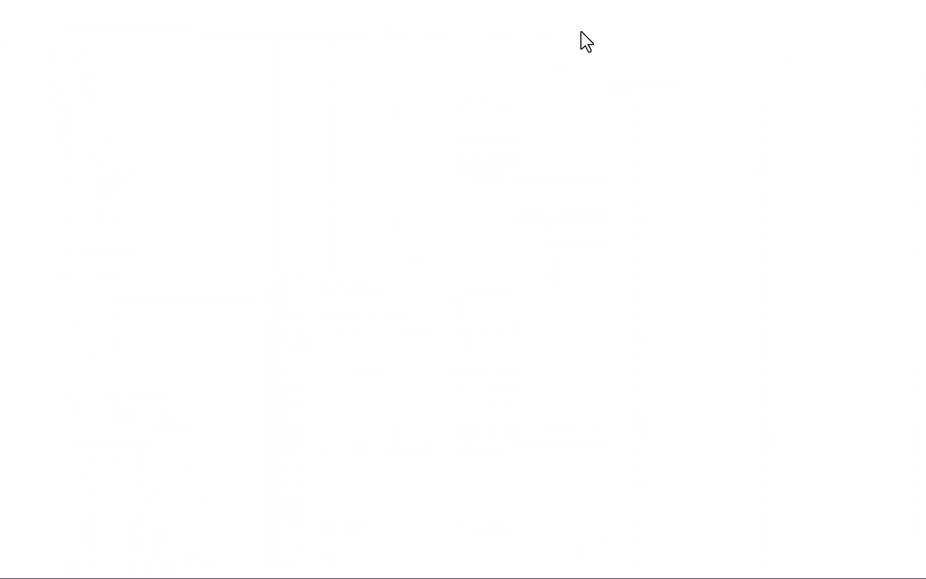
{"action": "left_click", "coordinate": [310, 33]}
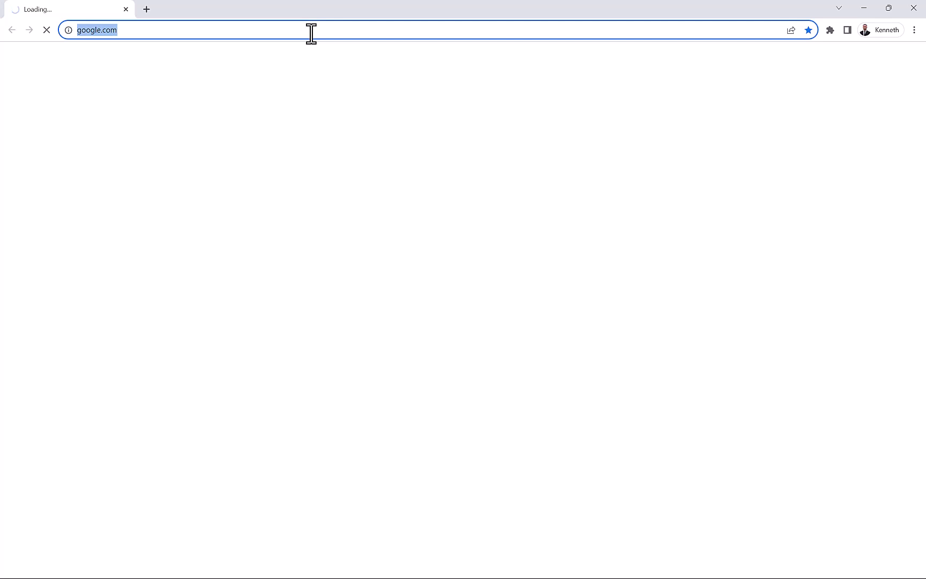
{"action": "type", "text": "localhost:8080"}
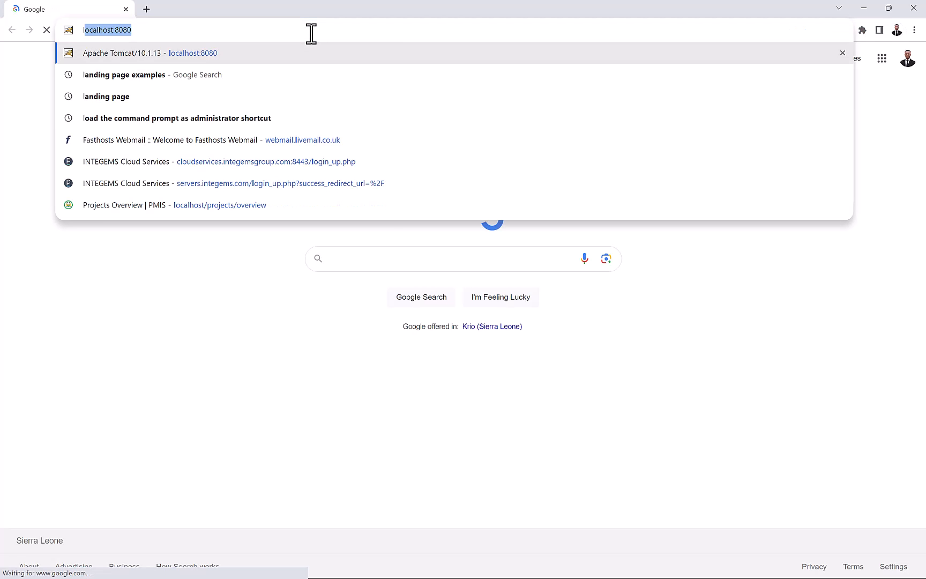
{"action": "key", "text": "Right"}
{"action": "type", "text": "/"}
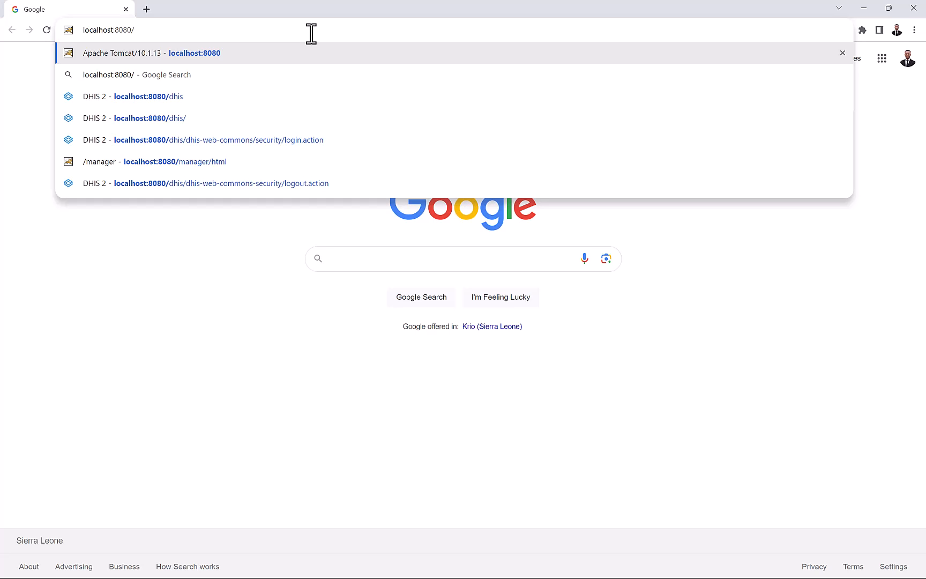
{"action": "type", "text": "dhis"}
{"action": "key", "text": "Return"}
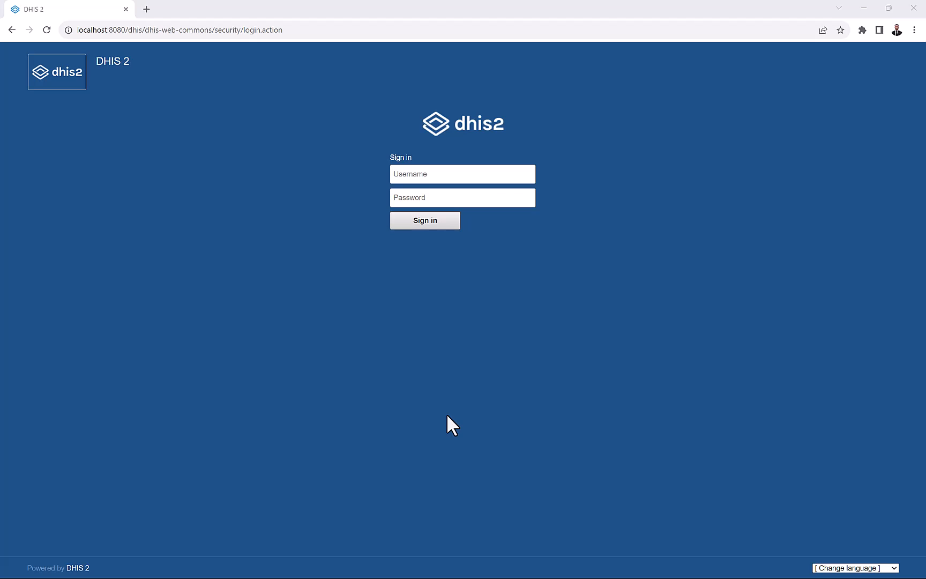
Sign in to DHIS2 with the administrator username and password.
{"action": "left_click", "coordinate": [232, 276]}
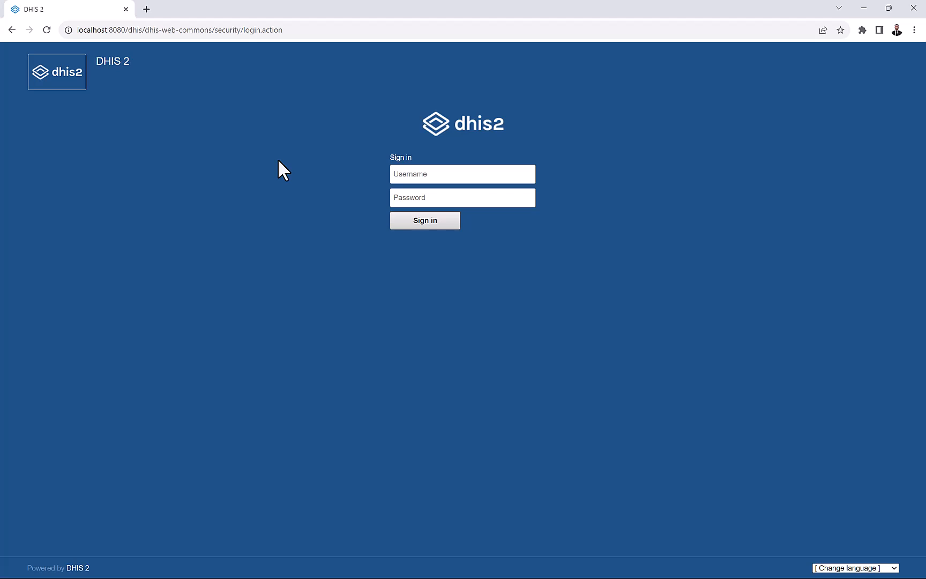
{"action": "left_click", "coordinate": [395, 174]}
{"action": "type", "text": "ad"}
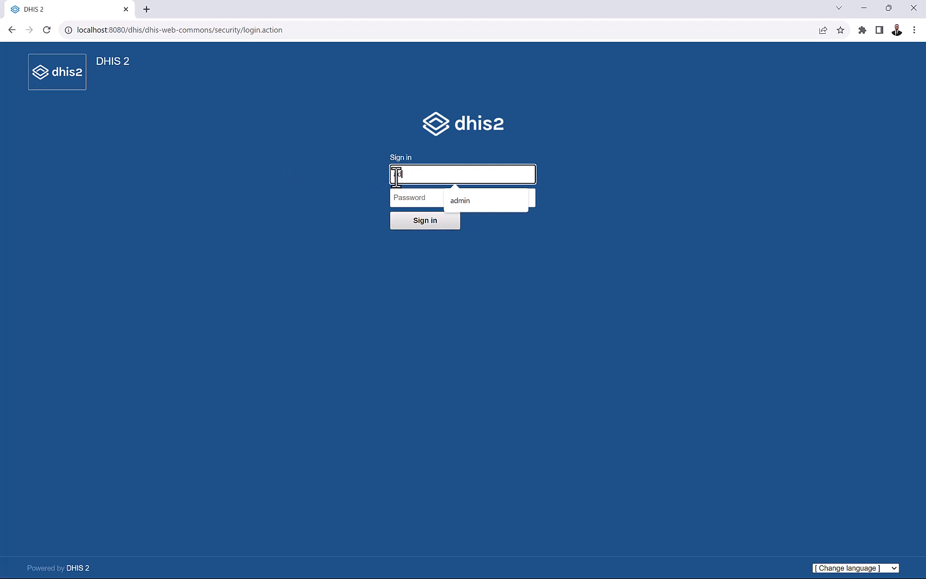
{"action": "type", "text": "min"}
{"action": "key", "text": "Tab"}
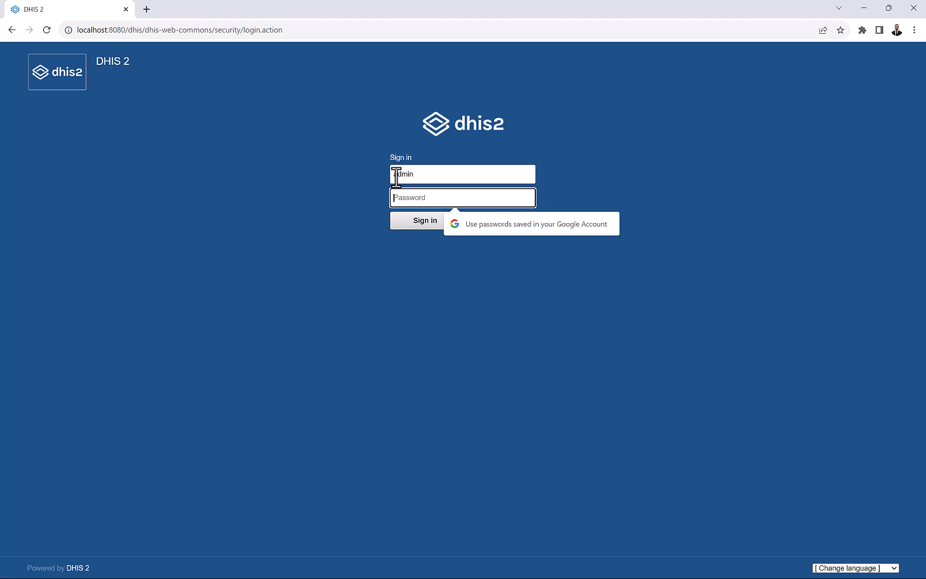
{"action": "type", "text": "dis"}
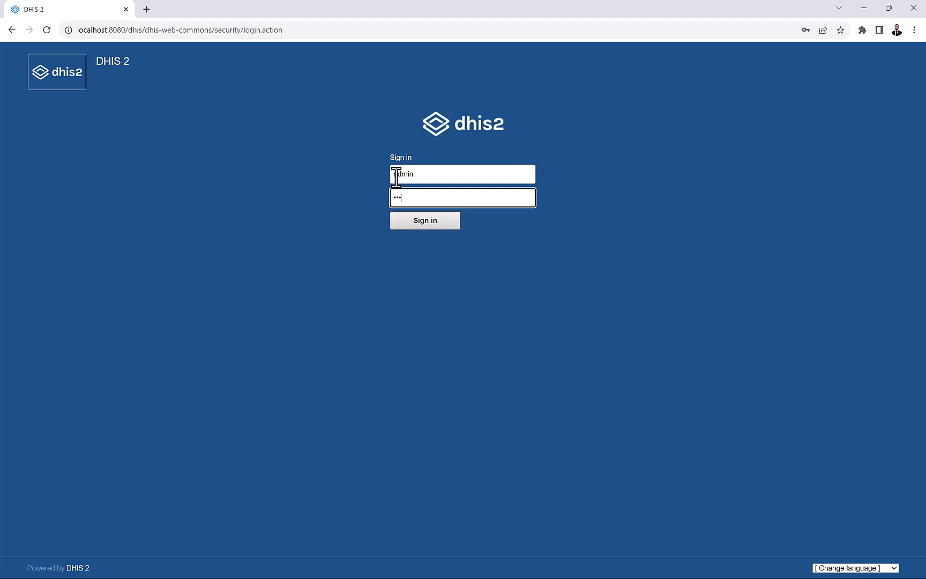
{"action": "key", "text": "BackSpace"}
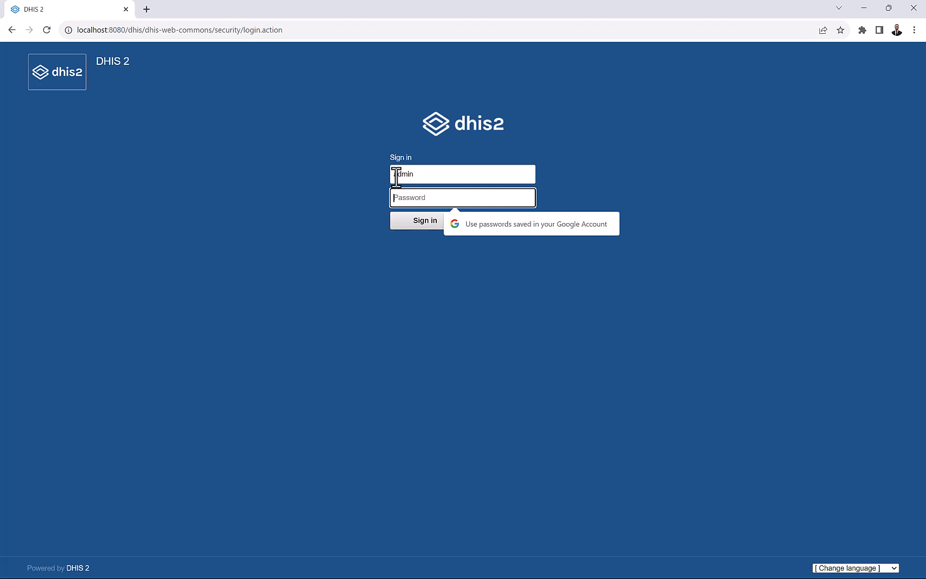
{"action": "type", "text": "distri"}
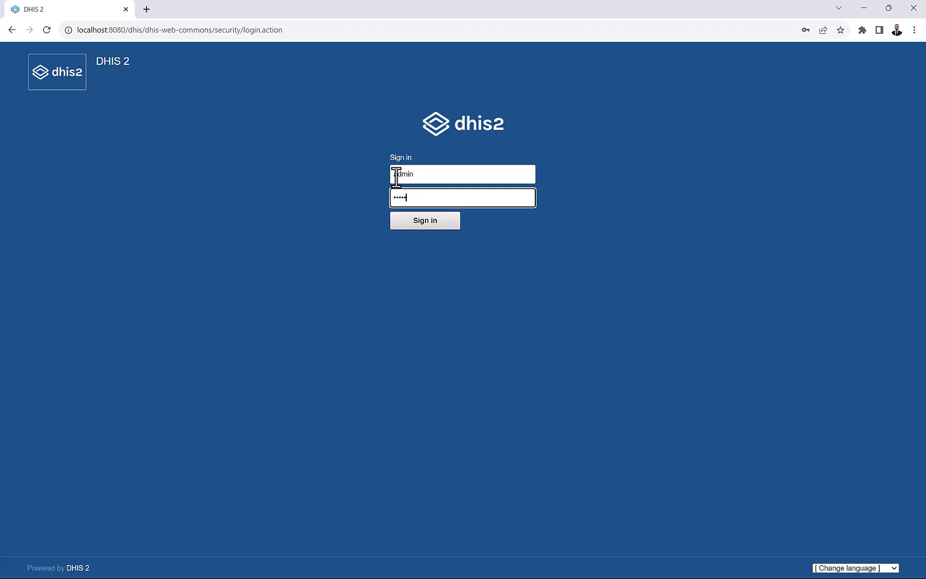
{"action": "type", "text": "ct"}
{"action": "key", "text": "Return"}
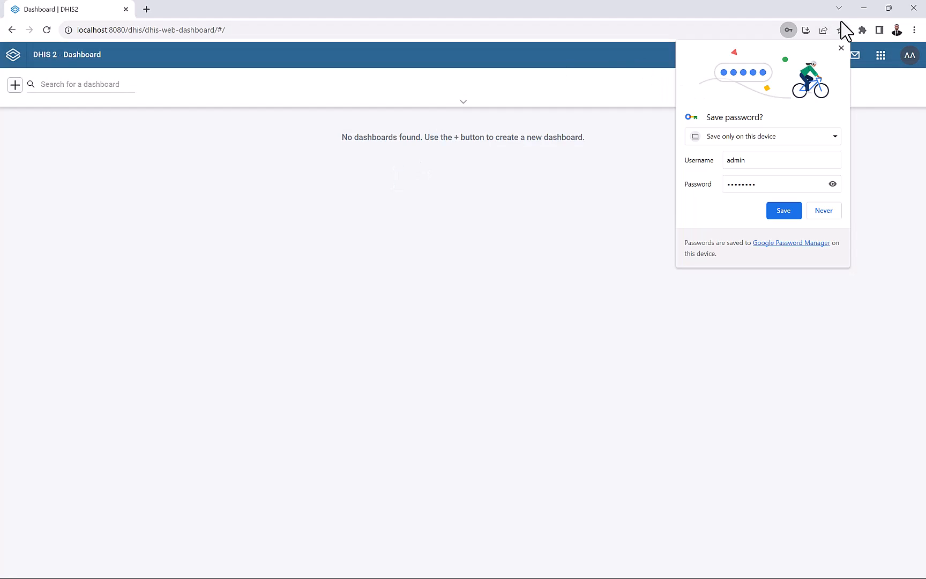
Dismiss Chrome's save-password offer and check the admin user's account menu.
{"action": "left_click", "coordinate": [842, 48]}
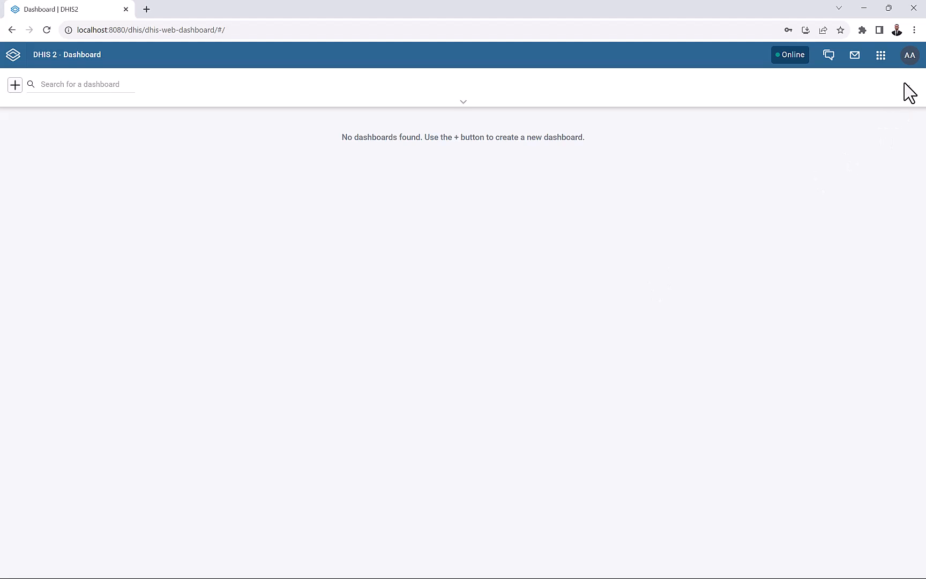
{"action": "left_click", "coordinate": [906, 57]}
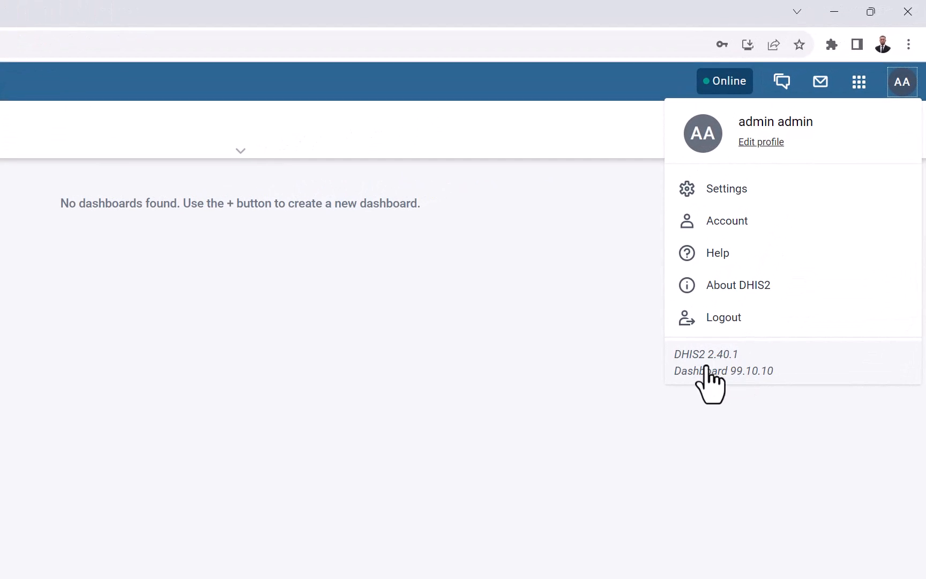
{"action": "left_click", "coordinate": [566, 324]}
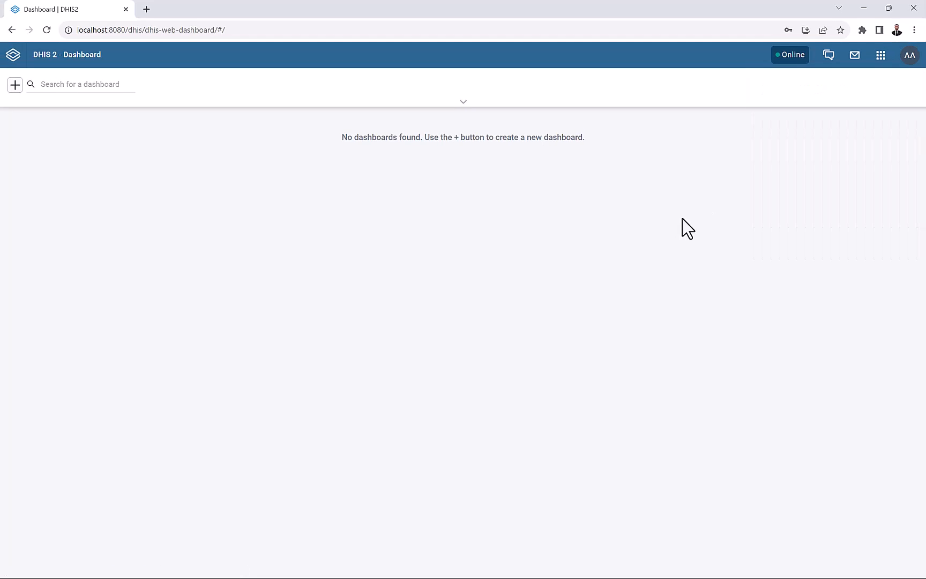